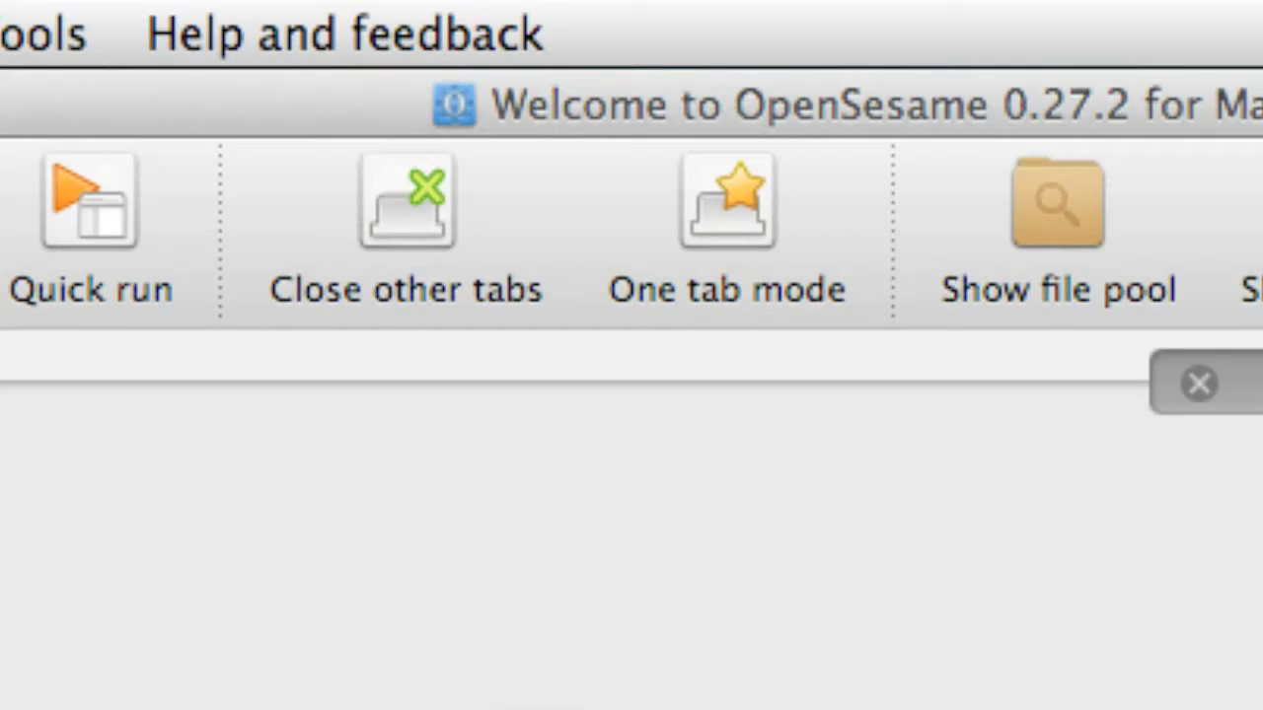
Turn on one tab mode
click(779, 231)
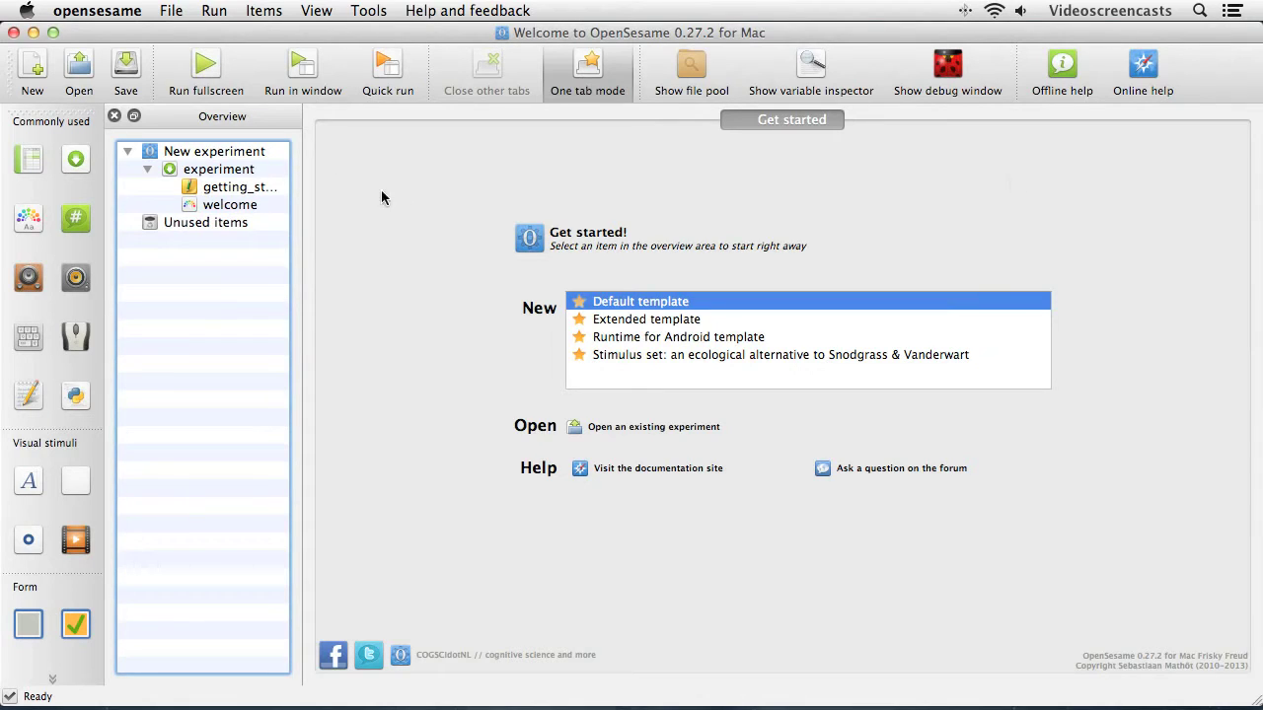
Look through the new experiment's general properties, its experiment sequence and the getting_started notepad
click(245, 158)
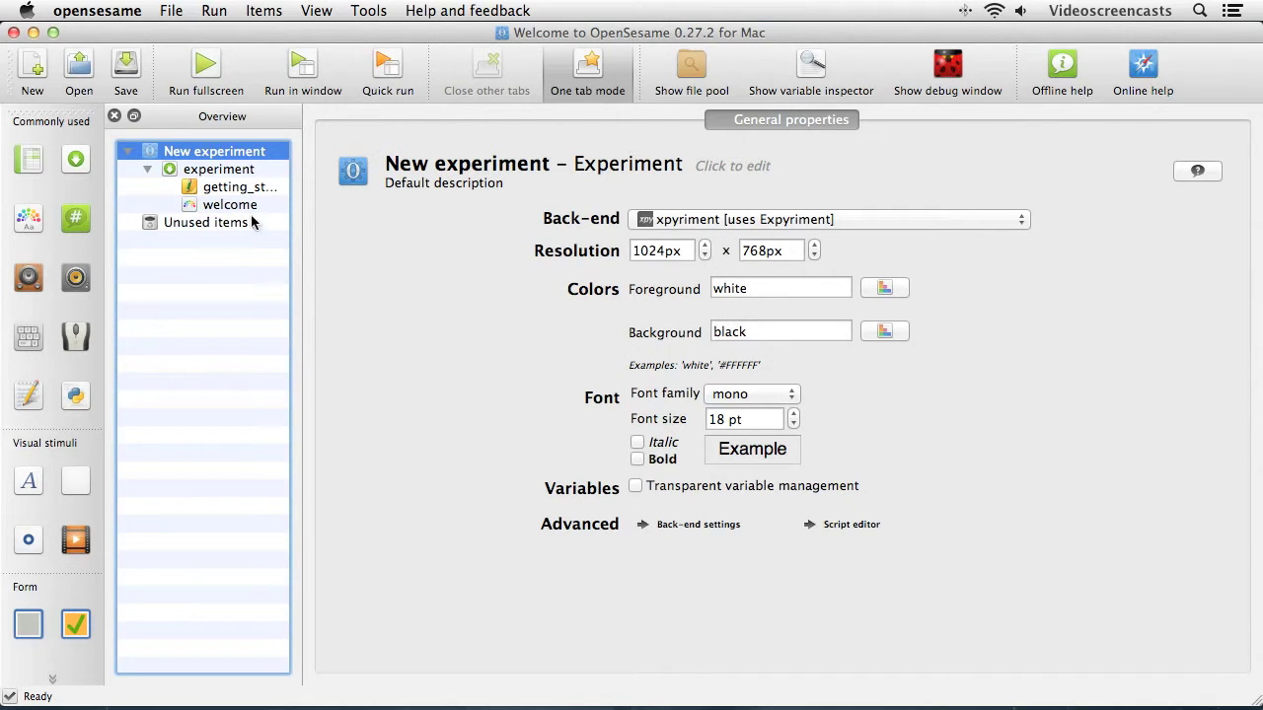
click(219, 172)
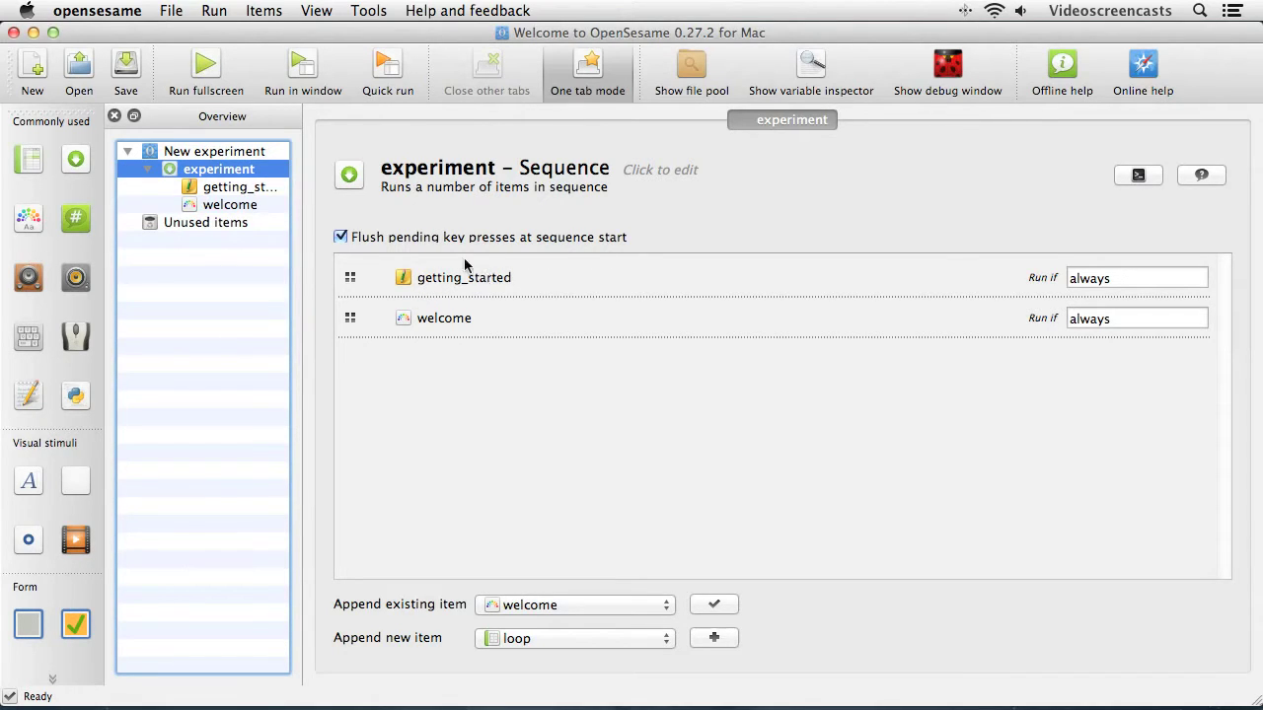
click(251, 190)
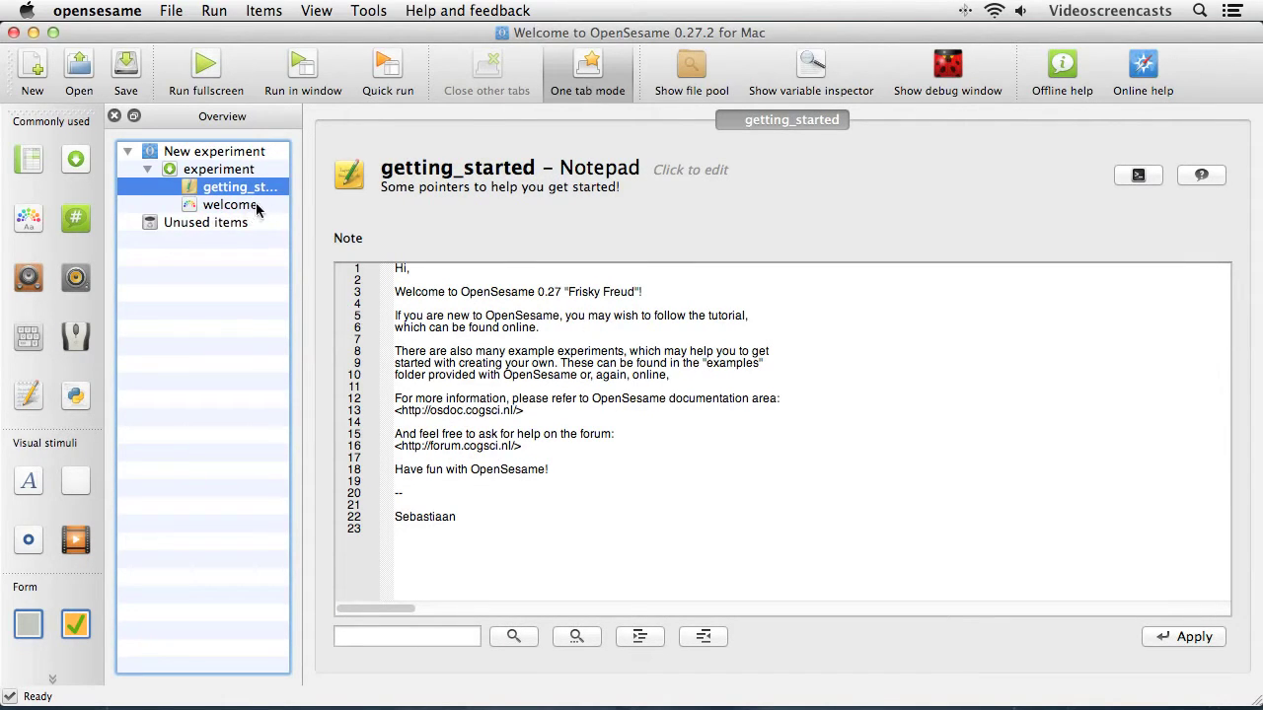
mouse_move(257, 212)
Quick run the experiment, pass its welcome screen and decline copying the logfile to the file pool
click(374, 67)
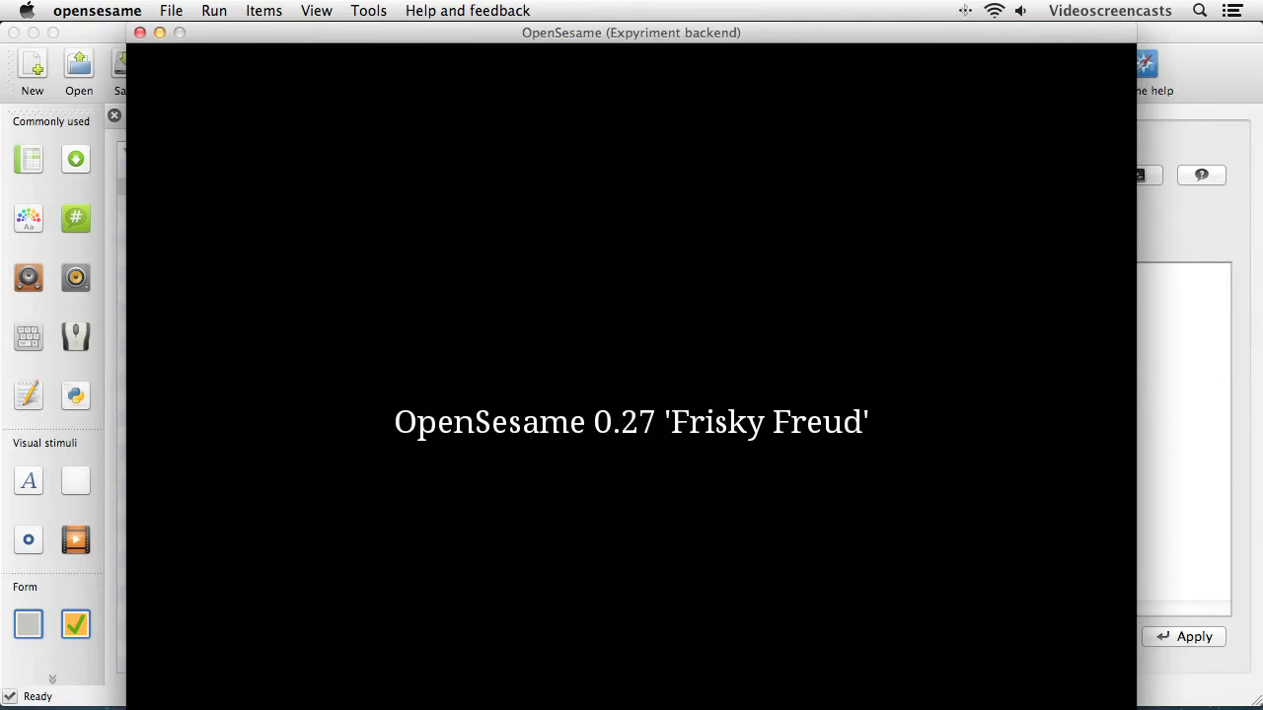
key(space)
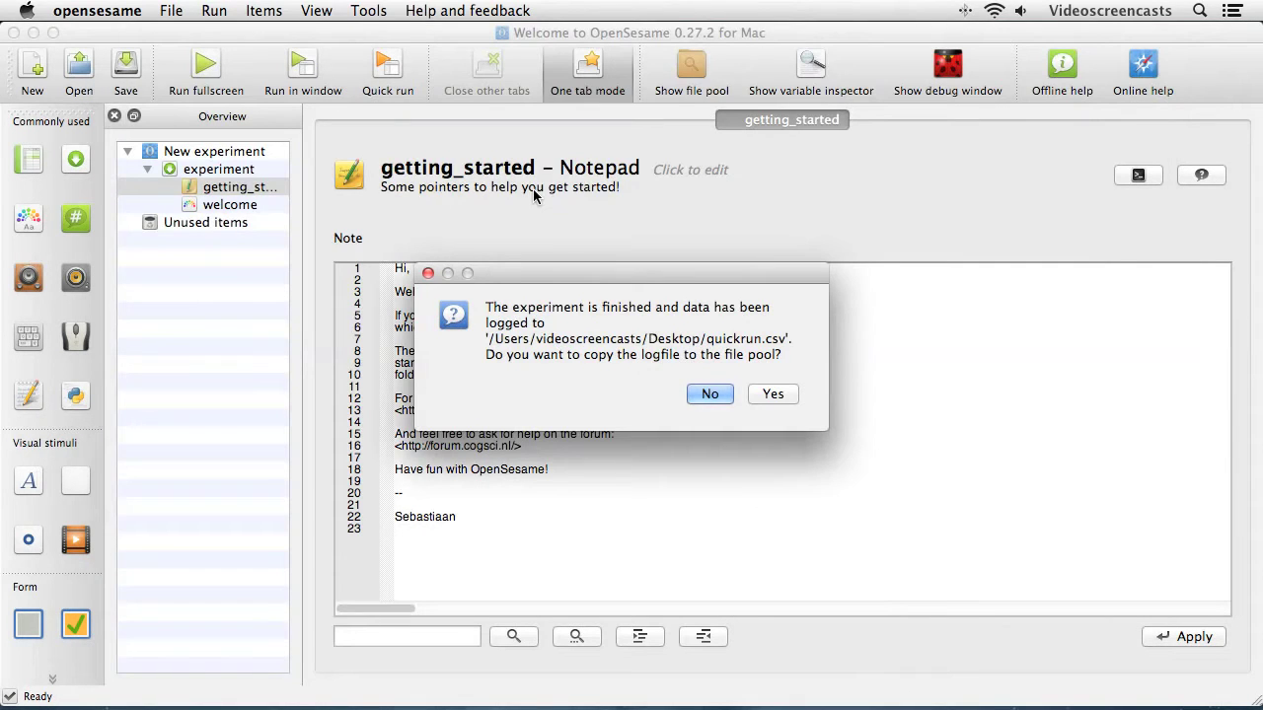
click(711, 394)
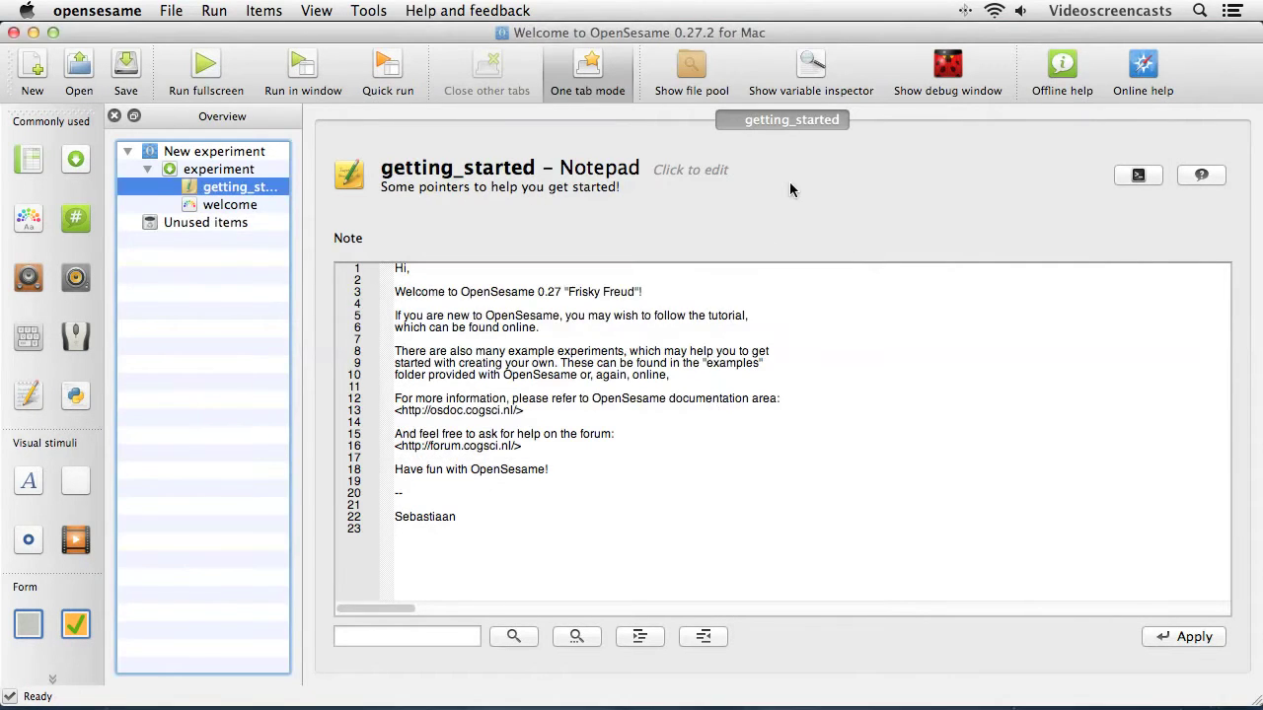
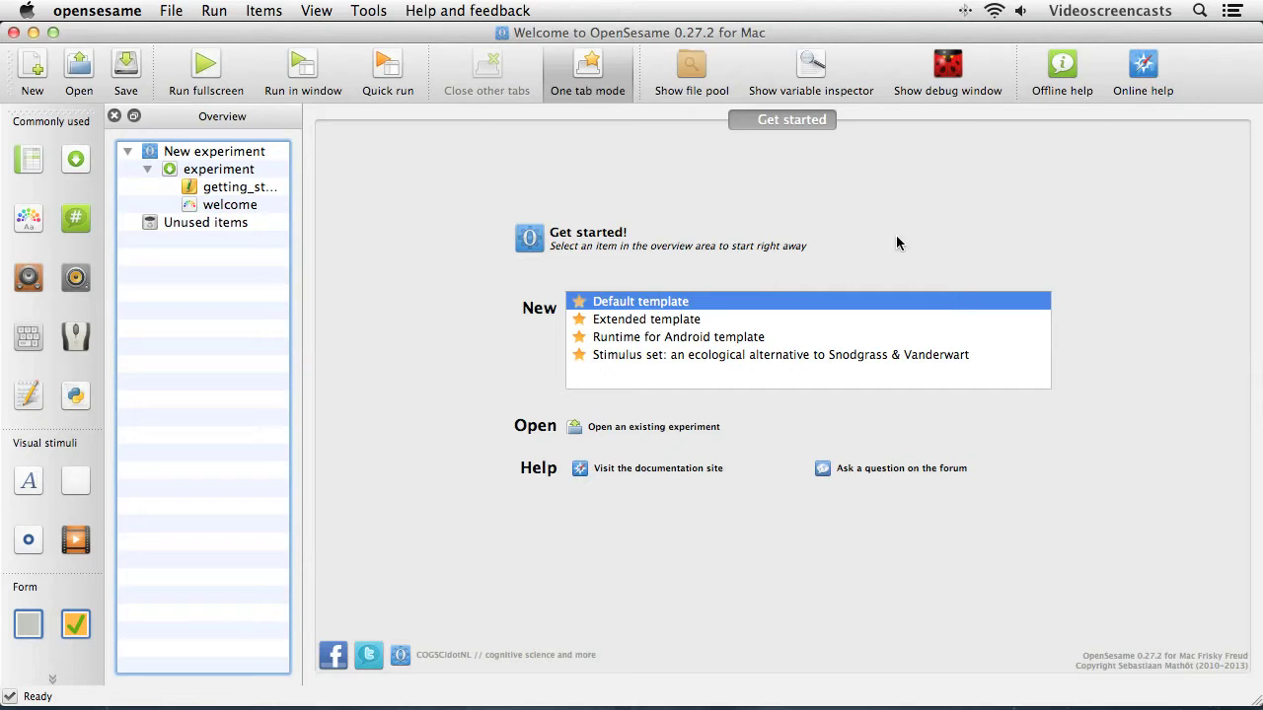
Delete the getting_started and welcome items from the experiment sequence
right_click(248, 188)
click(317, 276)
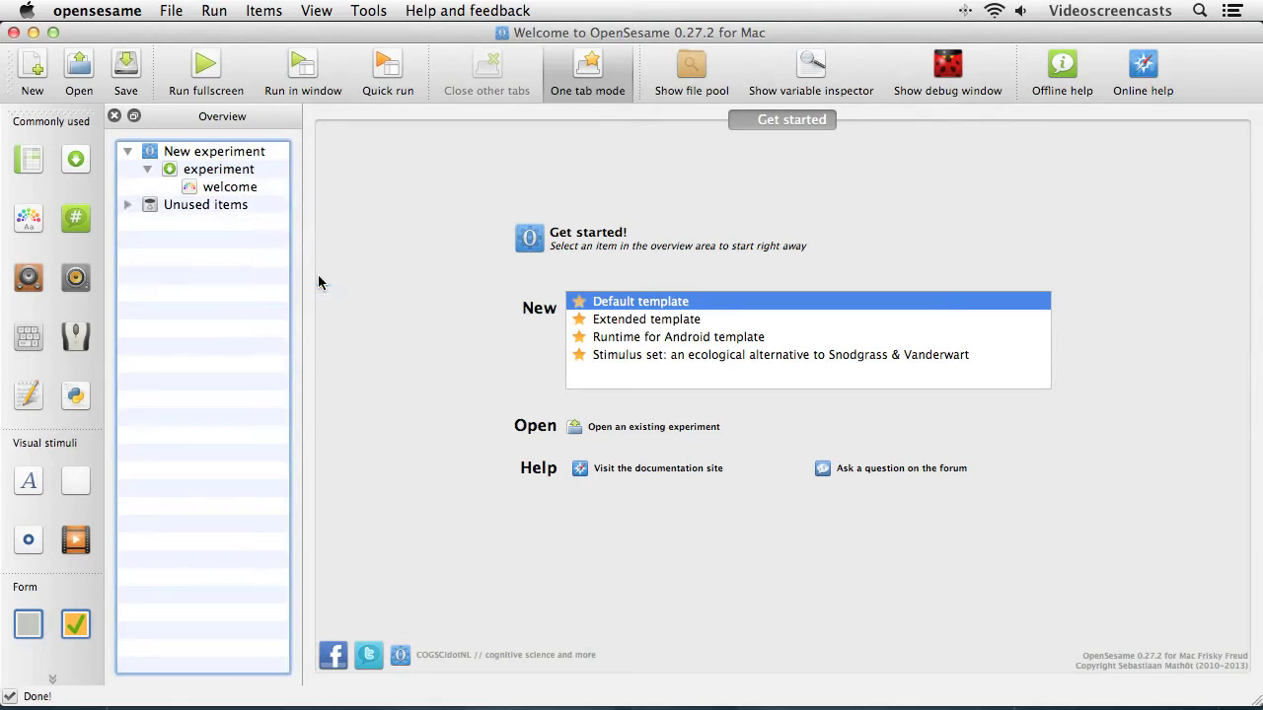
right_click(216, 188)
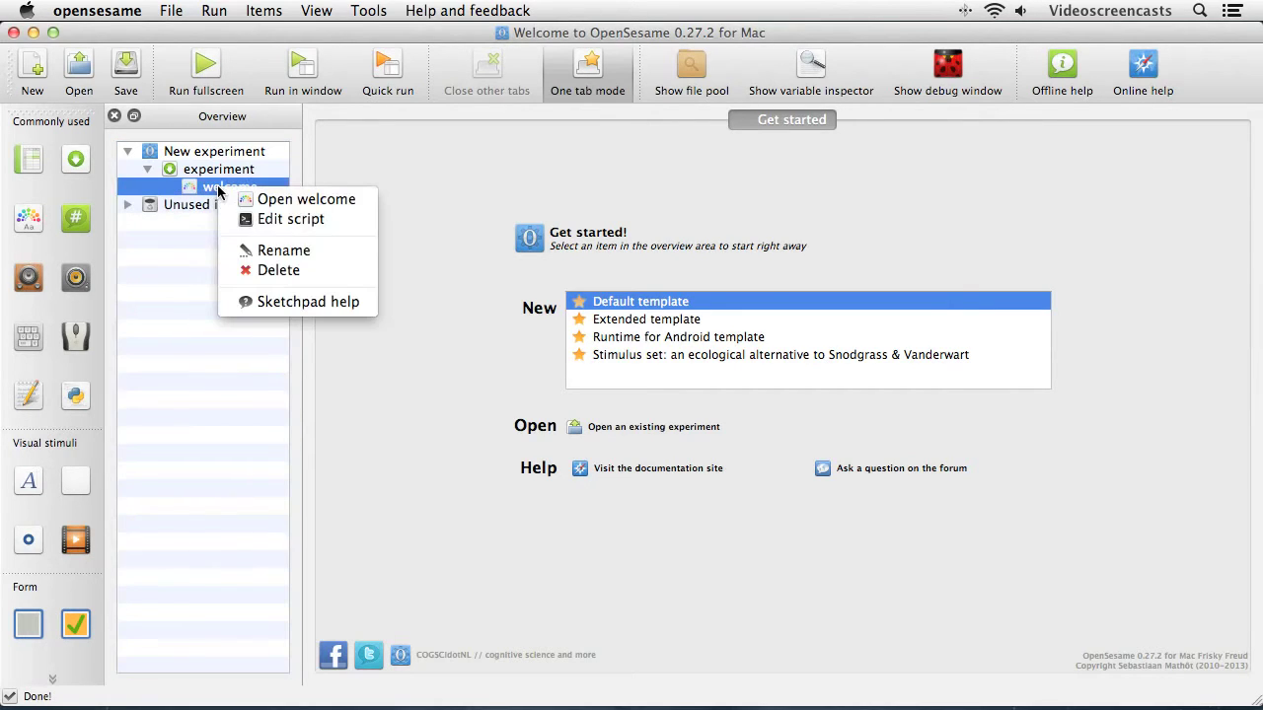
click(311, 274)
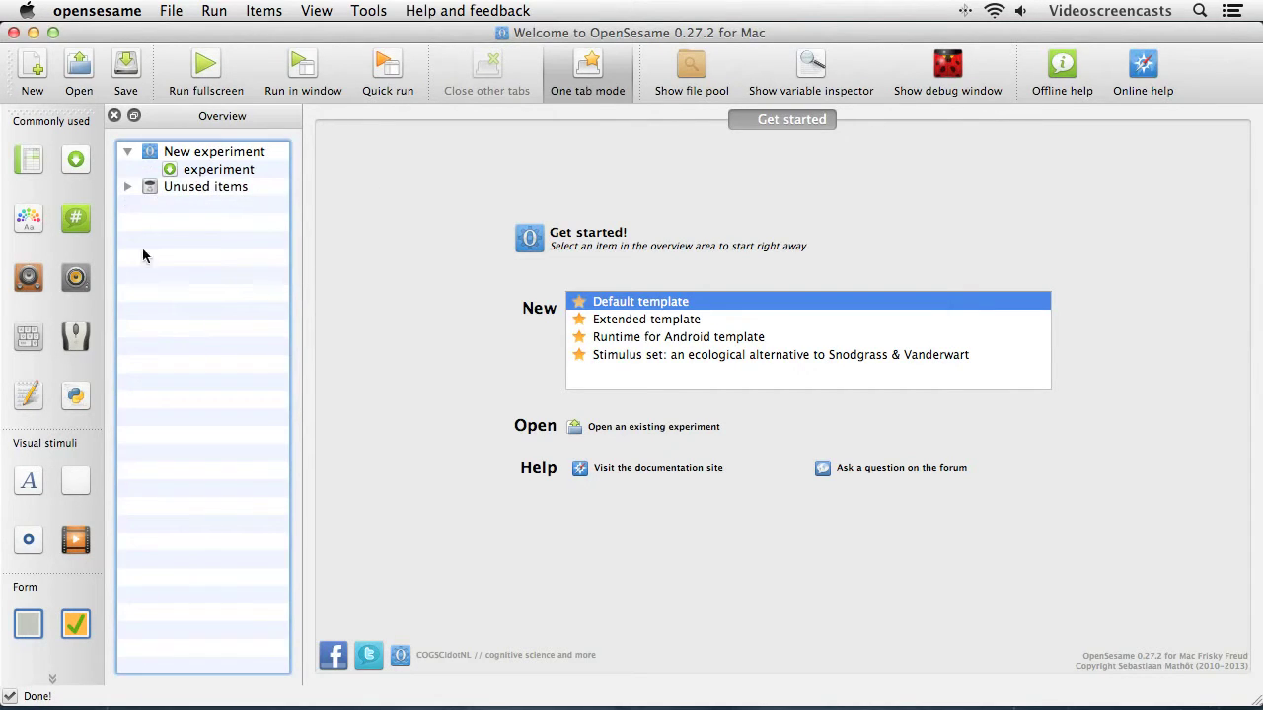
Permanently delete all unused items from the experiment
click(128, 190)
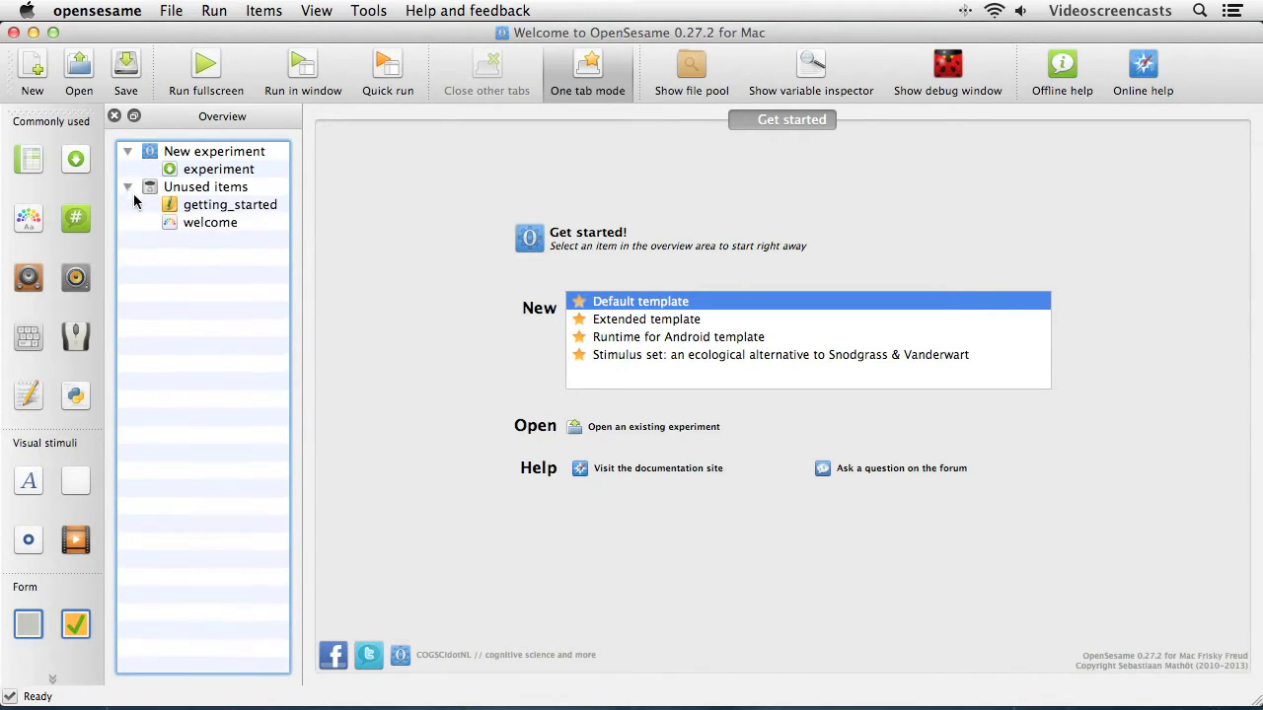
click(221, 188)
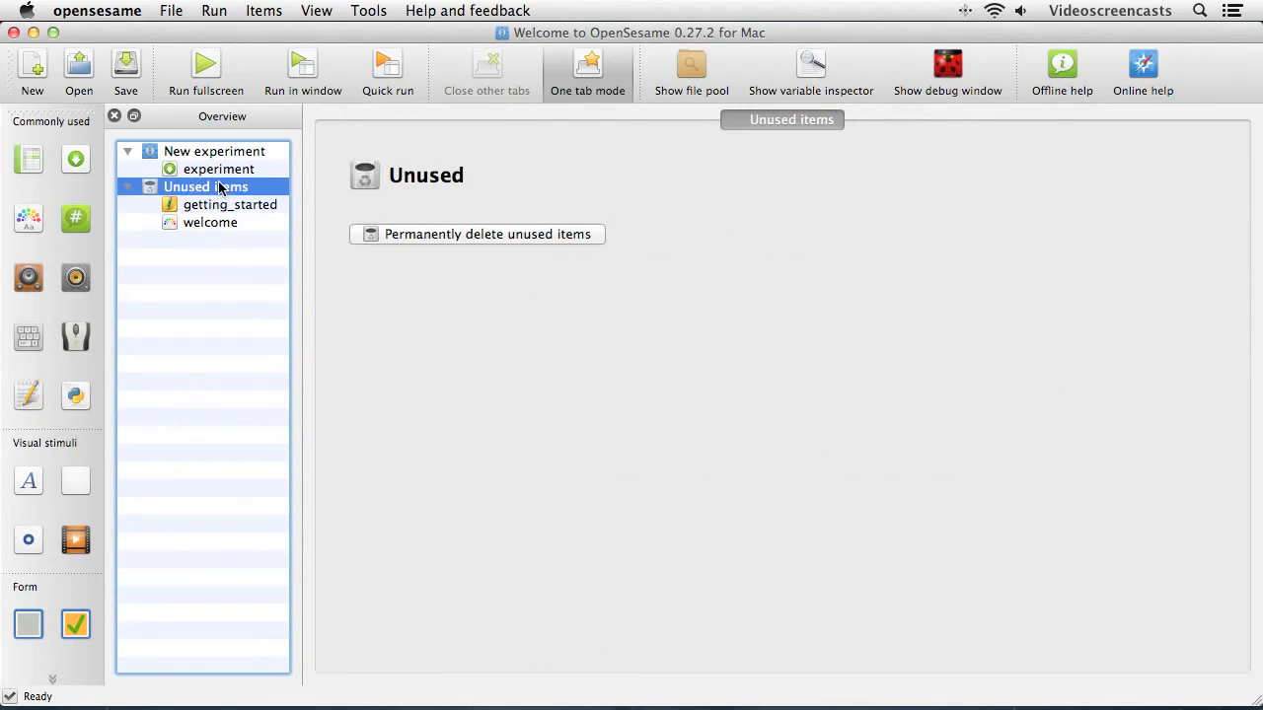
click(511, 235)
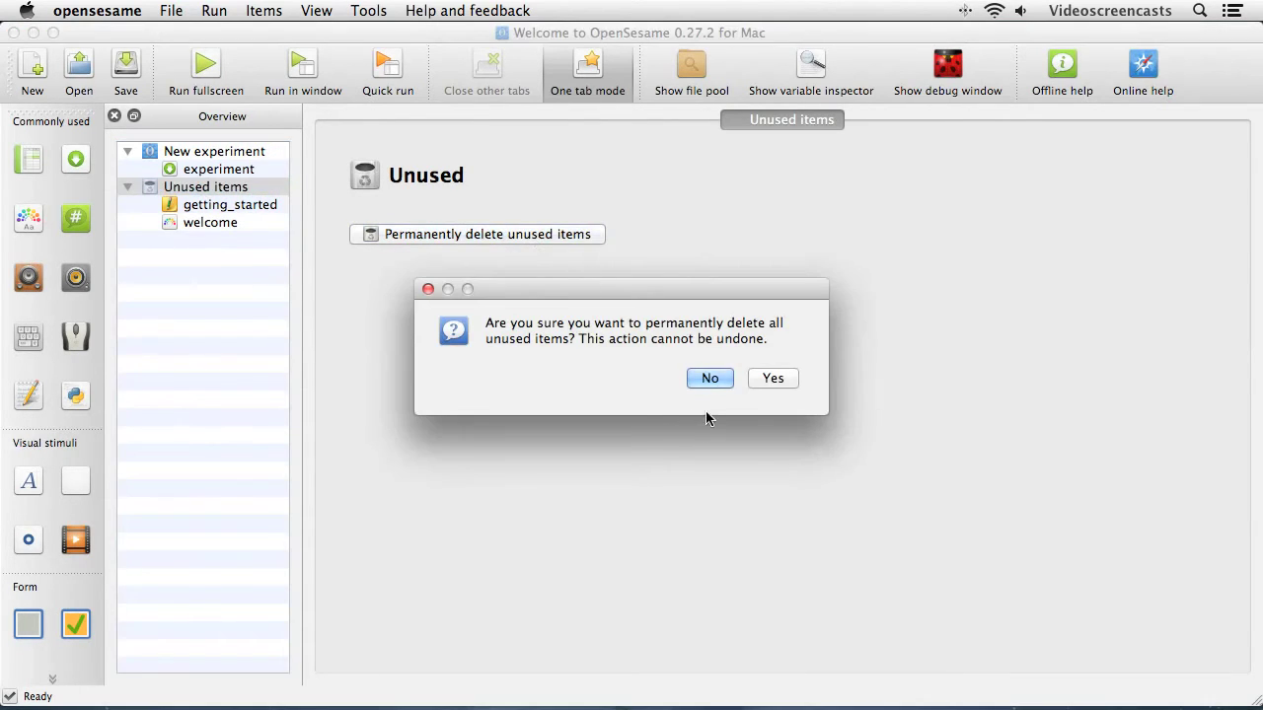
click(787, 384)
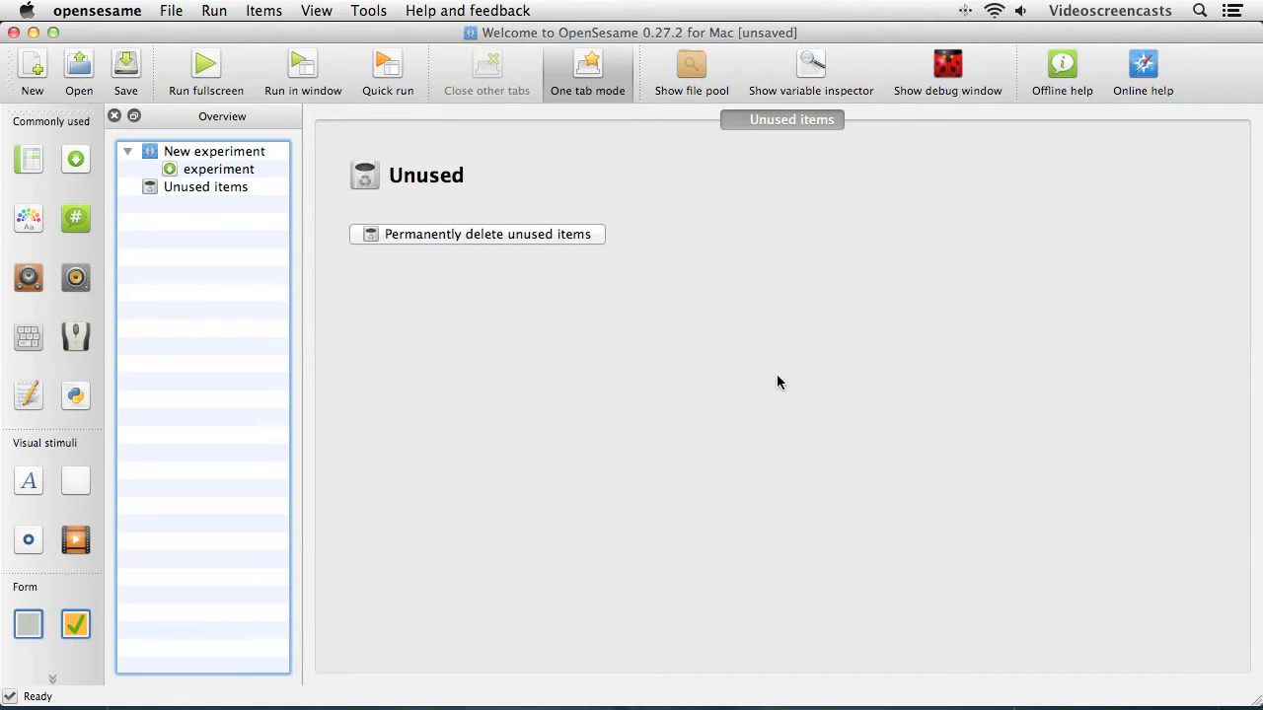
Enable the preference to offer renaming new items immediately
click(136, 12)
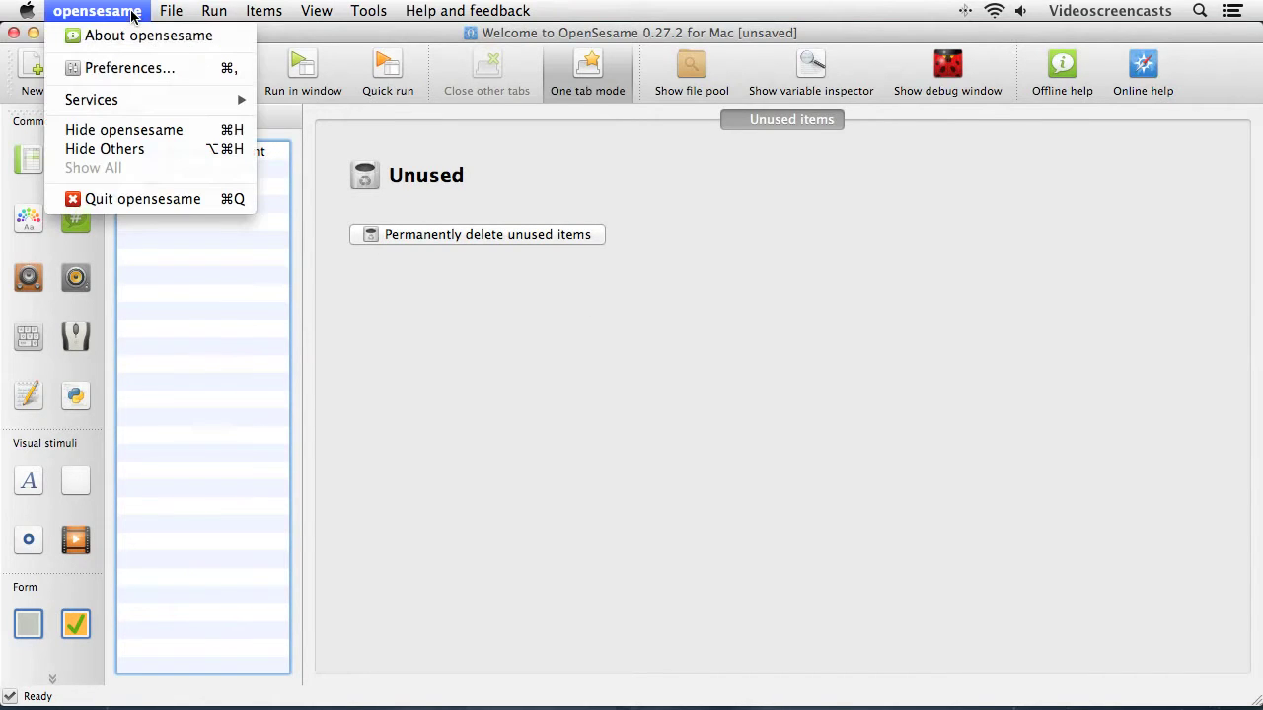
click(153, 68)
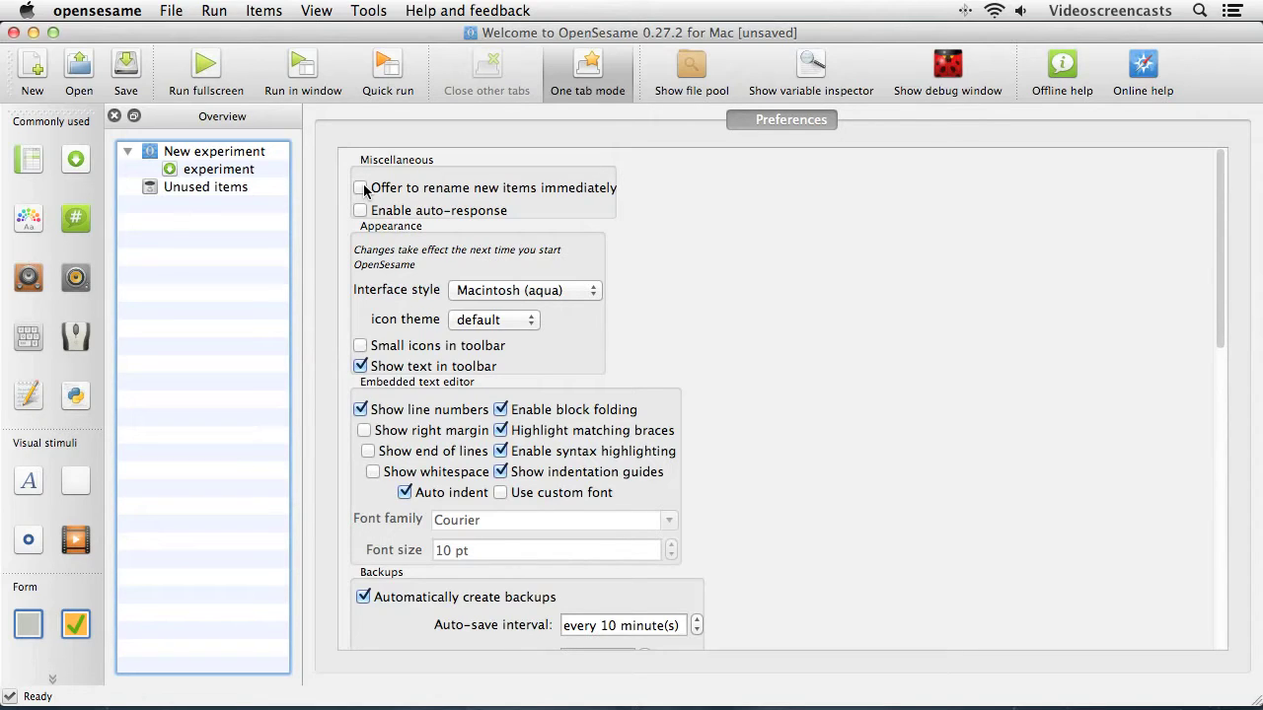
click(361, 188)
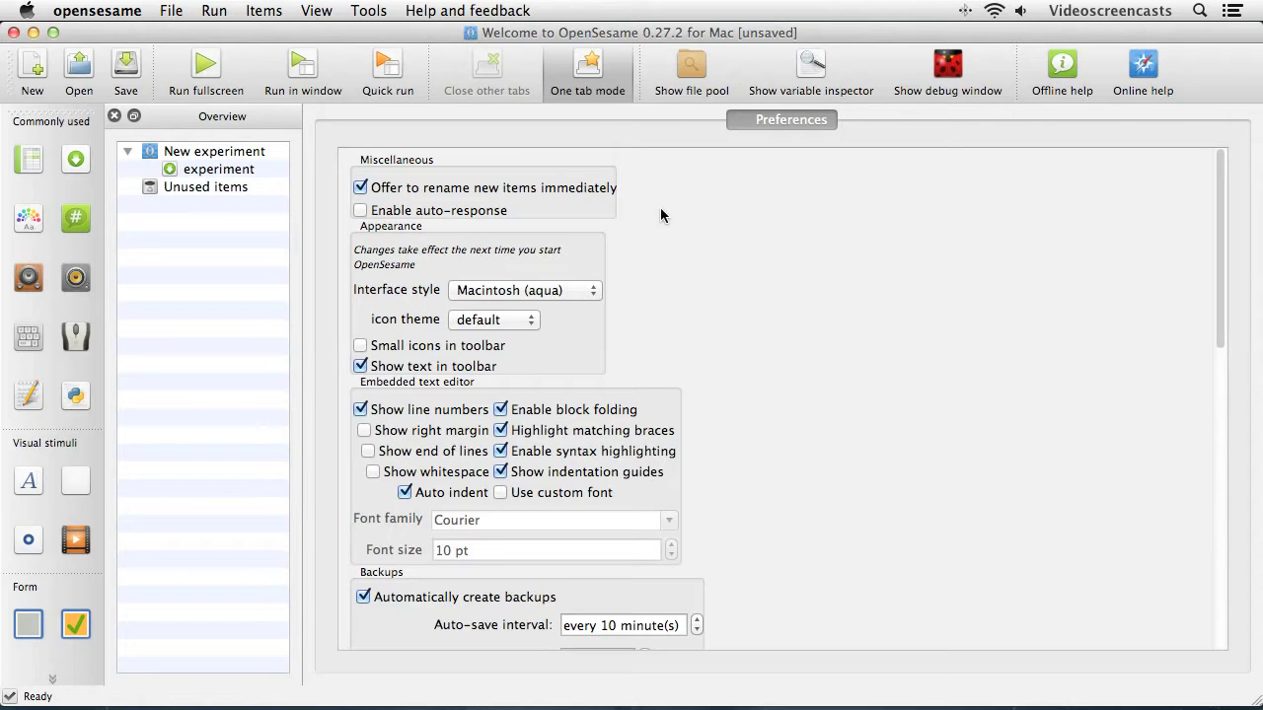
Rename the experiment from its general properties as "Cat Faces Study"
click(237, 158)
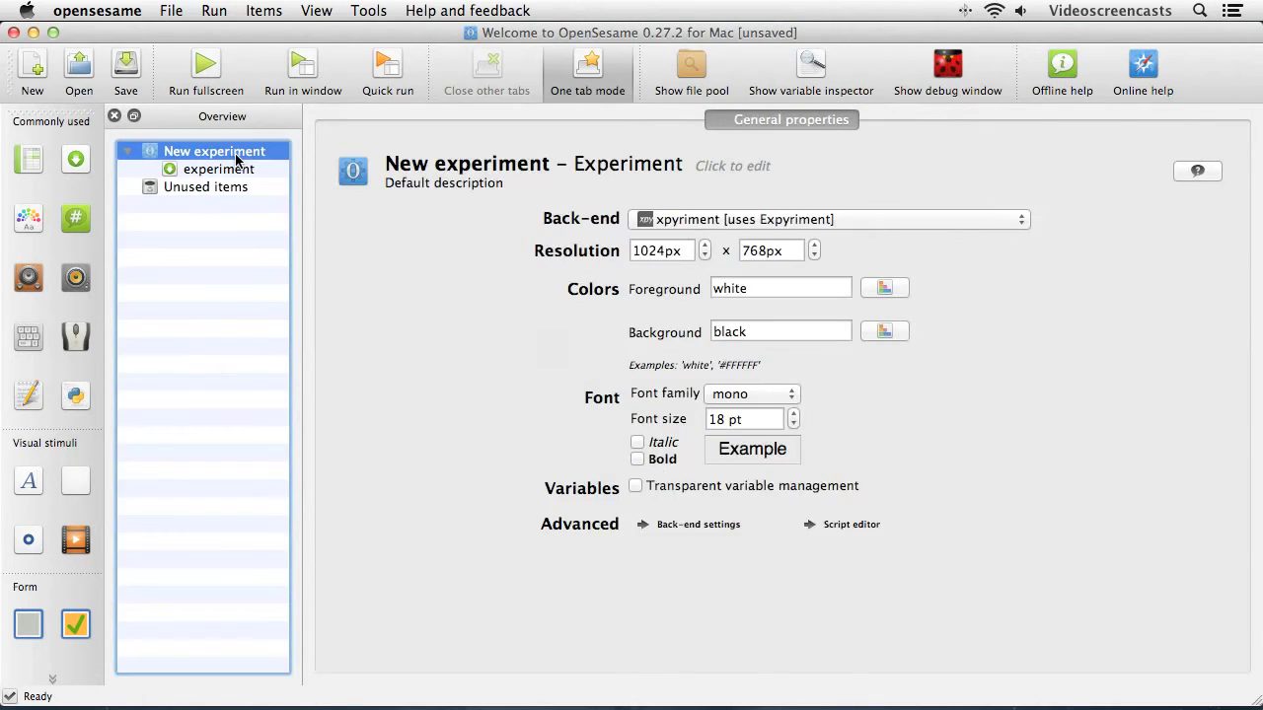
click(503, 164)
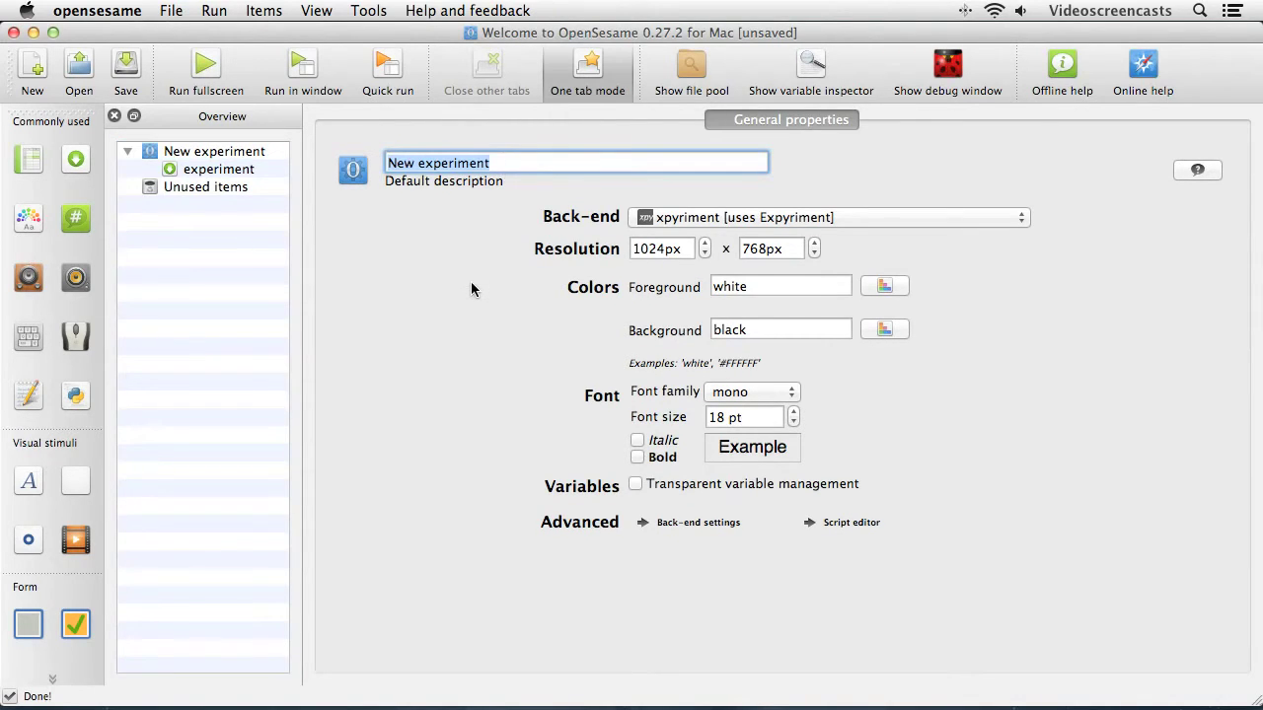
text(Cat)
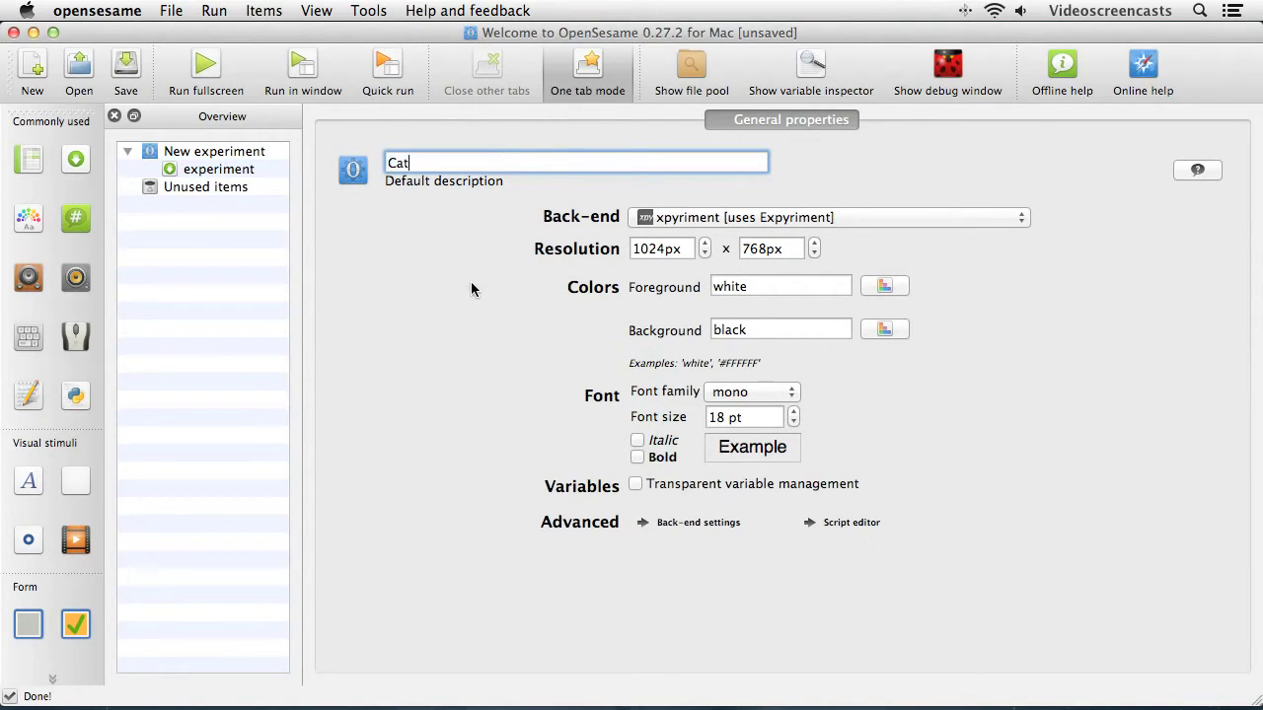
text( Faces Study)
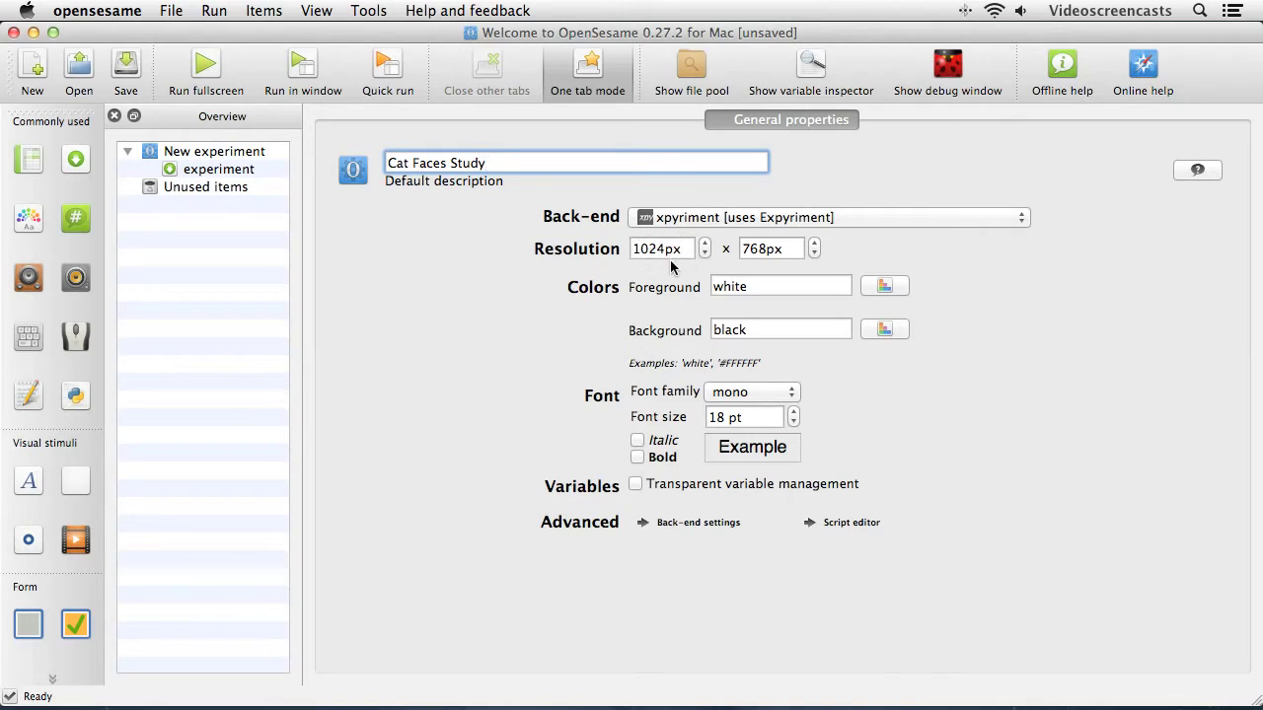
Set the experiment's display resolution to 1280 x 720 px
drag(666, 248, 632, 249)
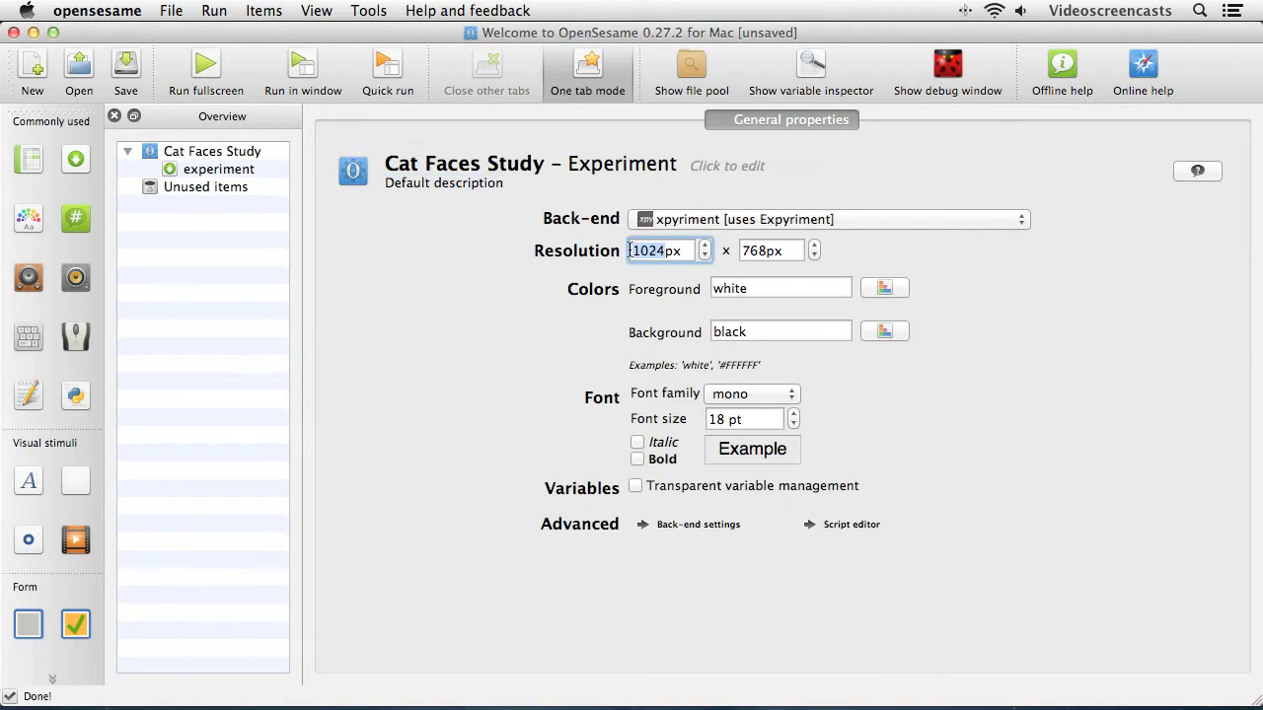
text(1280)
click(753, 251)
drag(754, 251, 763, 251)
key(BackSpace)
text(20)
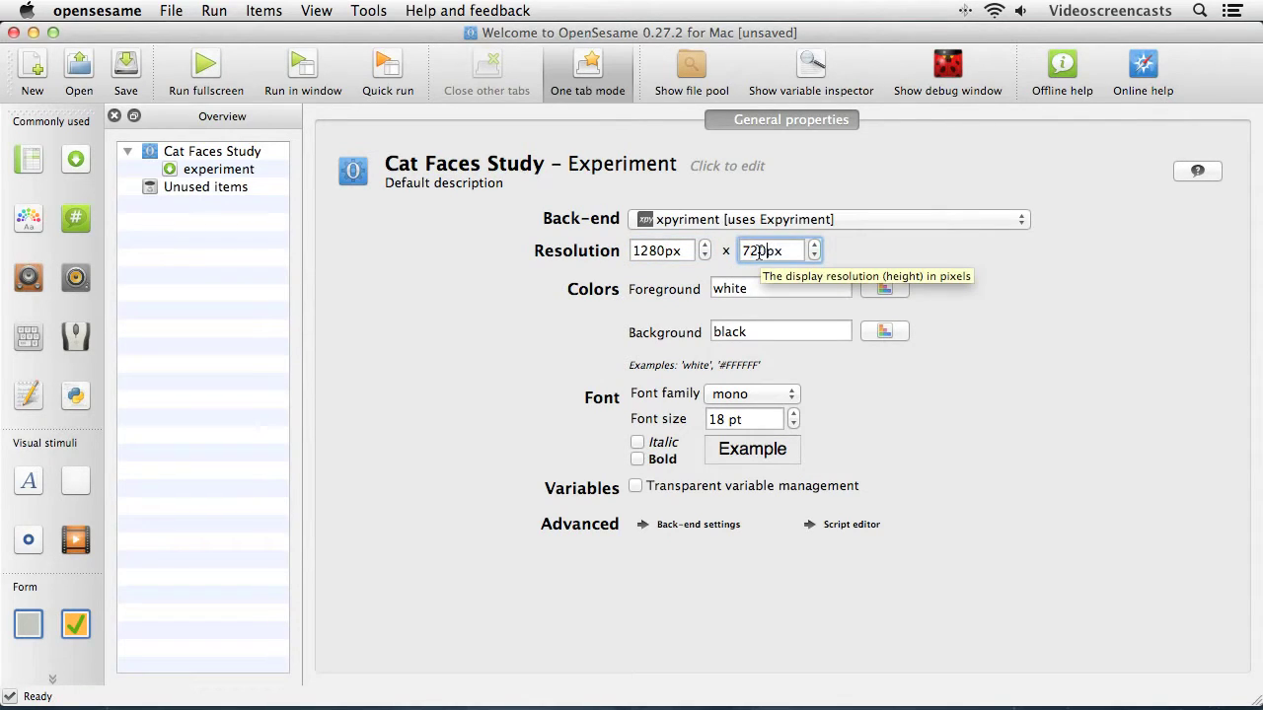
click(656, 250)
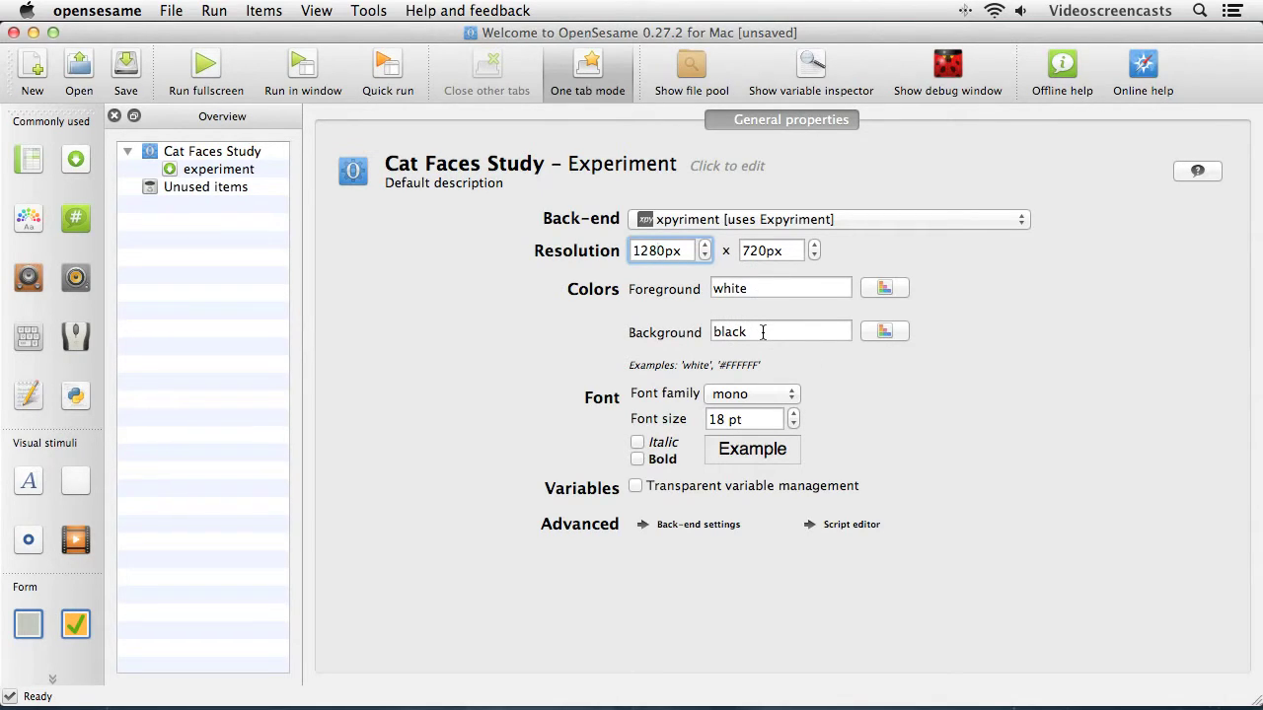
Set the experiment's foreground color to black and its background color to white
drag(762, 288, 638, 290)
text(black)
key(Tab)
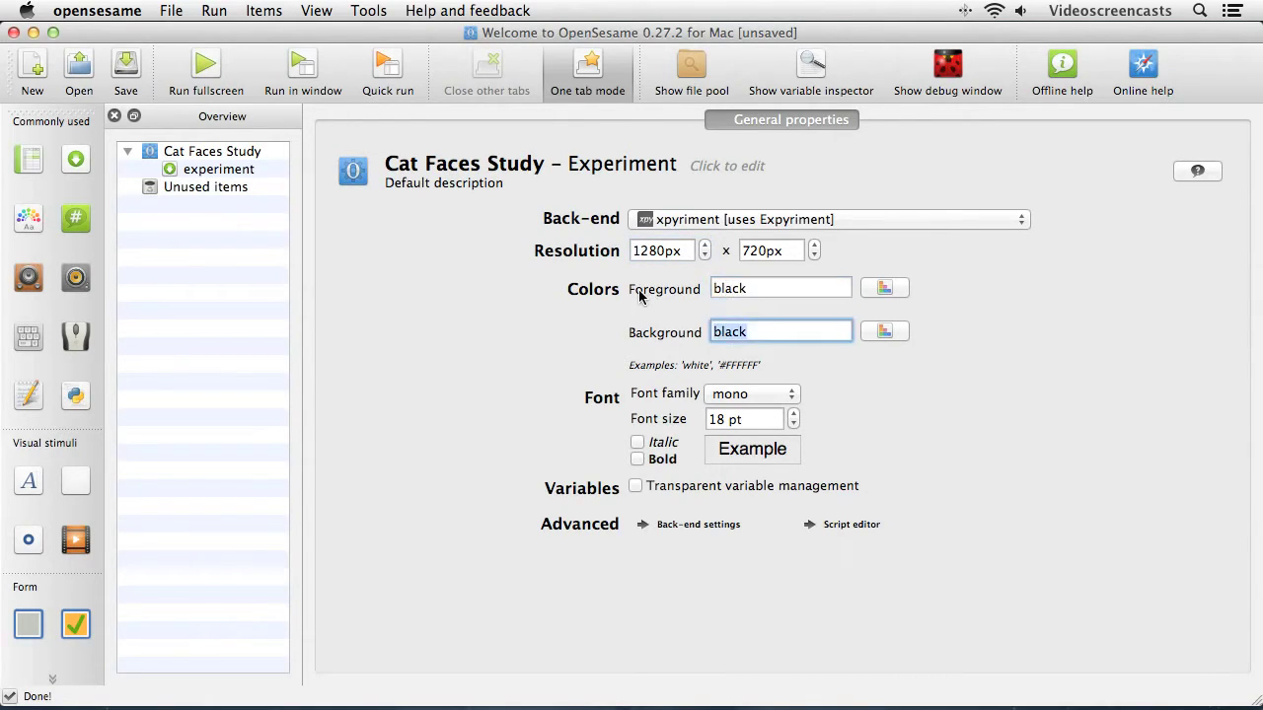
text(white)
click(757, 289)
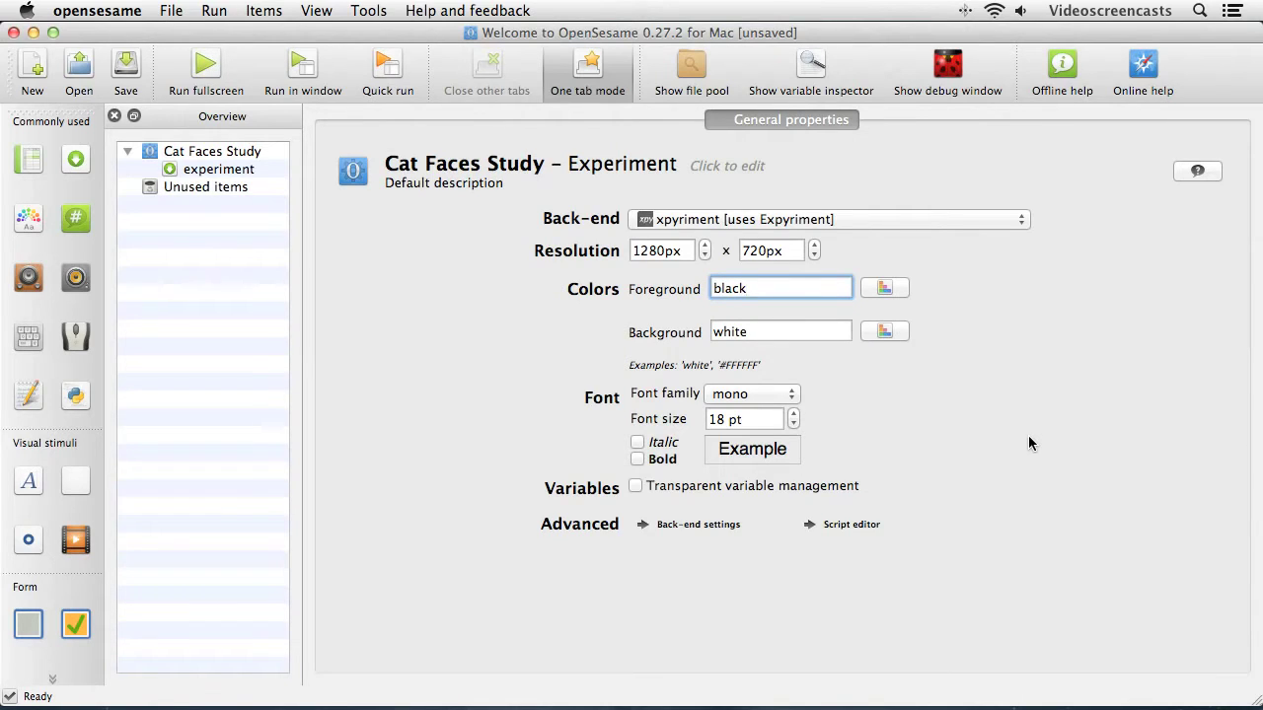
Save the experiment to the Desktop as CatFacesStudy, choosing the .opensesame.tar.gz extension
click(168, 9)
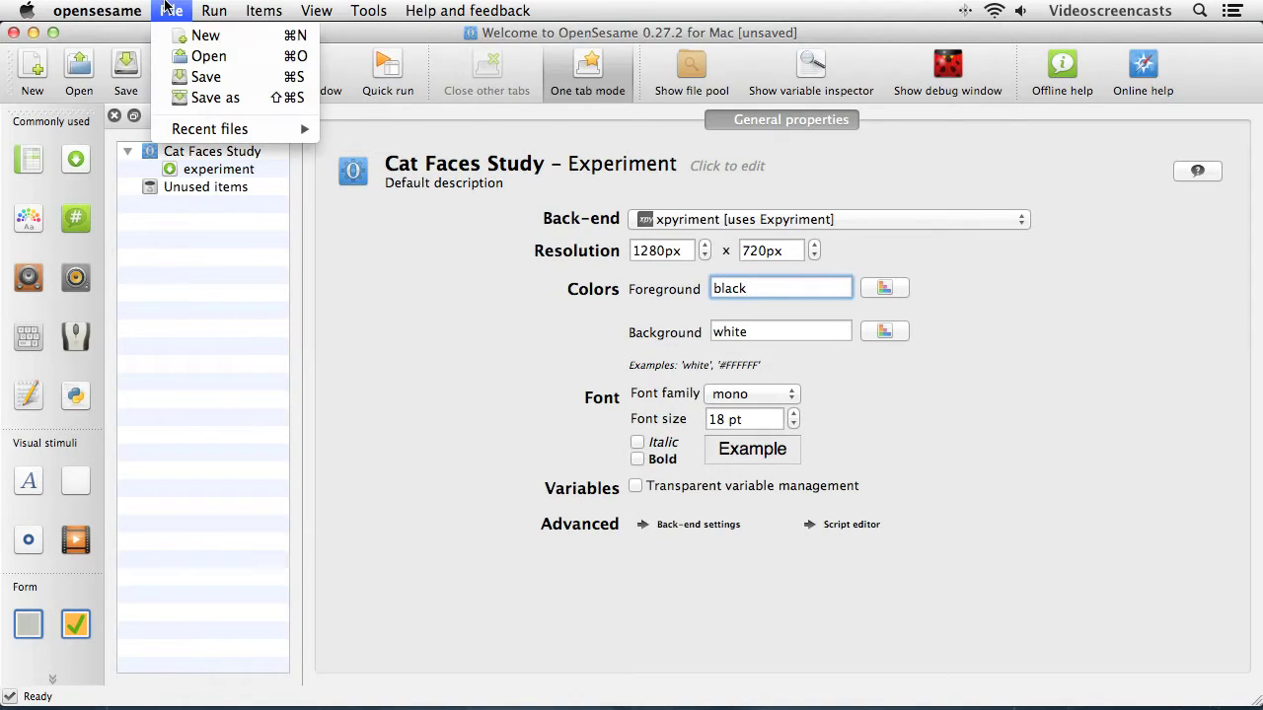
click(184, 100)
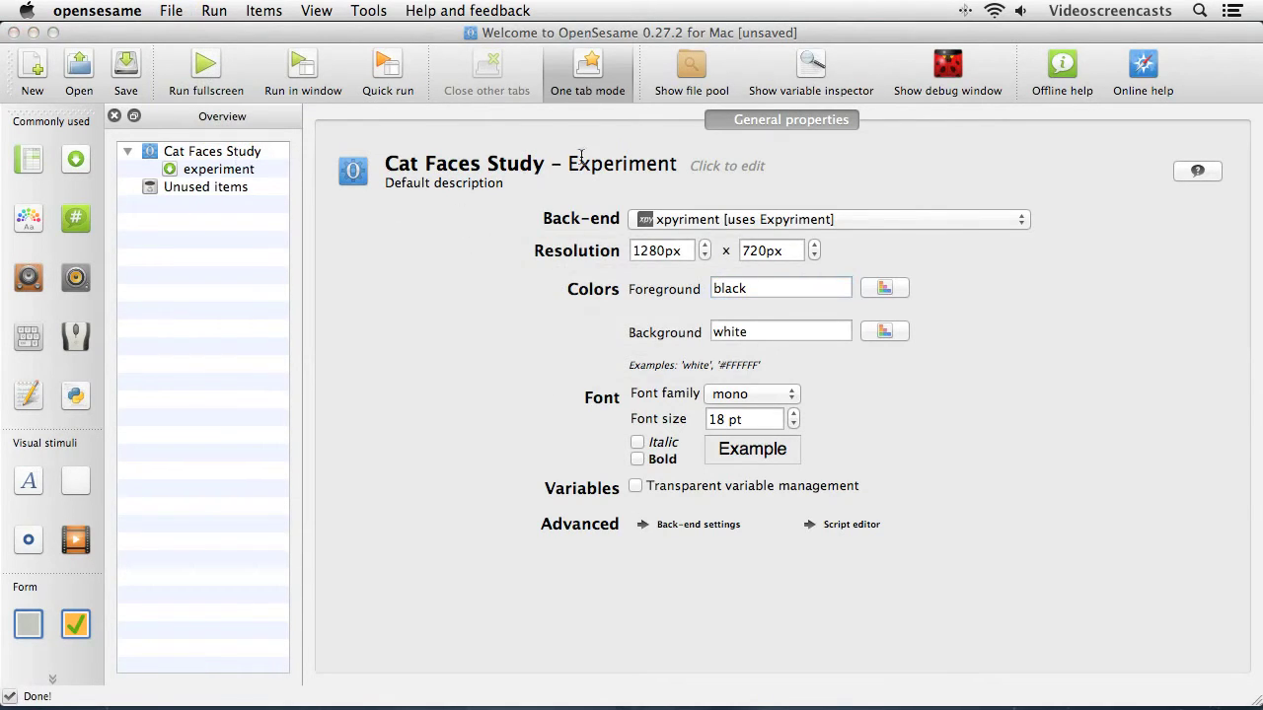
click(174, 12)
click(183, 99)
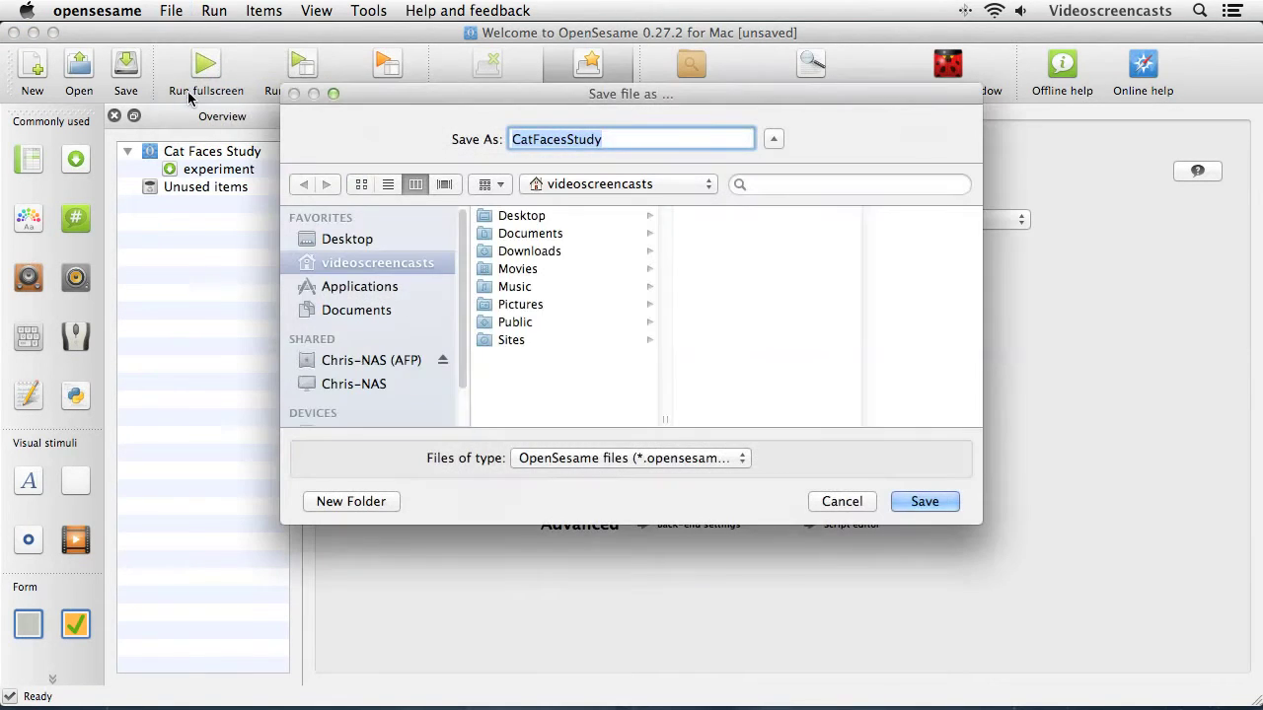
click(388, 239)
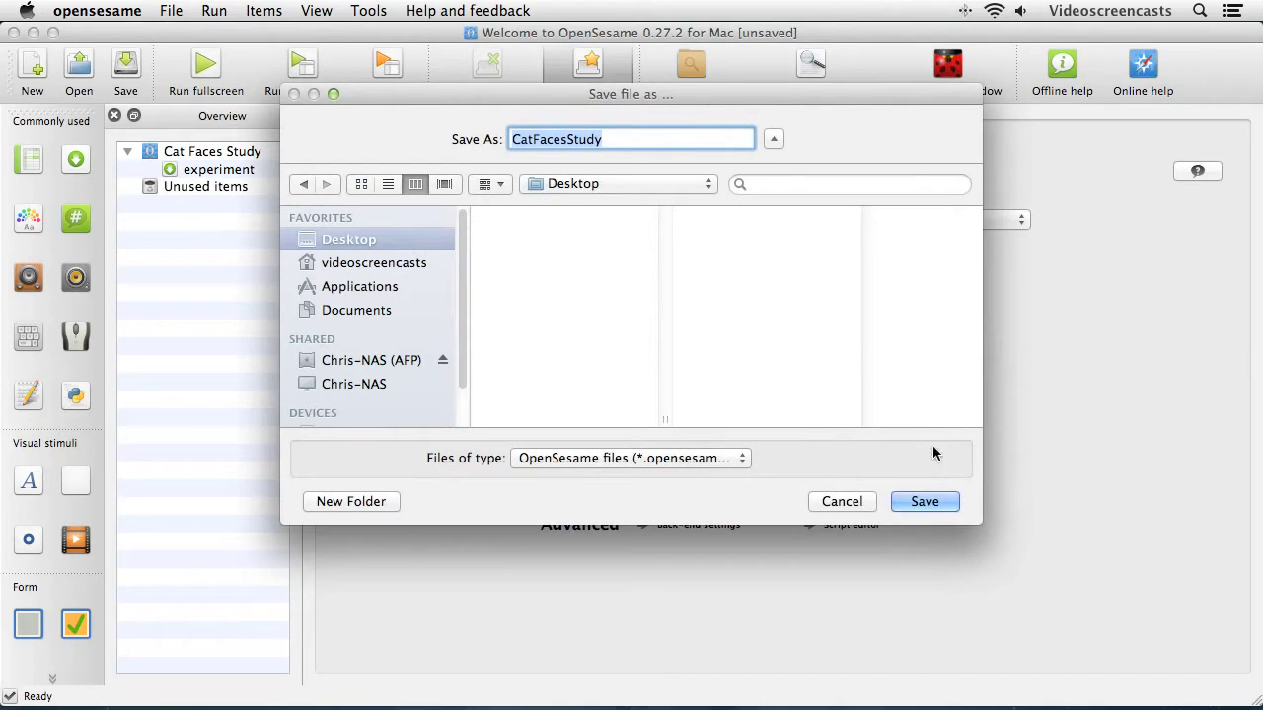
click(928, 504)
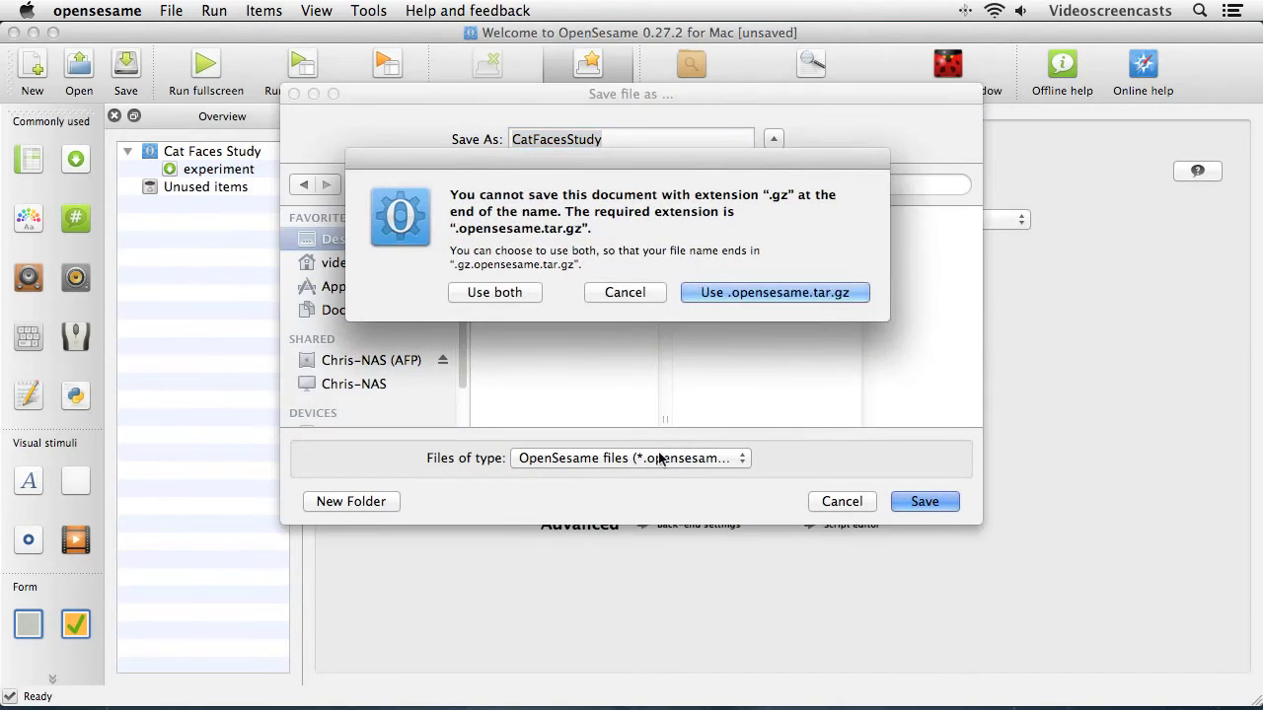
click(780, 293)
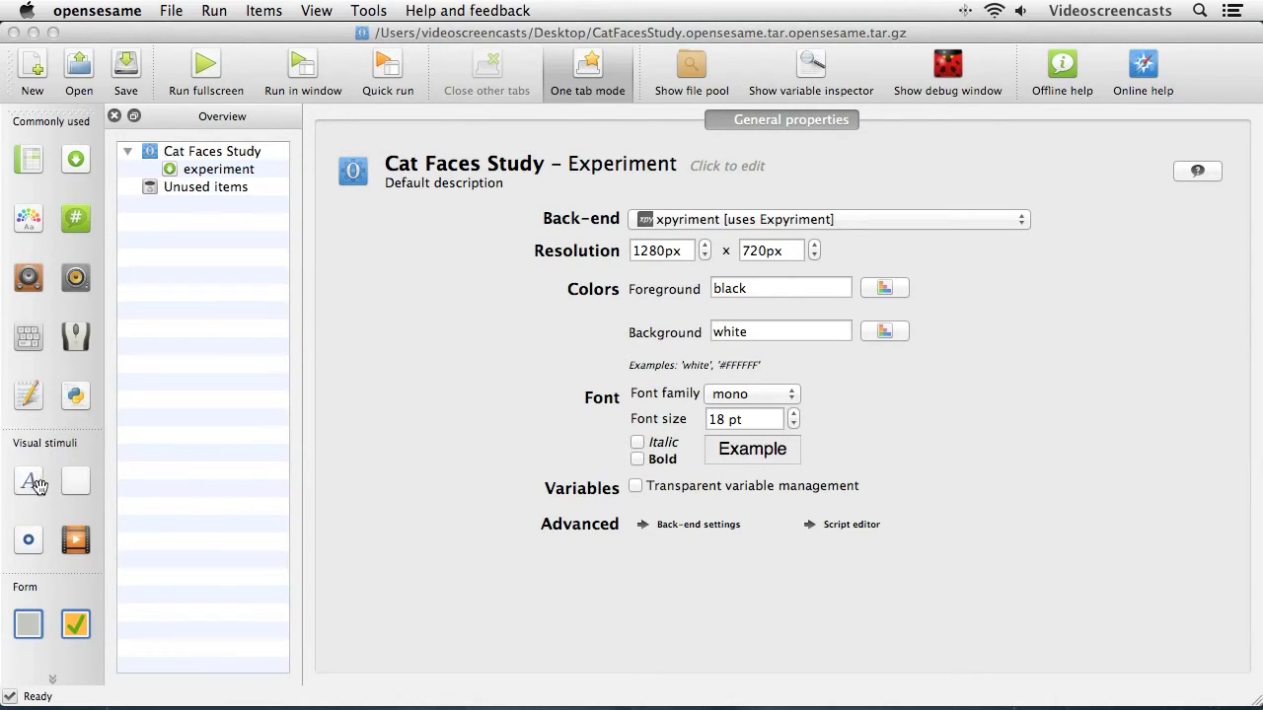
Add a text display item to the experiment sequence, accepting the suggested name text_display
drag(38, 485, 207, 175)
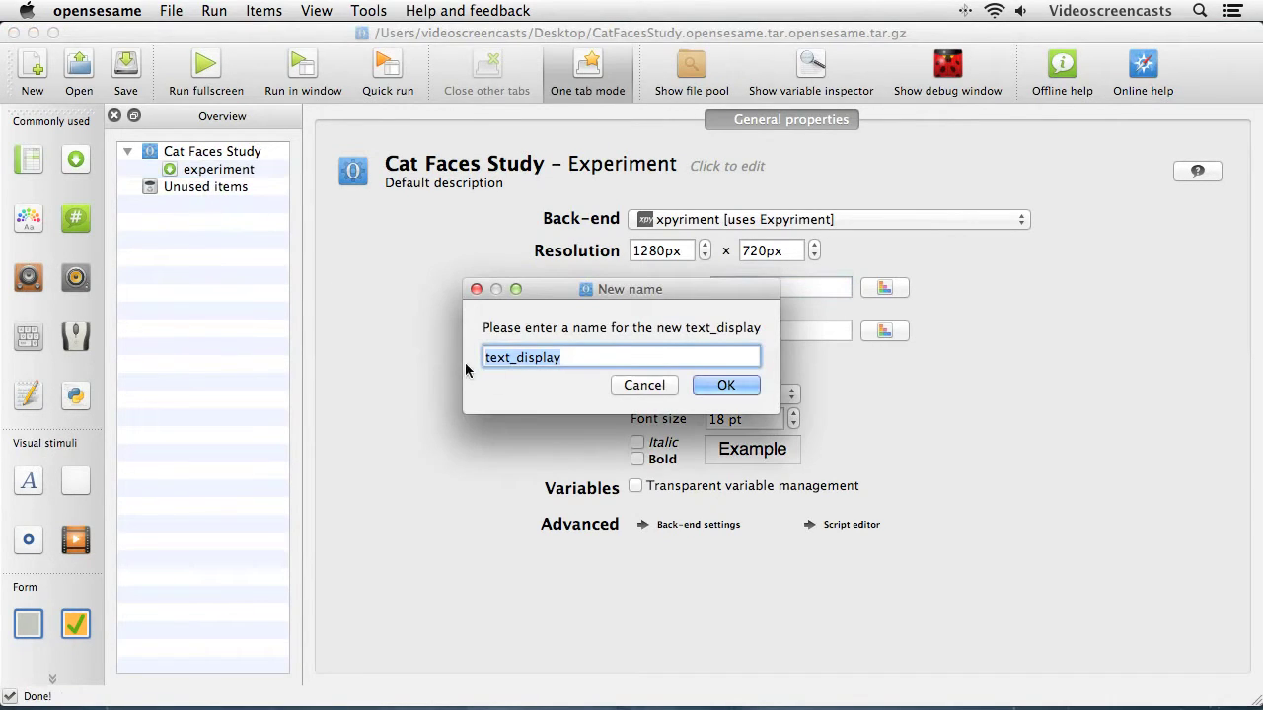
click(726, 385)
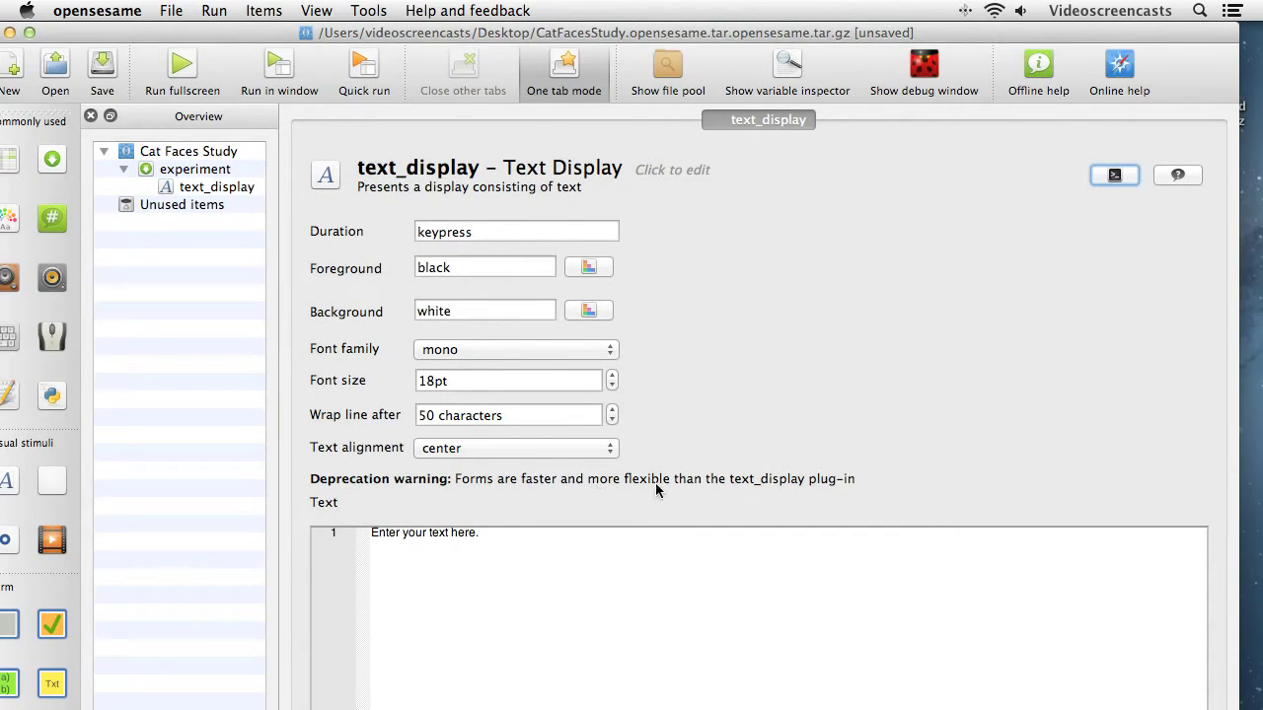
Remove the text_display item from the experiment sequence, moving it to the unused items
click(28, 34)
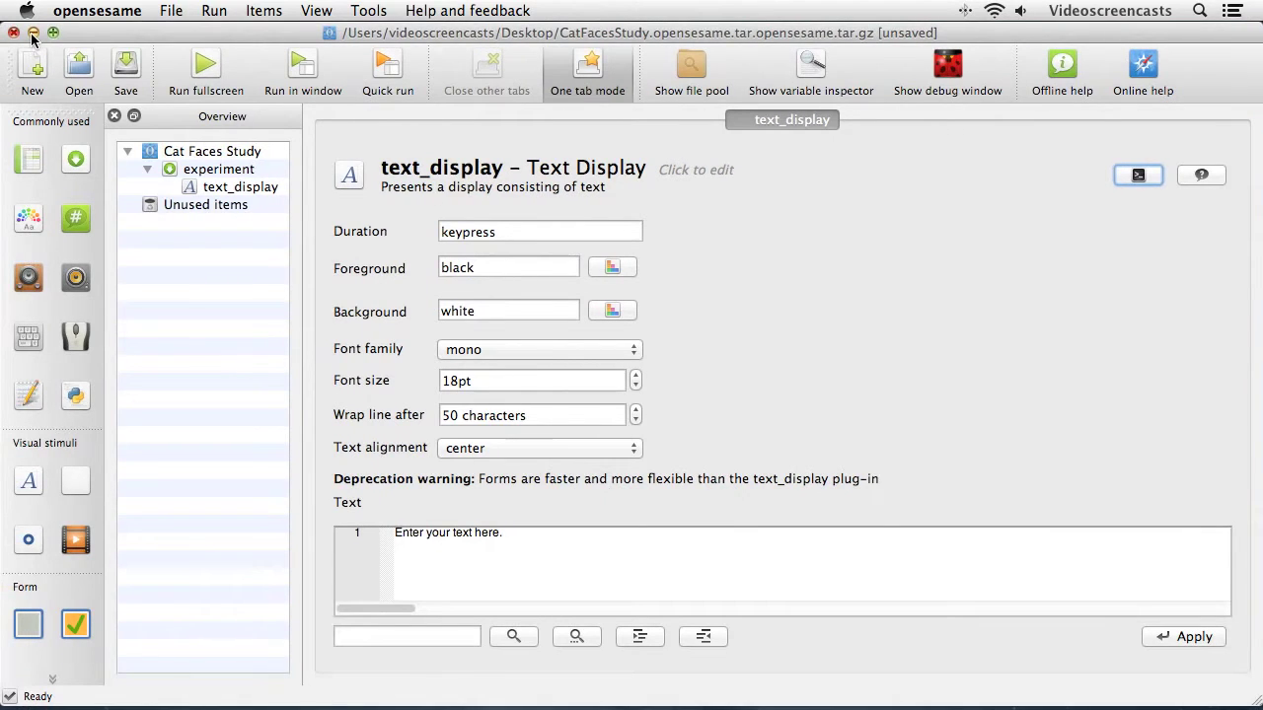
right_click(221, 187)
click(279, 270)
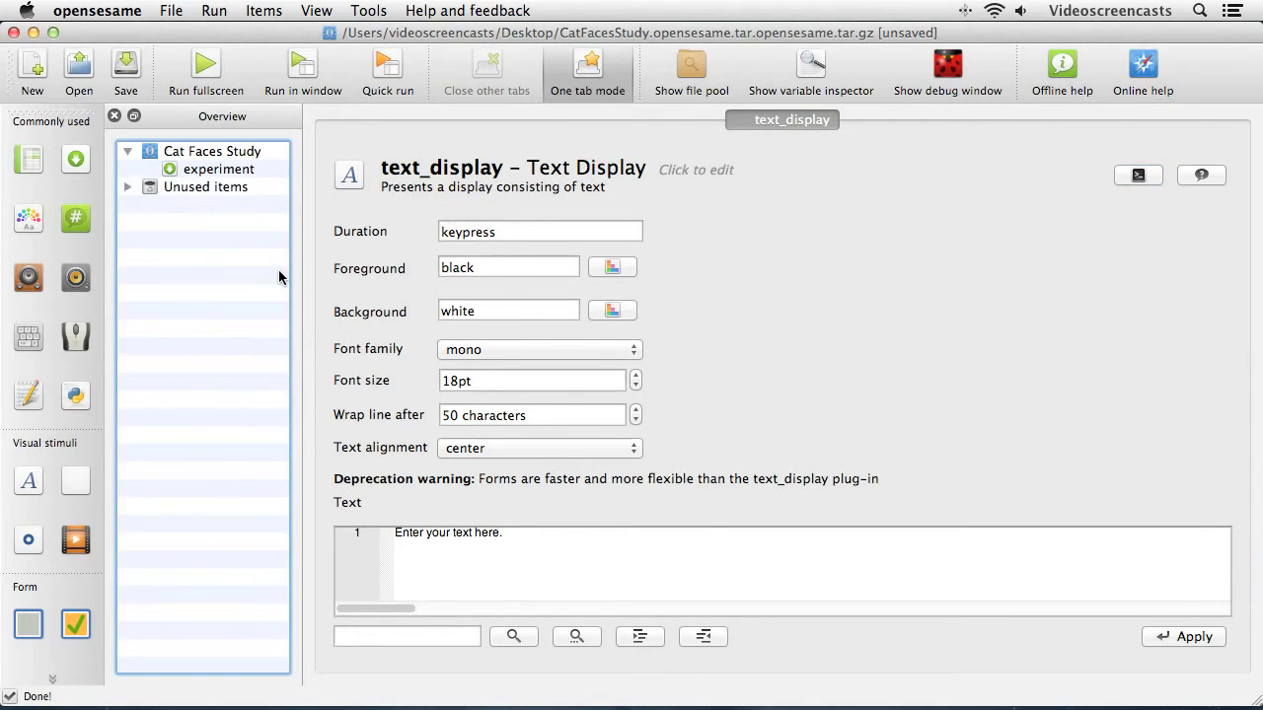
click(52, 681)
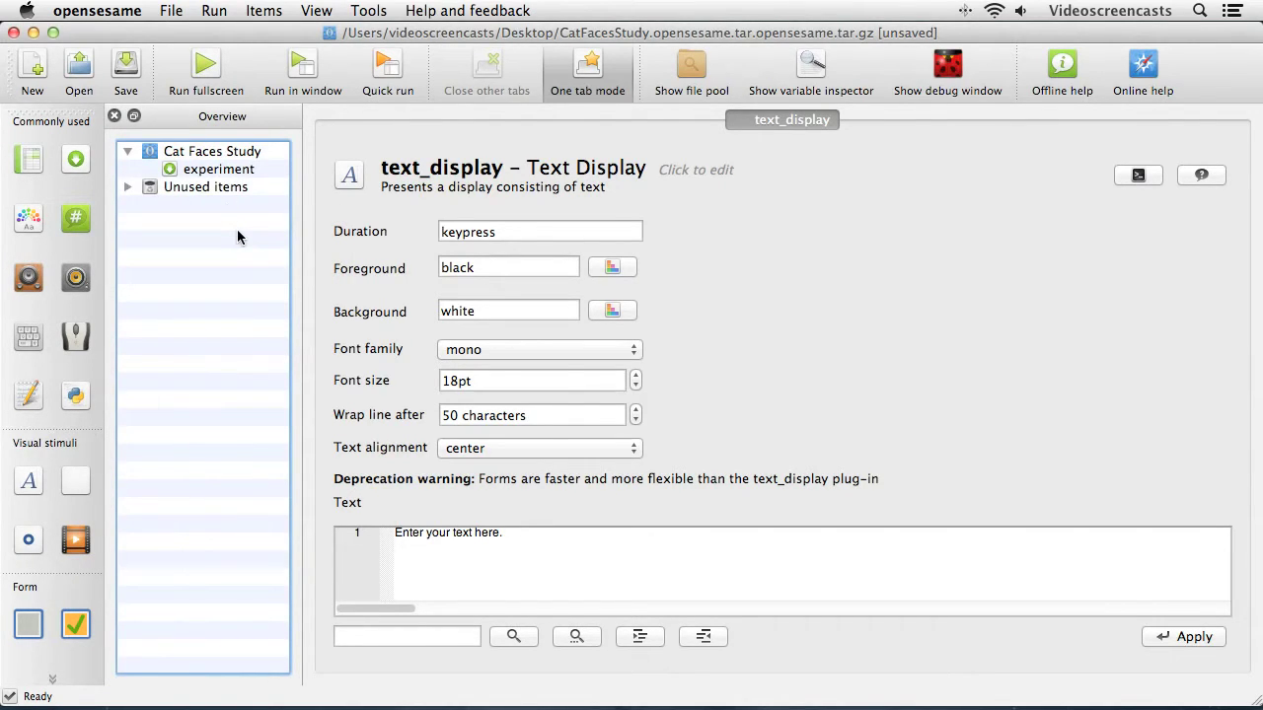
Append a new form_text_render item named instructions to the experiment sequence
click(219, 173)
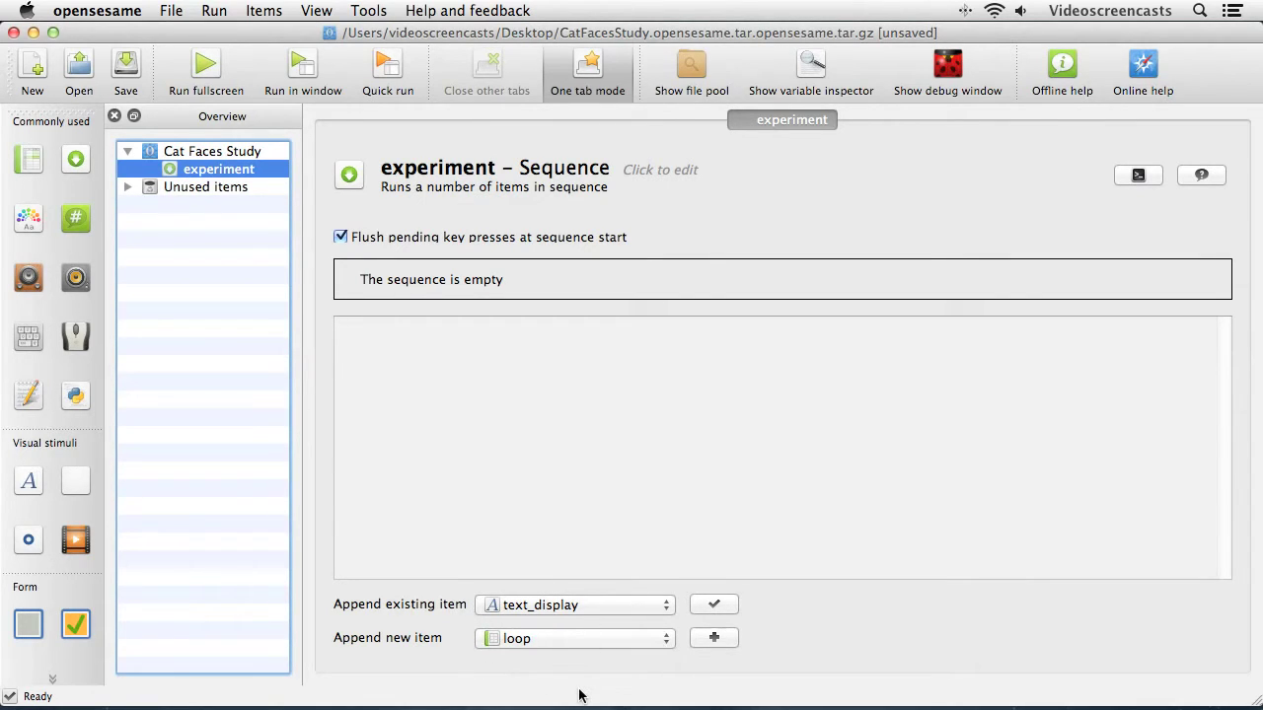
click(548, 642)
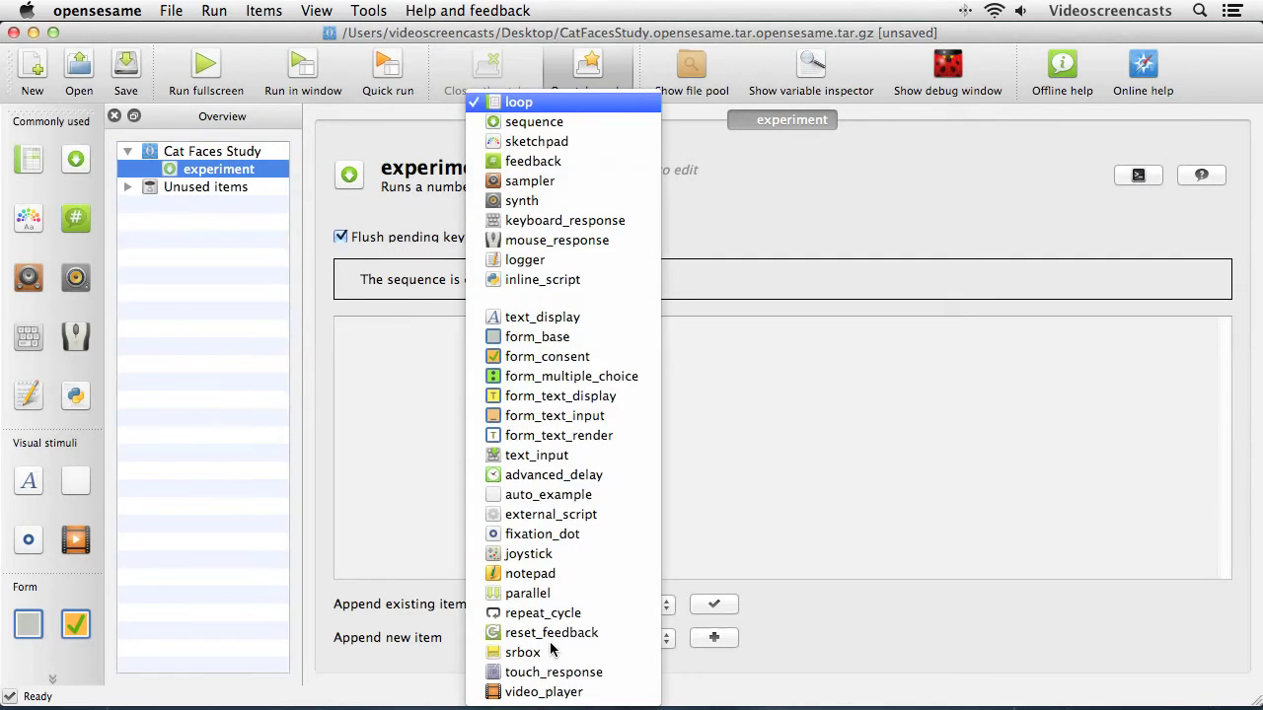
click(555, 443)
click(715, 640)
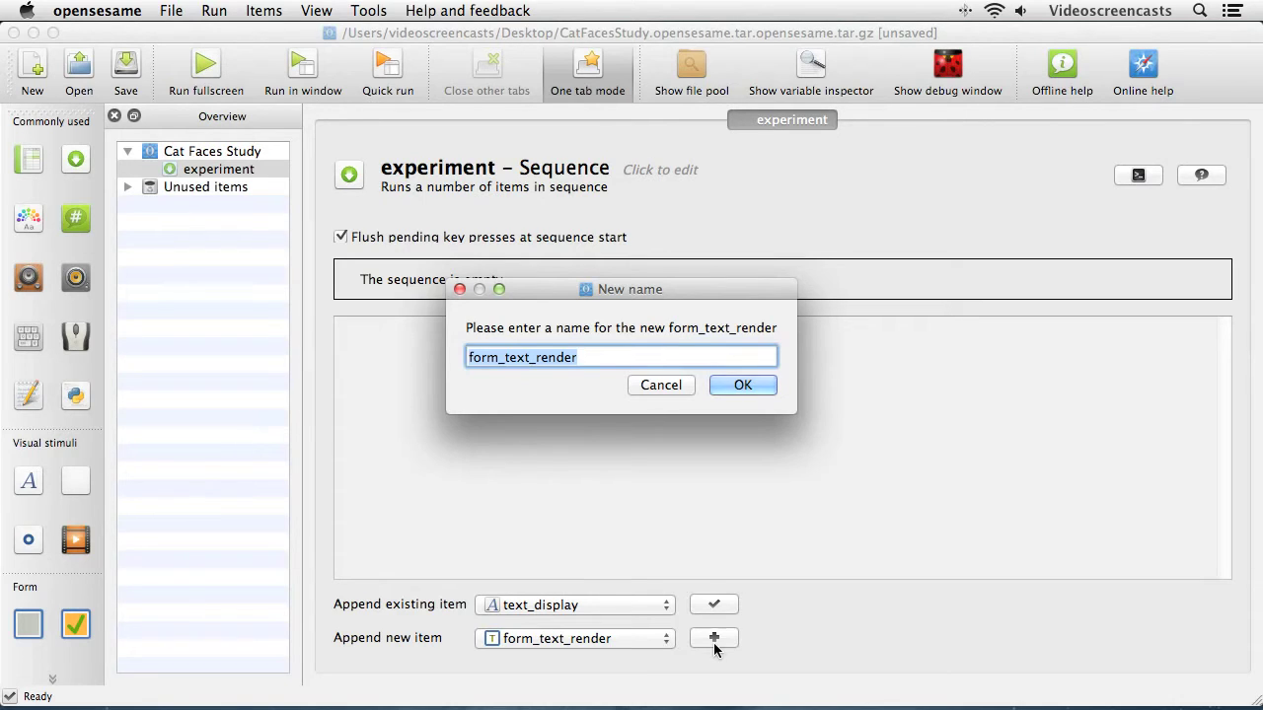
text(instrcutions)
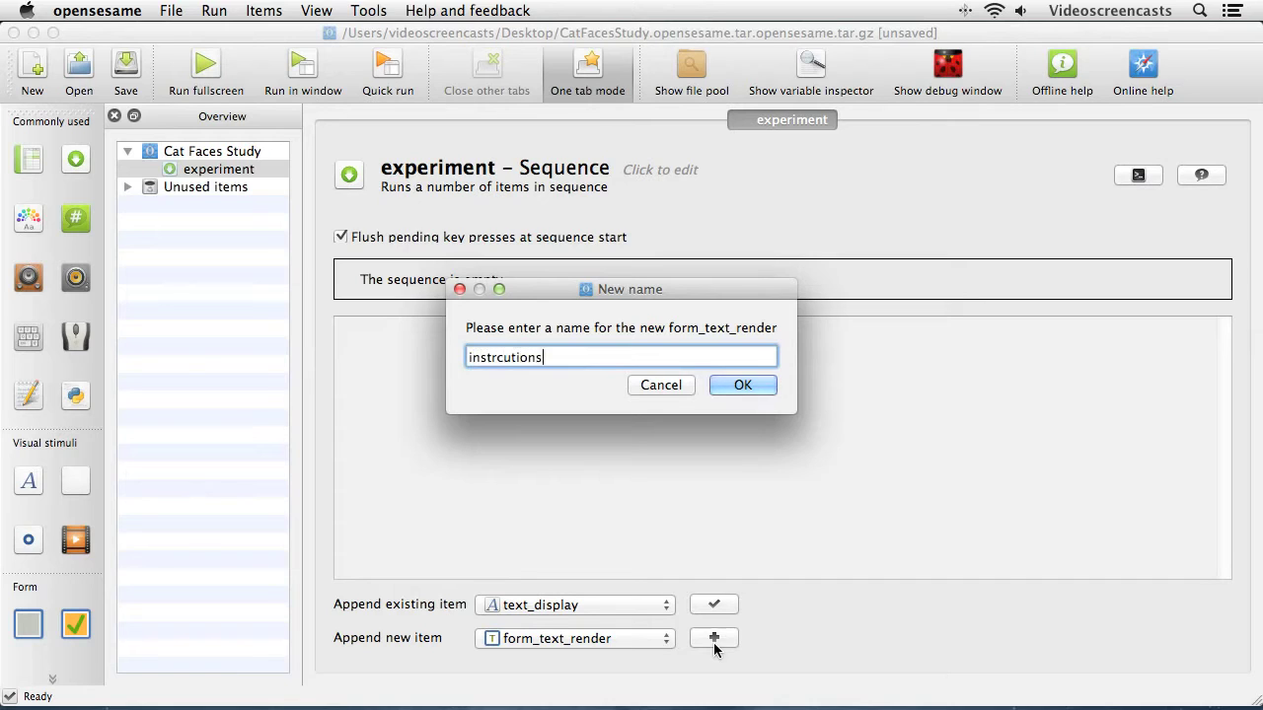
key(BackSpace)
key(BackSpace)
key(BackSpace)
key(BackSpace)
key(BackSpace)
key(BackSpace)
key(BackSpace)
text(uctions)
key(Return)
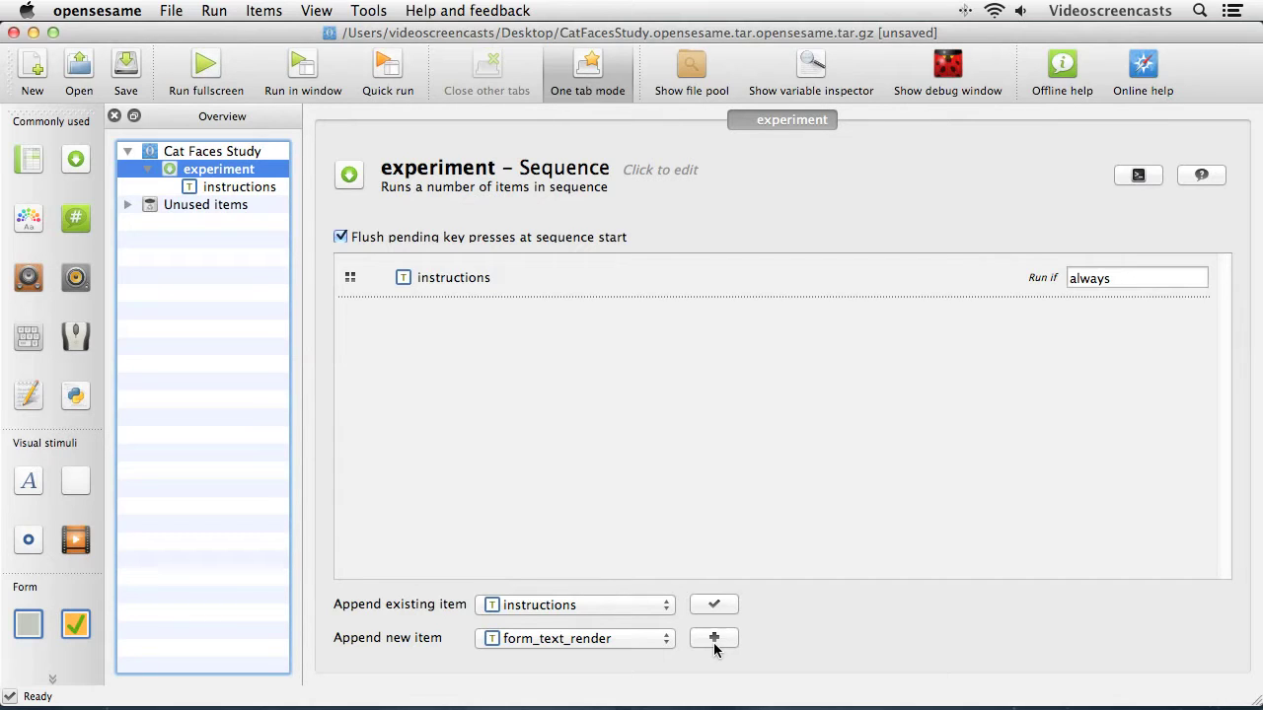
Append a new keyboard_response item named space_response to the experiment sequence
click(661, 641)
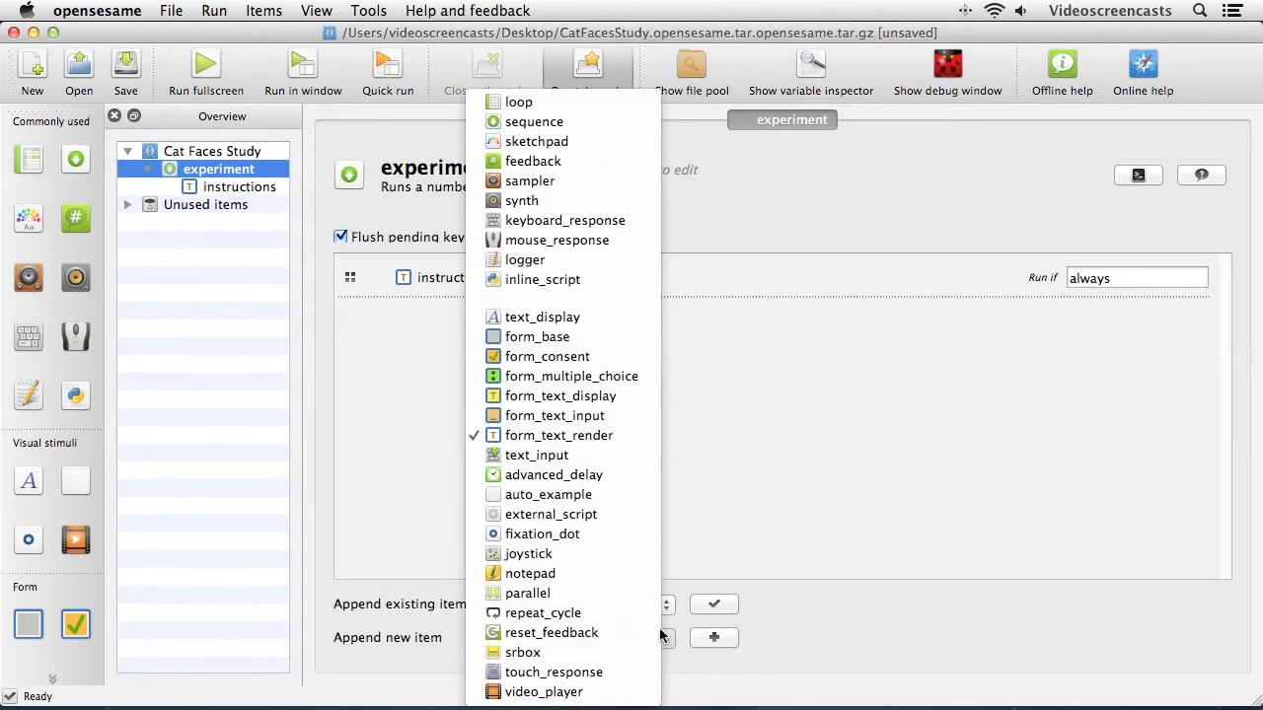
click(624, 223)
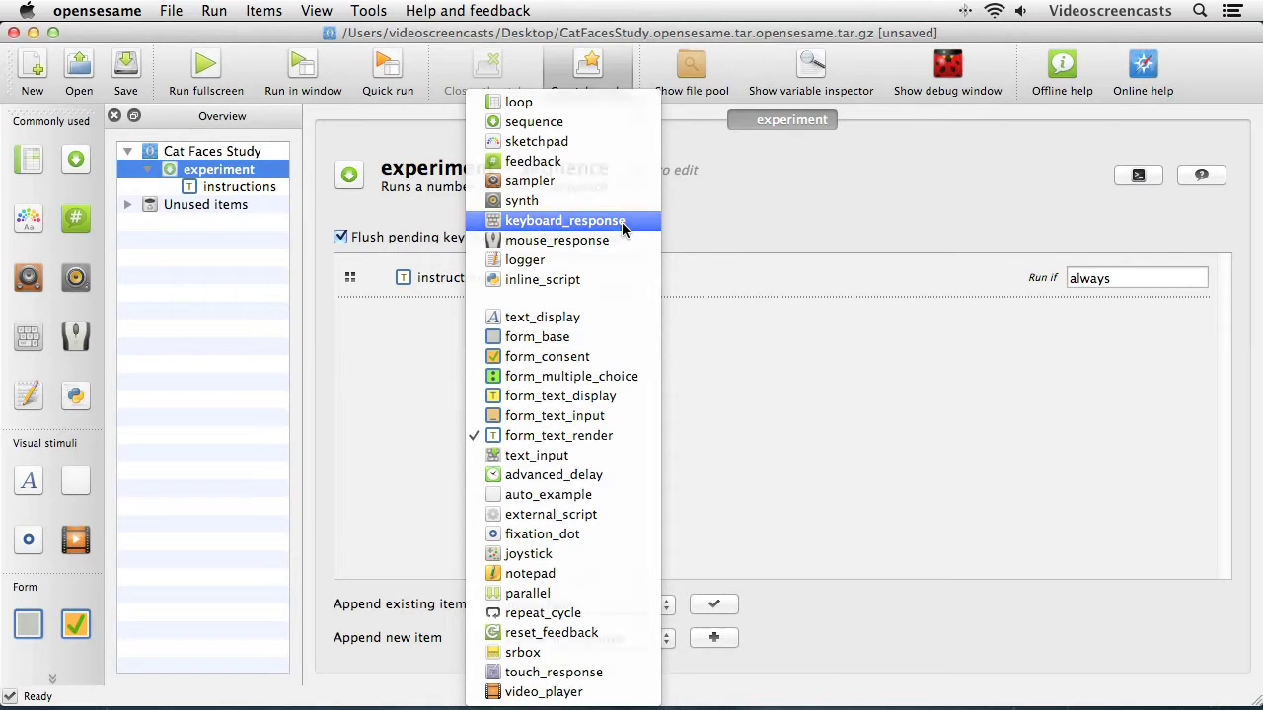
click(713, 639)
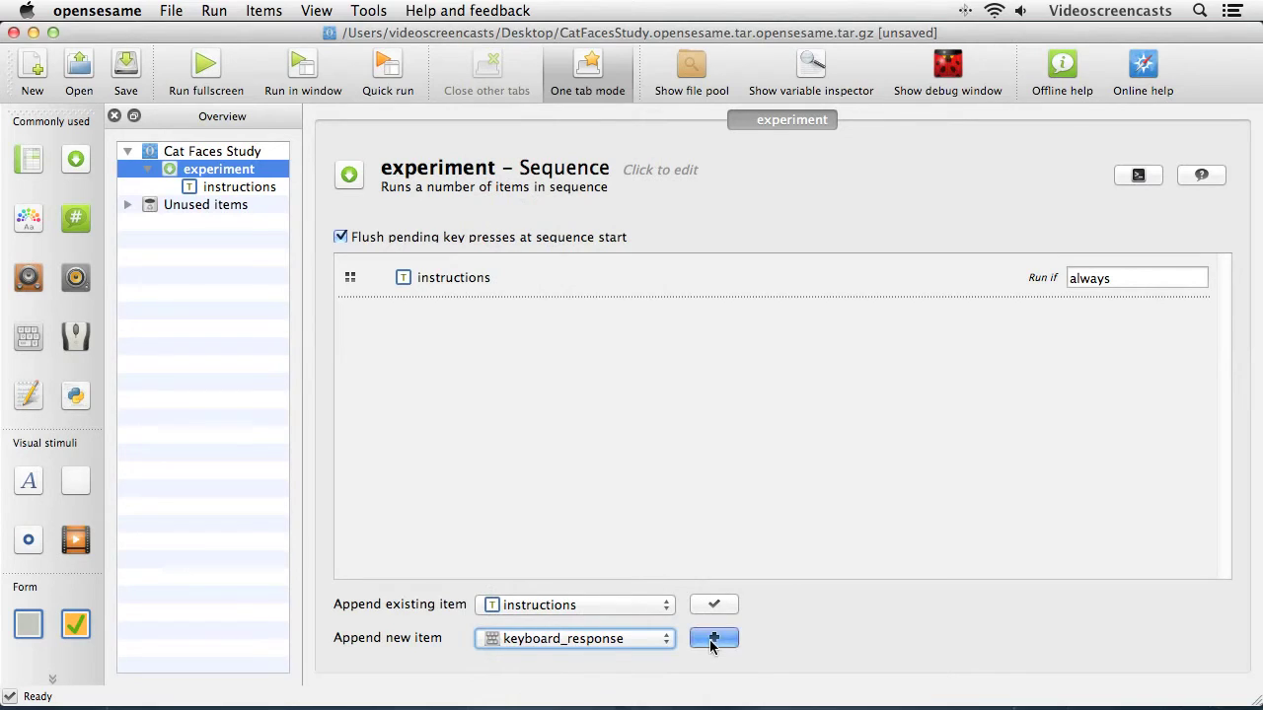
click(508, 361)
drag(520, 361, 460, 358)
text(space_response)
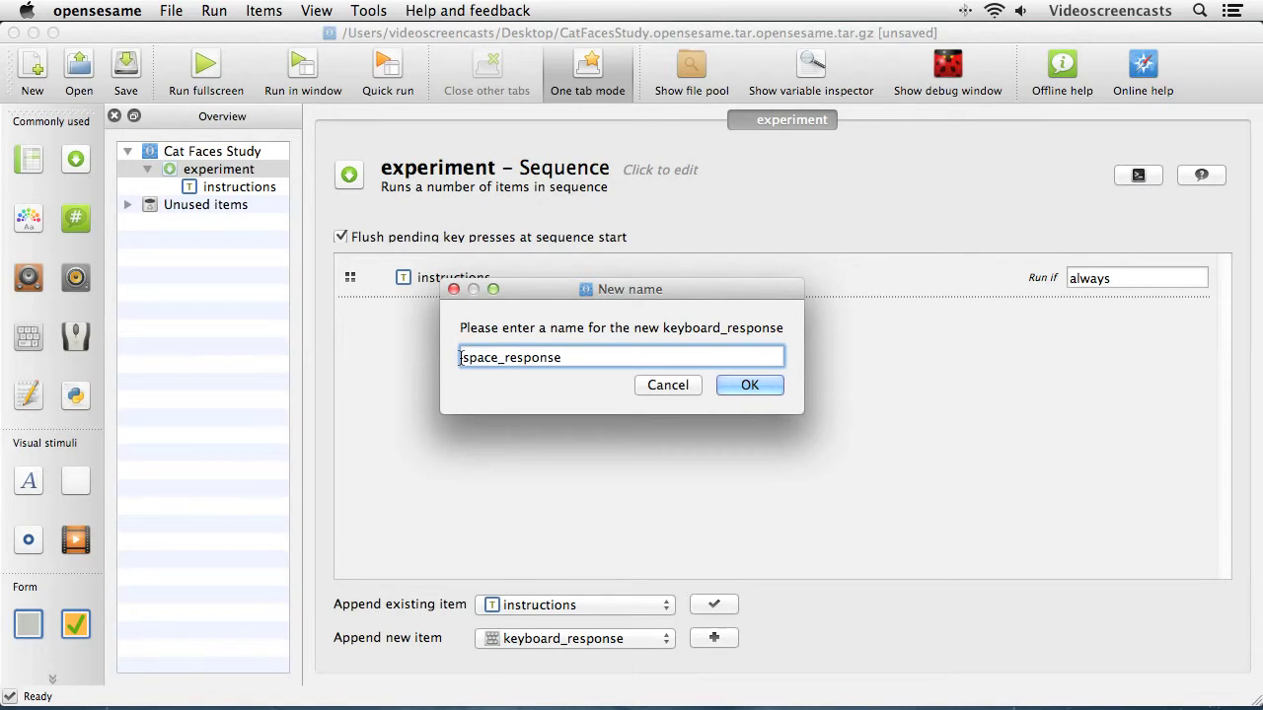
click(752, 388)
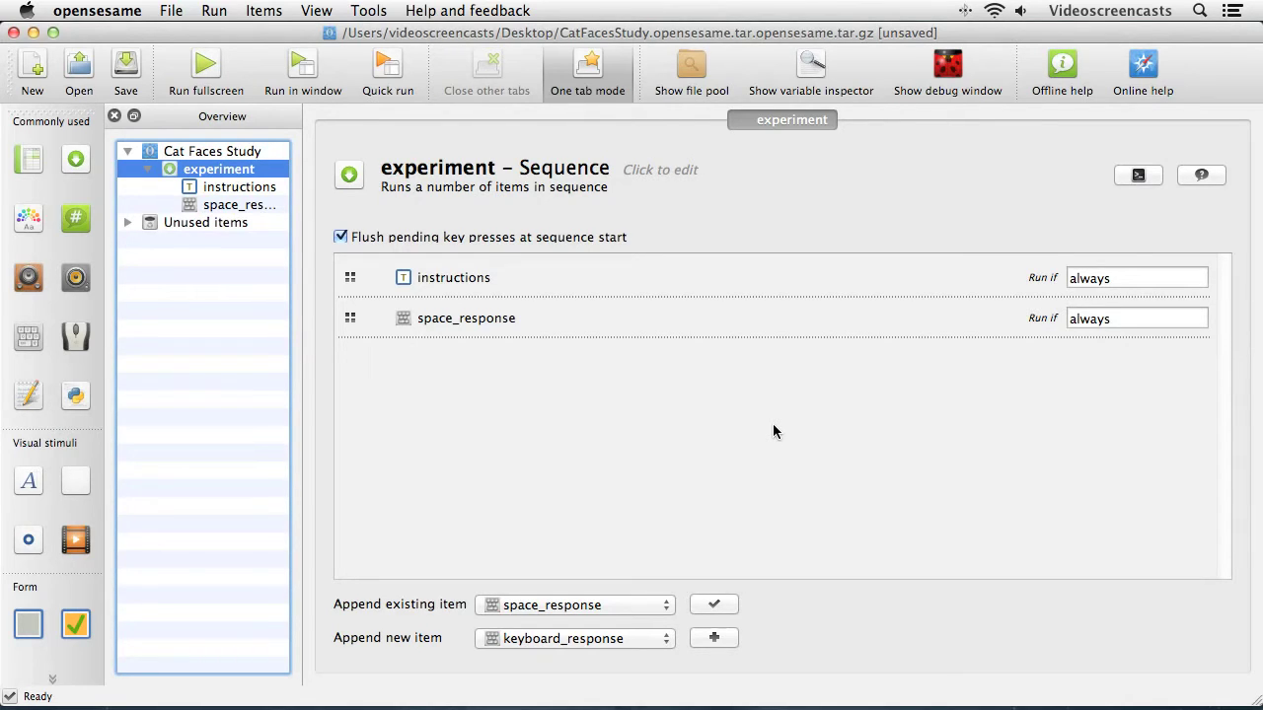
Append a new loop named experimentloop to the experiment sequence, creating a sequence named trialsequence for it to run
click(634, 642)
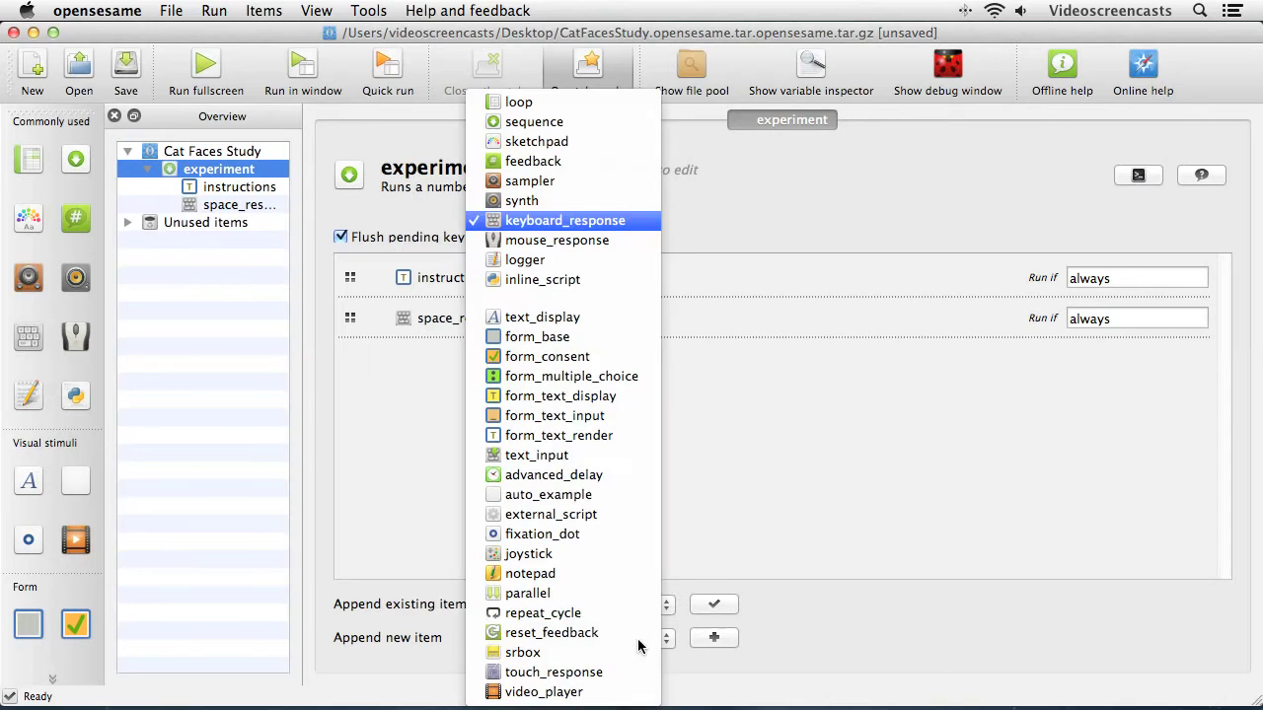
click(579, 104)
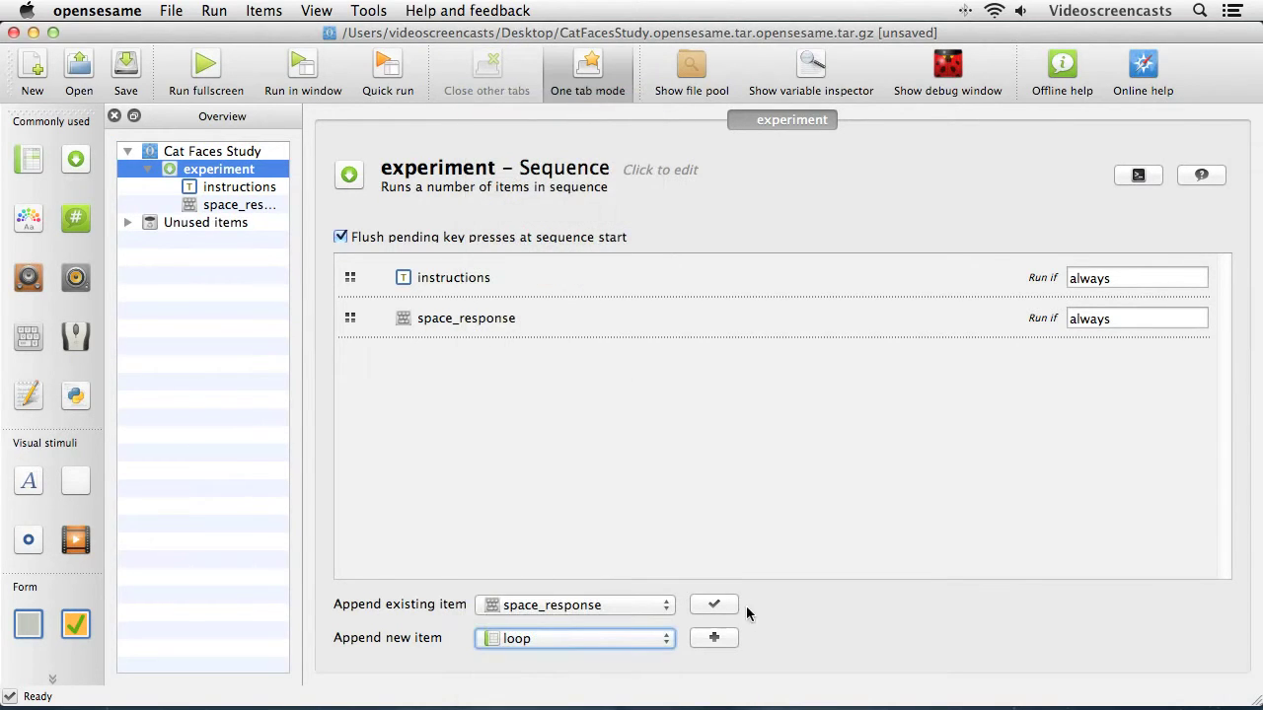
click(714, 639)
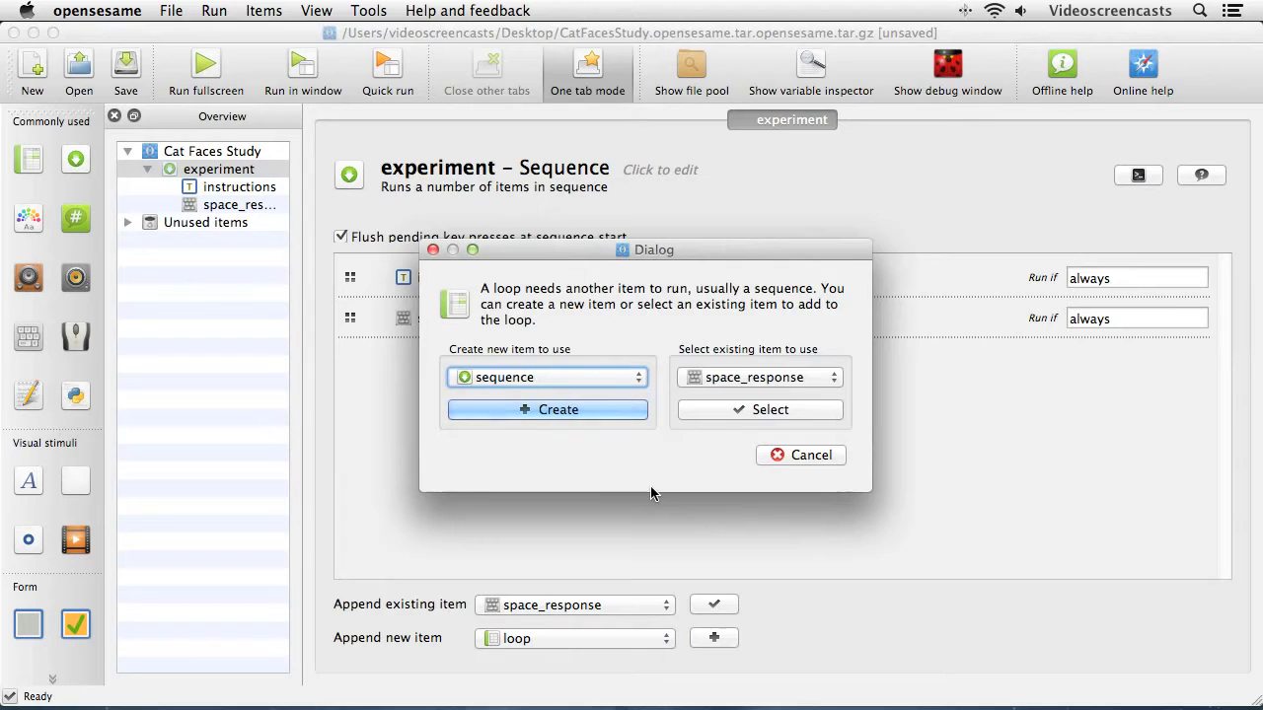
click(547, 411)
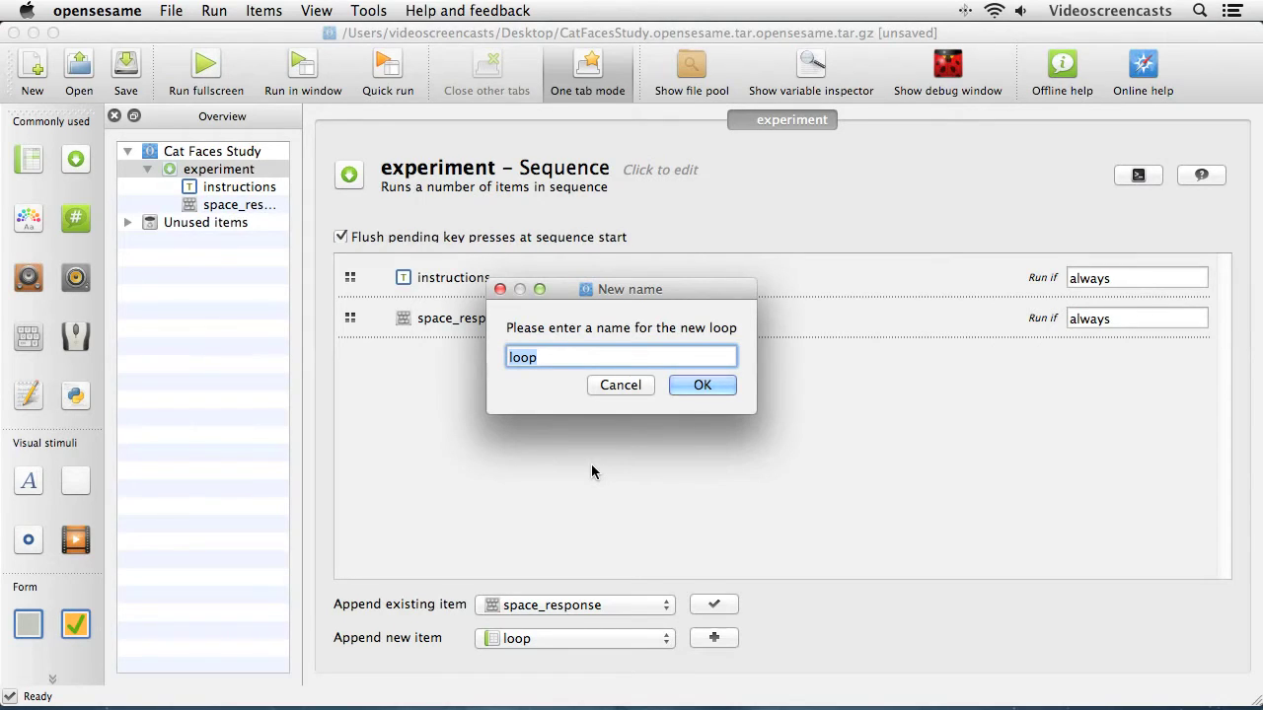
text(experimentloop)
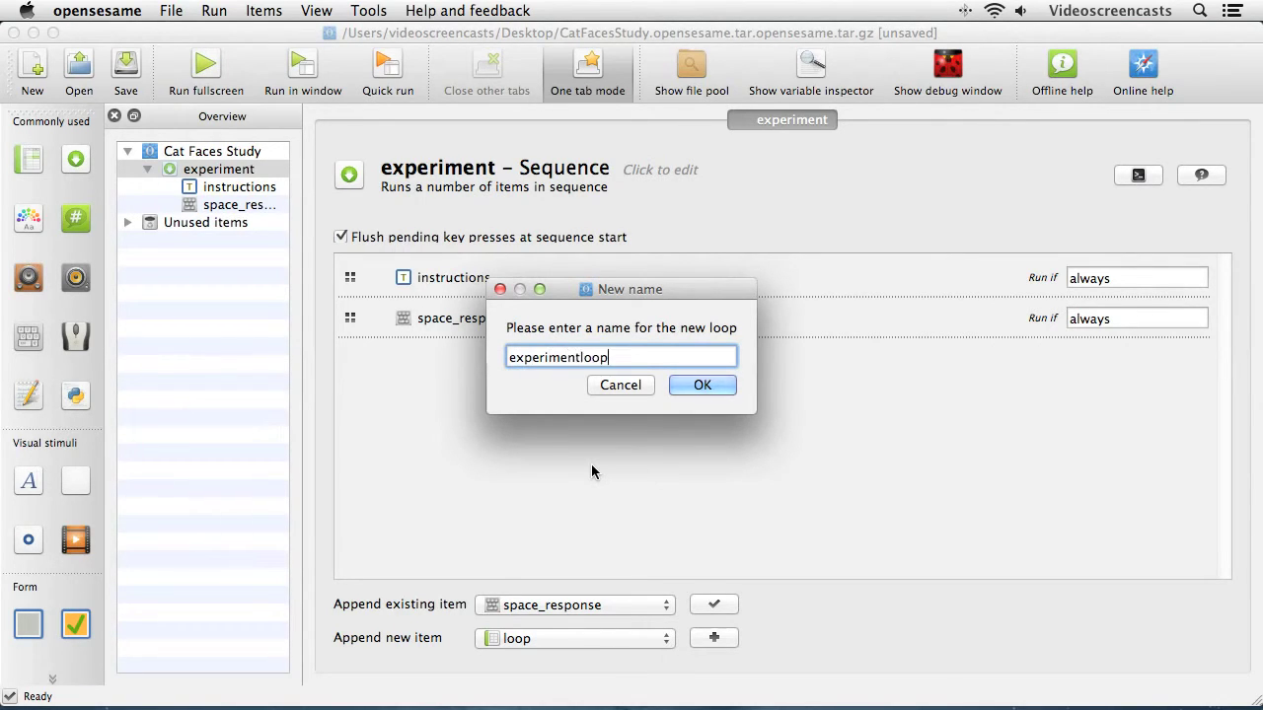
key(Return)
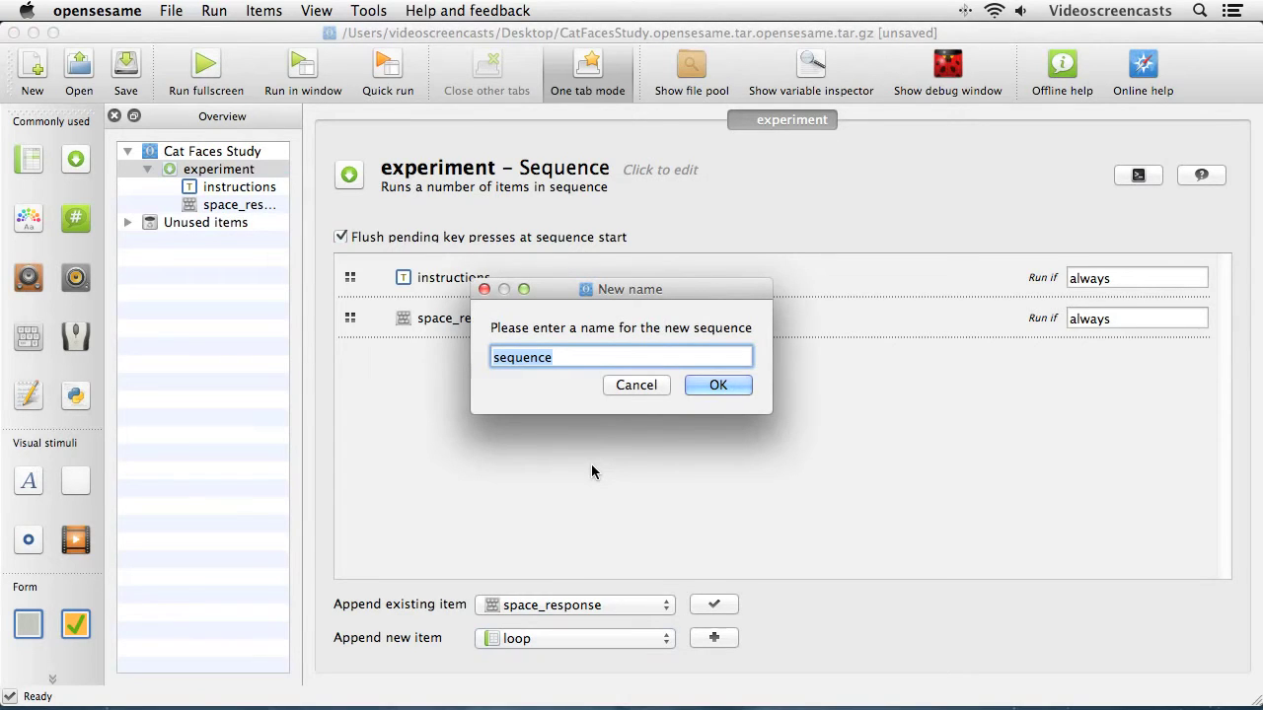
text(t)
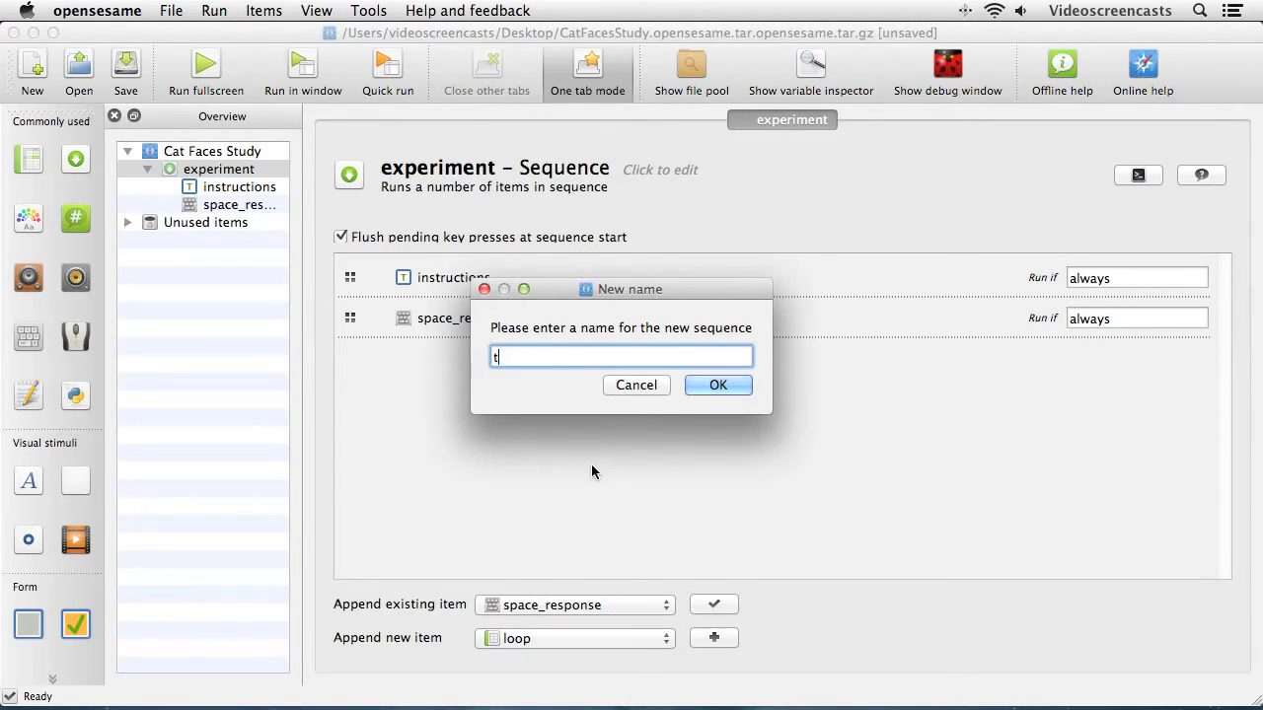
text(rialsequence)
key(Return)
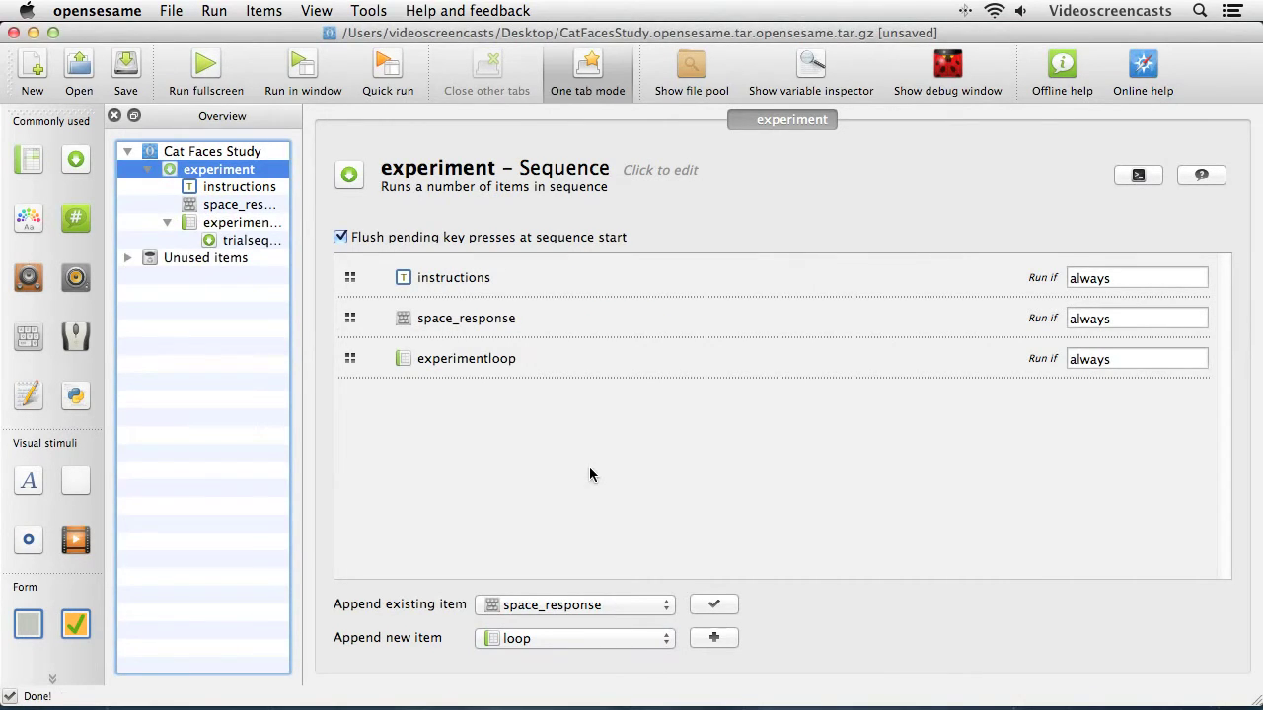
Append a new form_text_render item named goodbye to the experiment sequence, followed by the existing space_response item
click(168, 223)
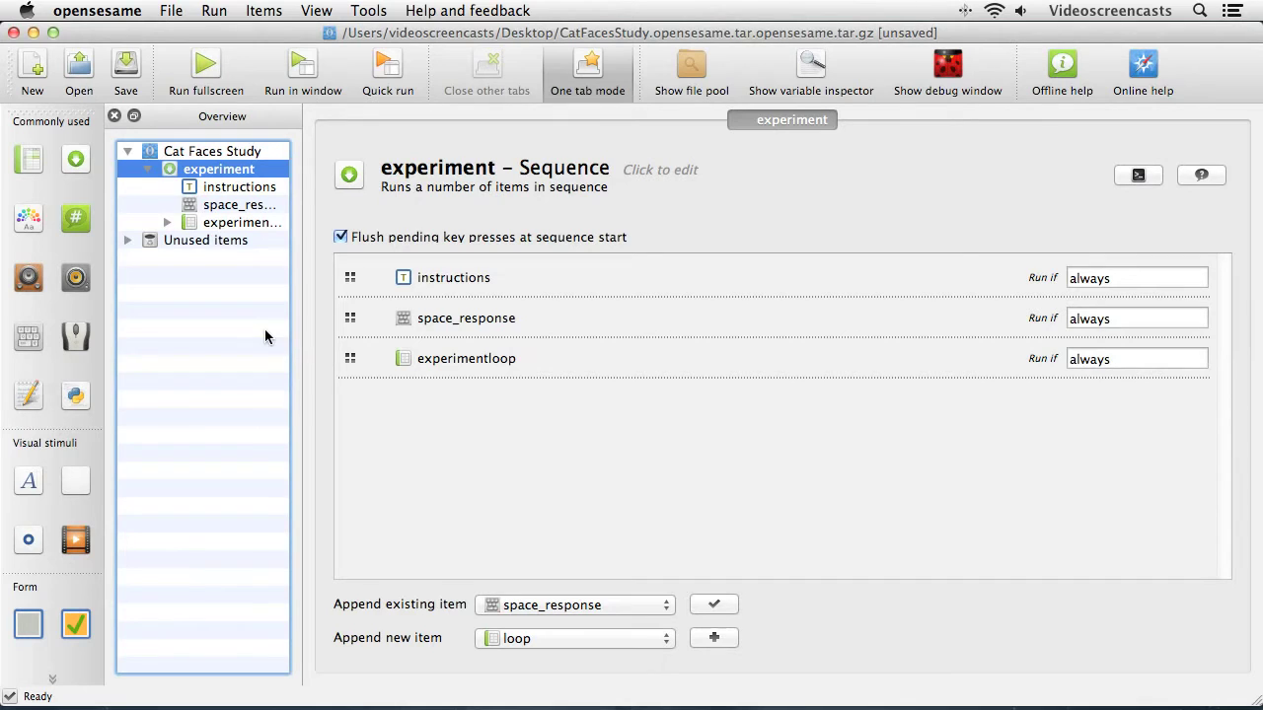
click(589, 642)
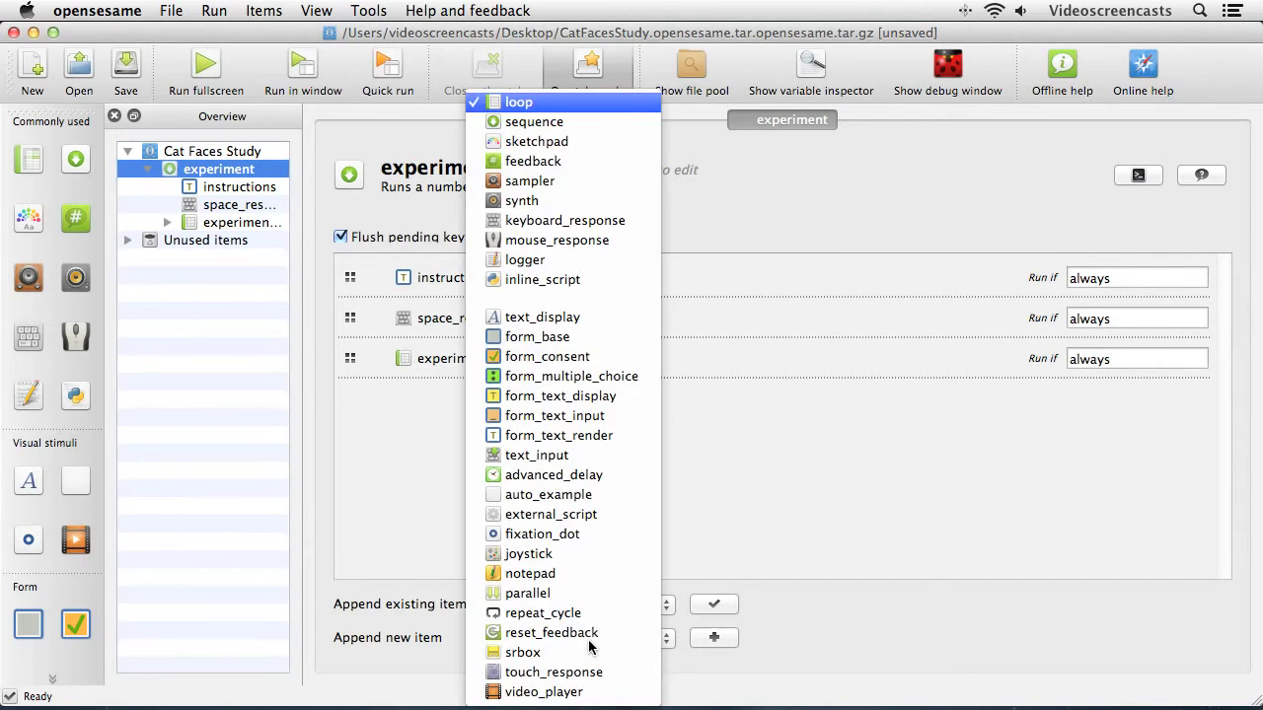
click(589, 435)
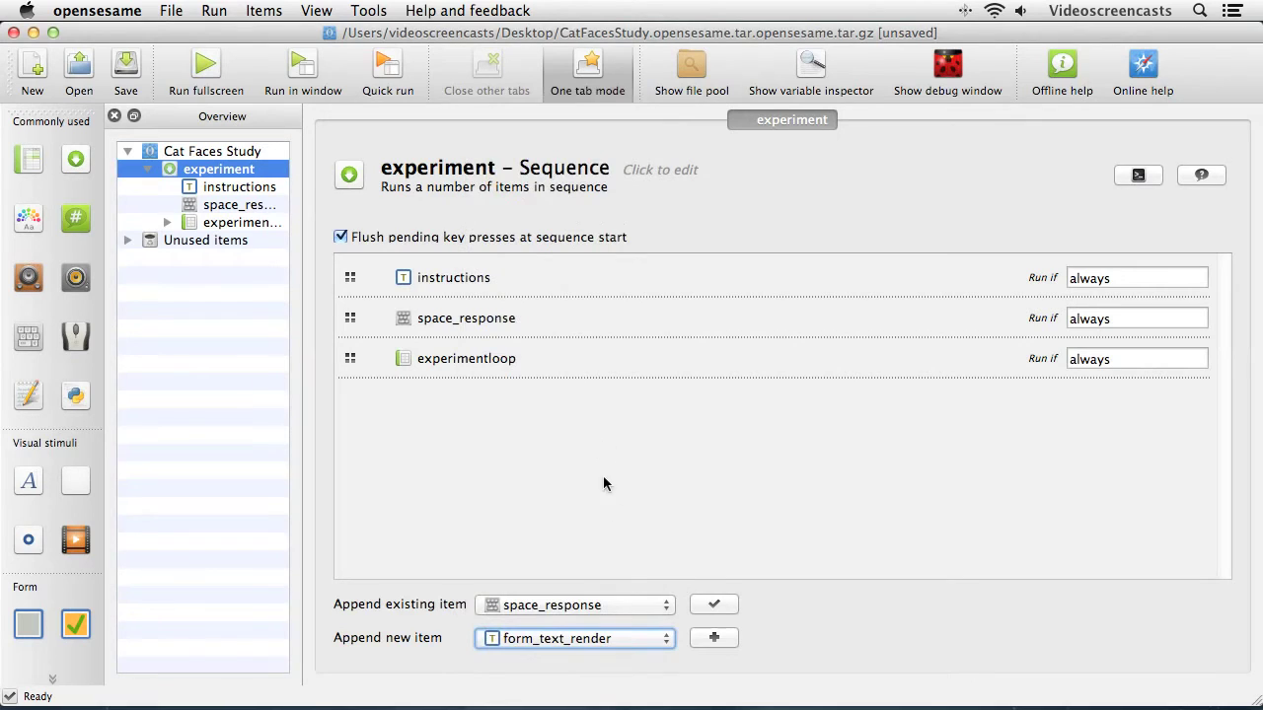
click(714, 637)
text(goodbye)
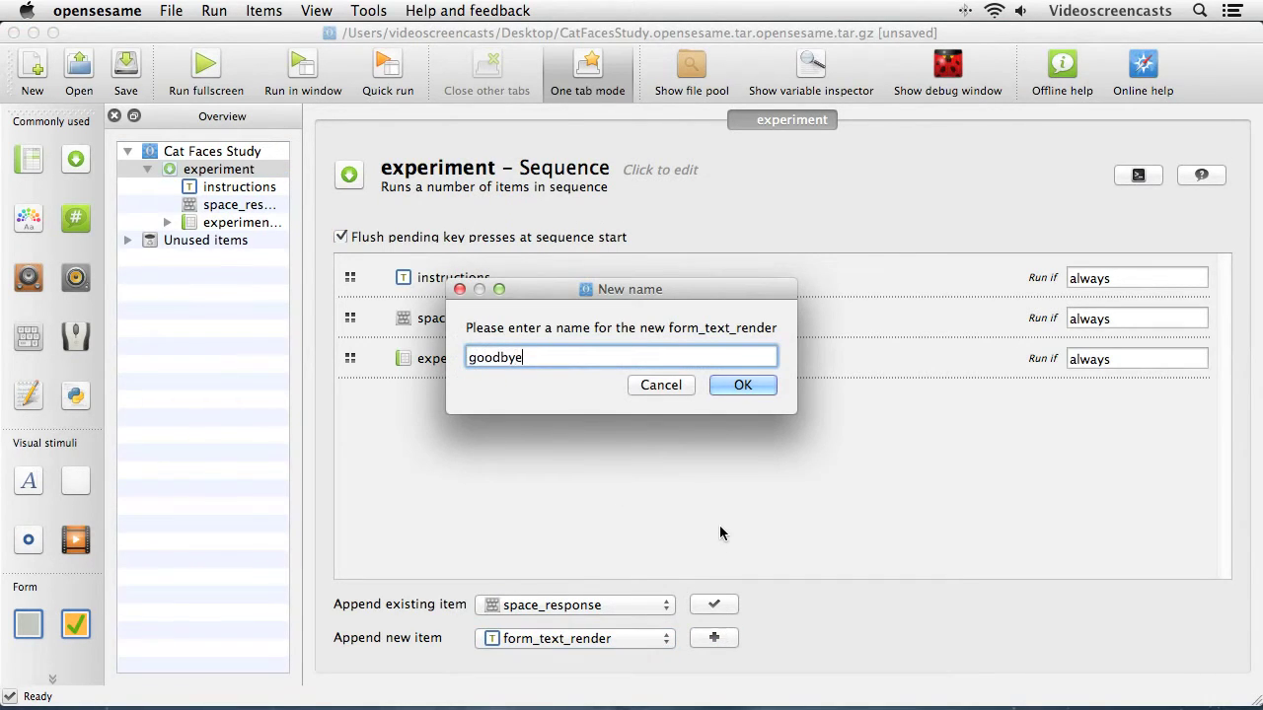
key(Return)
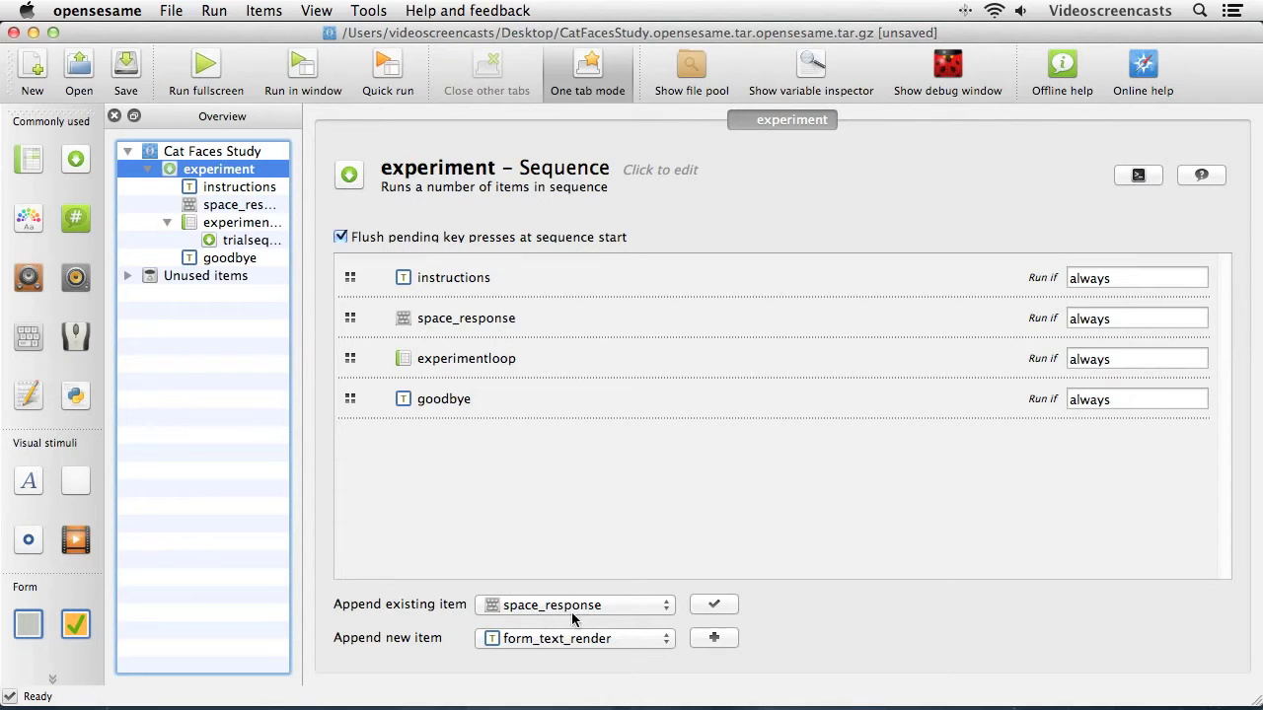
click(715, 606)
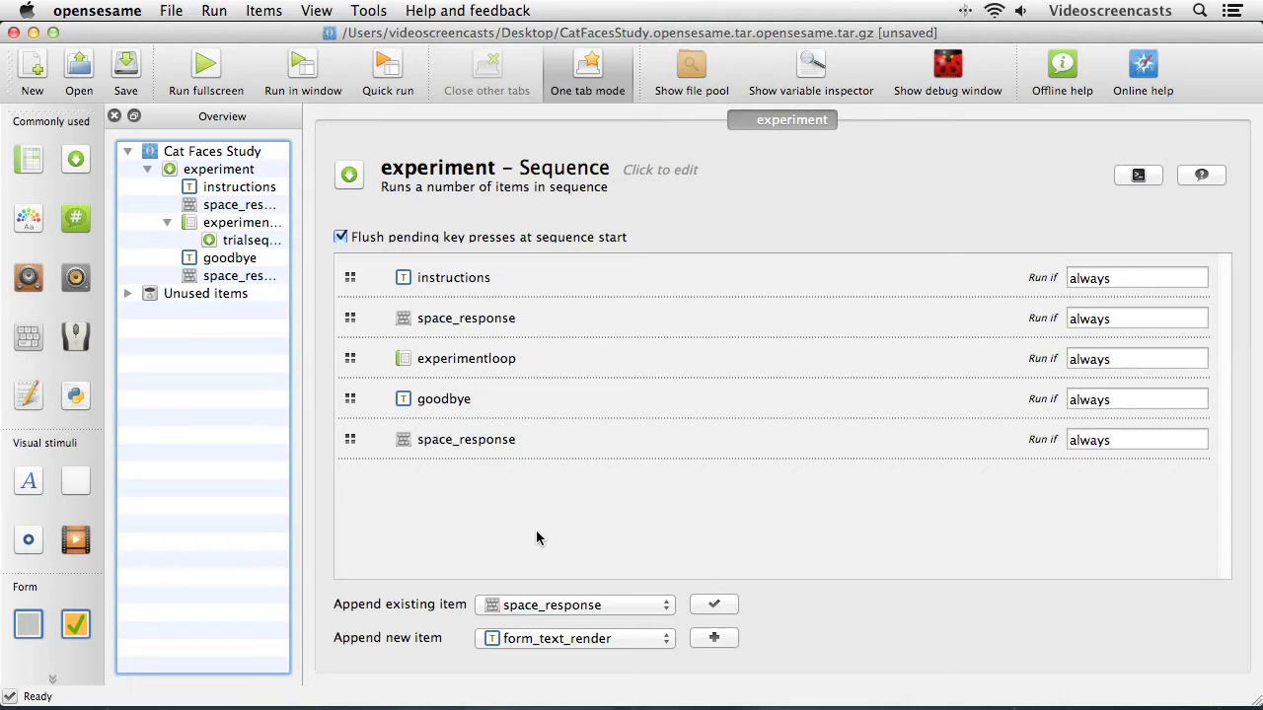
click(168, 222)
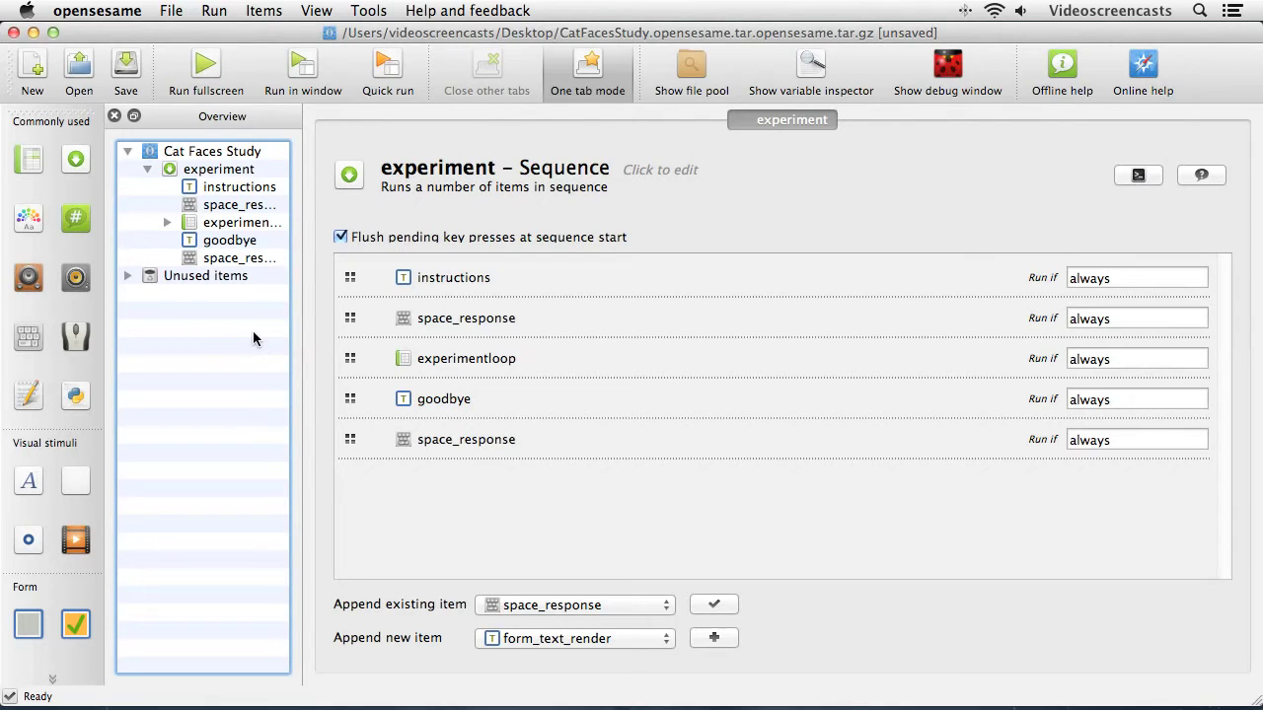
Replace the instructions item's text with a welcome to the cat faces experiment, Z for male, M for female and SPACEBAR to begin
click(229, 190)
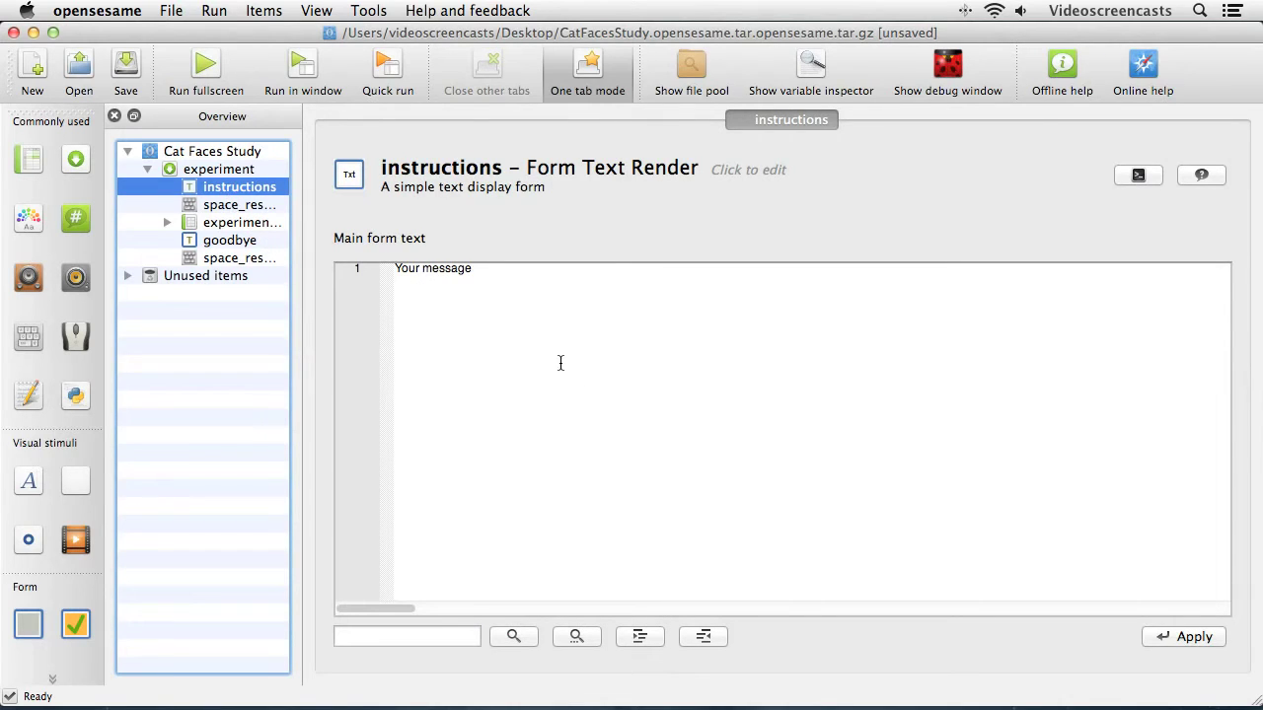
drag(488, 271, 390, 268)
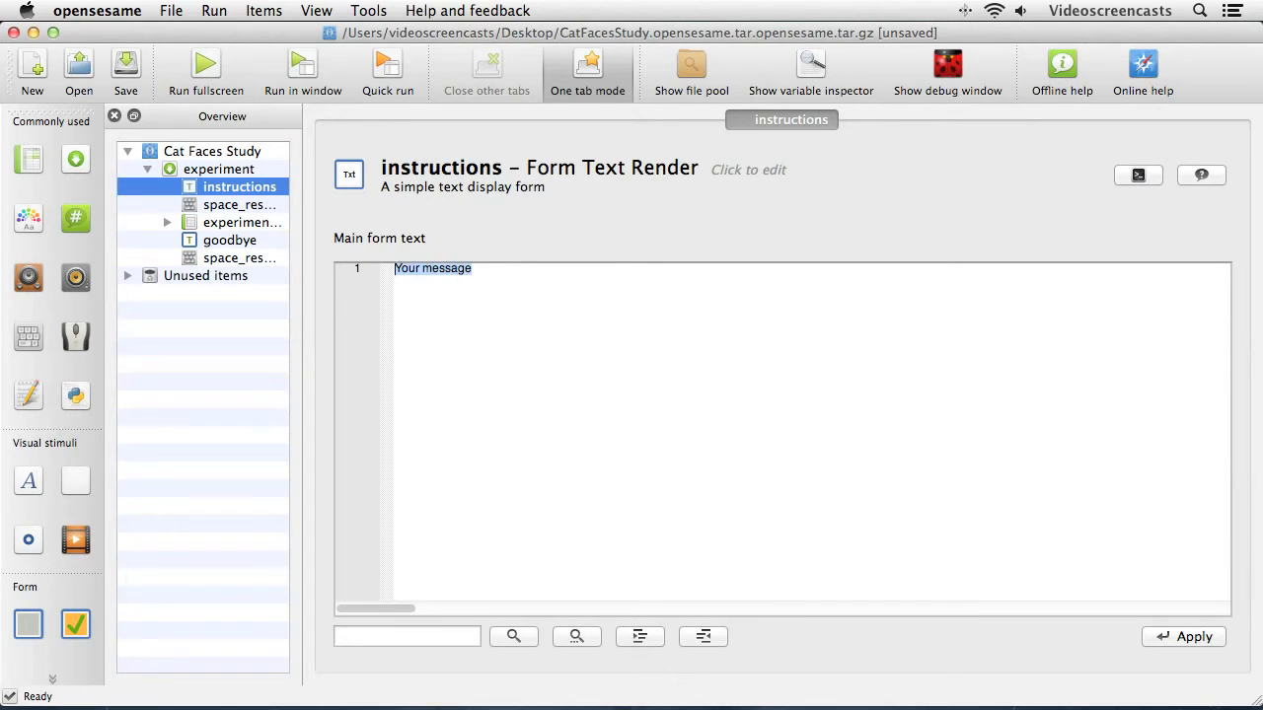
text(Welcome to the cat faces experiment!  You will see a series of cat faces presented on the screen. Your task is to indicate whether you think the cat is male or female.  If you think the cat is male, press the Z key.  If you think the cat is female, press the M key.  Press the SPACEBAR when you are ready to begin.)
click(1005, 667)
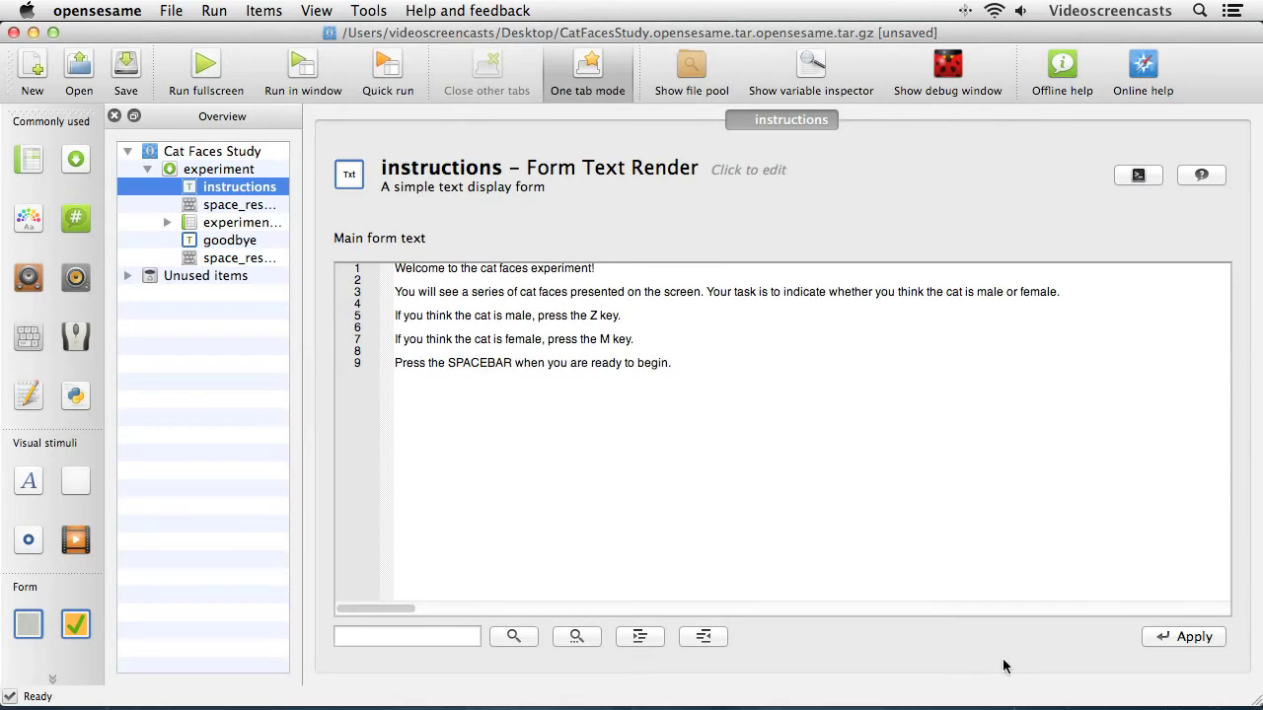
Replace the goodbye item's text with "Thank you for taking part in the this study!" and "If you have any questions, please ask the experimenter."
click(245, 245)
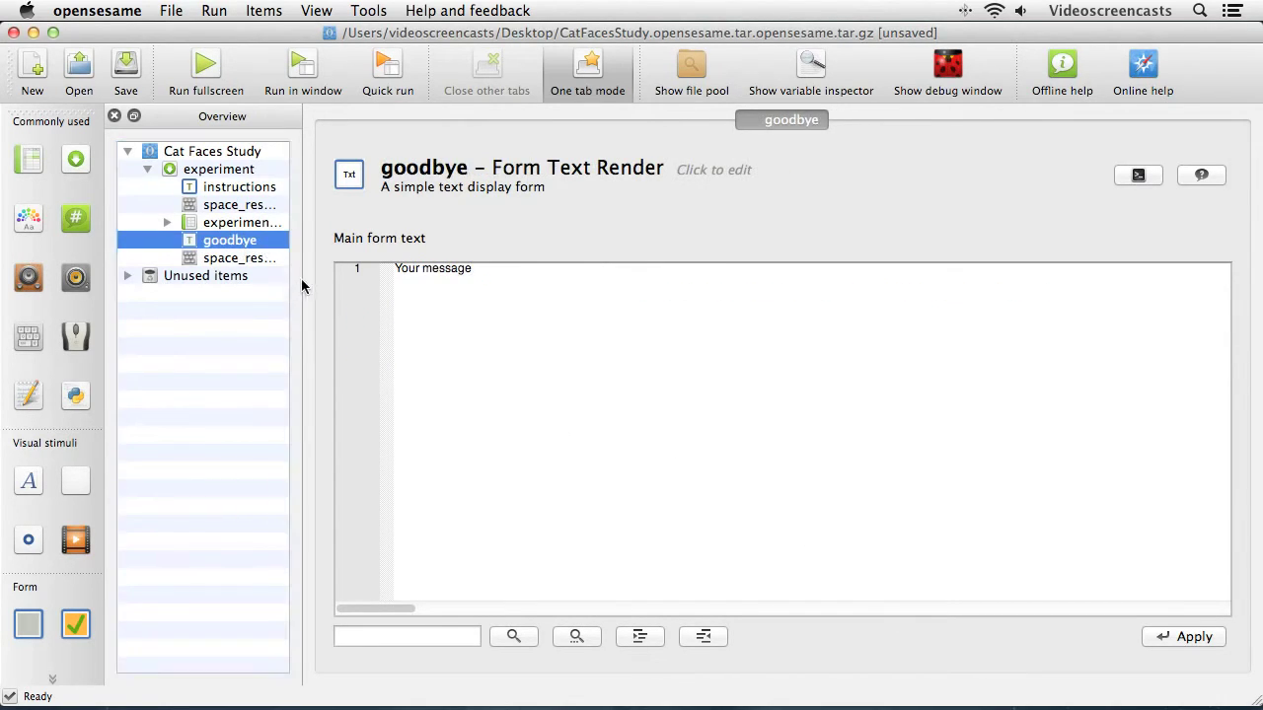
drag(493, 267, 323, 264)
key(BackSpace)
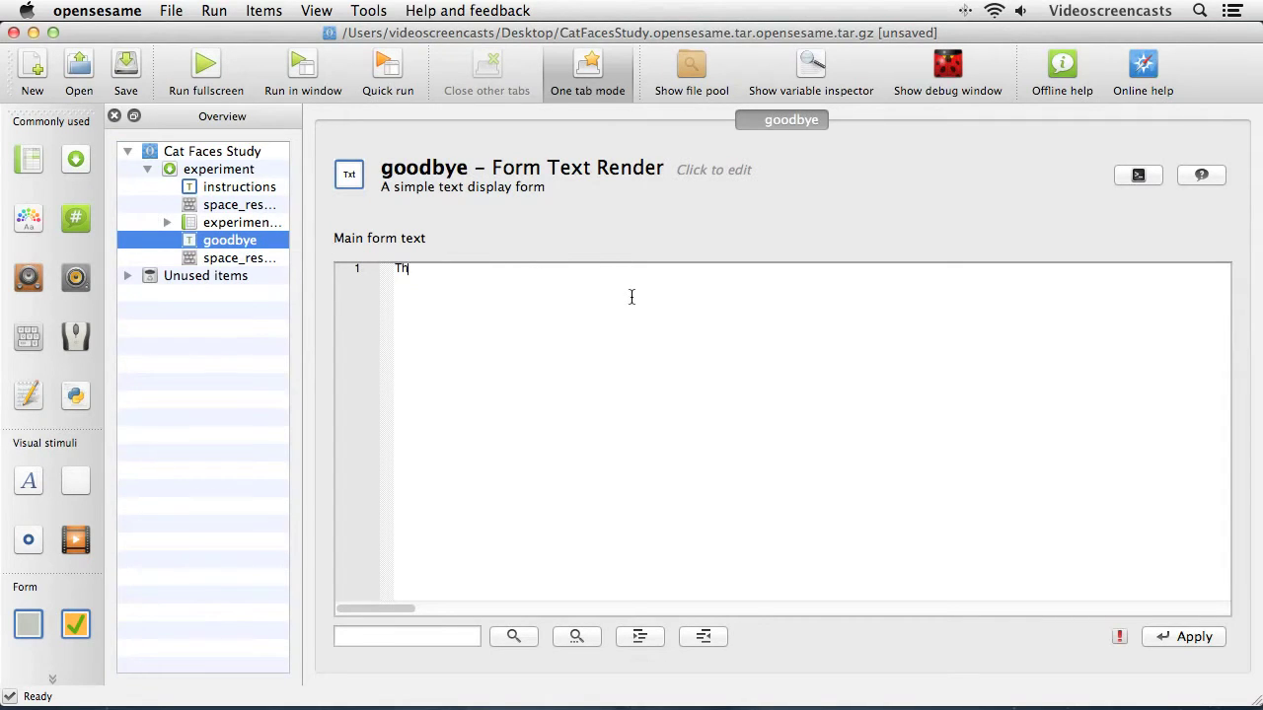
text(Thank you for taking part in the this study!  If you have any questions, please ask the experimenter)
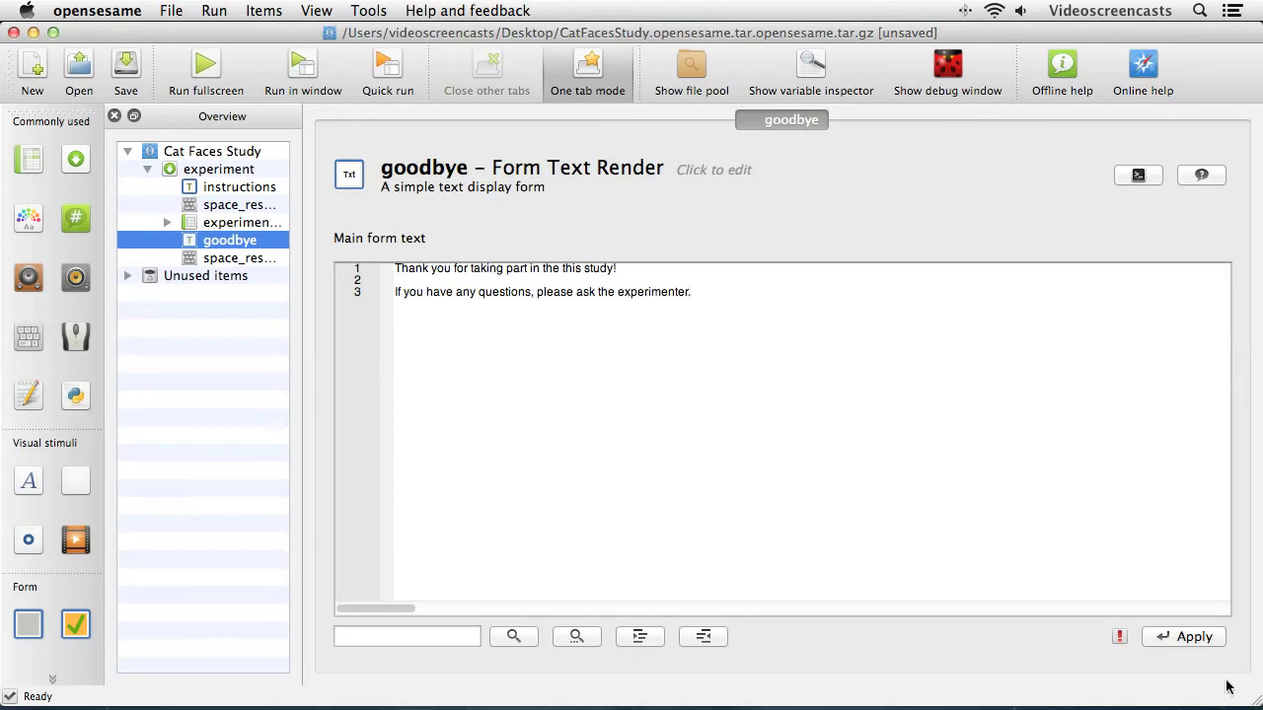
click(1184, 639)
Set the allowed responses of the space_response item after the instructions to SPACE
click(238, 206)
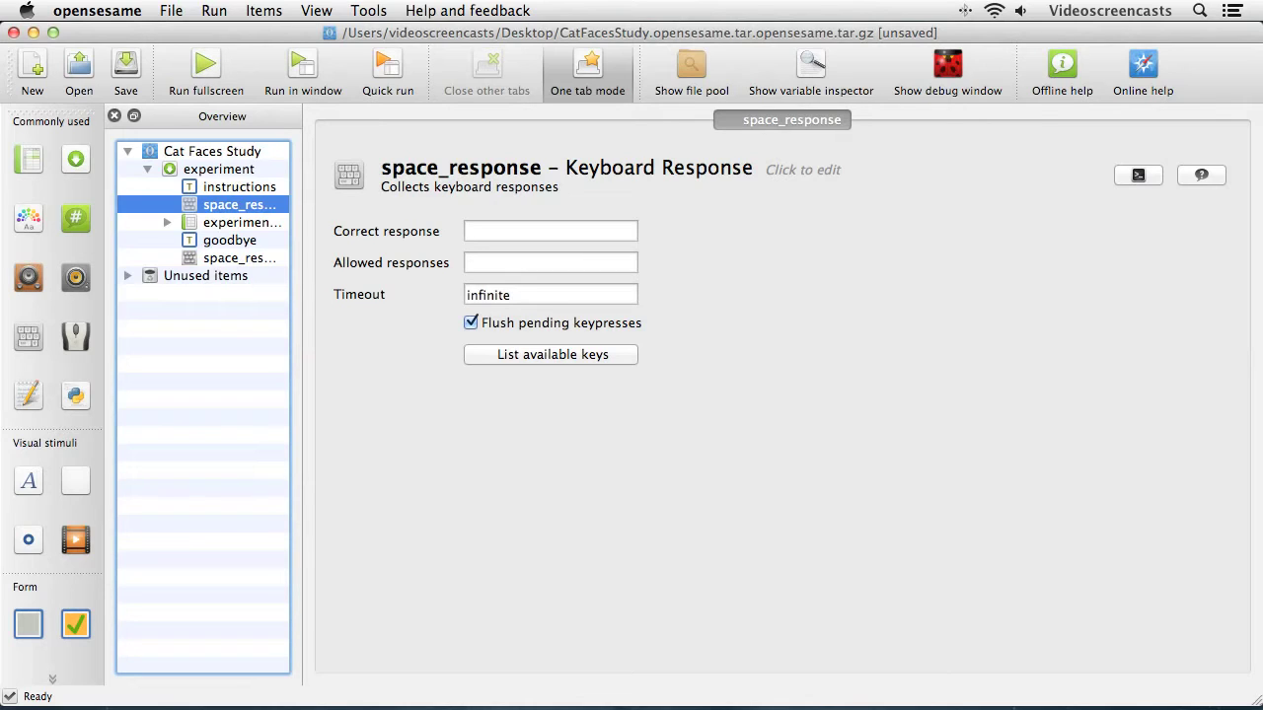
click(472, 261)
text(SPACE)
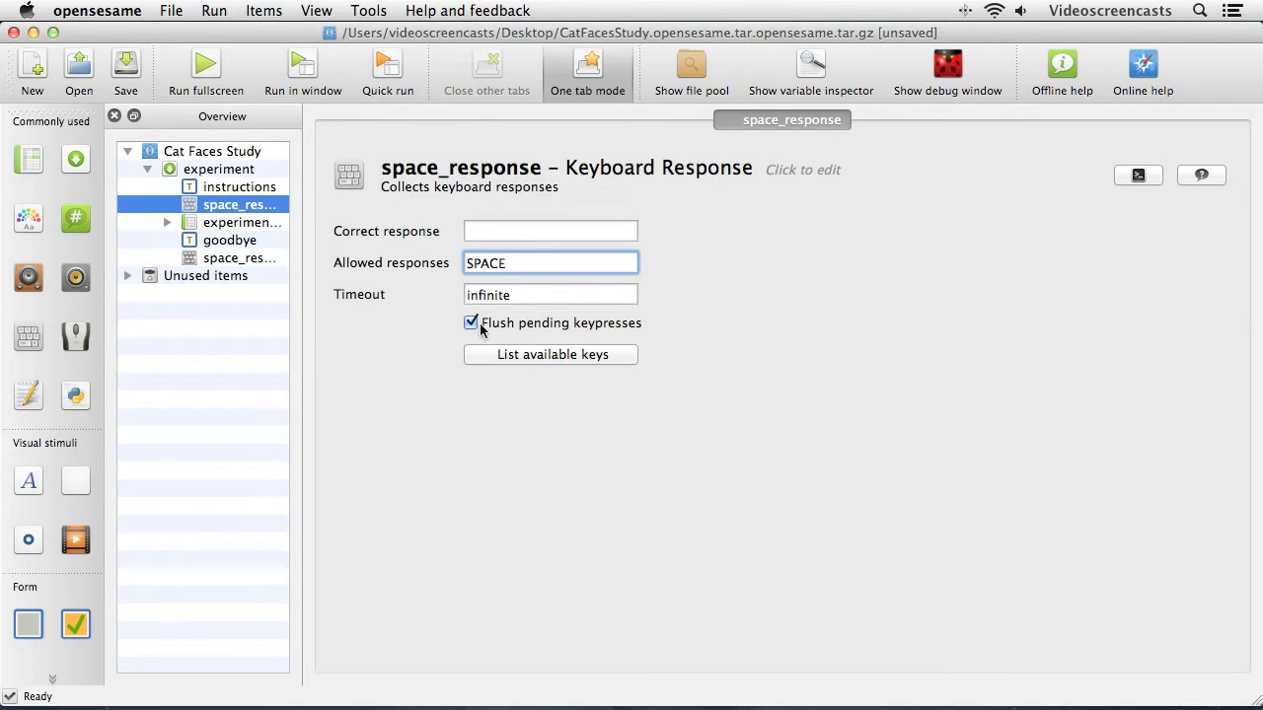
Look through the list of valid key names for the space_response item and close it
click(536, 356)
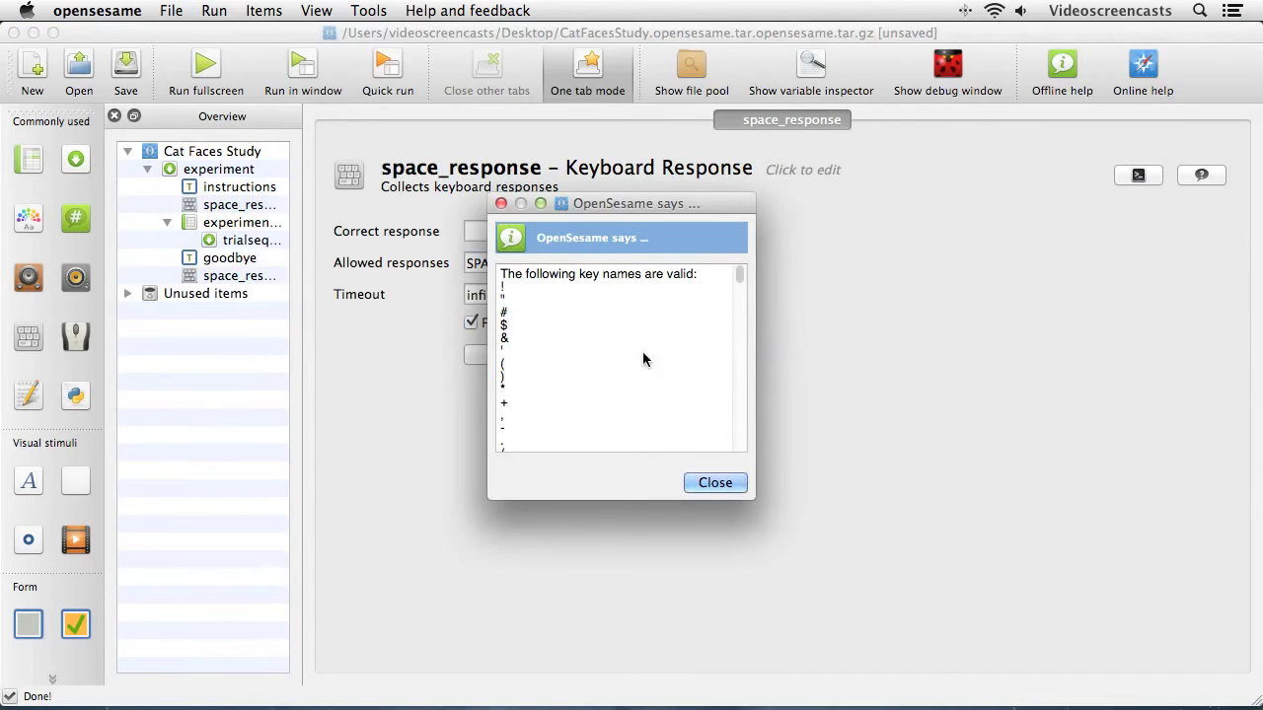
drag(740, 276, 742, 333)
click(720, 483)
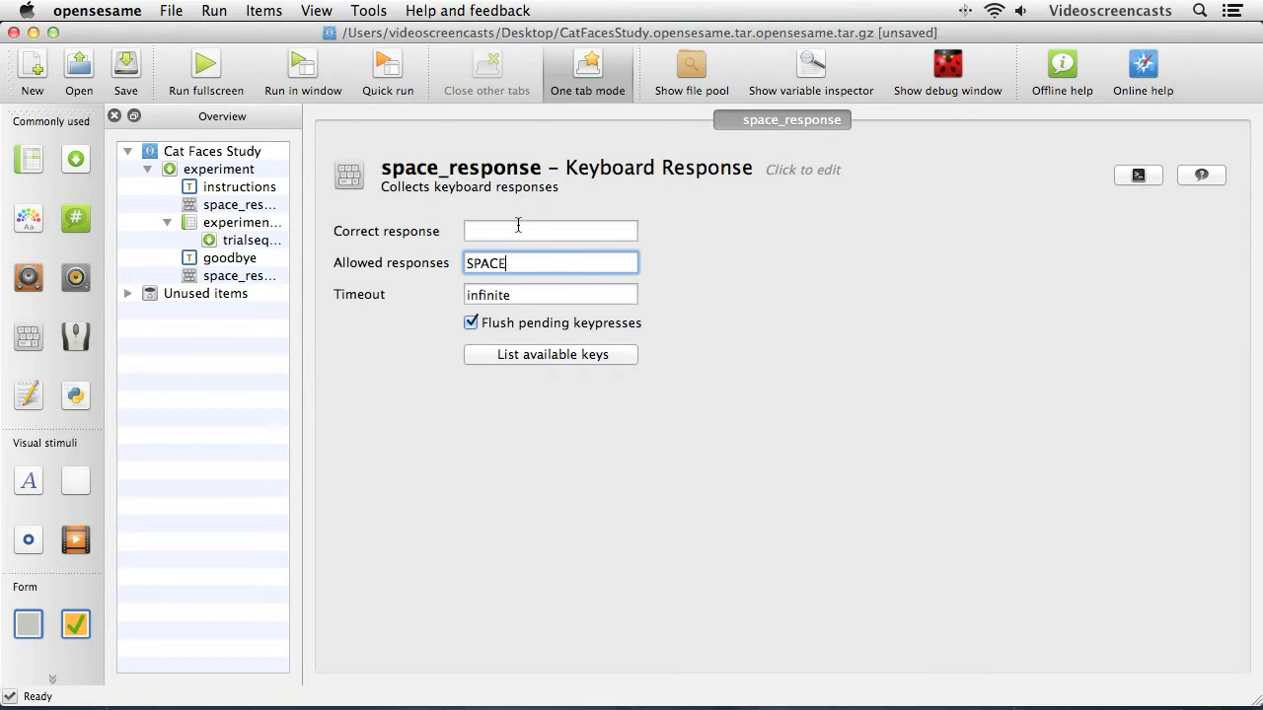
click(542, 294)
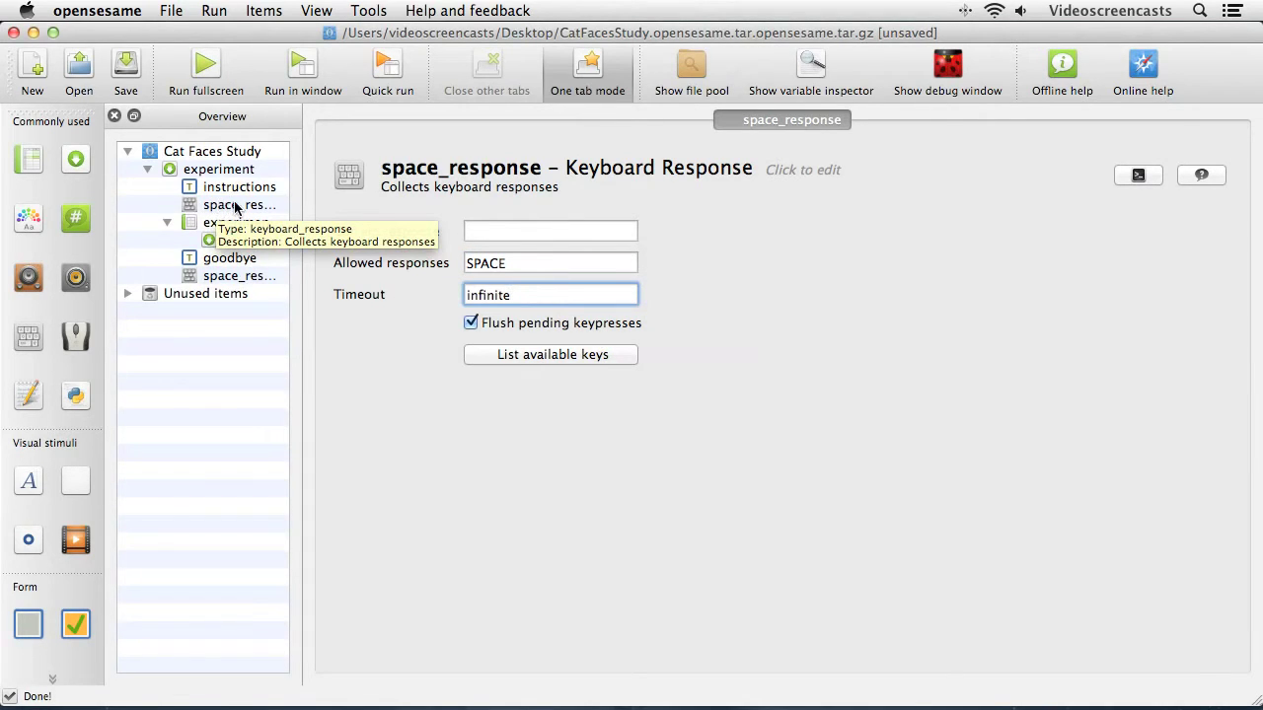
Compare the settings of the two space_response items, after instructions and after goodbye
click(226, 279)
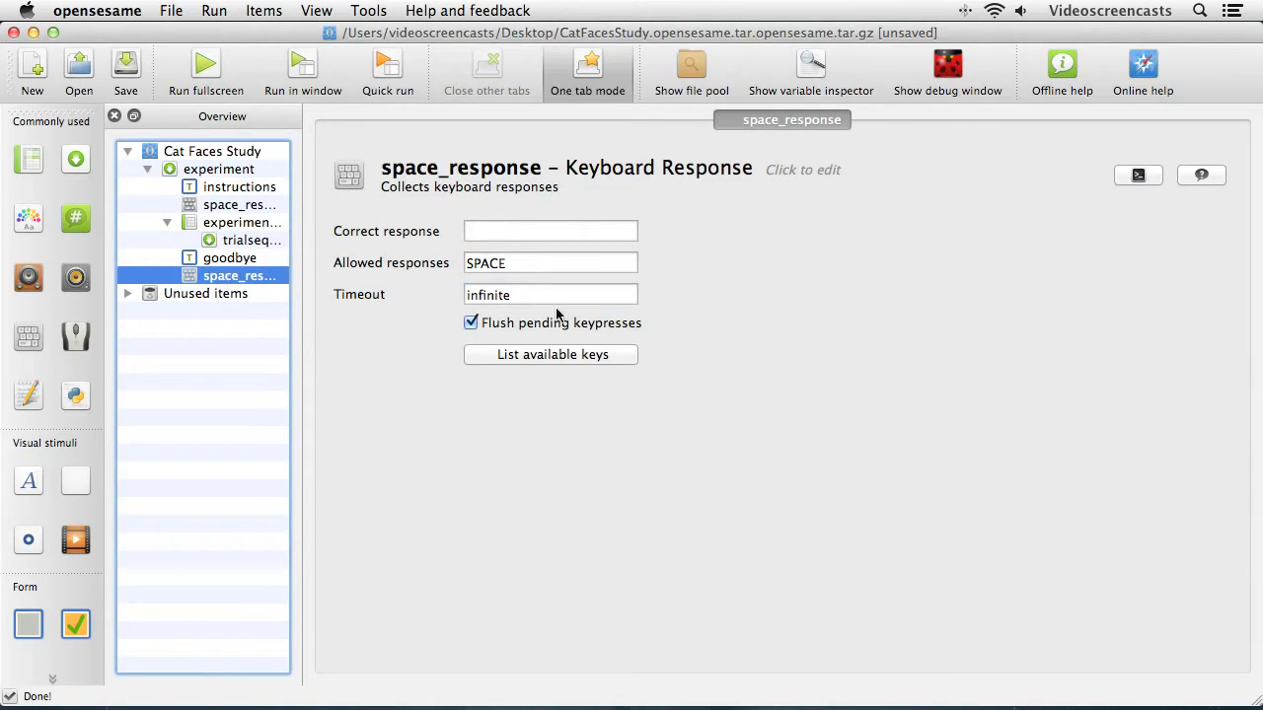
click(245, 205)
click(240, 275)
click(238, 209)
click(235, 280)
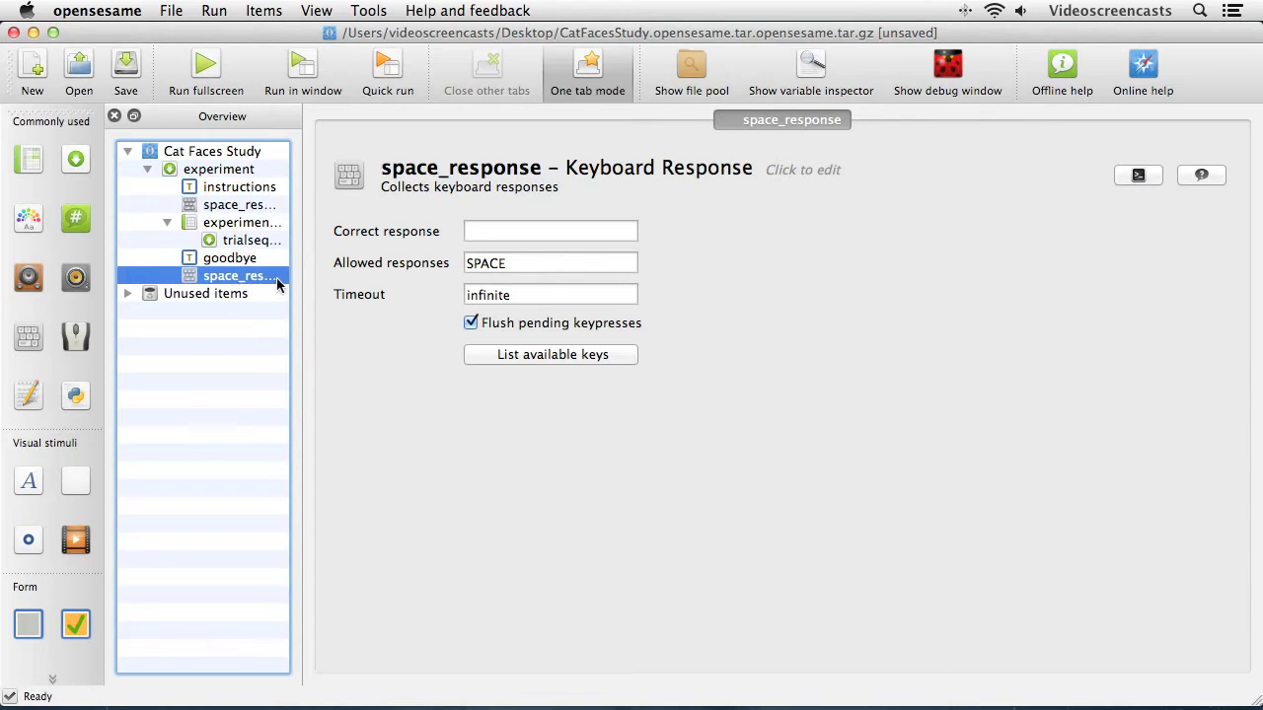
Change the allowed responses to a through the final space_response, and restore SPACE through the one after the instructions
double_click(547, 264)
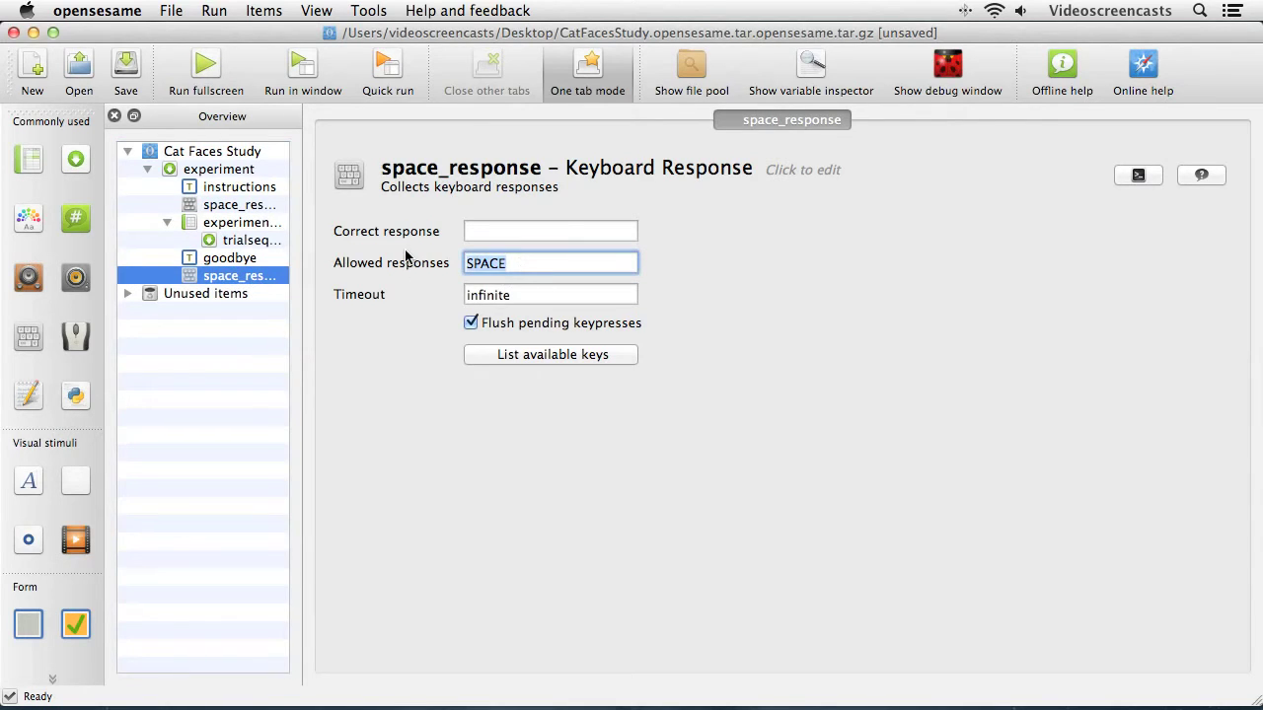
text(a)
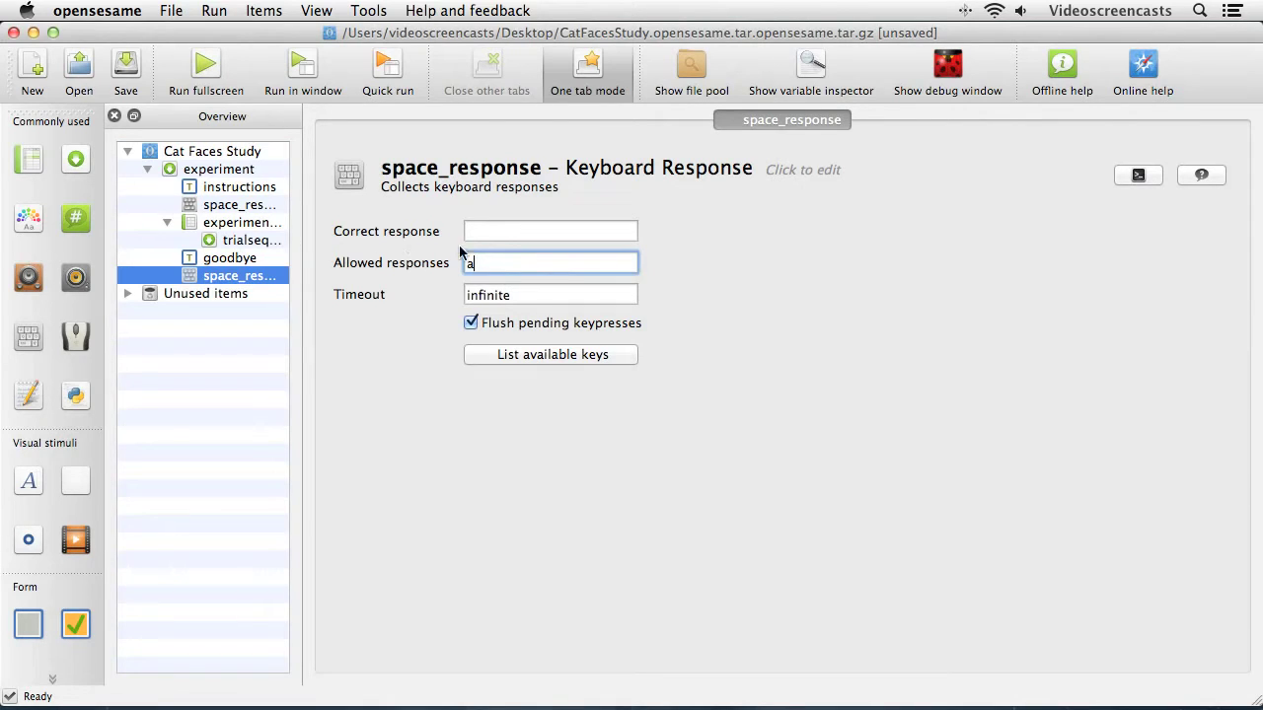
click(499, 235)
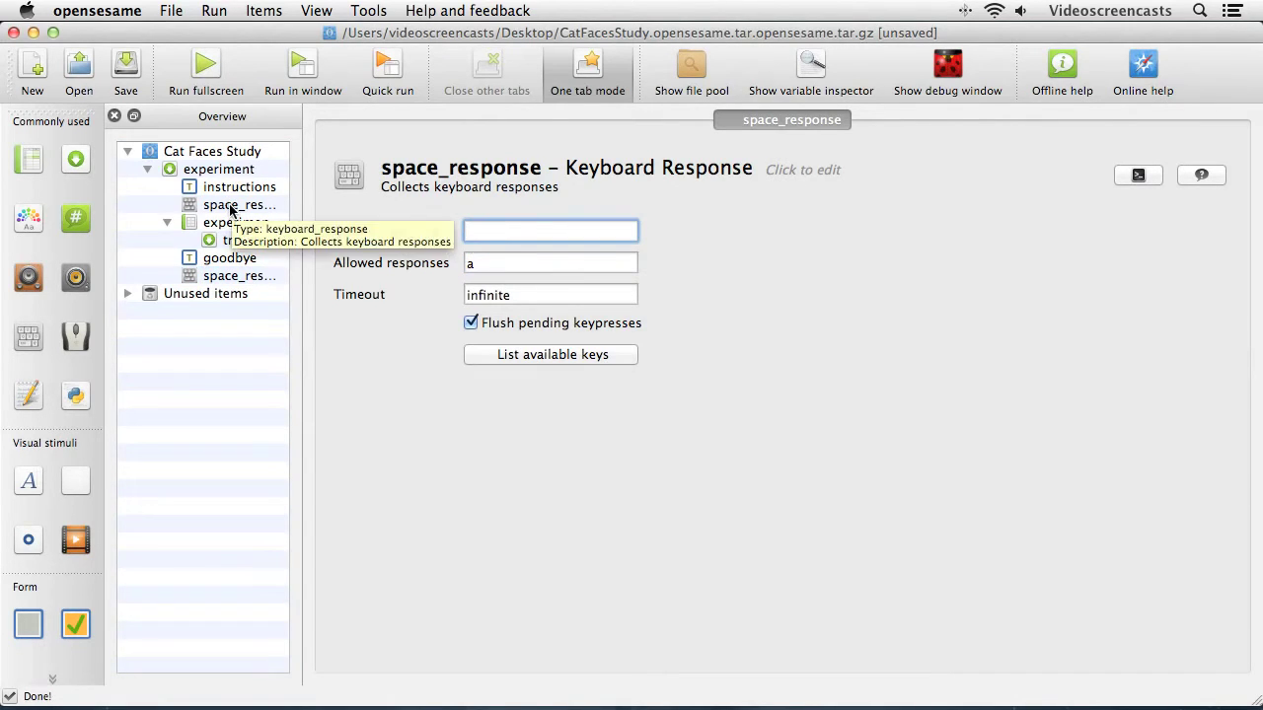
click(231, 207)
double_click(485, 265)
text(SPACE)
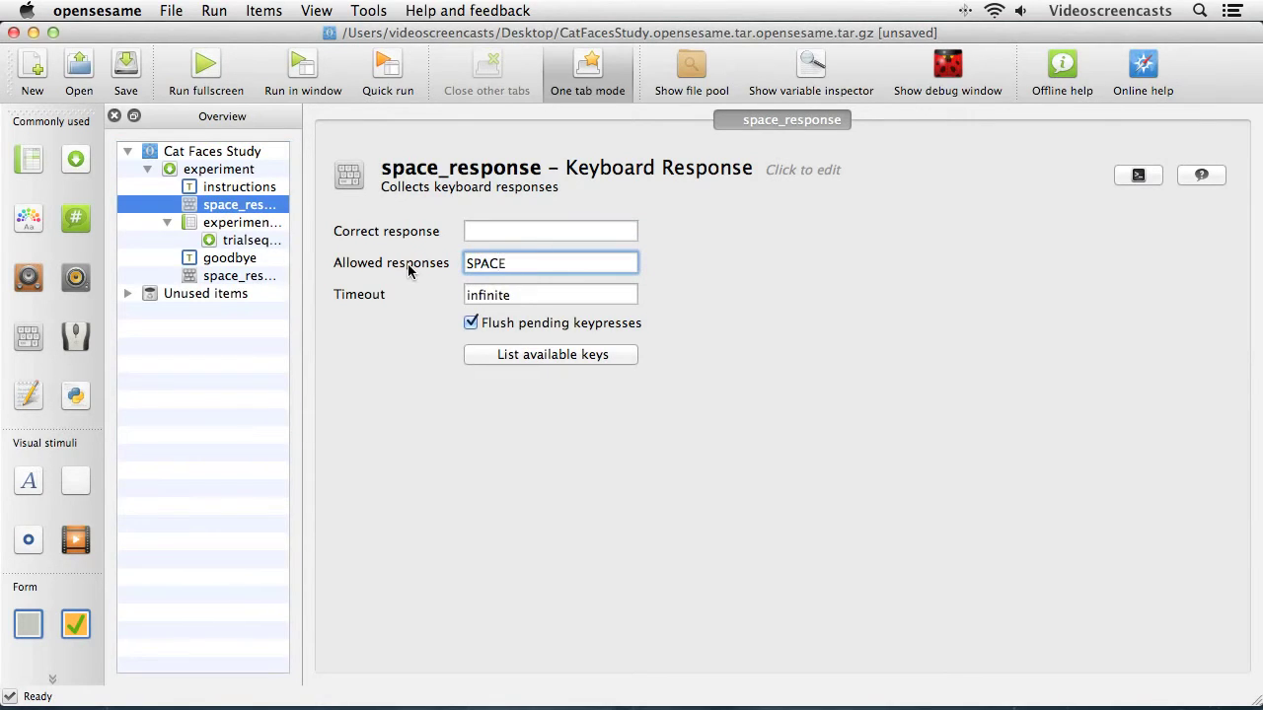
click(481, 232)
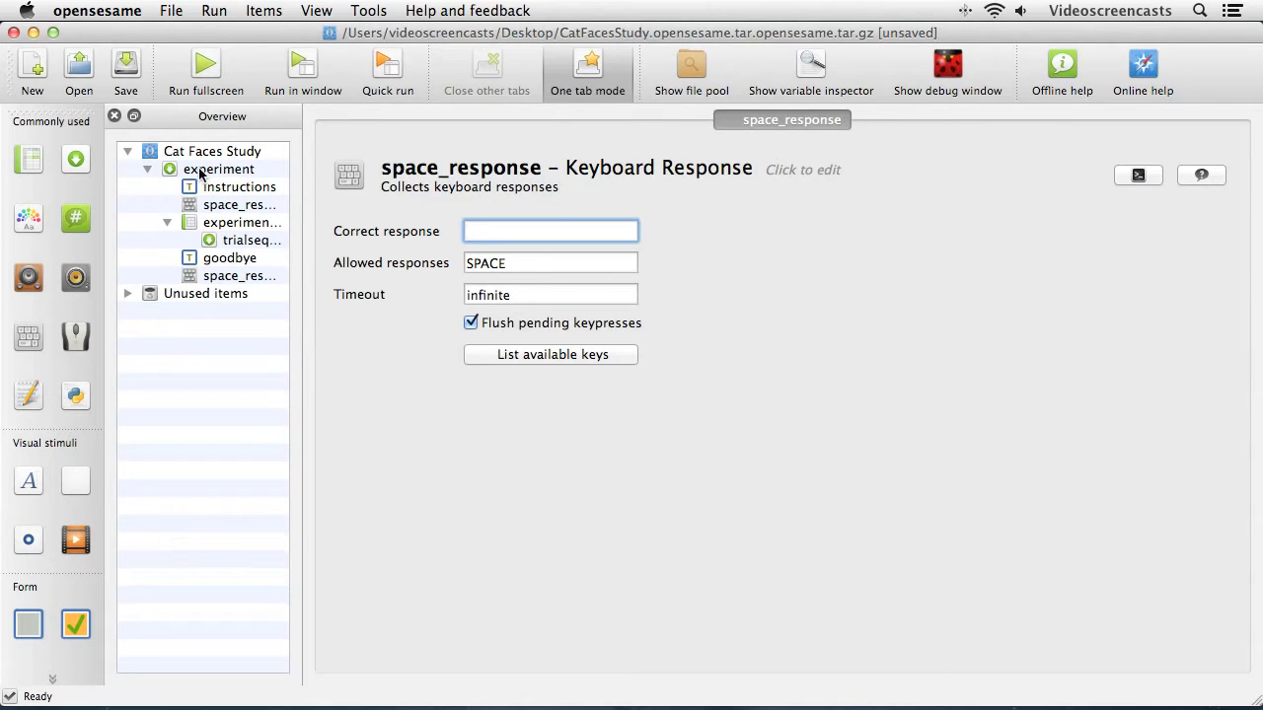
Test the experiment fullscreen with subject number 0, advance through its screens, and decline copying the logfile to the file pool
click(205, 67)
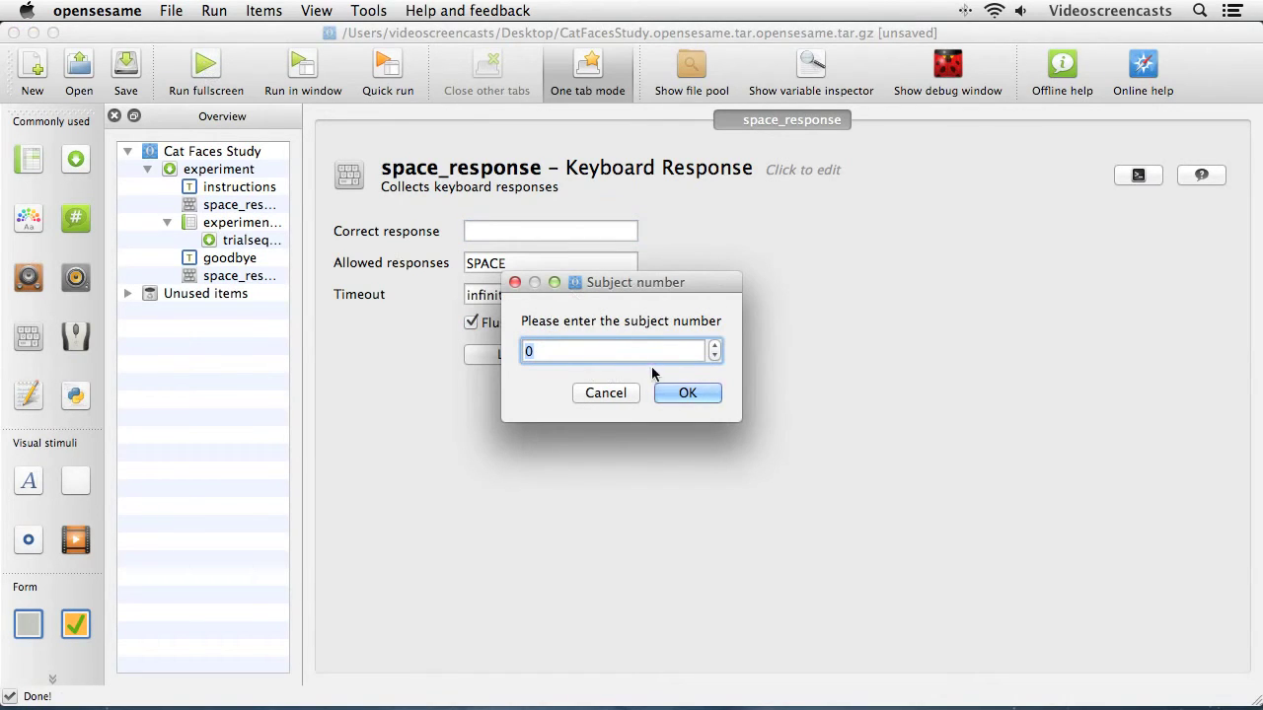
click(670, 395)
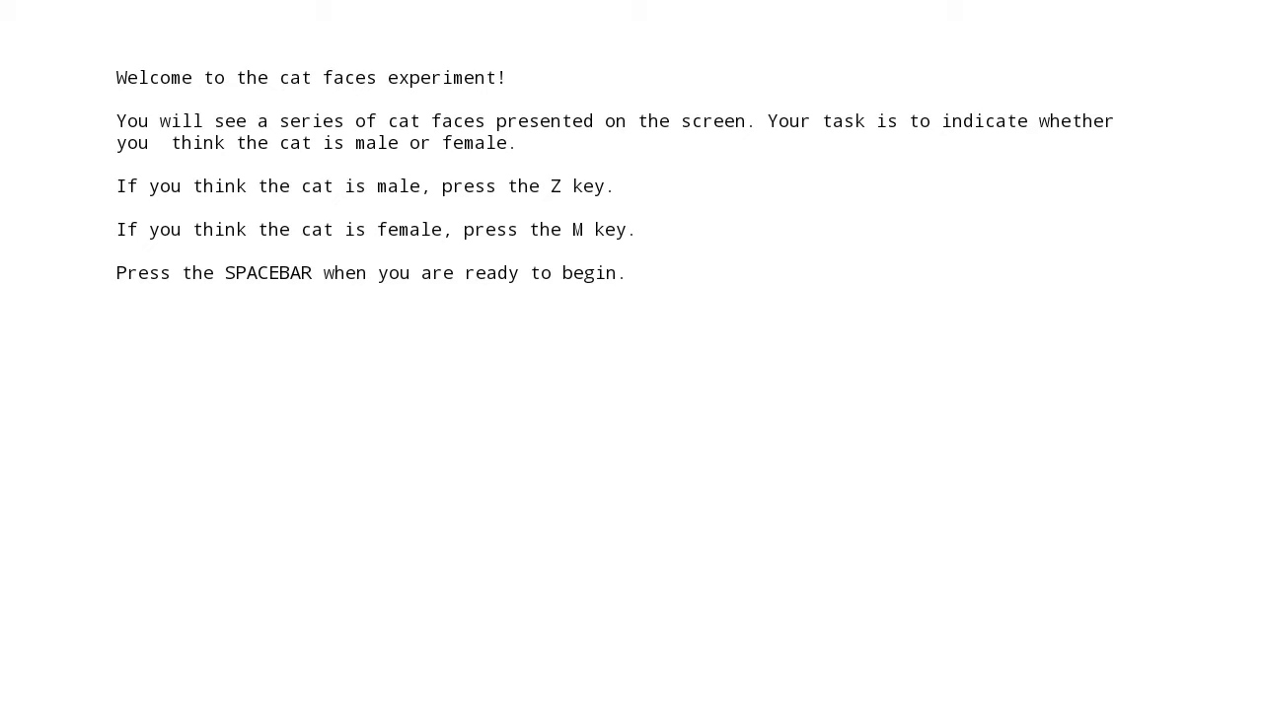
key(space)
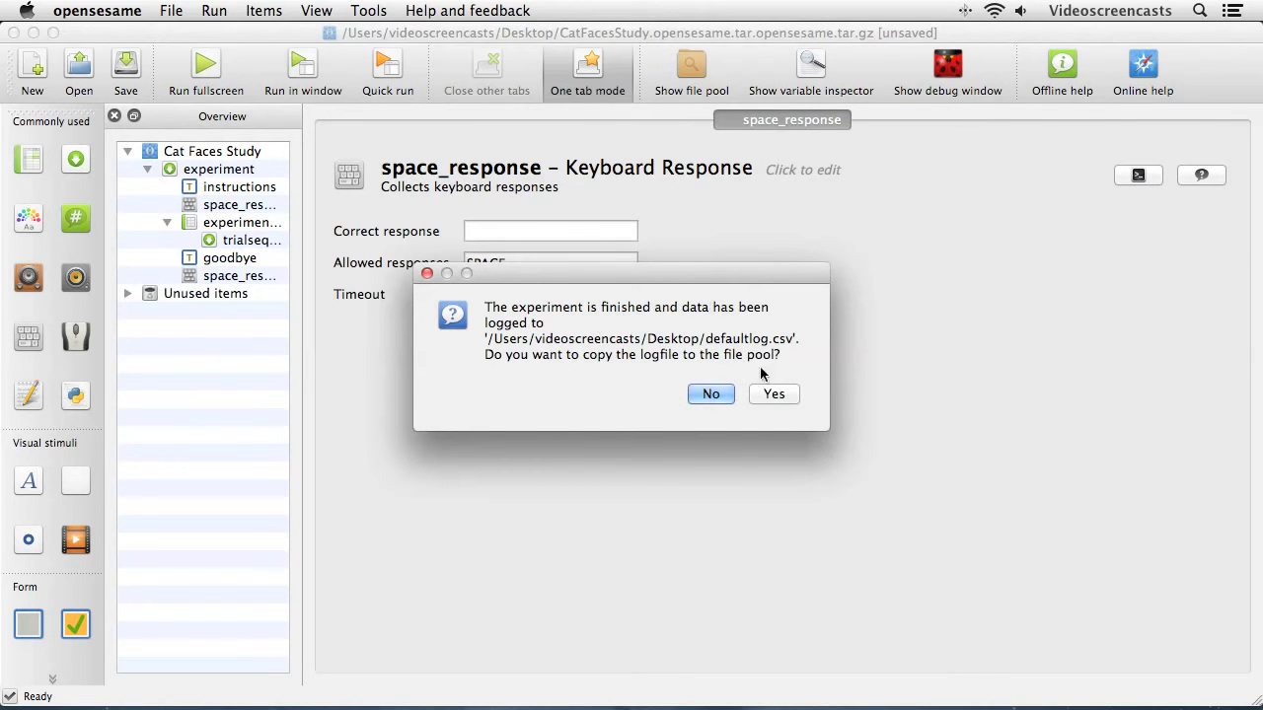
click(702, 398)
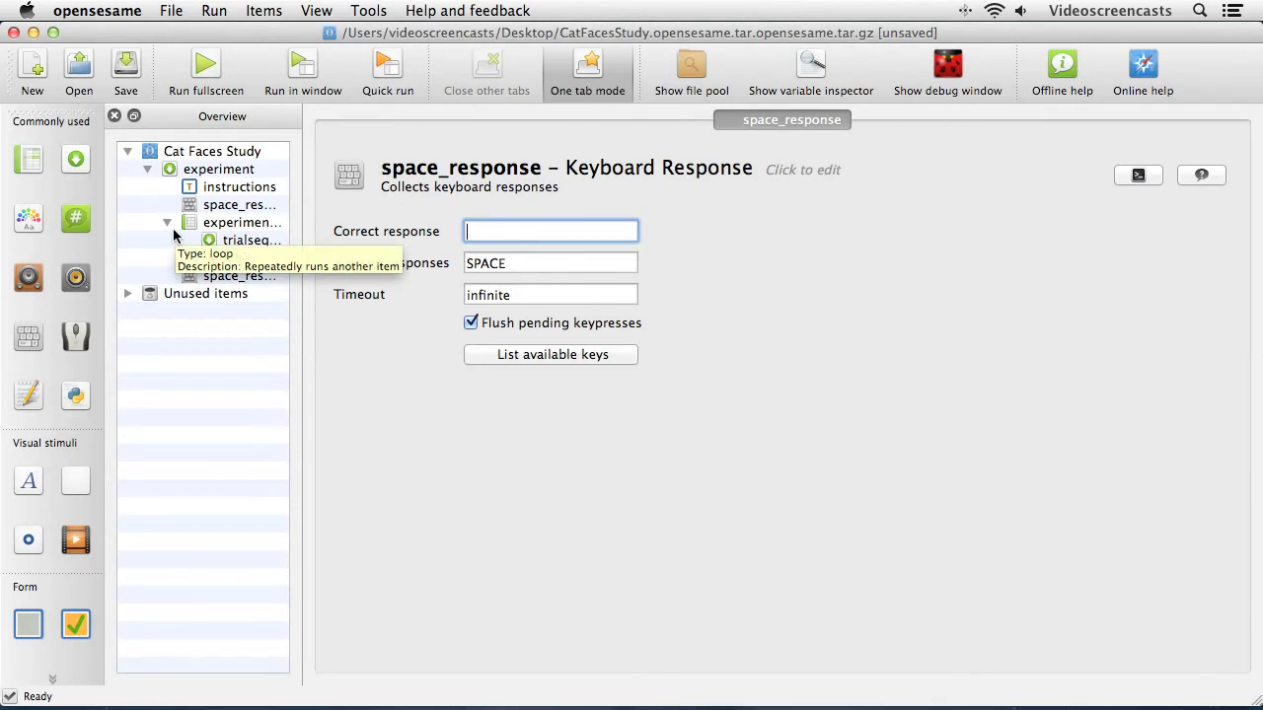
Run the experiment fullscreen again, abort it at the instructions screen, and dismiss the resulting message
click(205, 73)
click(670, 391)
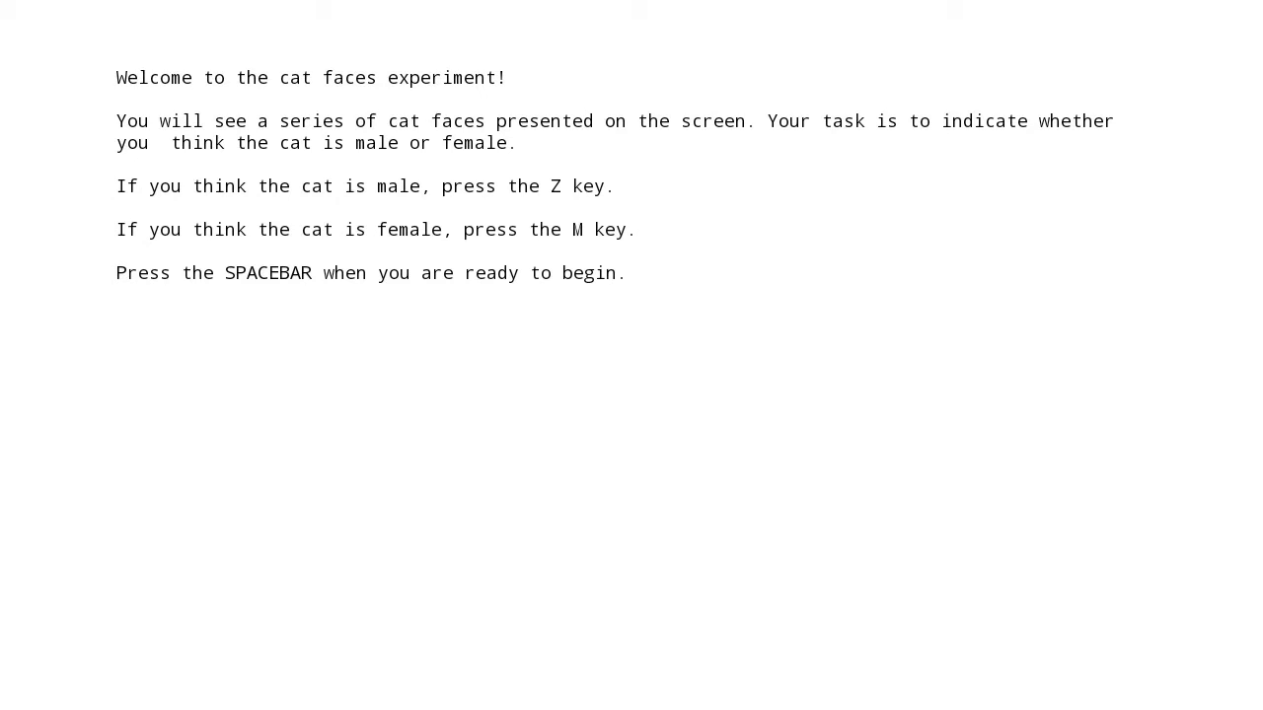
key(Escape)
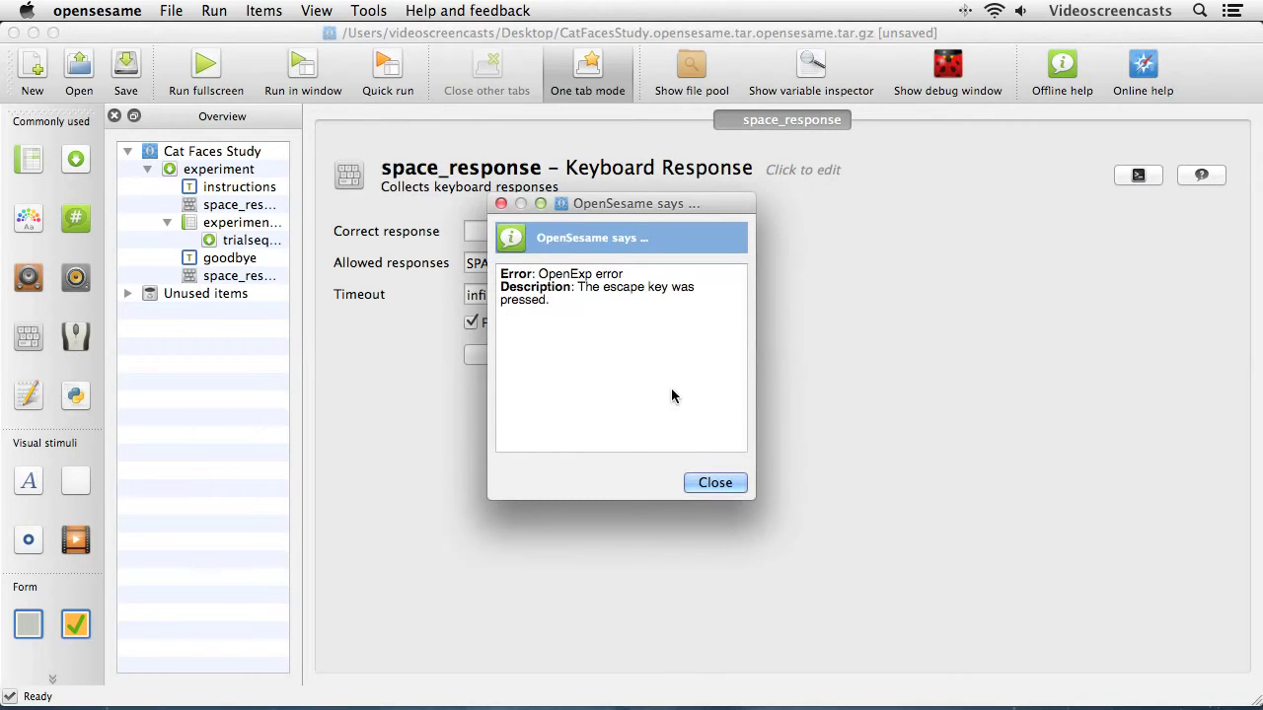
click(731, 488)
Format the welcome line of the instructions item as bold at size 24 with <span size="24"><b> and closing </b></span> tags
click(247, 191)
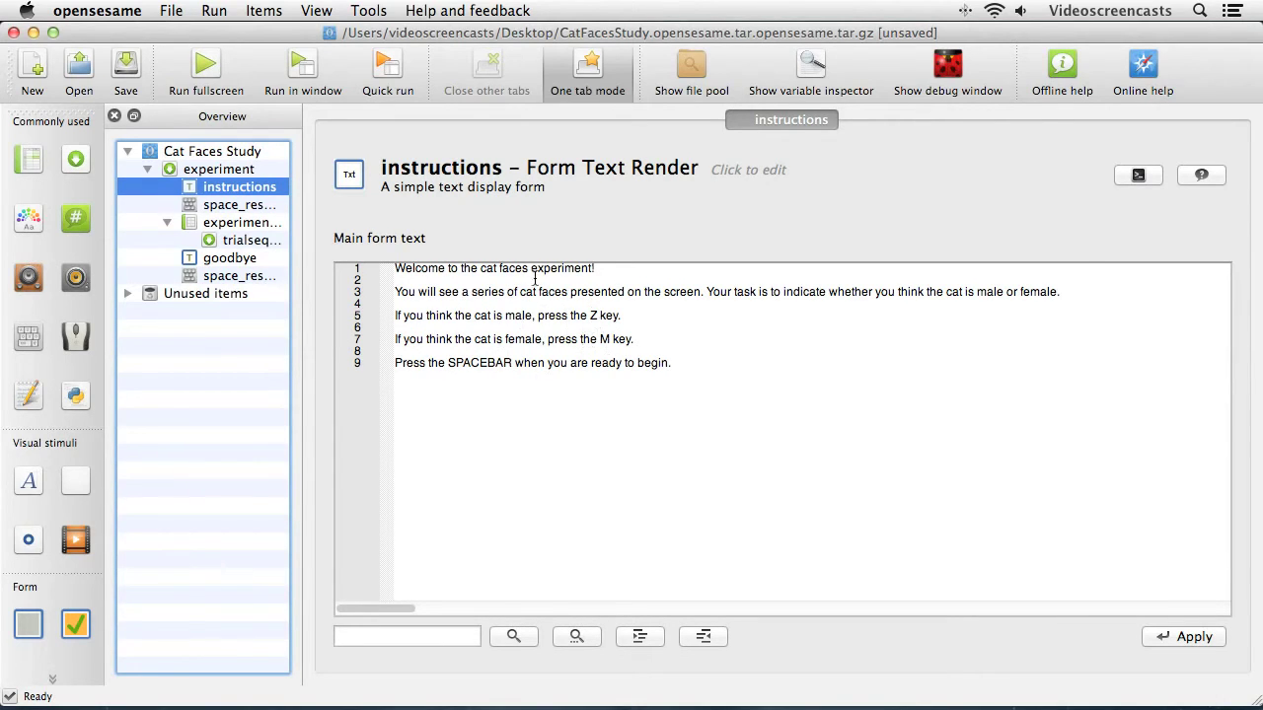
click(398, 276)
text(<span)
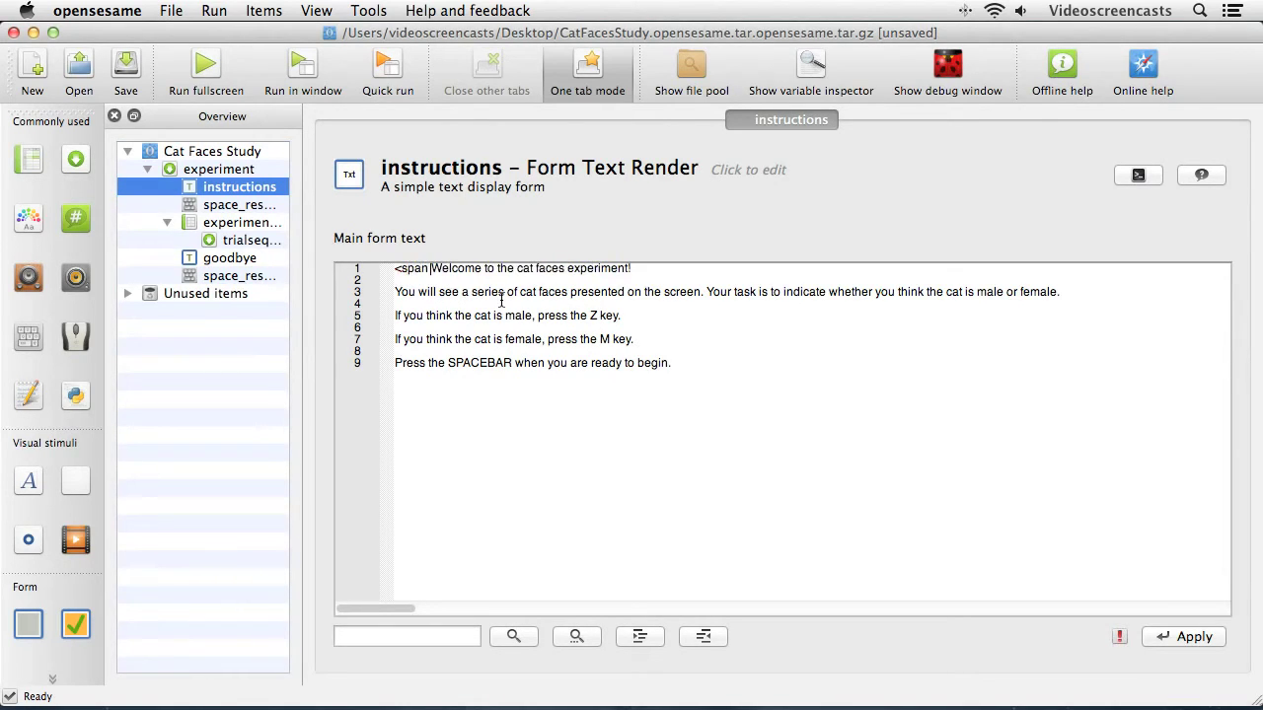
text( size="2)
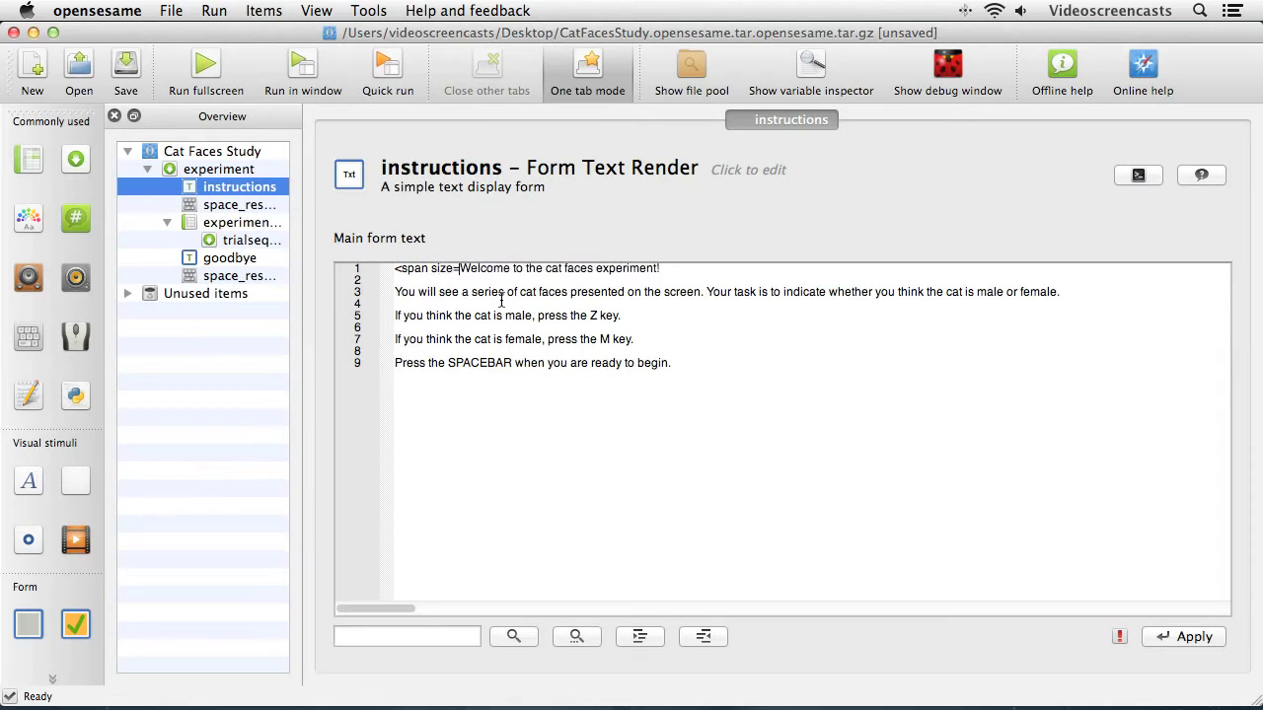
text(4"><)
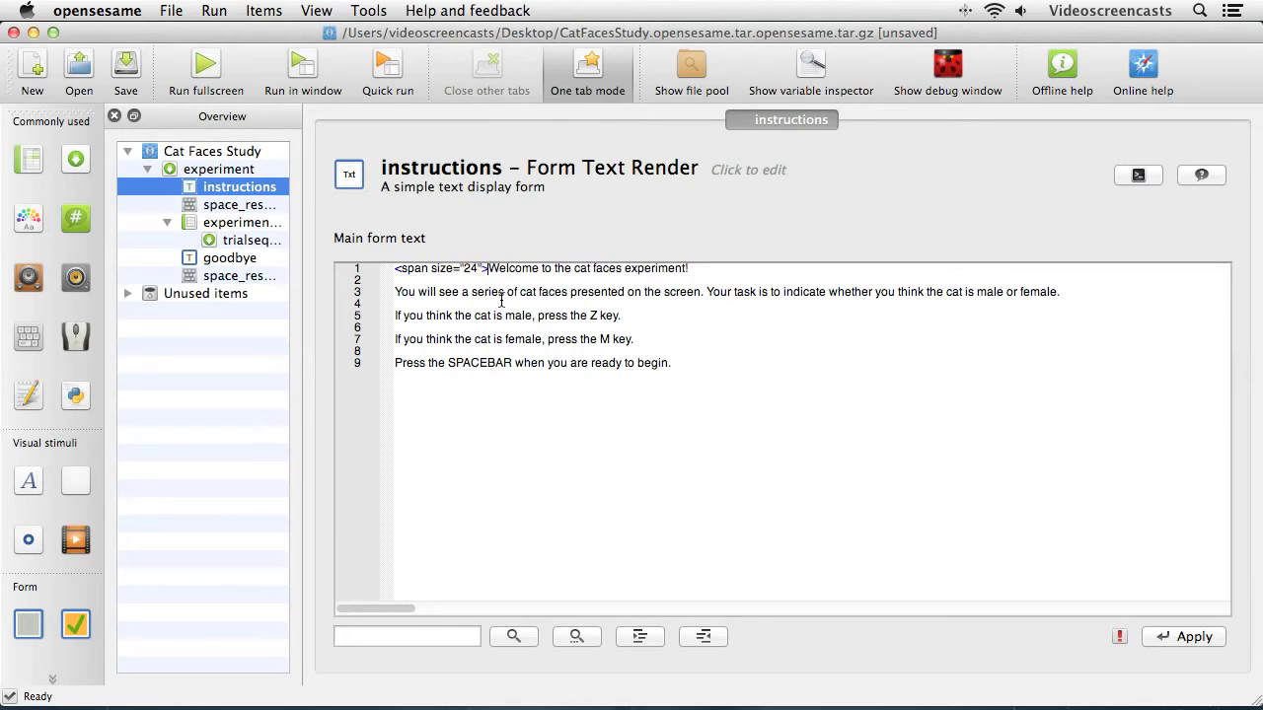
text(b>)
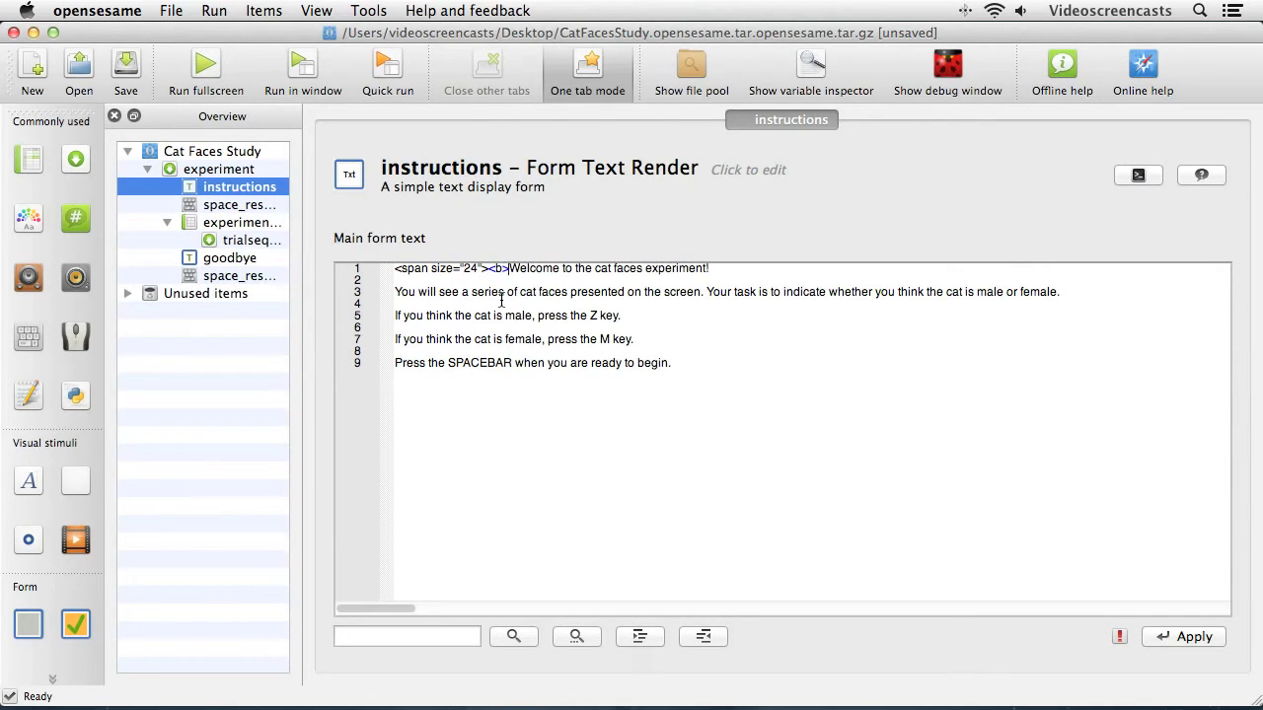
click(738, 264)
text(</b></span>)
click(704, 330)
Set center="yes" for the label widget in the instructions item's script, applying the change and closing the script
click(1138, 177)
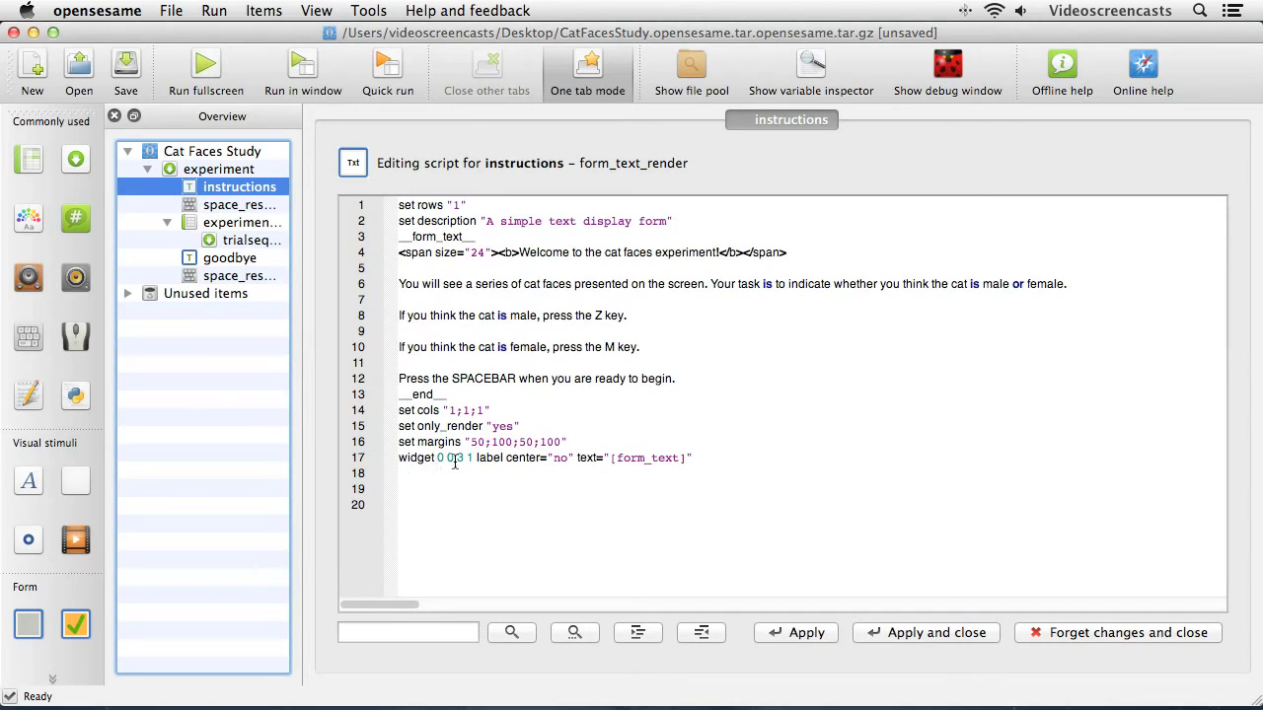
double_click(563, 458)
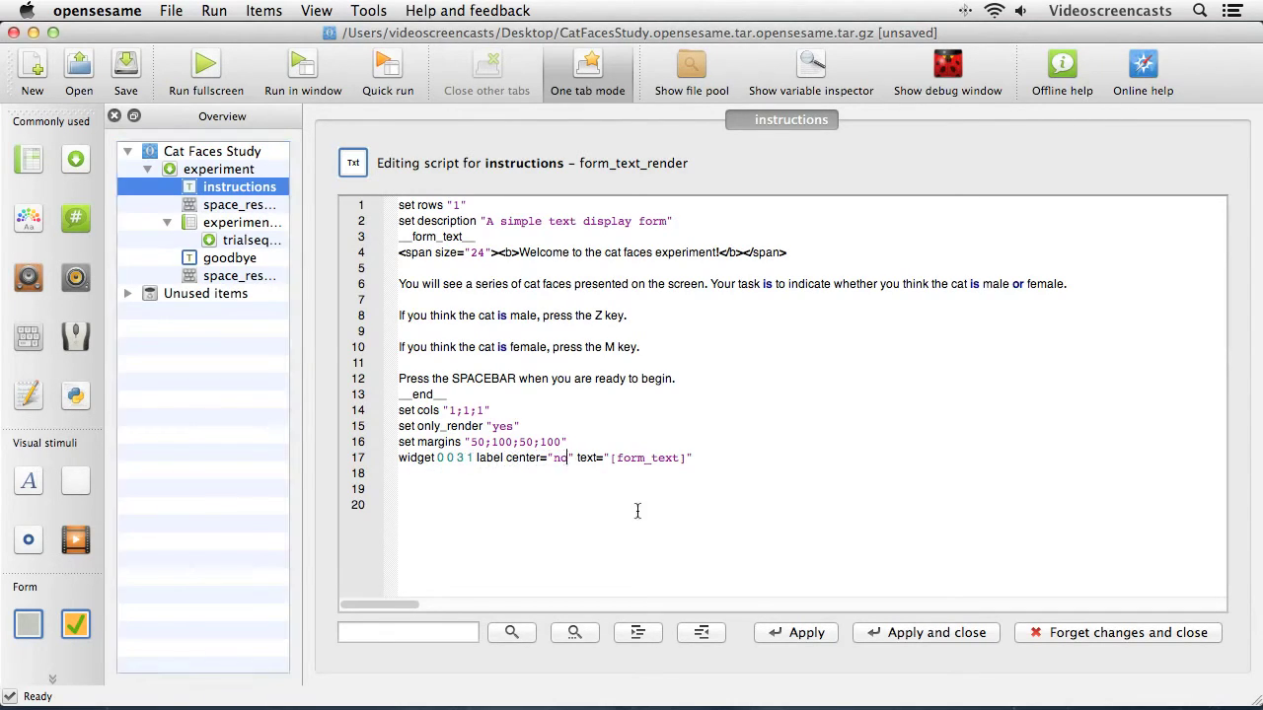
text(yes)
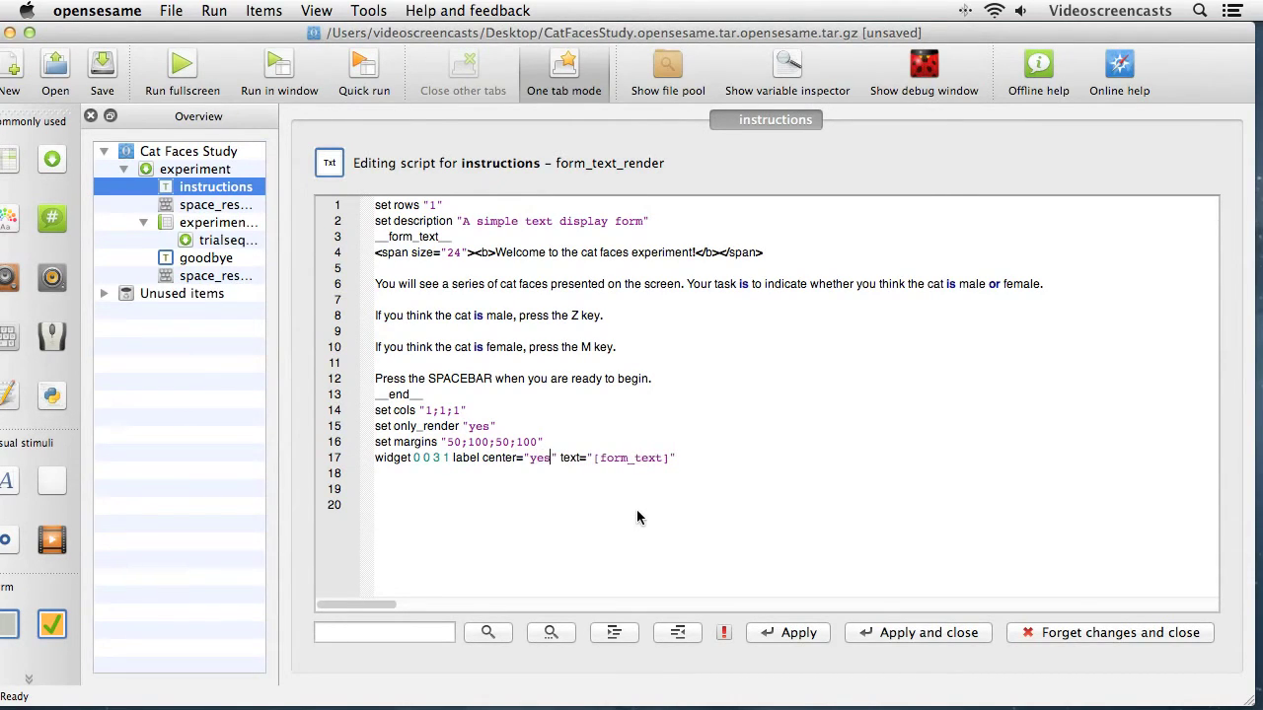
click(893, 632)
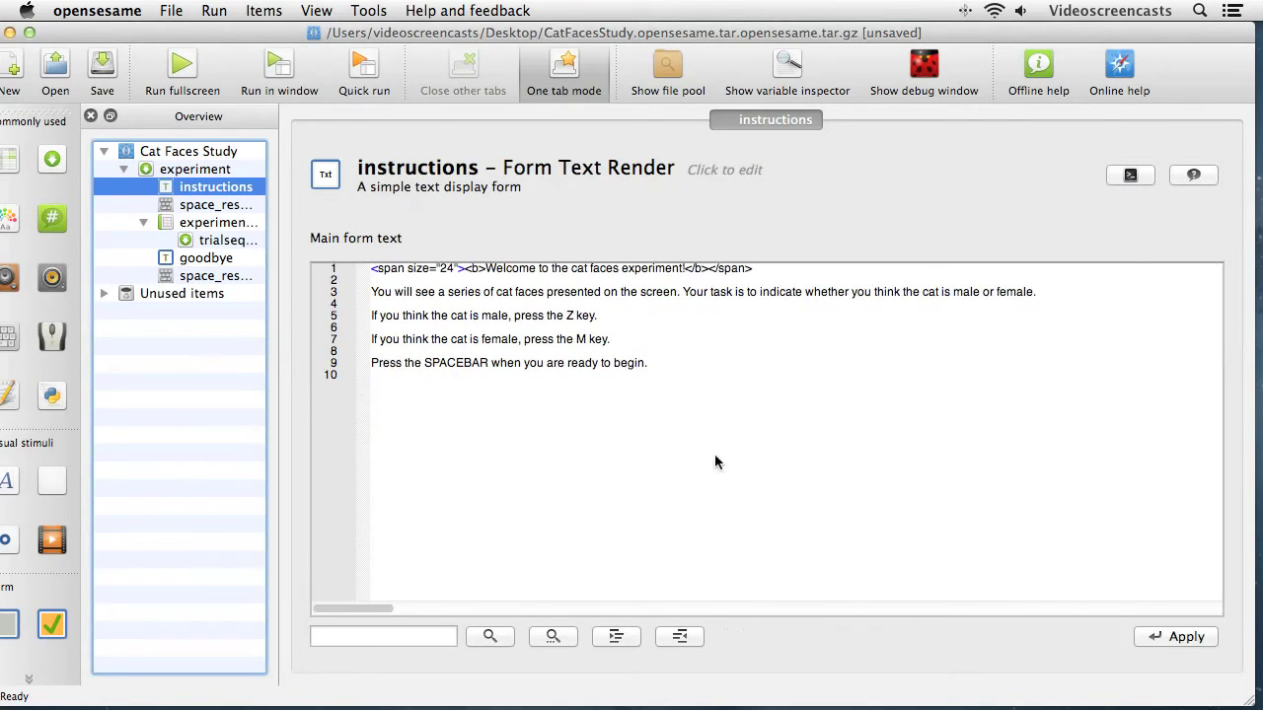
Test the experiment fullscreen as subject 0 with the default logfile, advance through both text screens, and decline copying the logfile
click(180, 62)
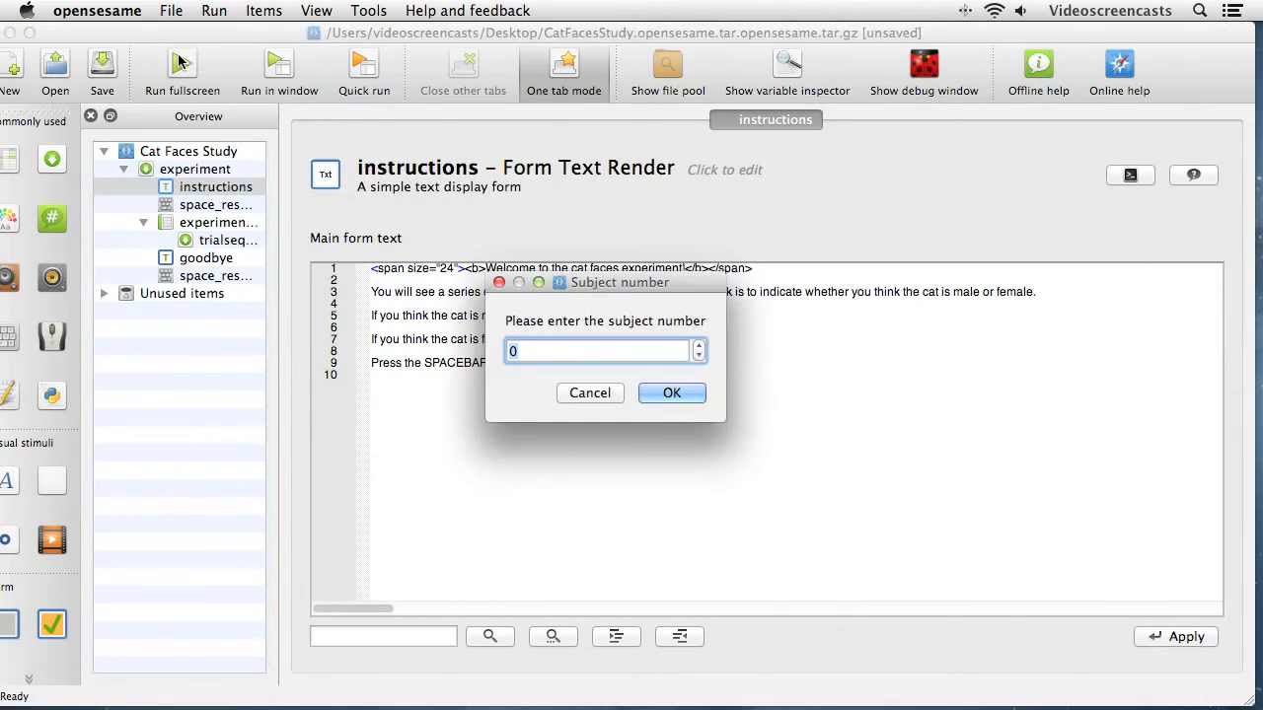
click(670, 392)
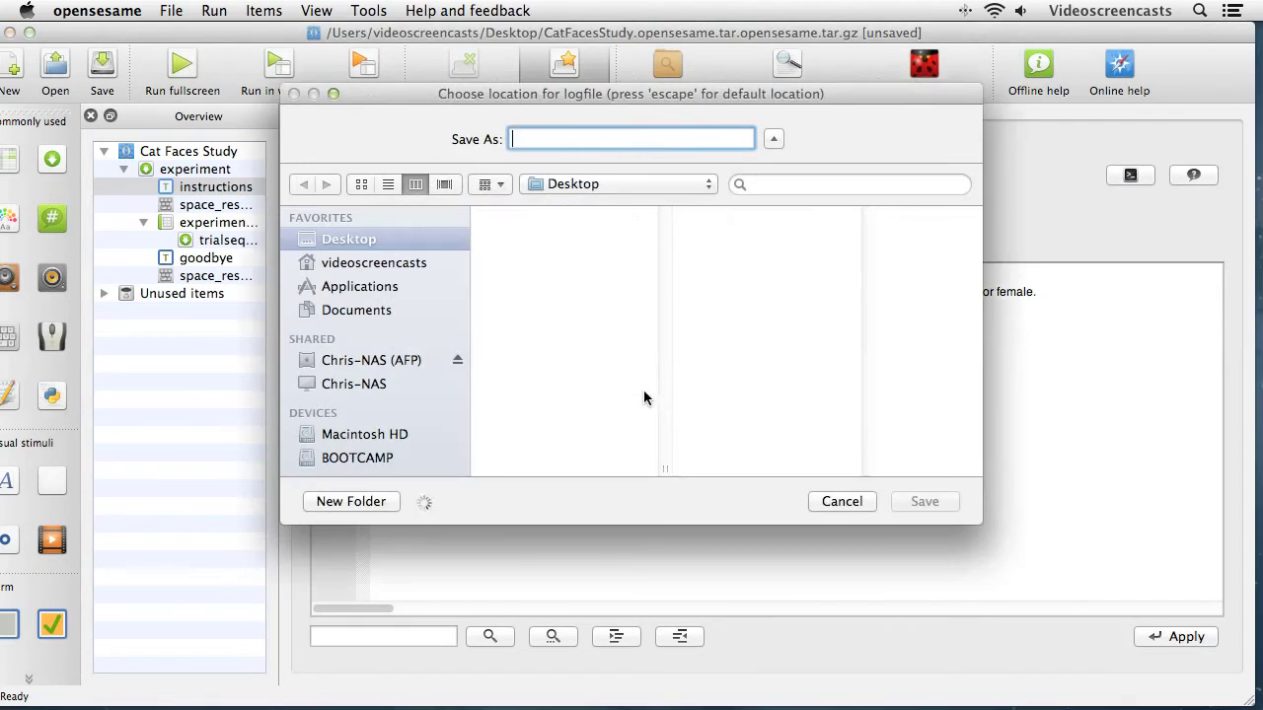
click(841, 501)
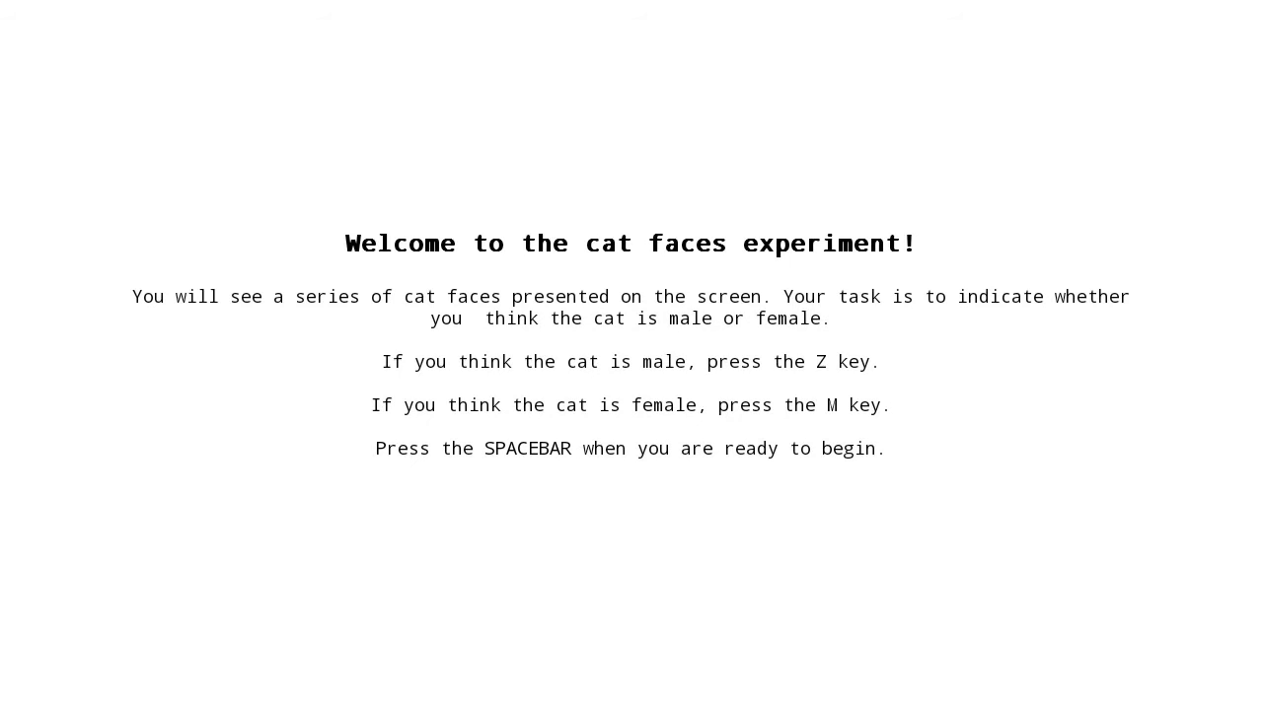
key(space)
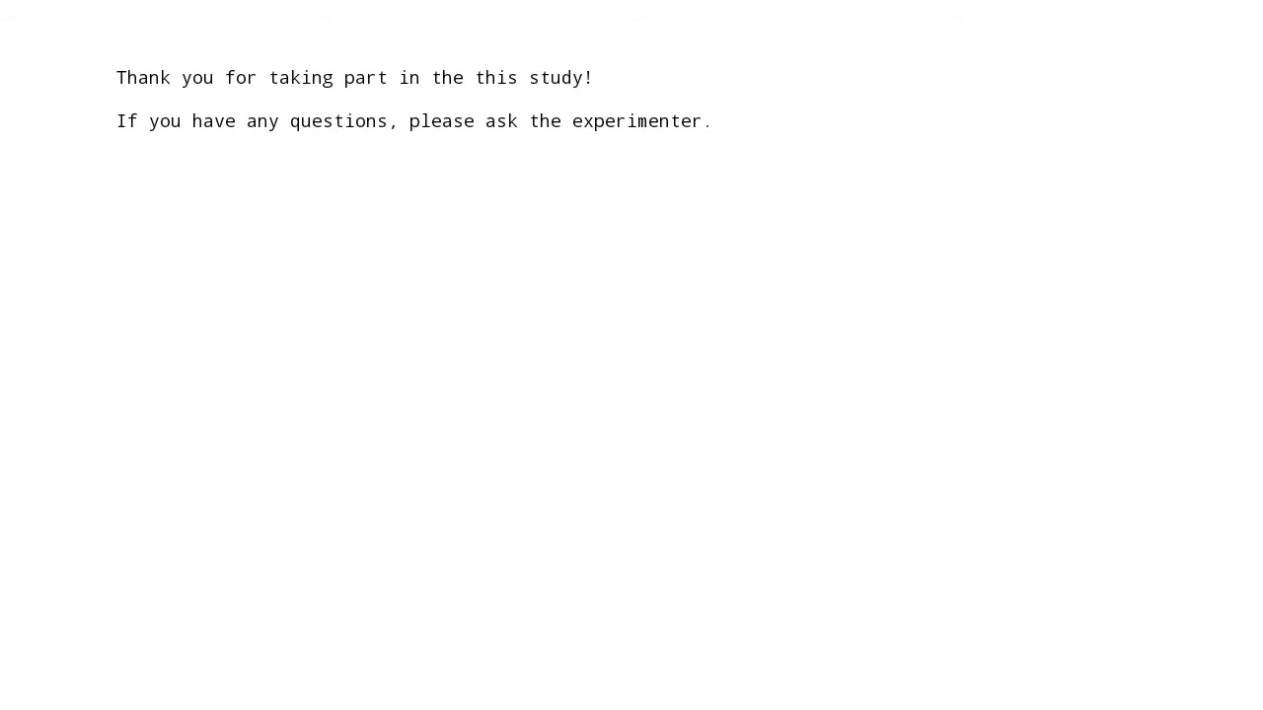
key(space)
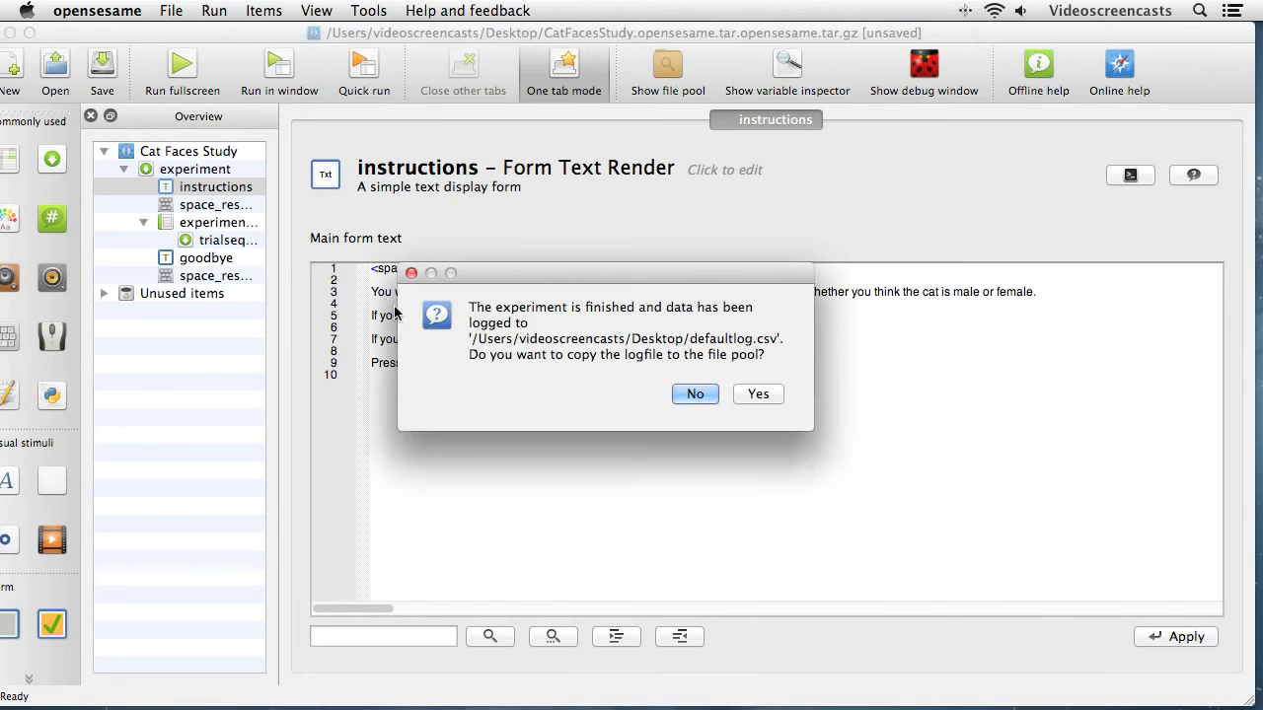
click(684, 393)
Set center="yes" for the label widget in the goodbye item's script, applying the change and closing the script
click(225, 263)
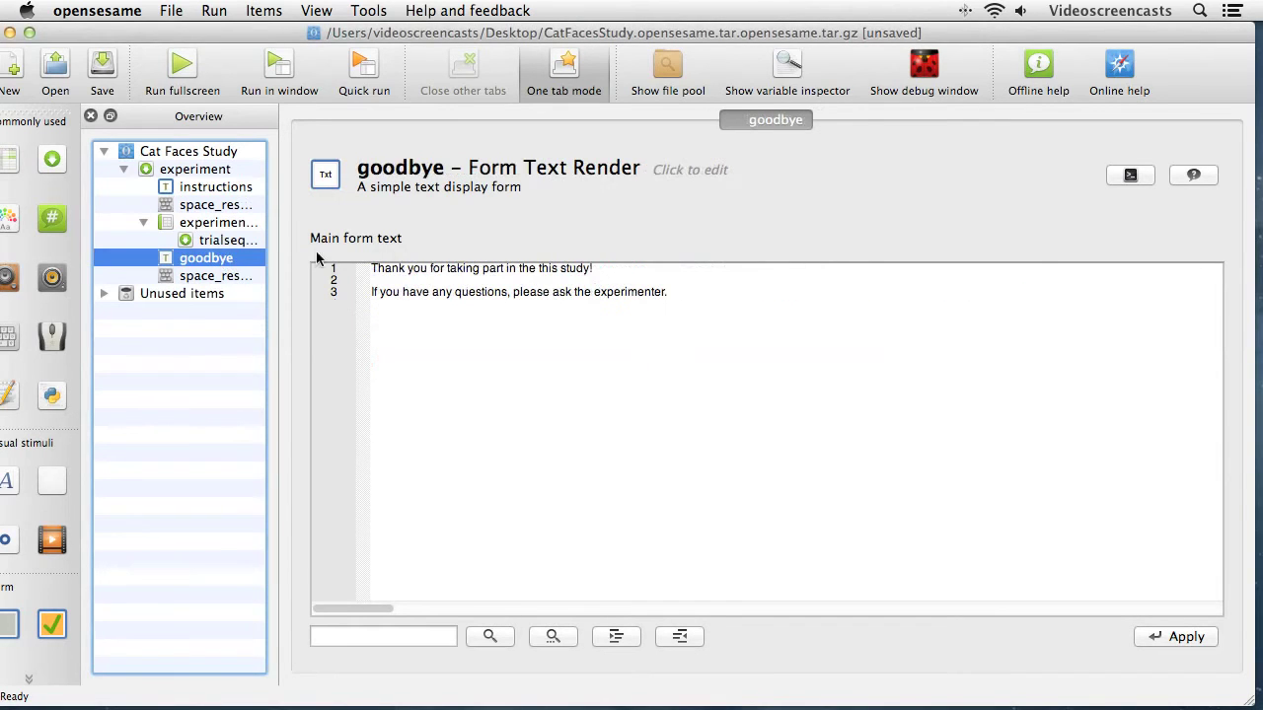
click(1131, 175)
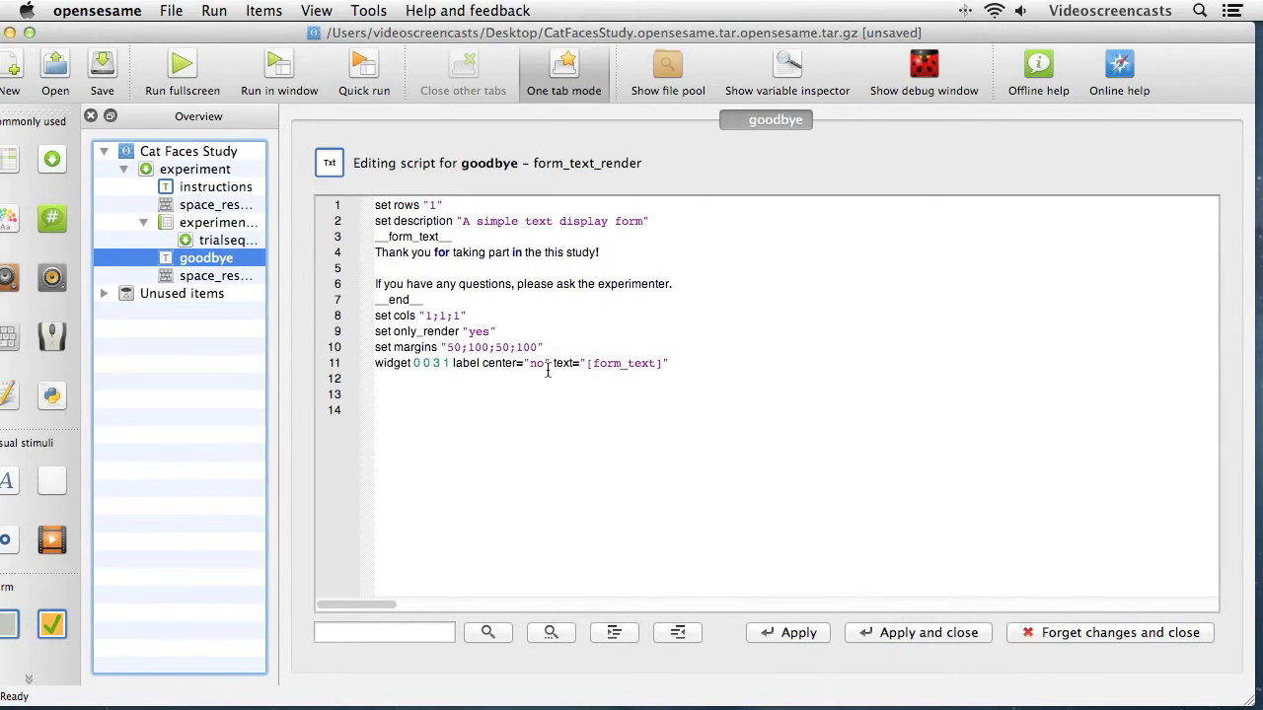
key(BackSpace)
key(BackSpace)
text(yes)
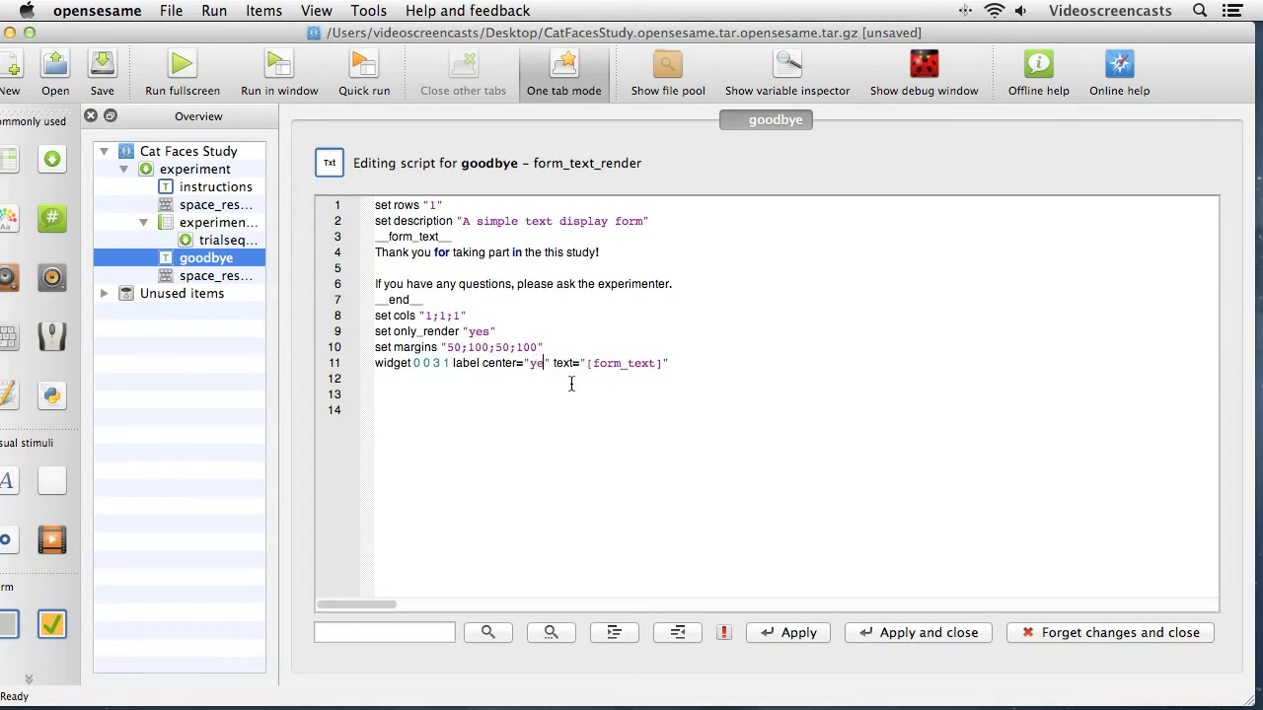
click(981, 637)
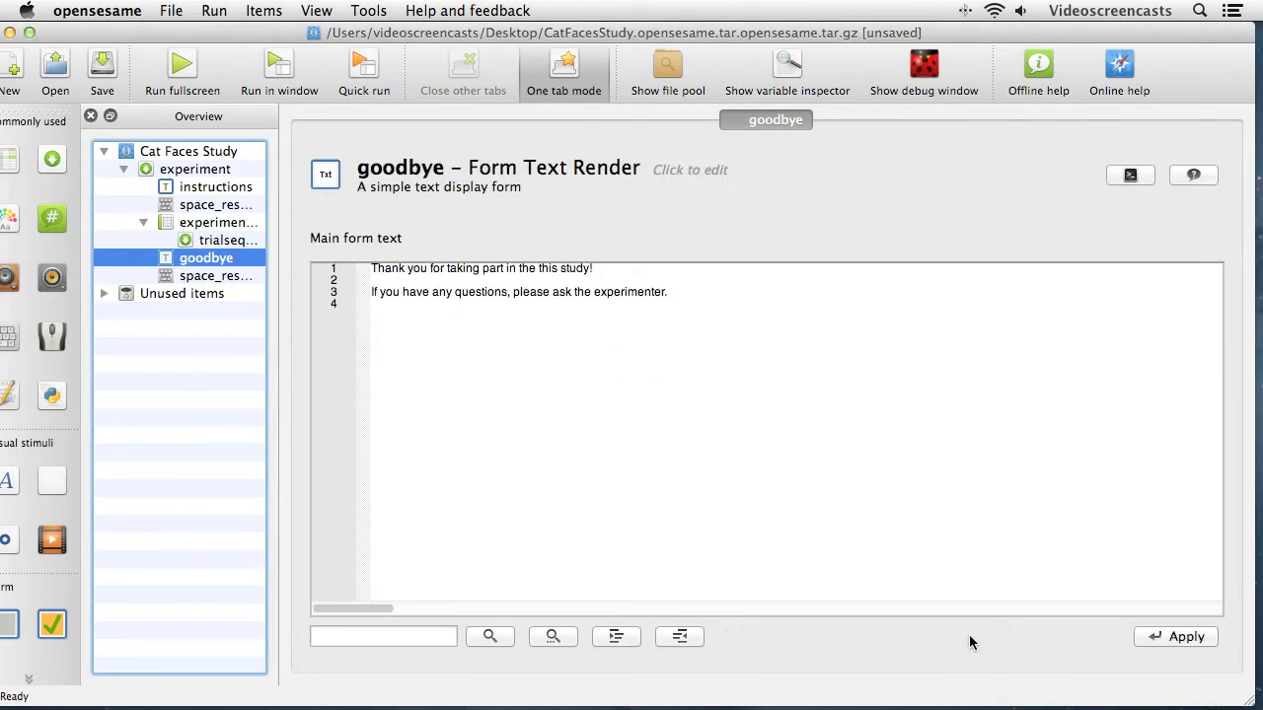
Run the experiment fullscreen as subject 0, advance through the instructions and goodbye screens, and decline copying the logfile to the file pool
click(182, 65)
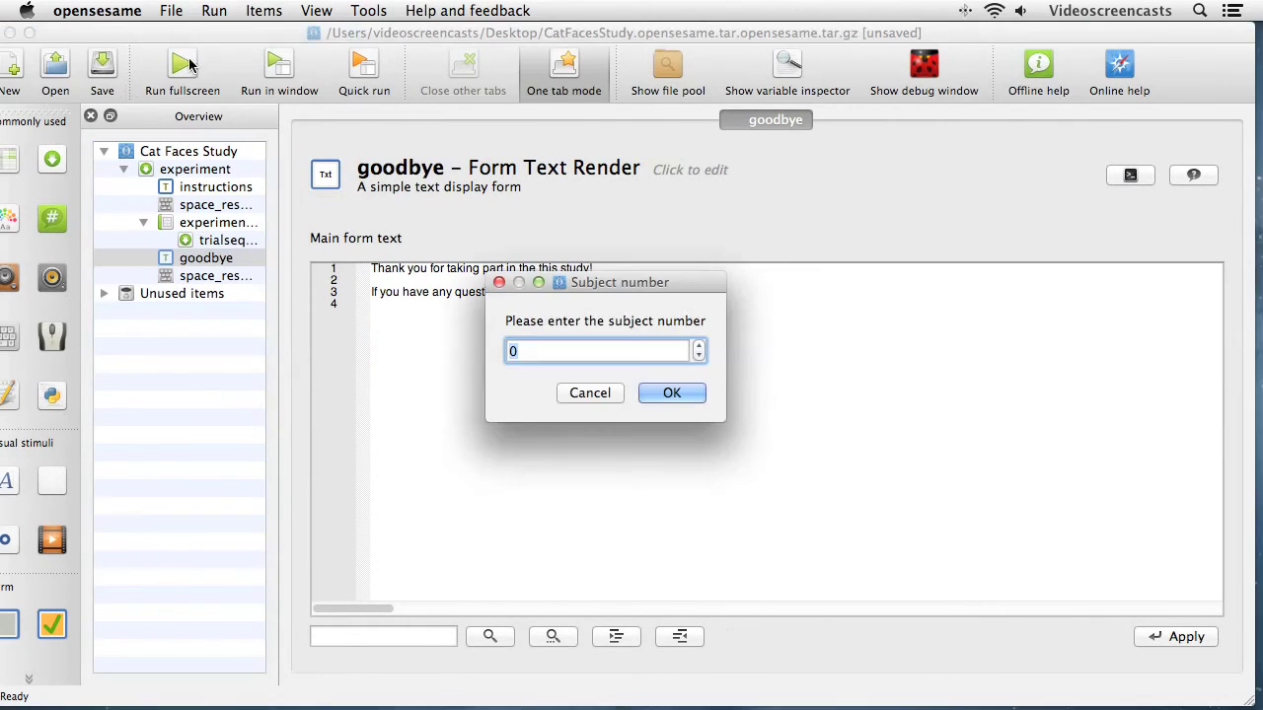
click(651, 392)
click(844, 499)
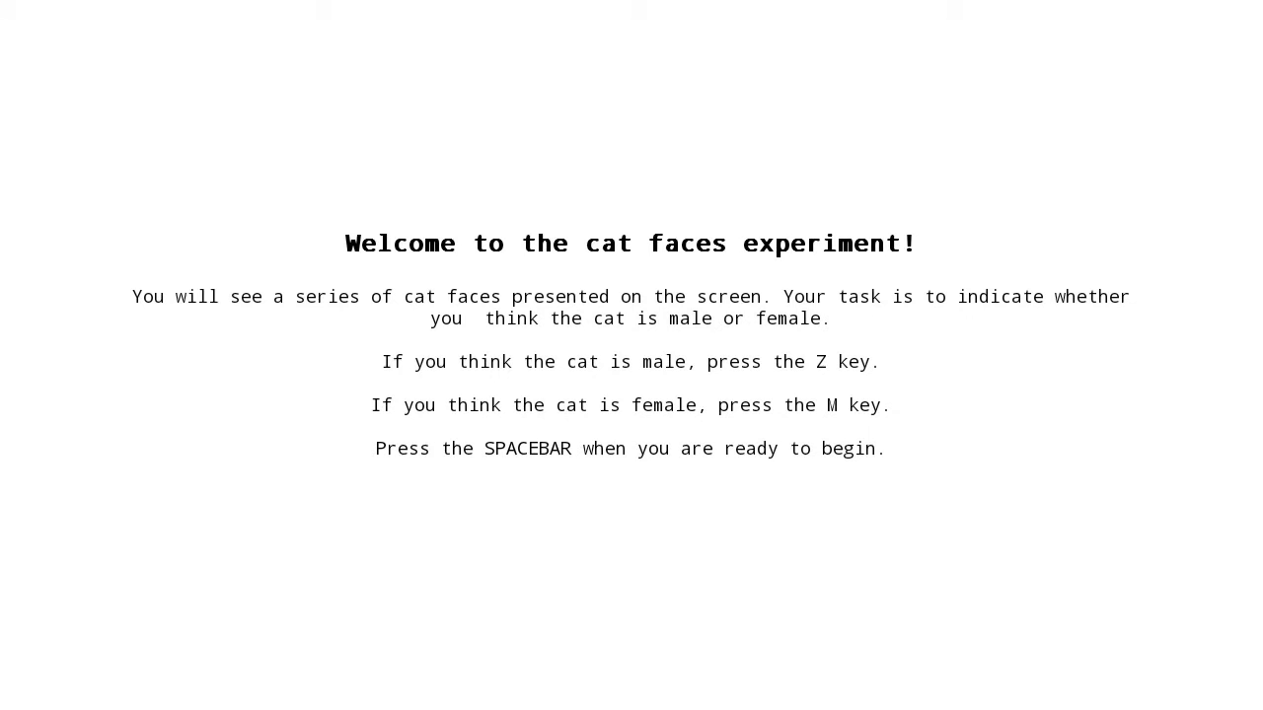
key(space)
key(space)
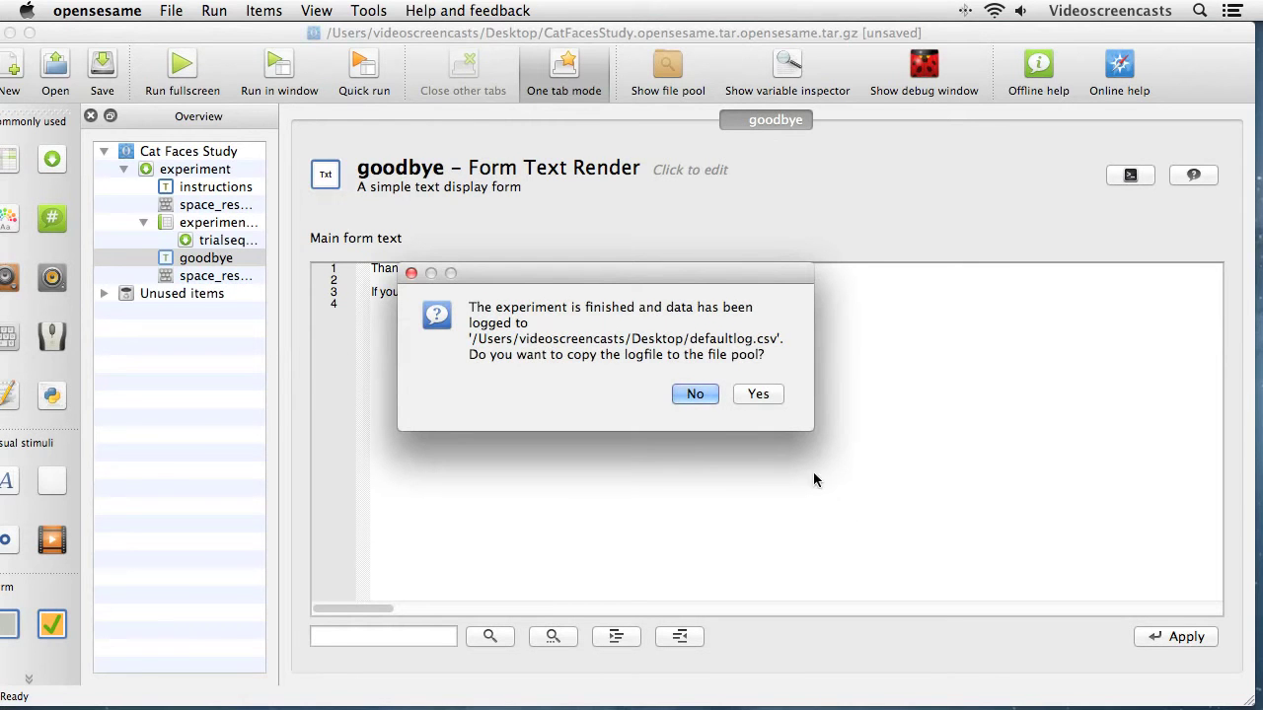
click(699, 396)
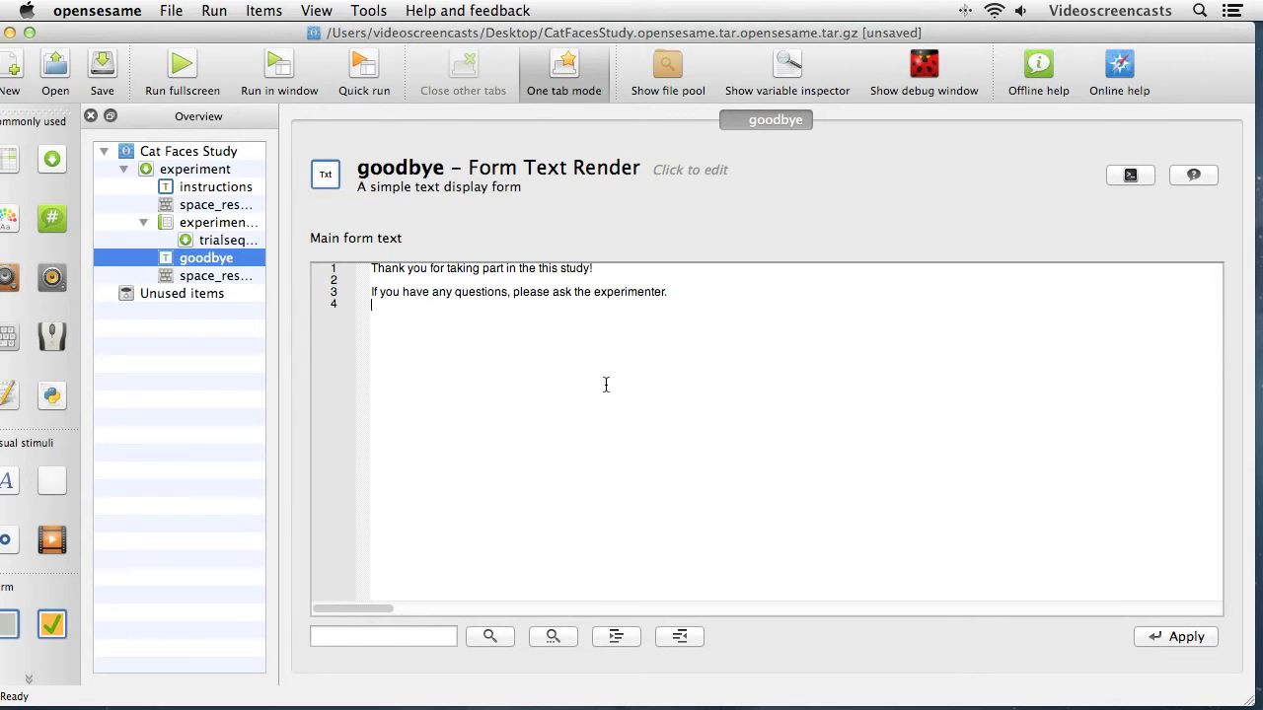
Append a new fixation_dot item to the empty trialsequence, keeping its default name
click(219, 241)
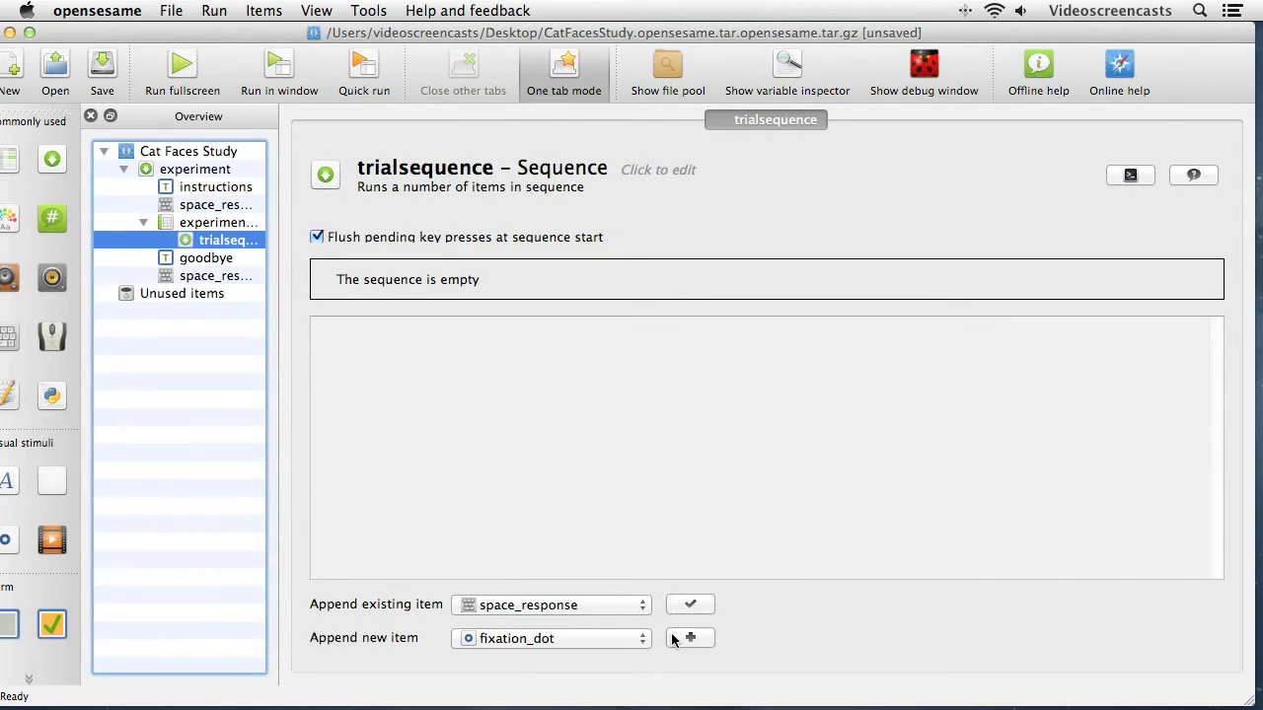
click(542, 641)
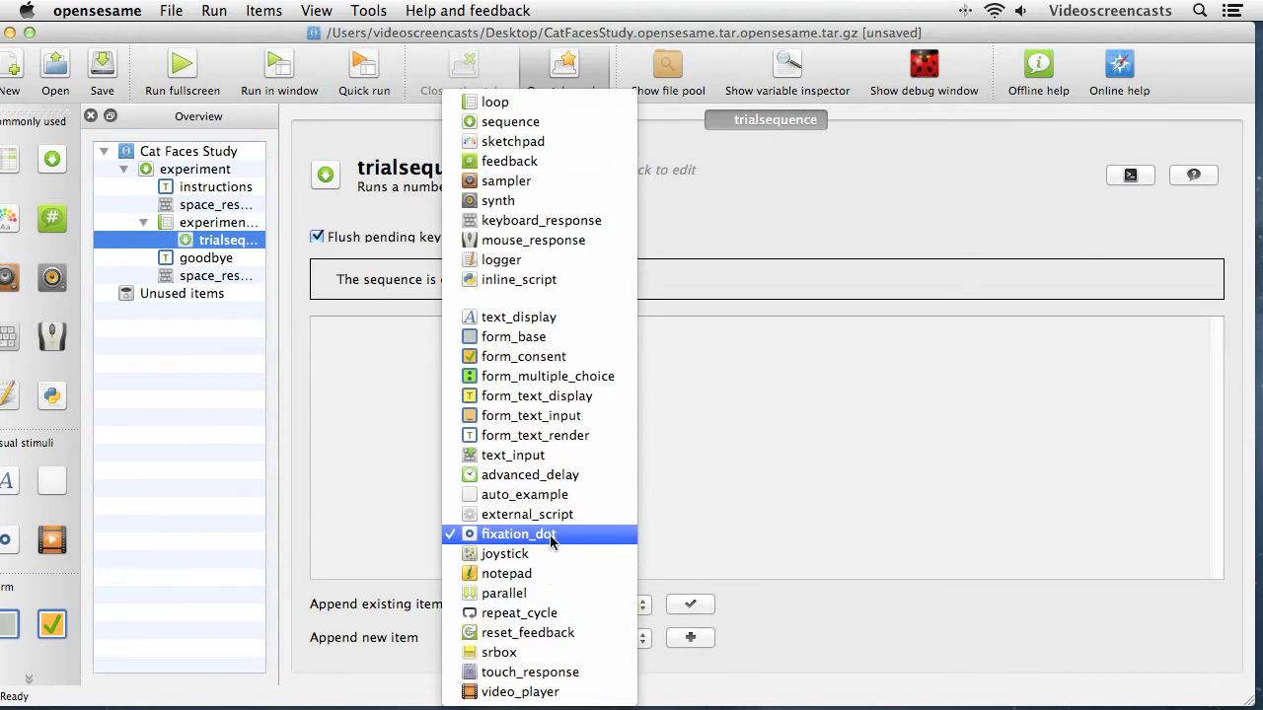
click(596, 535)
click(691, 638)
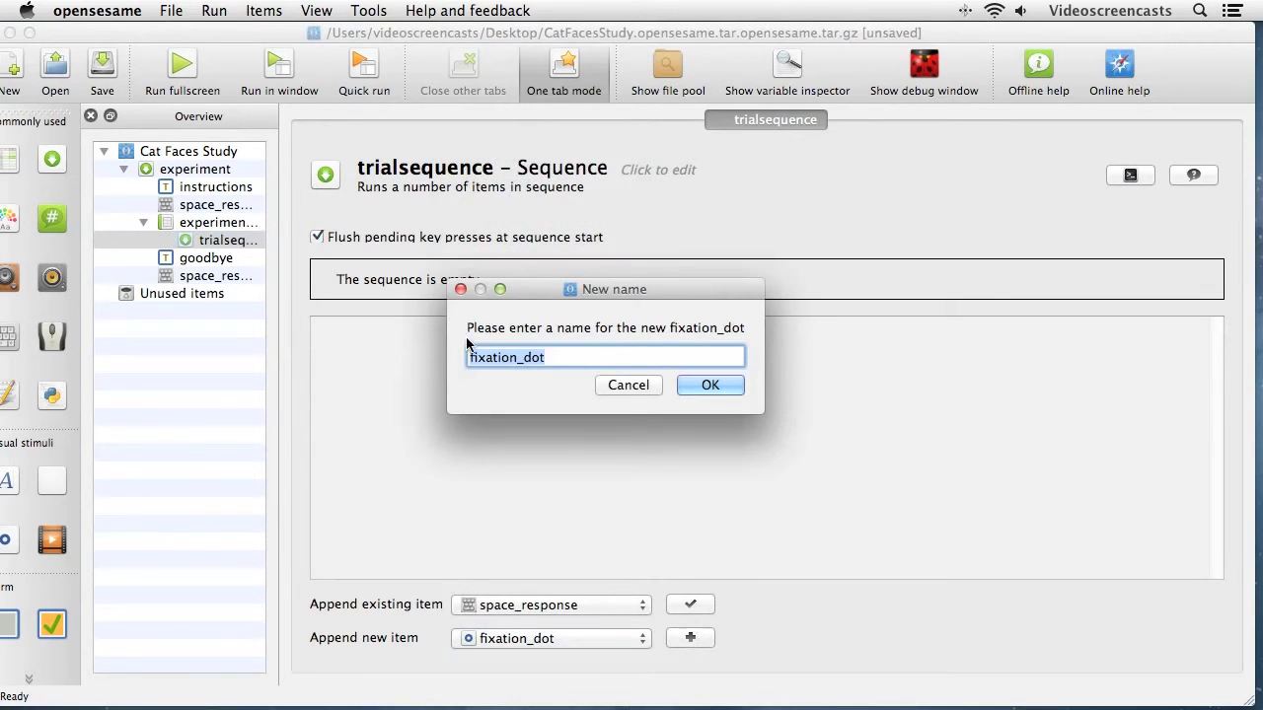
click(702, 385)
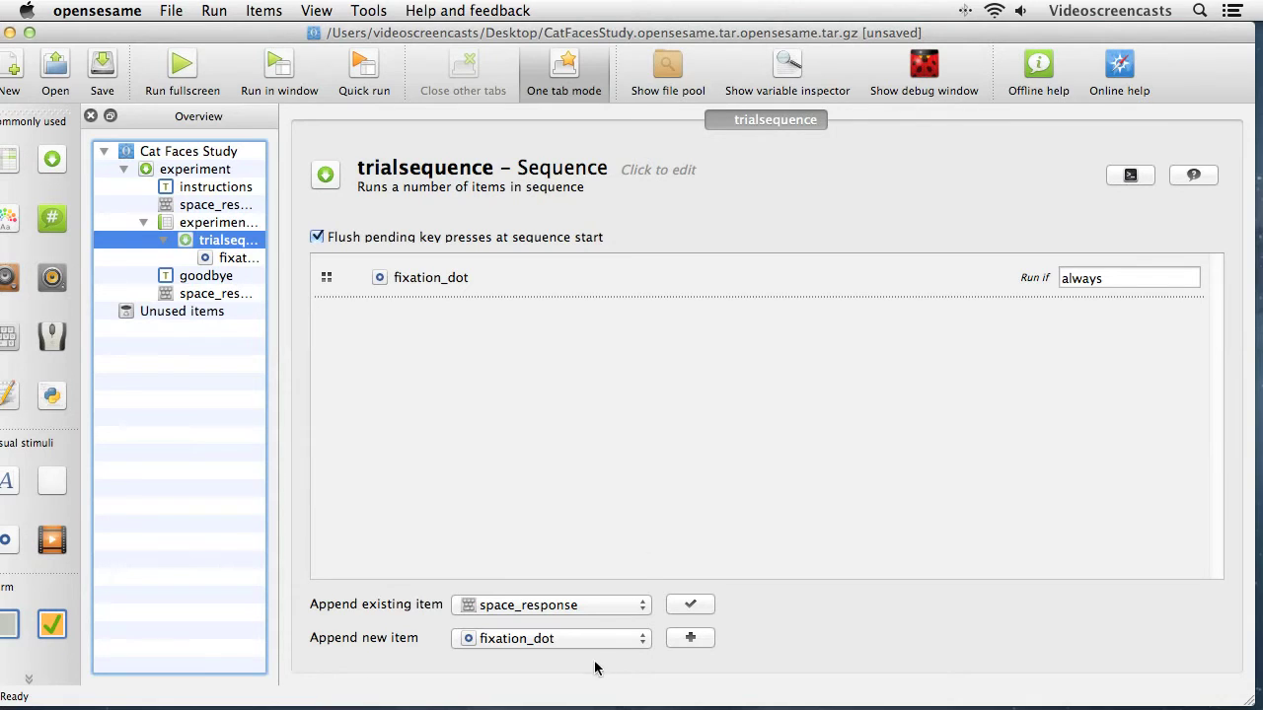
Append a new form_text_render item named blank to the trialsequence
click(570, 639)
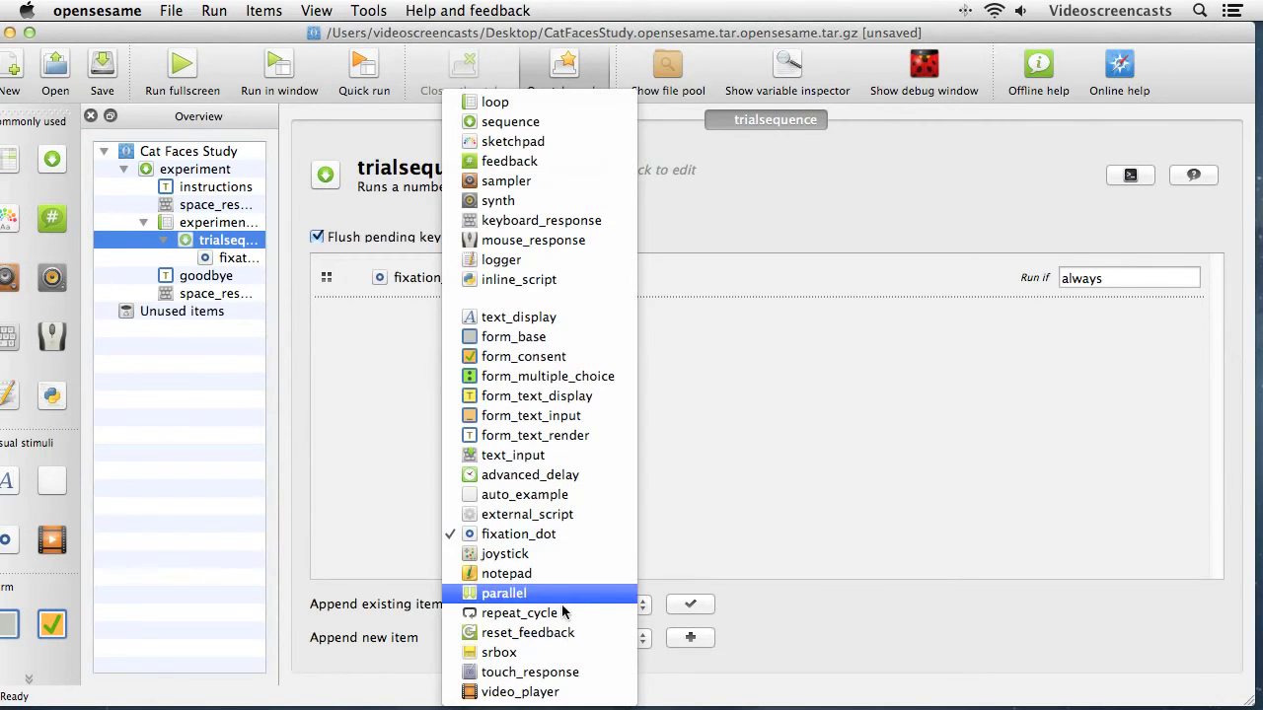
click(572, 434)
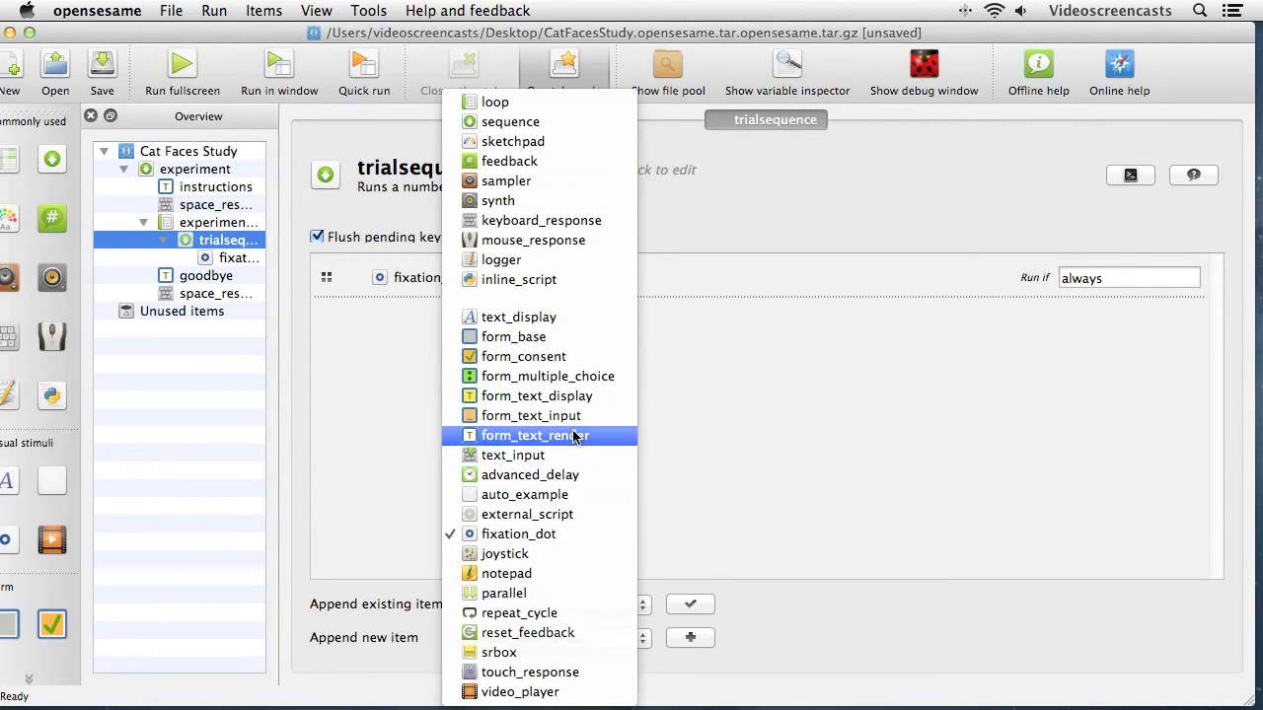
click(690, 639)
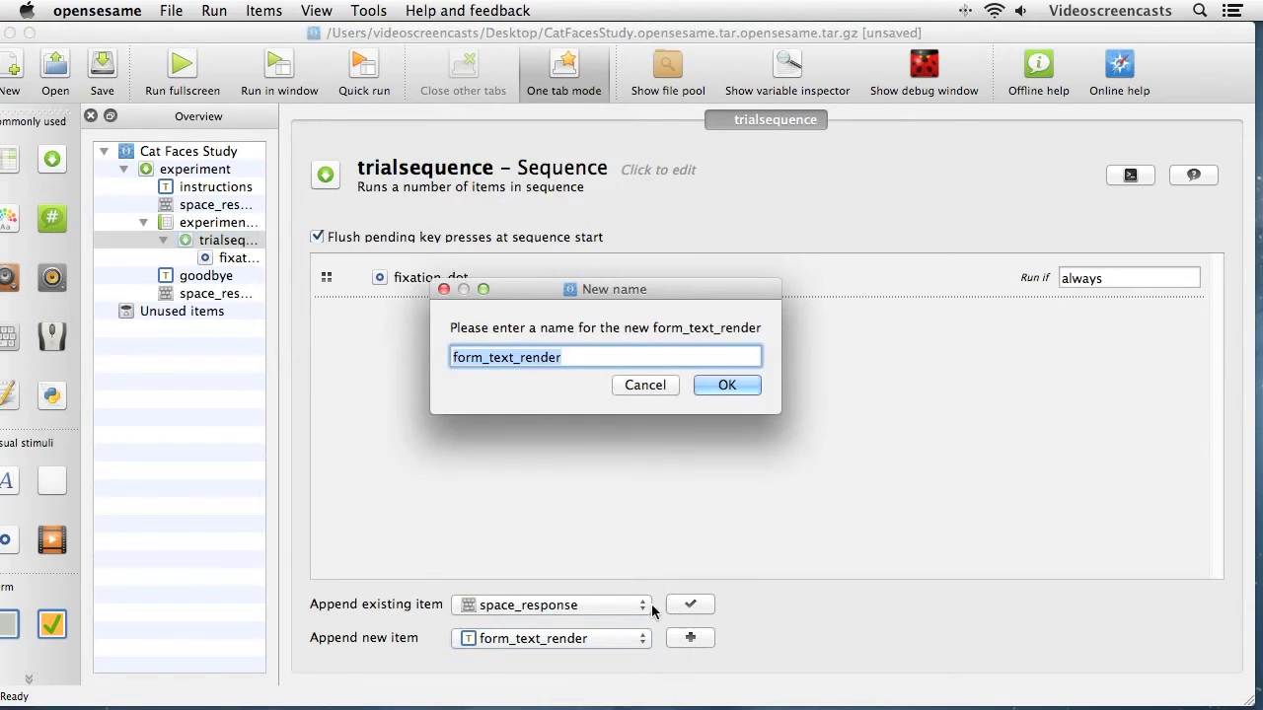
text(bl)
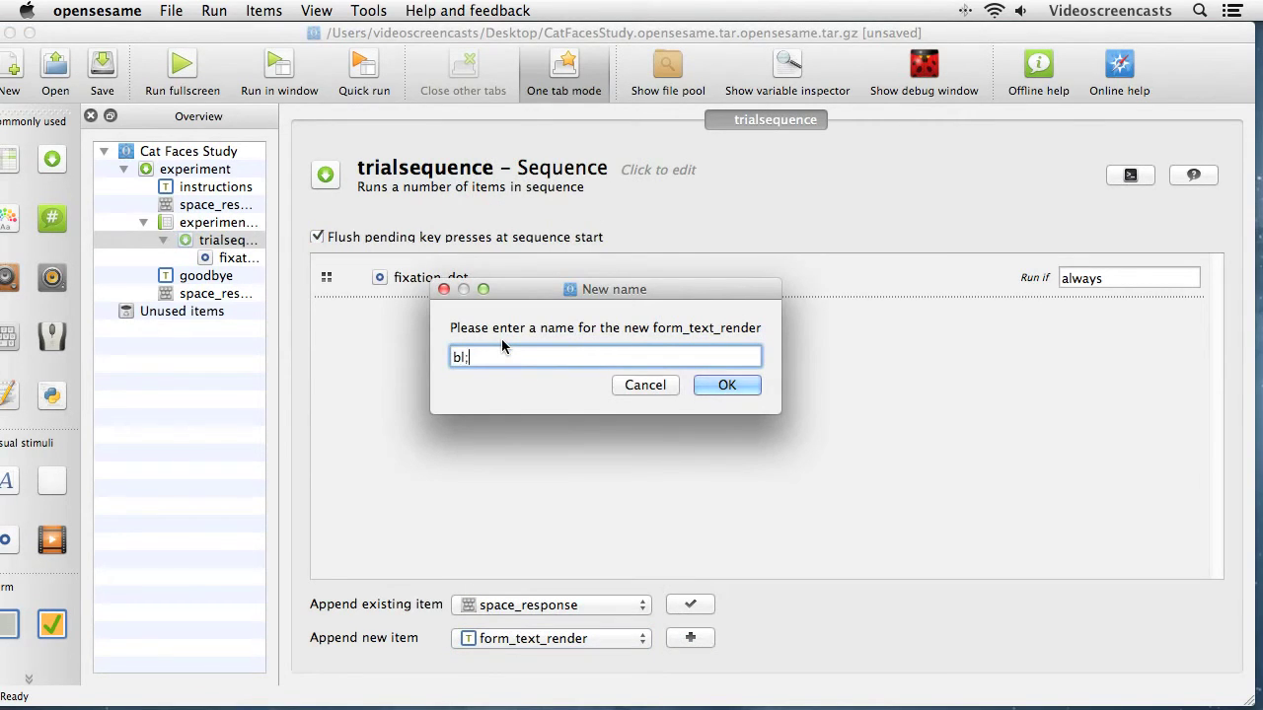
text(ank)
key(Return)
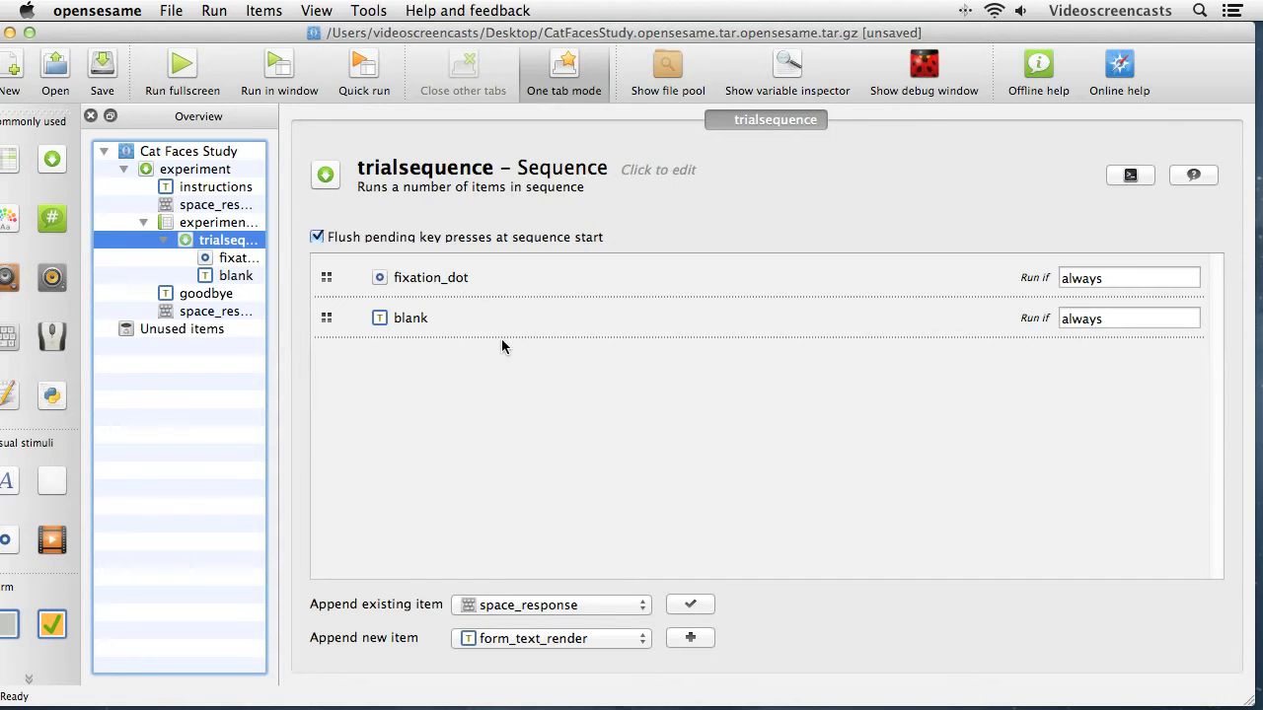
Append a new advanced_delay item named delay500 to the trialsequence
click(546, 638)
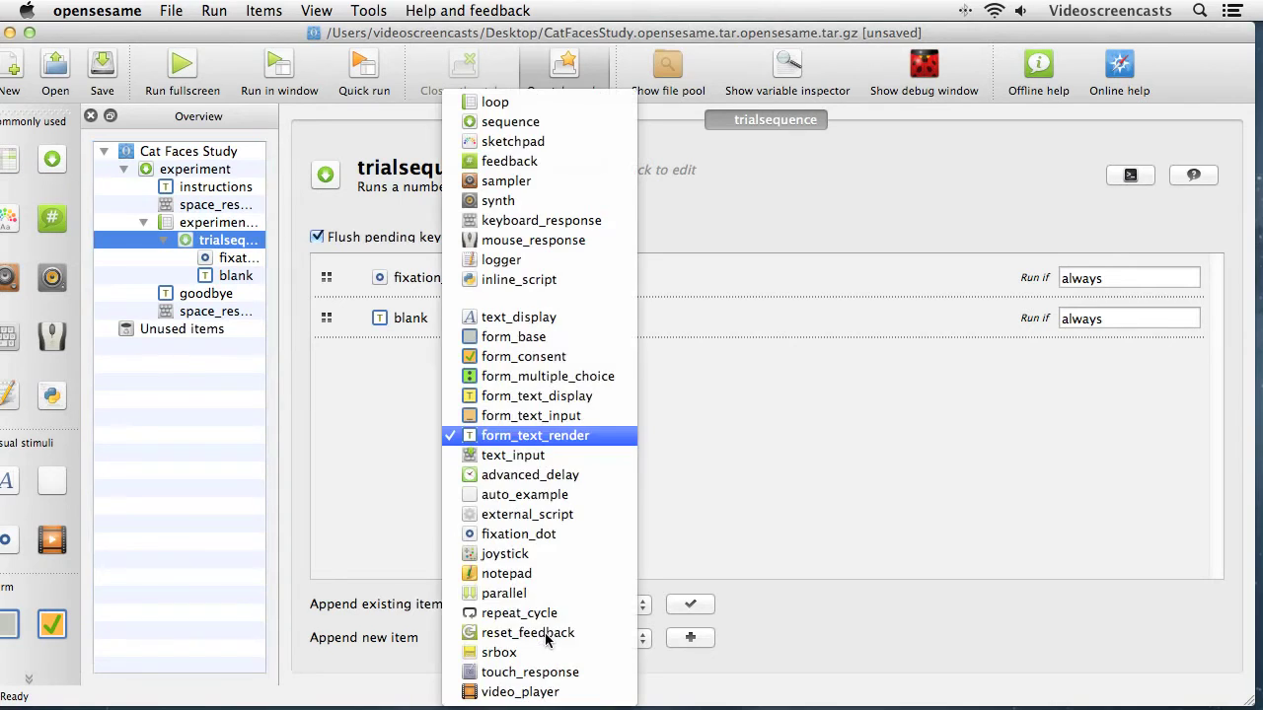
click(554, 476)
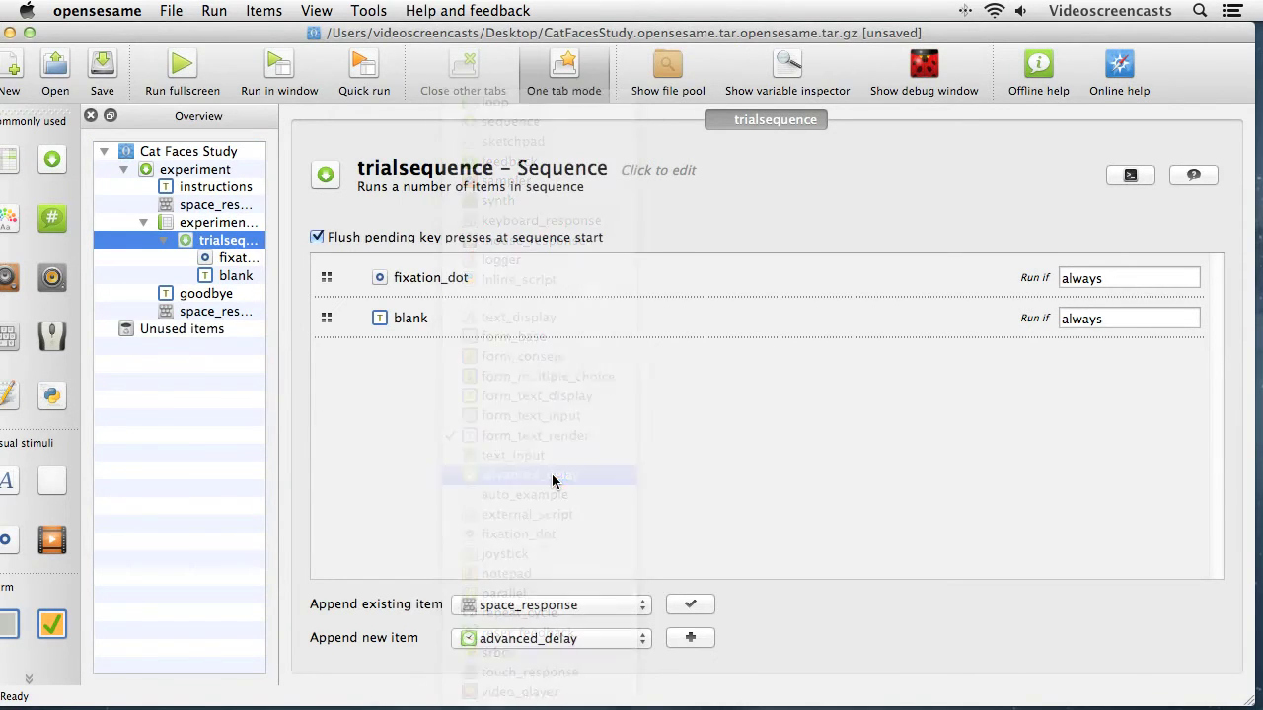
click(689, 639)
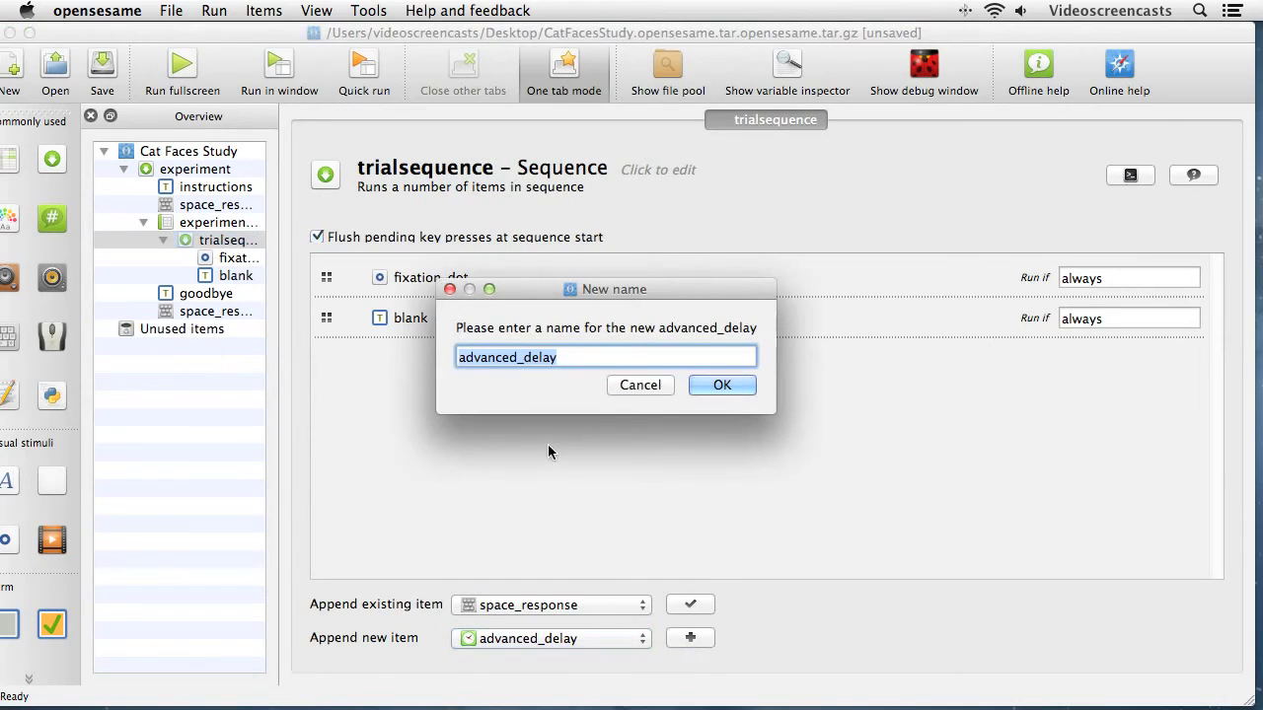
text(dela)
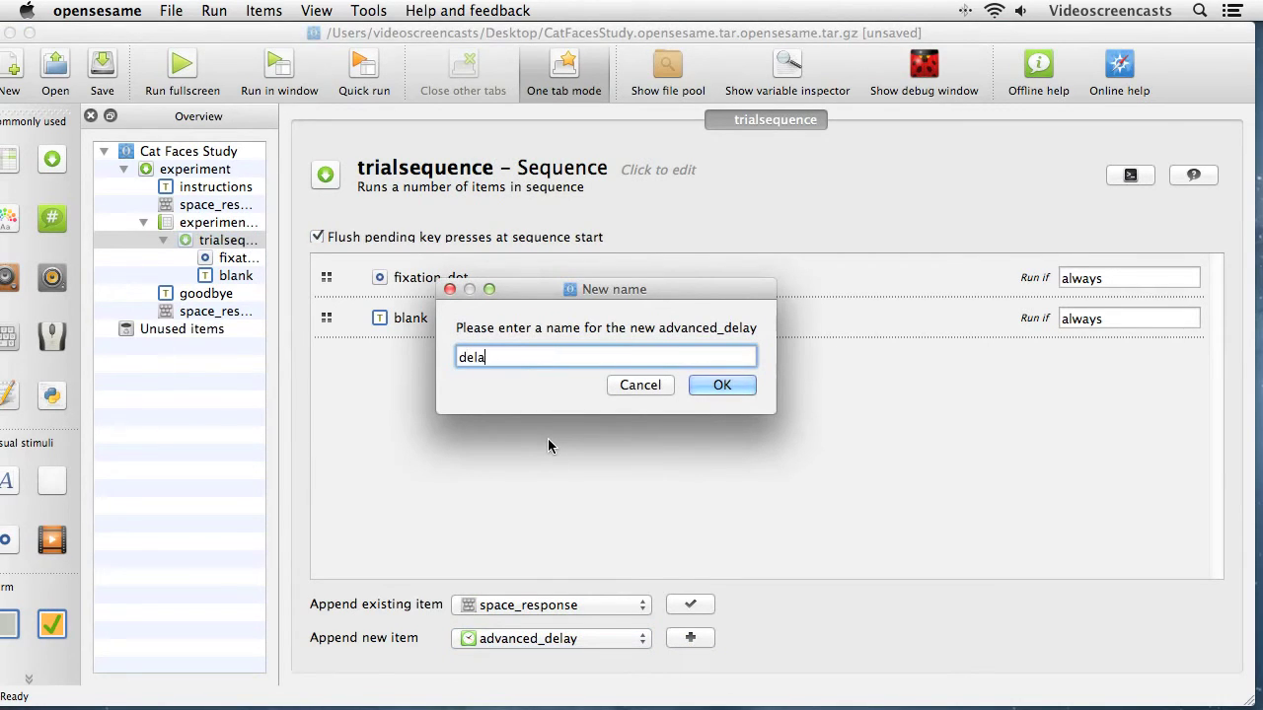
text(y500)
key(Return)
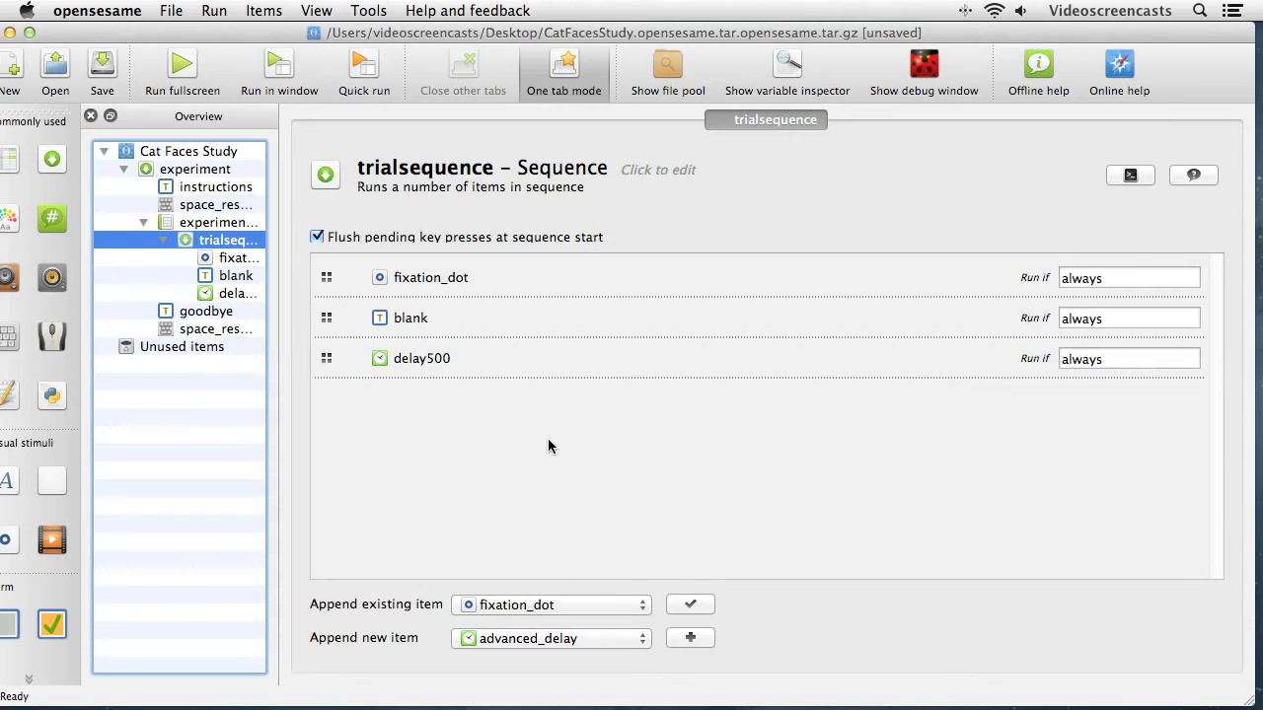
Append a new sketchpad item named catface to the trialsequence
click(589, 640)
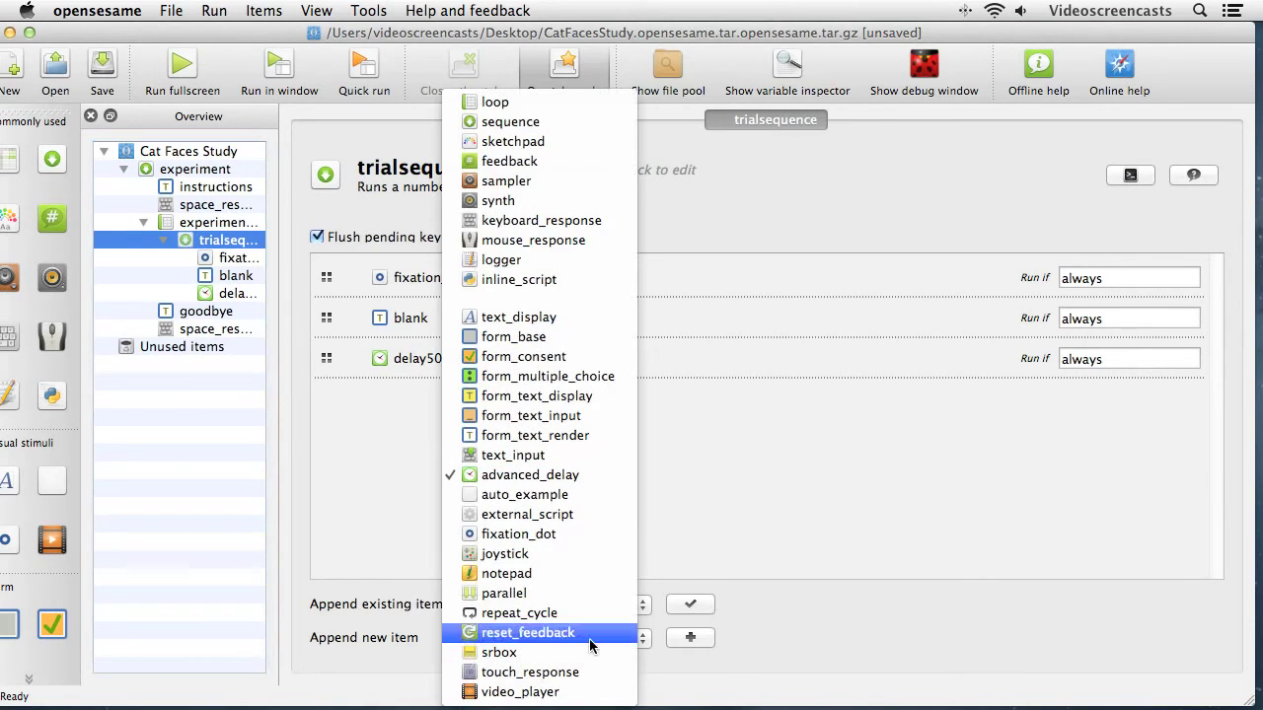
click(577, 149)
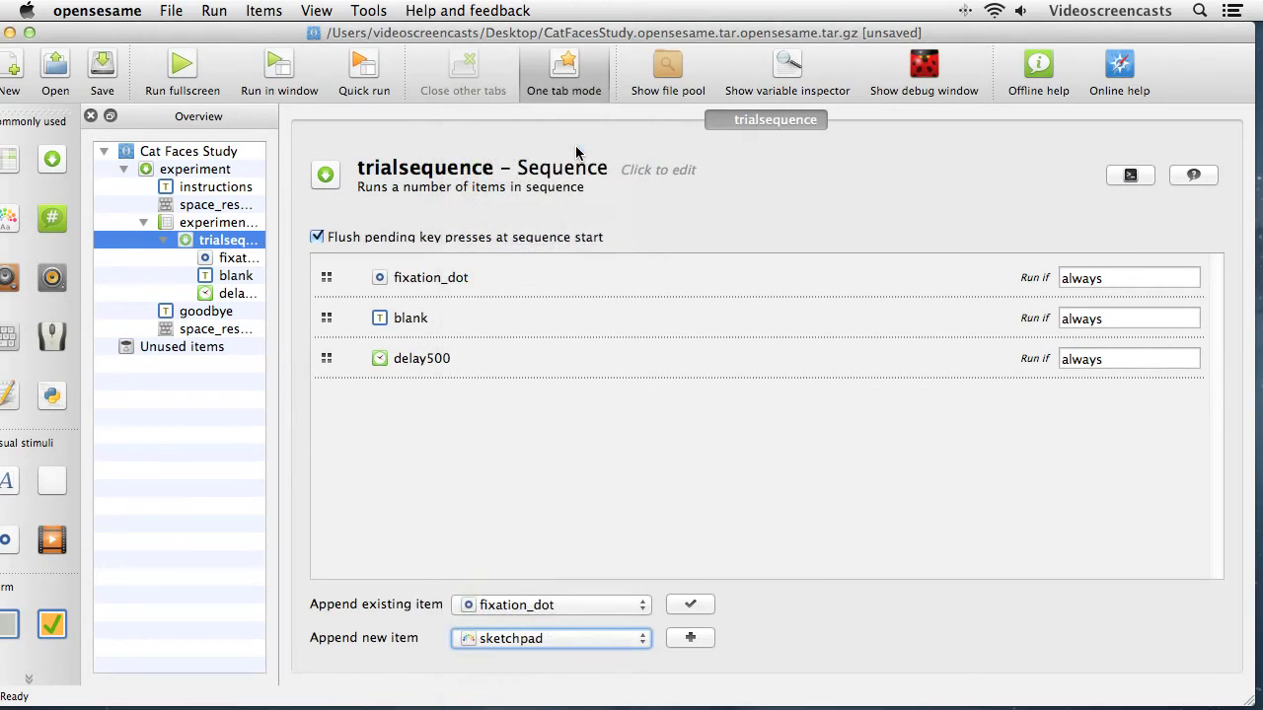
click(701, 648)
text(catface)
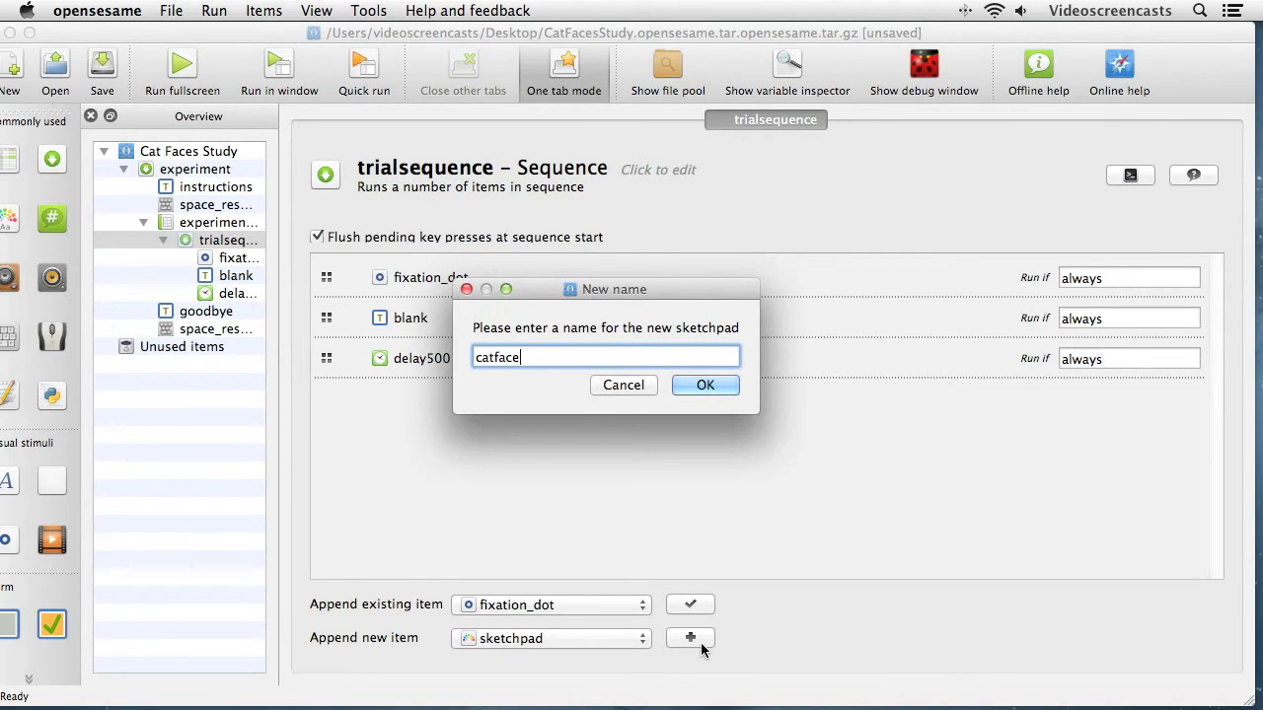
key(Return)
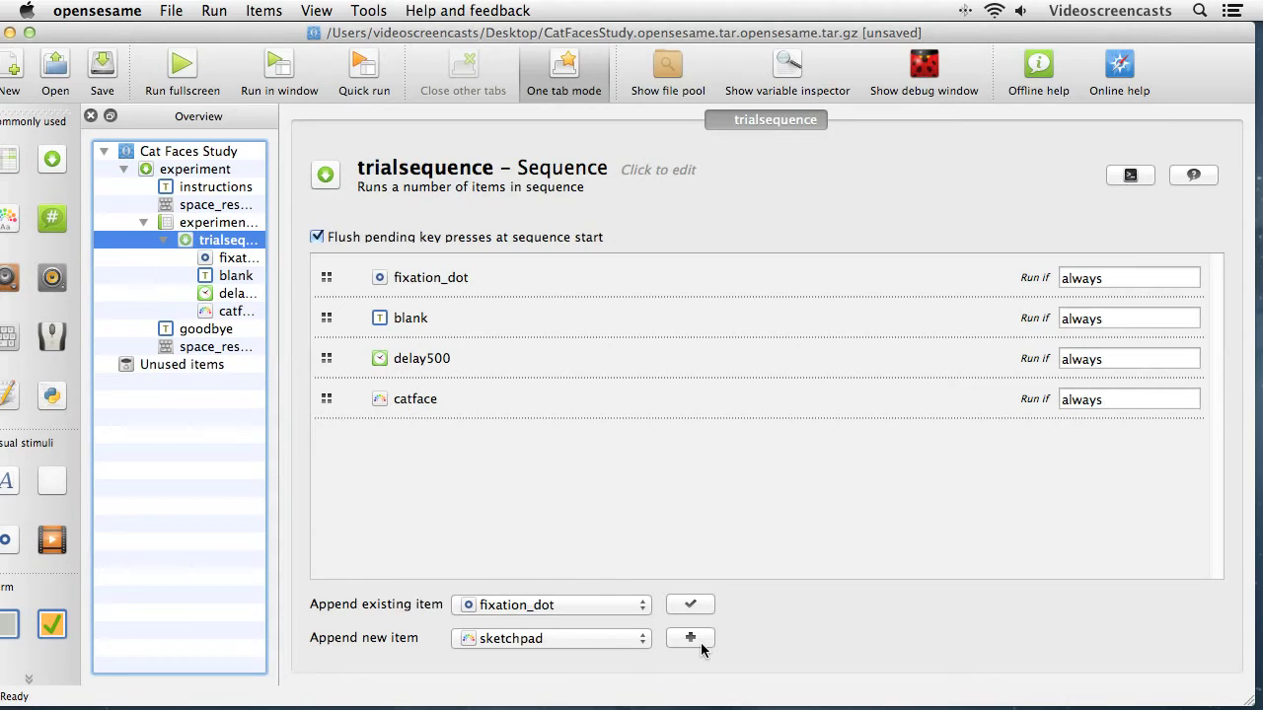
Append a new keyboard_response item named cat_response to the trialsequence
click(632, 643)
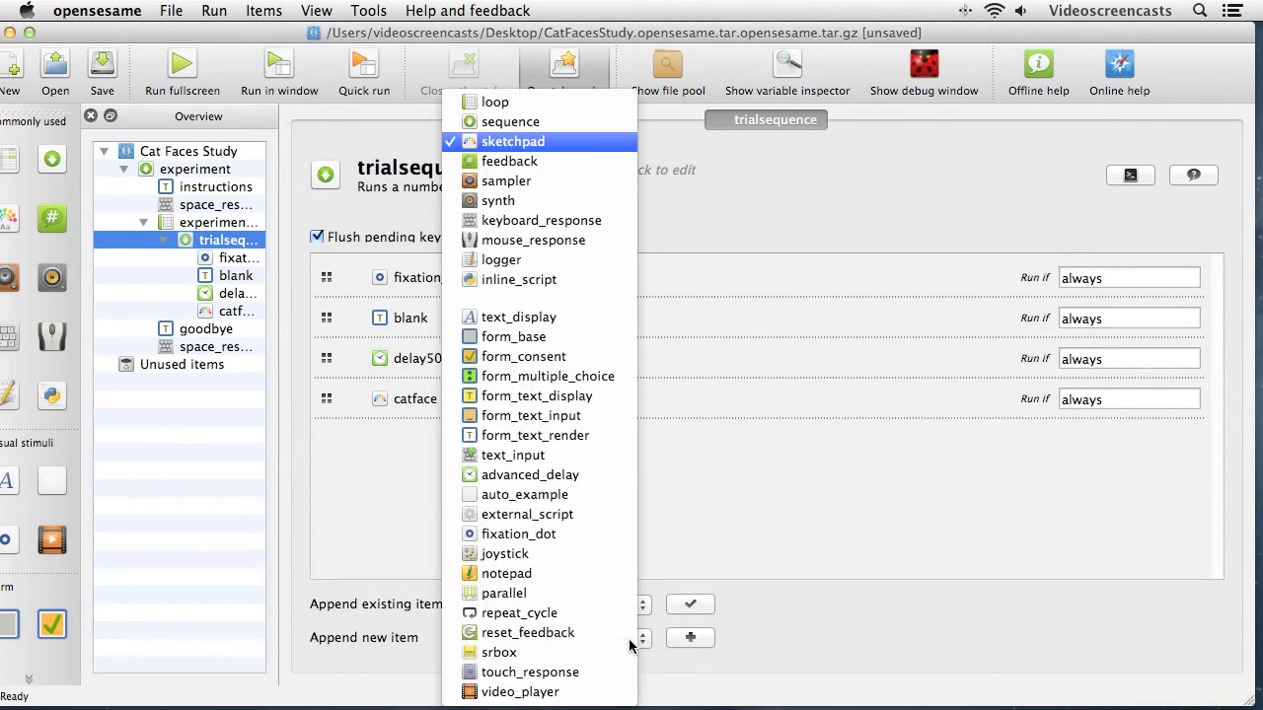
click(584, 221)
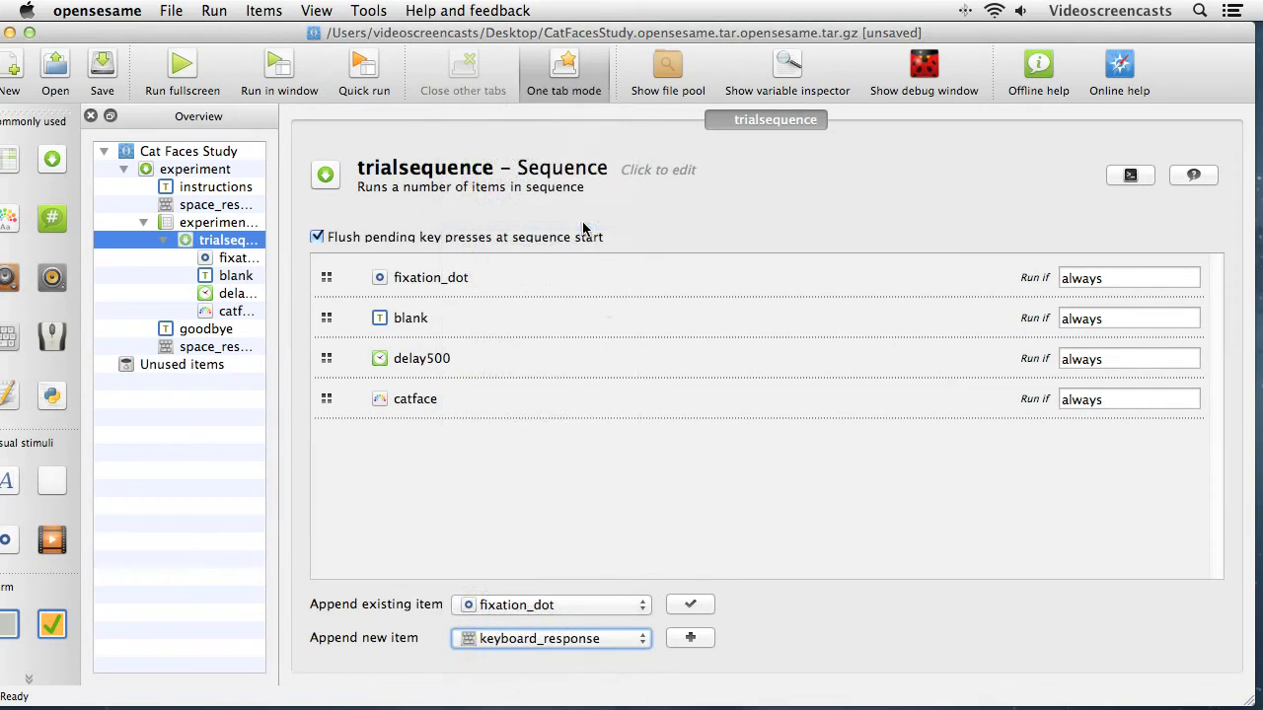
click(689, 638)
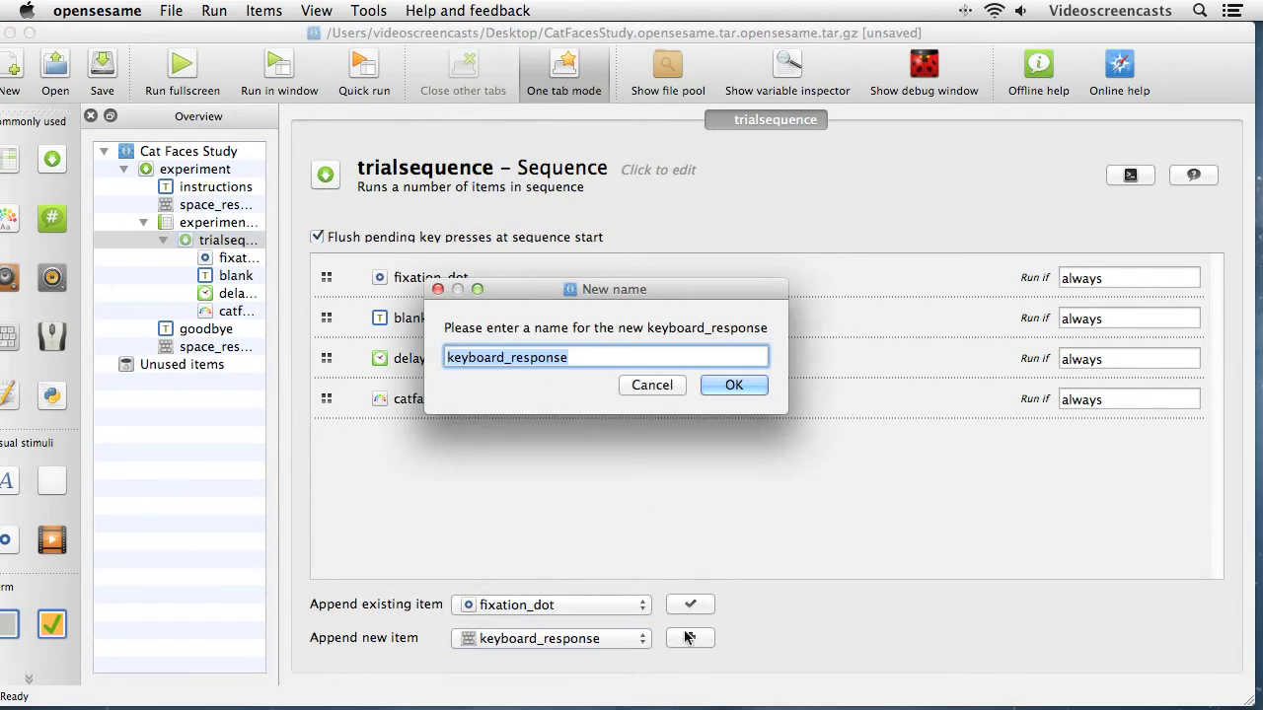
click(499, 360)
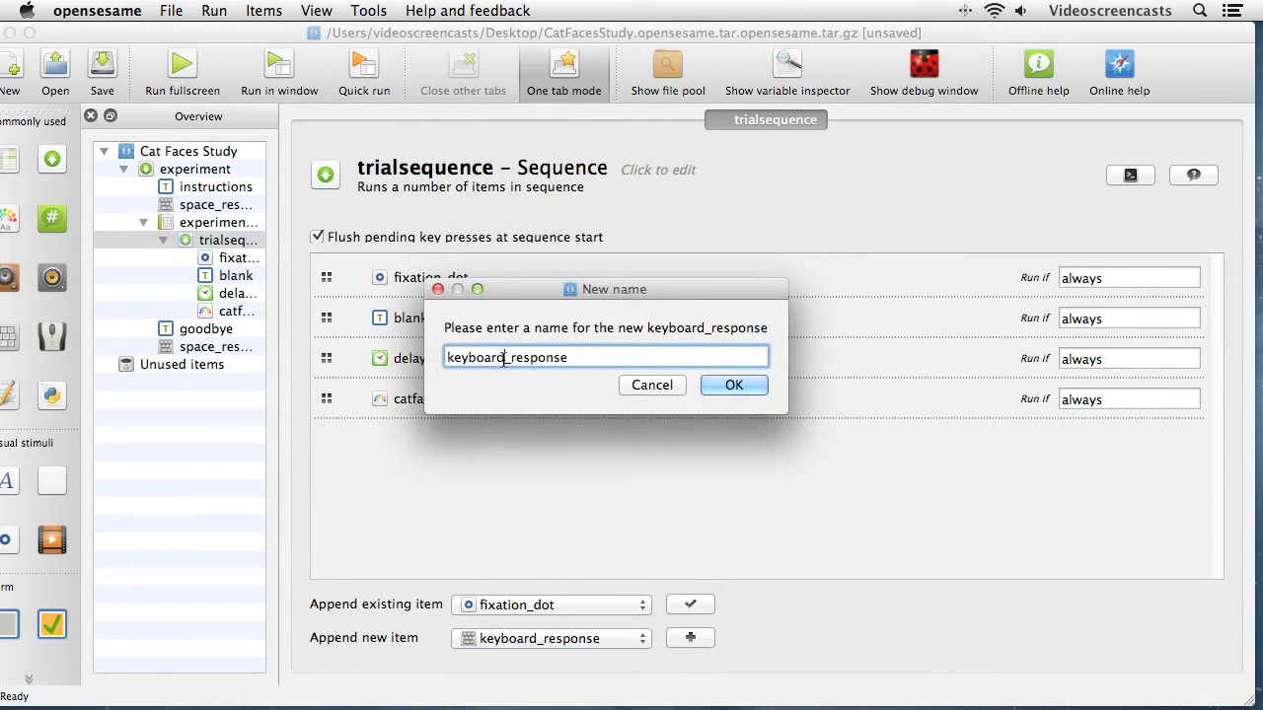
drag(499, 360, 434, 365)
text(cat)
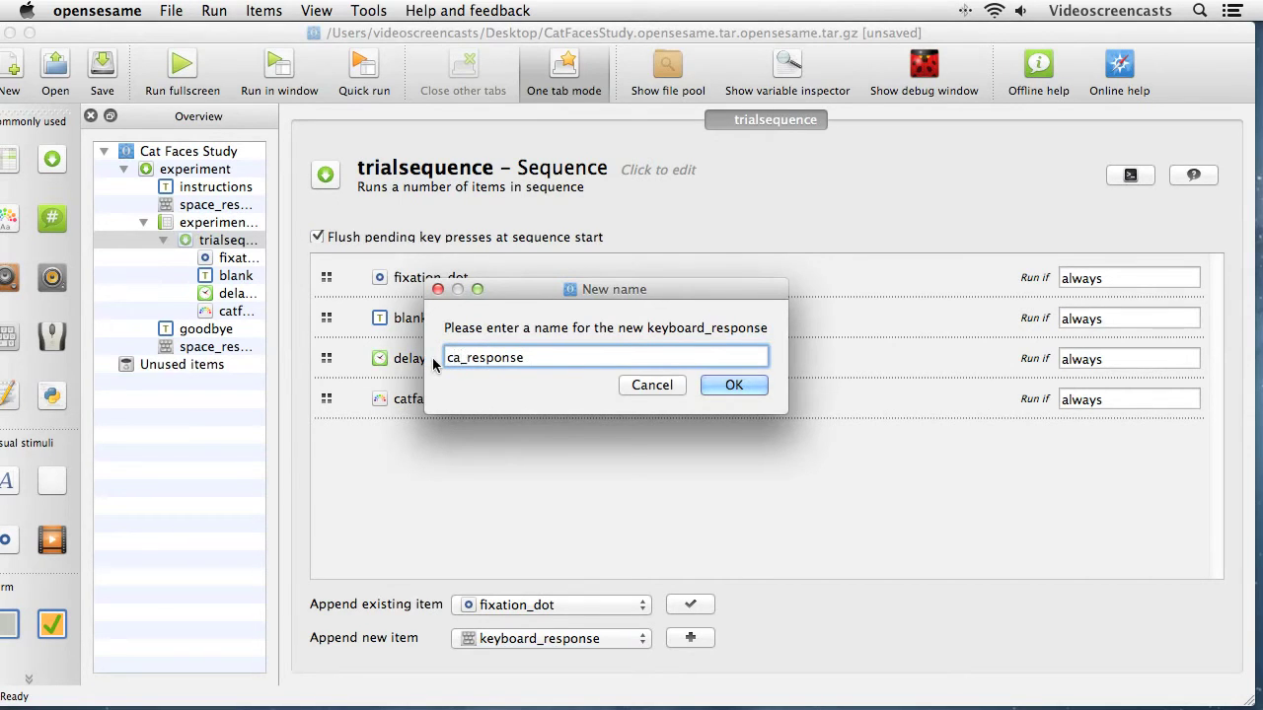
key(Return)
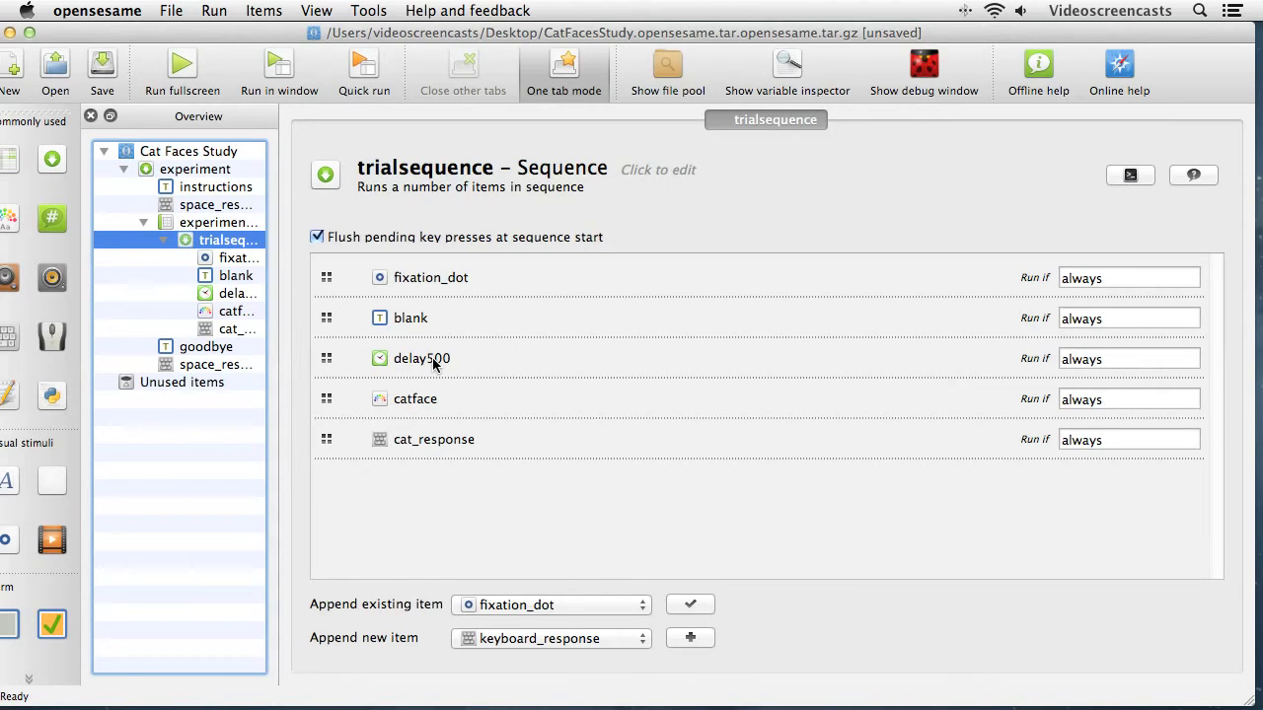
Append a new logger item named logger to the trialsequence
click(539, 640)
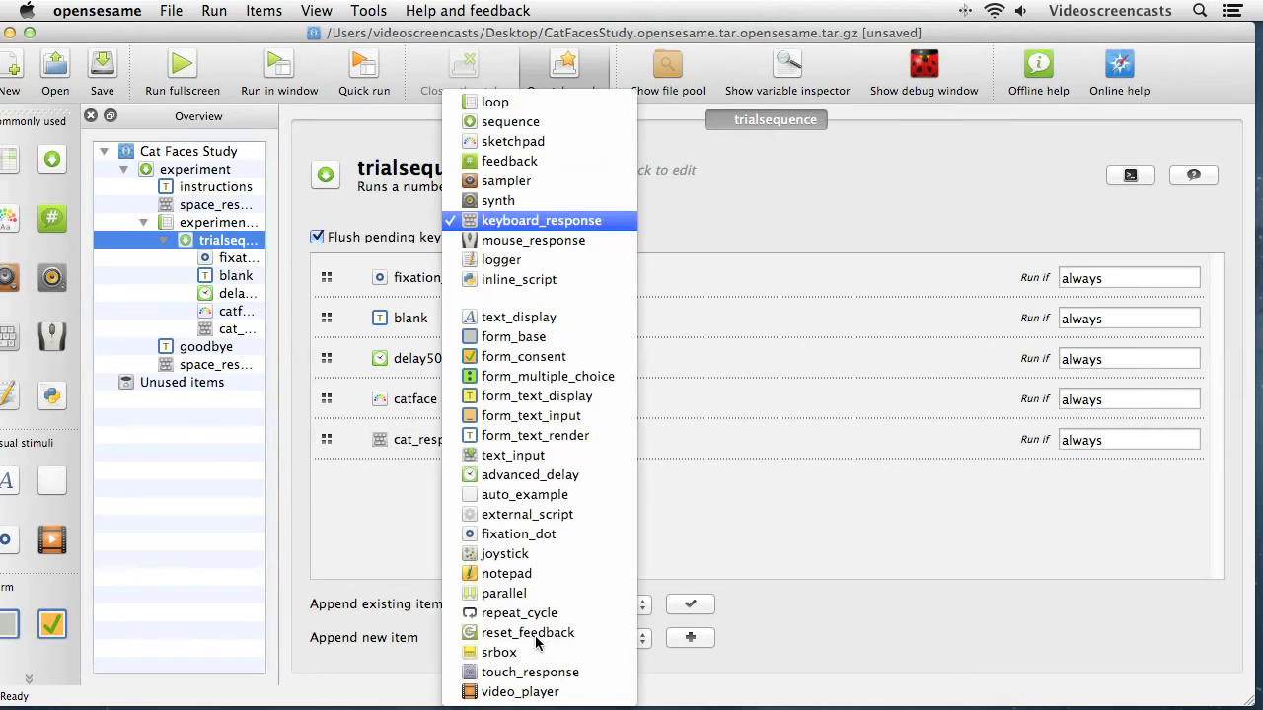
click(534, 260)
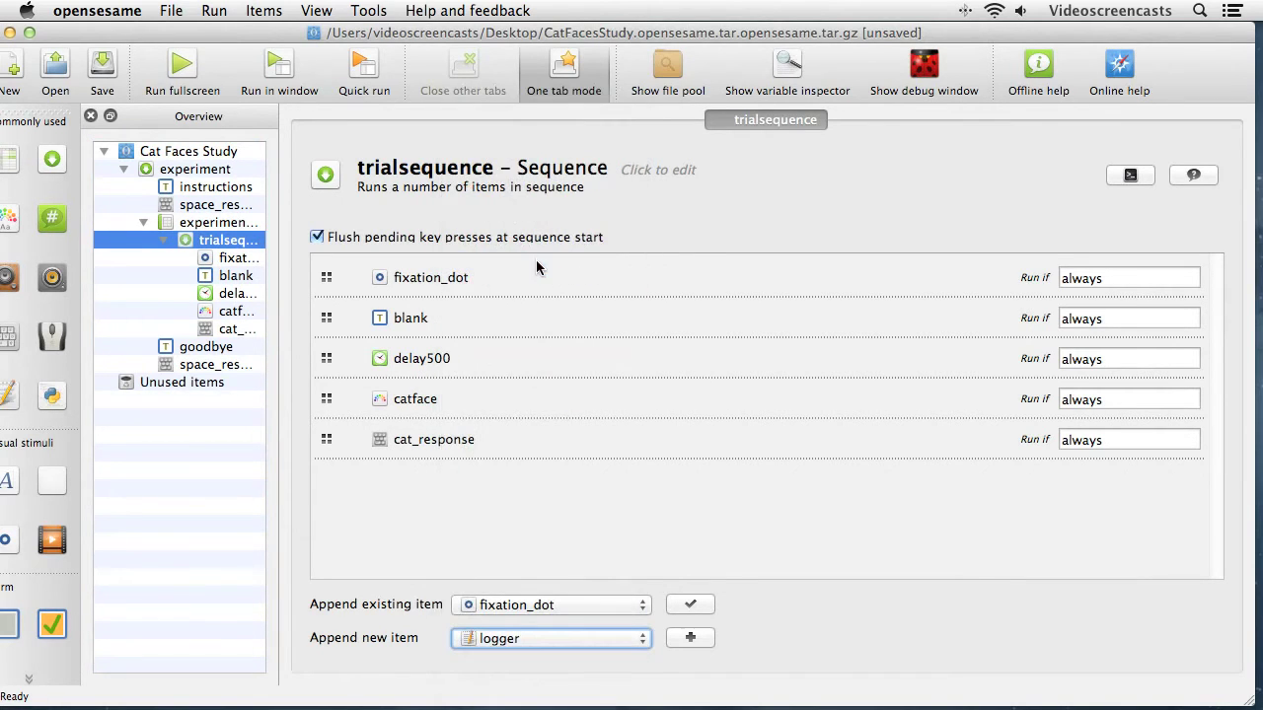
click(694, 639)
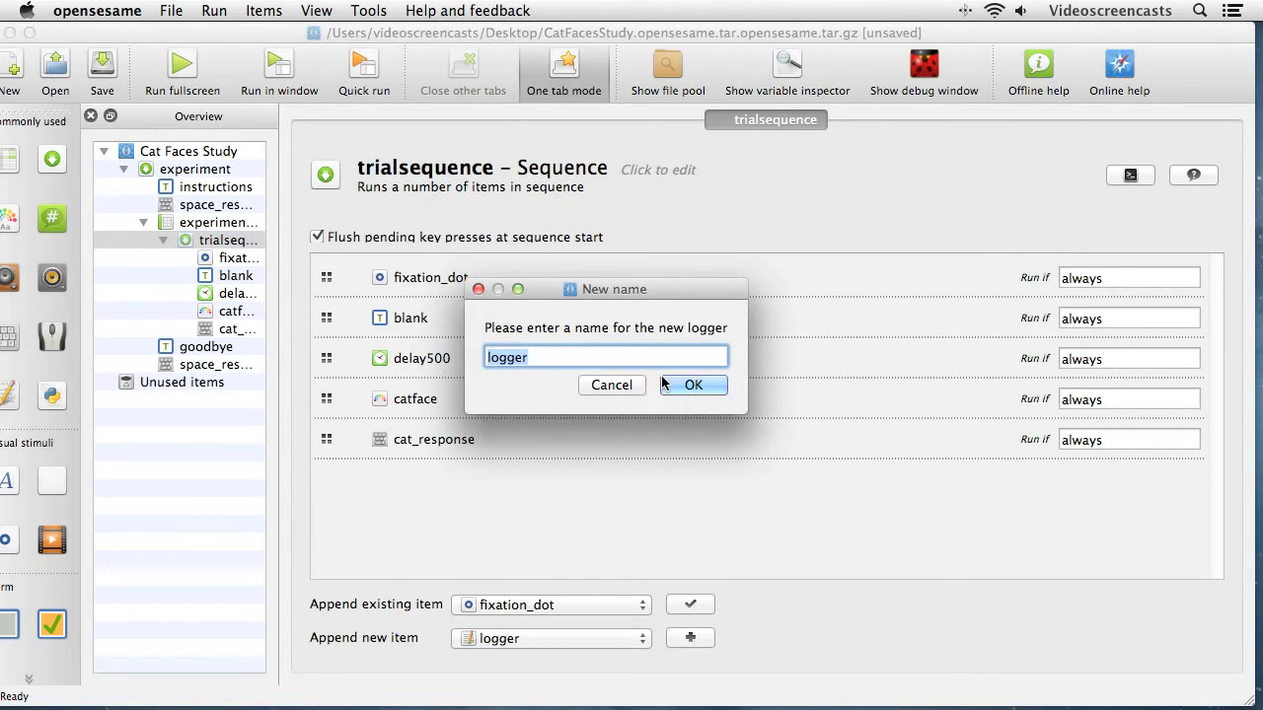
click(691, 385)
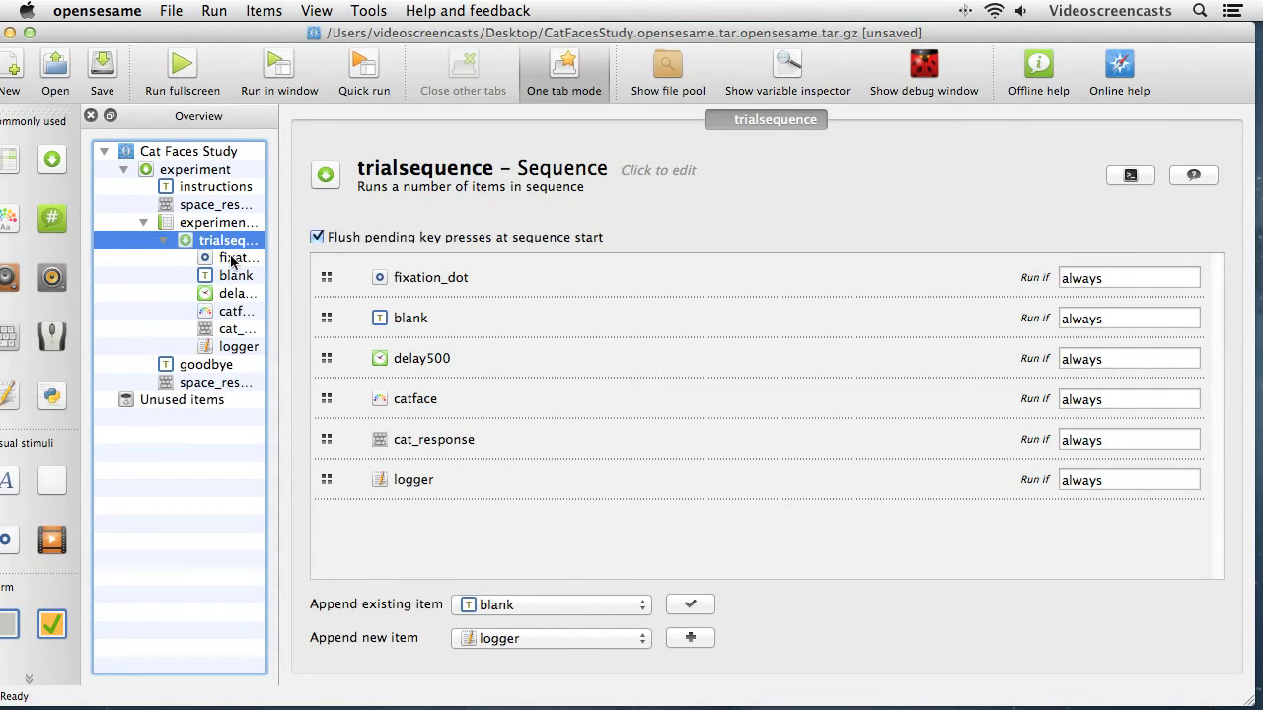
Set the duration of the fixation_dot item to 500
click(234, 258)
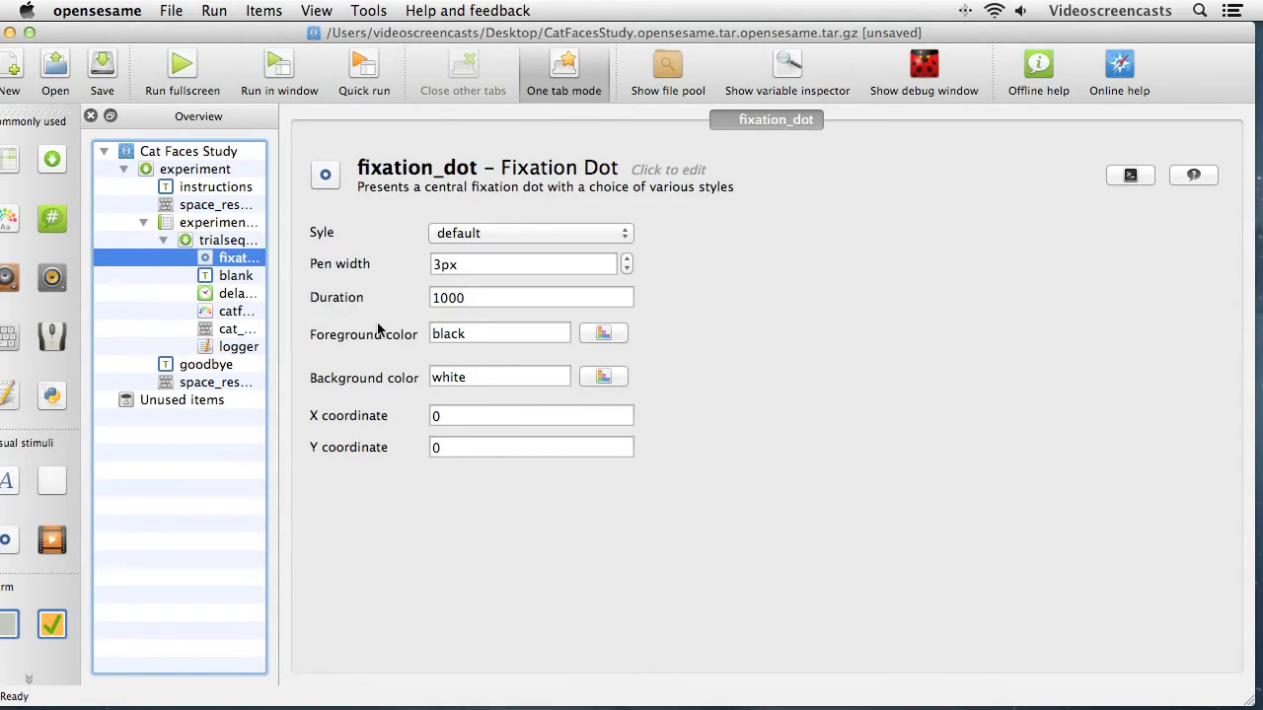
double_click(478, 297)
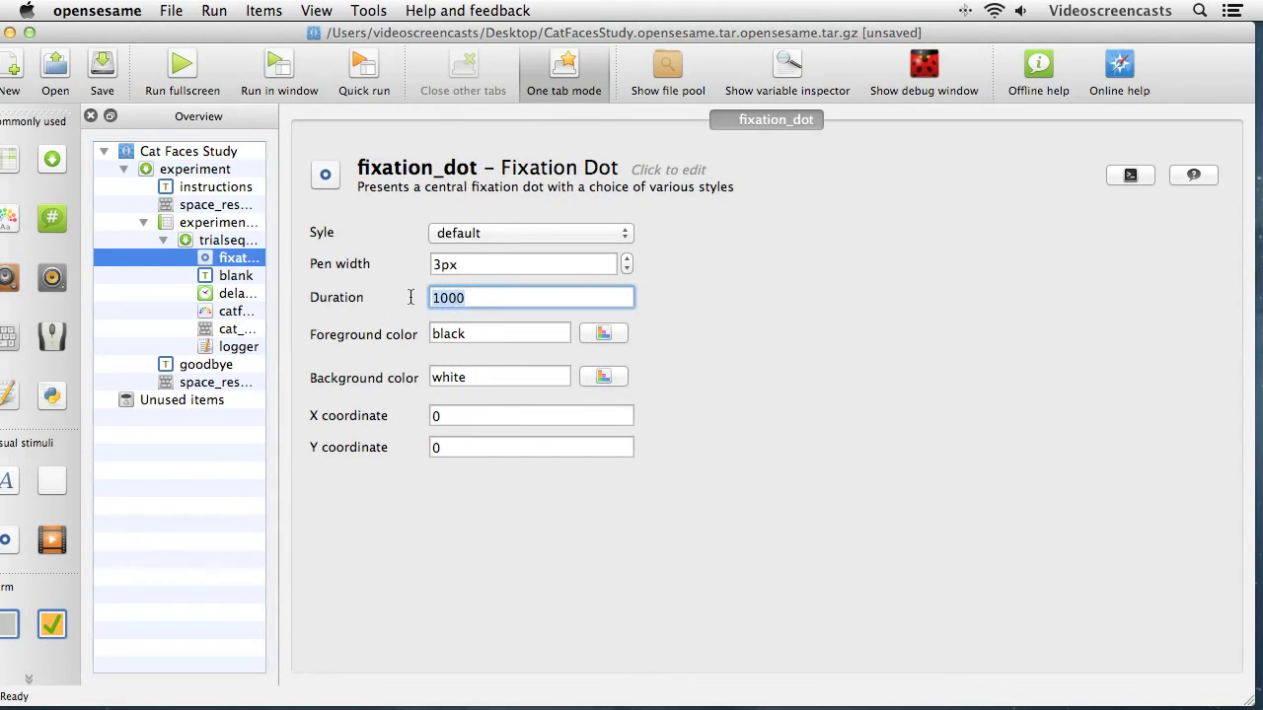
text(500)
click(468, 377)
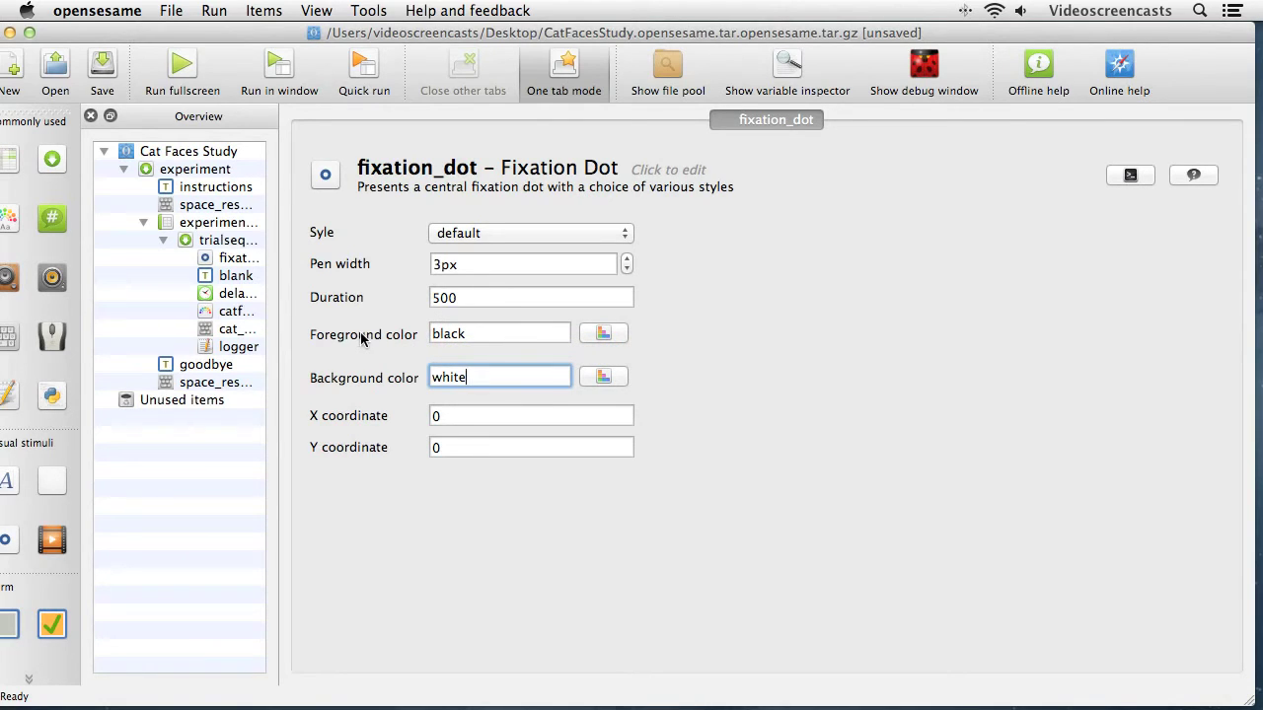
Delete the default message from the blank item's form text and apply the change
click(237, 277)
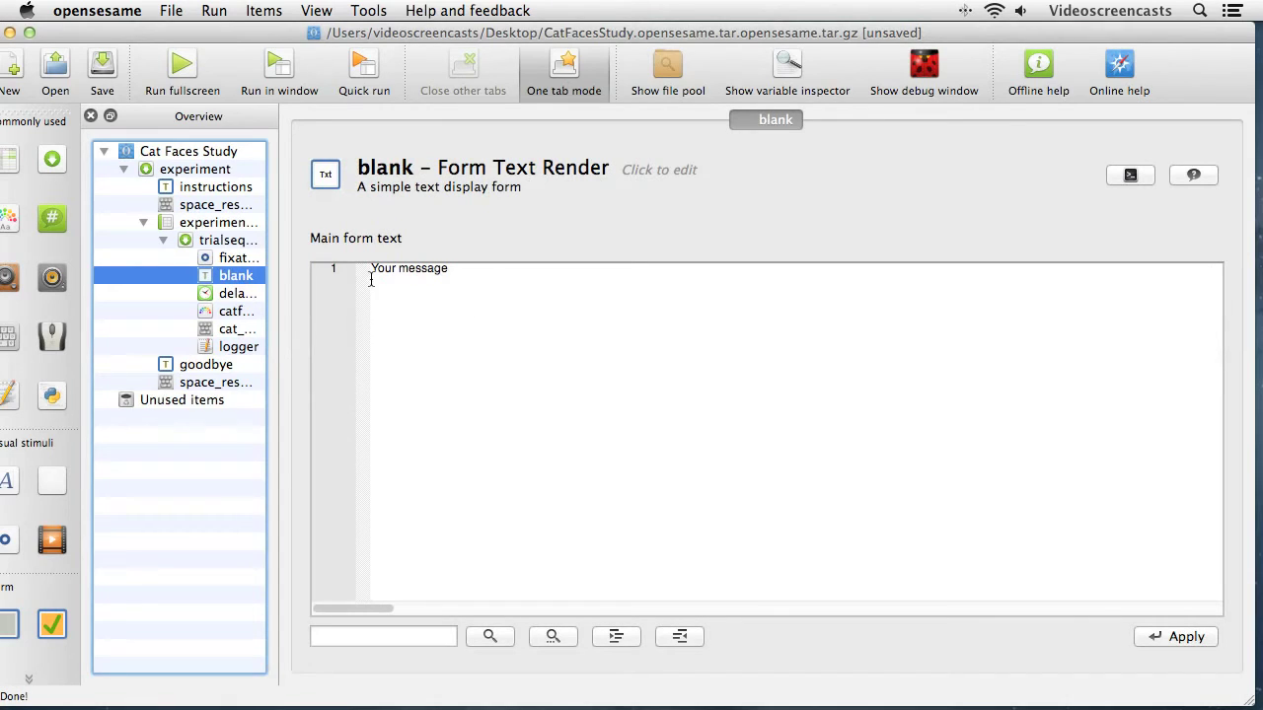
drag(485, 270, 351, 273)
key(BackSpace)
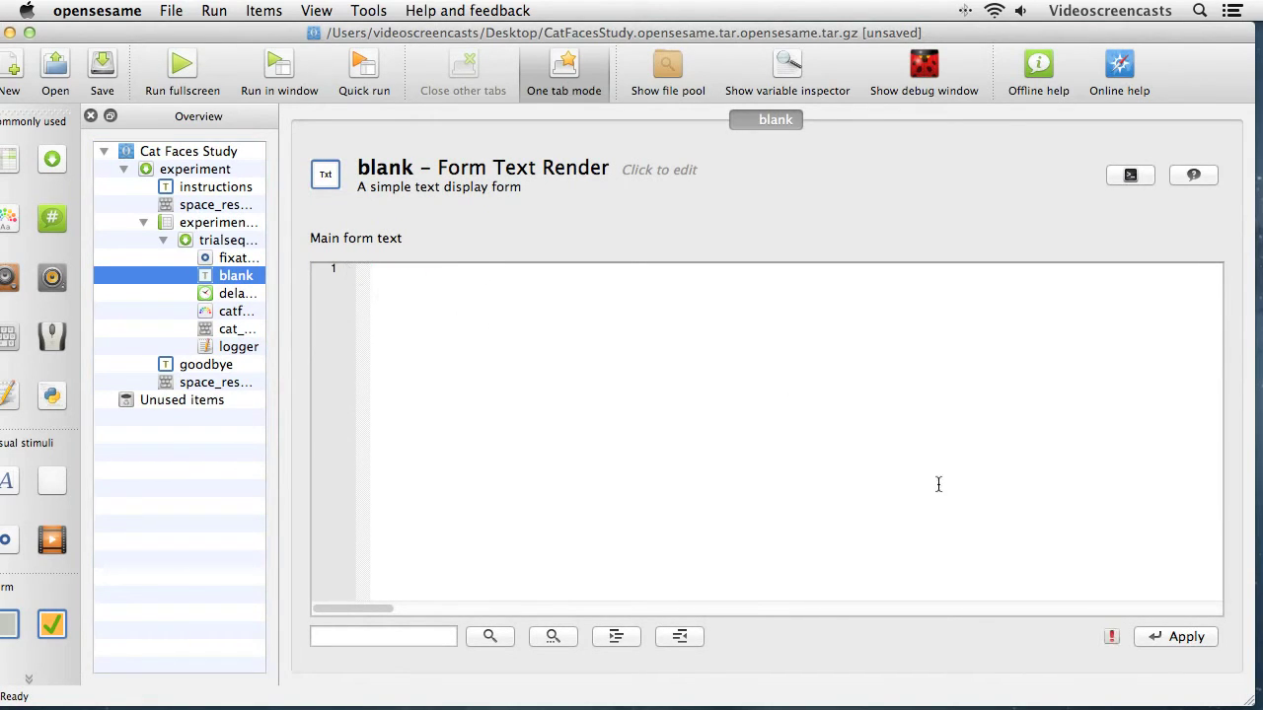
click(1187, 638)
Set the duration of the delay500 item to 500 ms
click(233, 294)
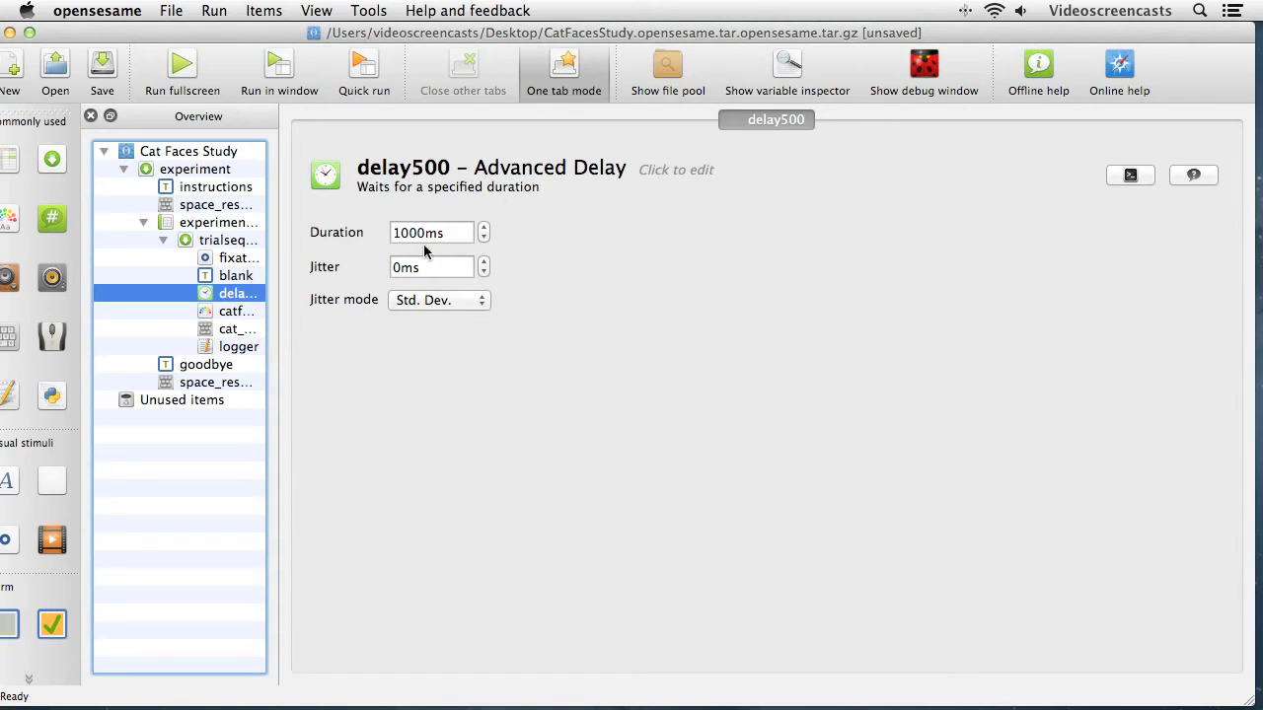
drag(427, 233, 388, 232)
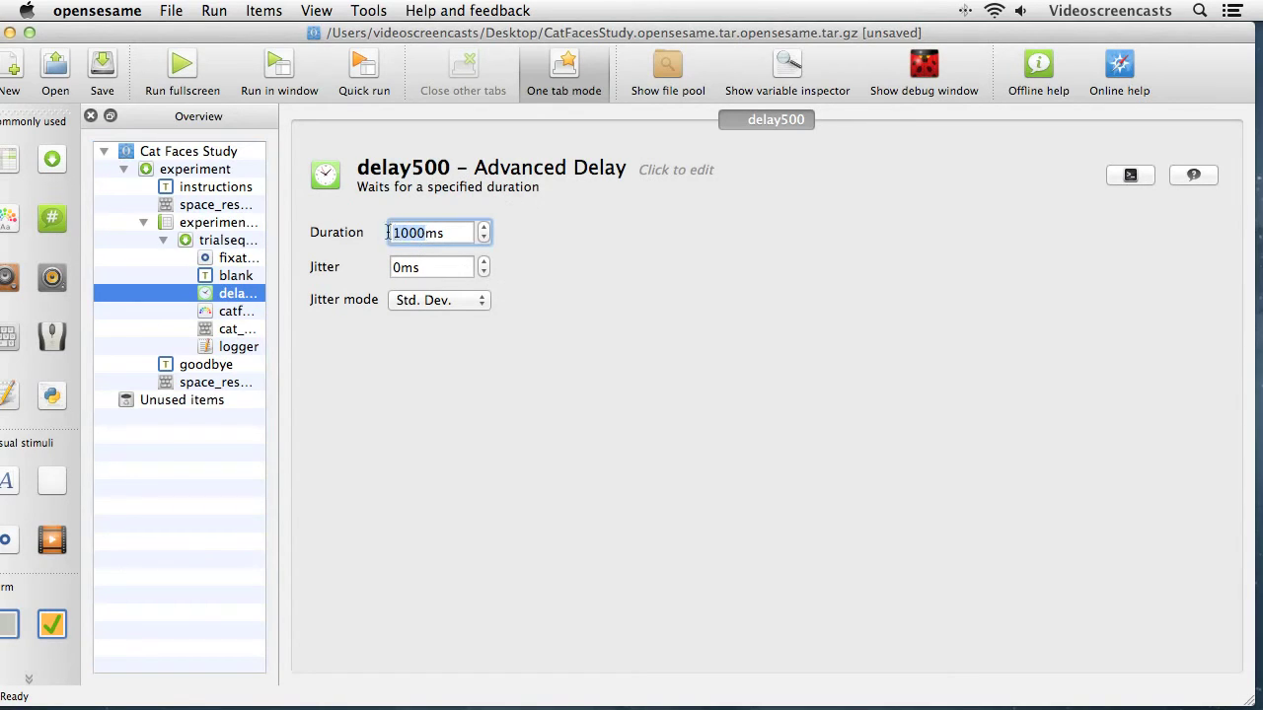
text(500)
click(441, 266)
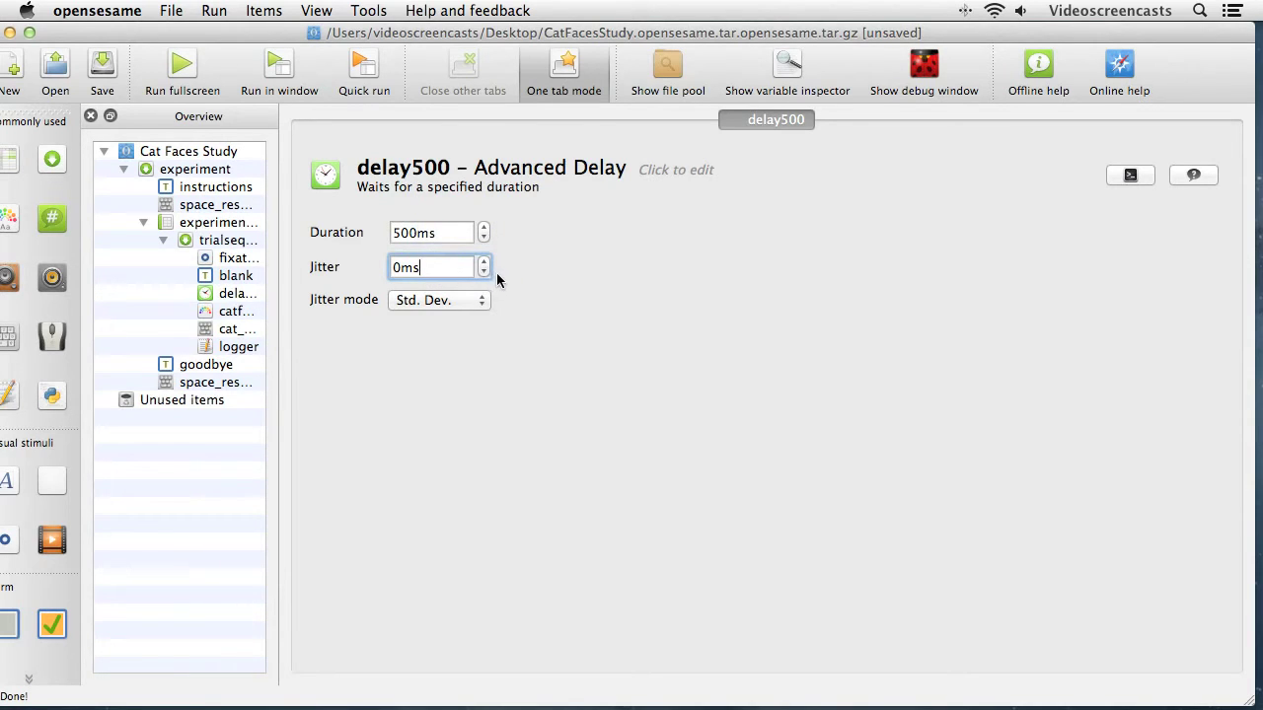
Set the duration of the catface sketchpad to 0
click(242, 317)
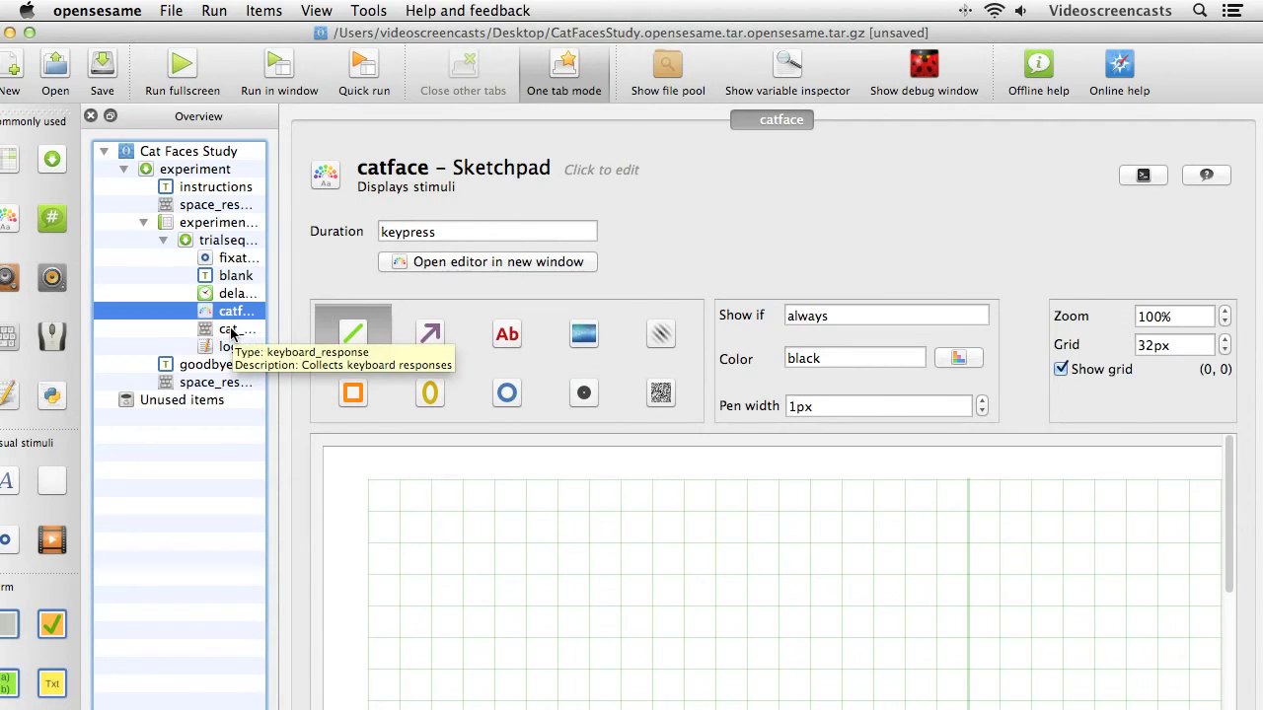
click(449, 231)
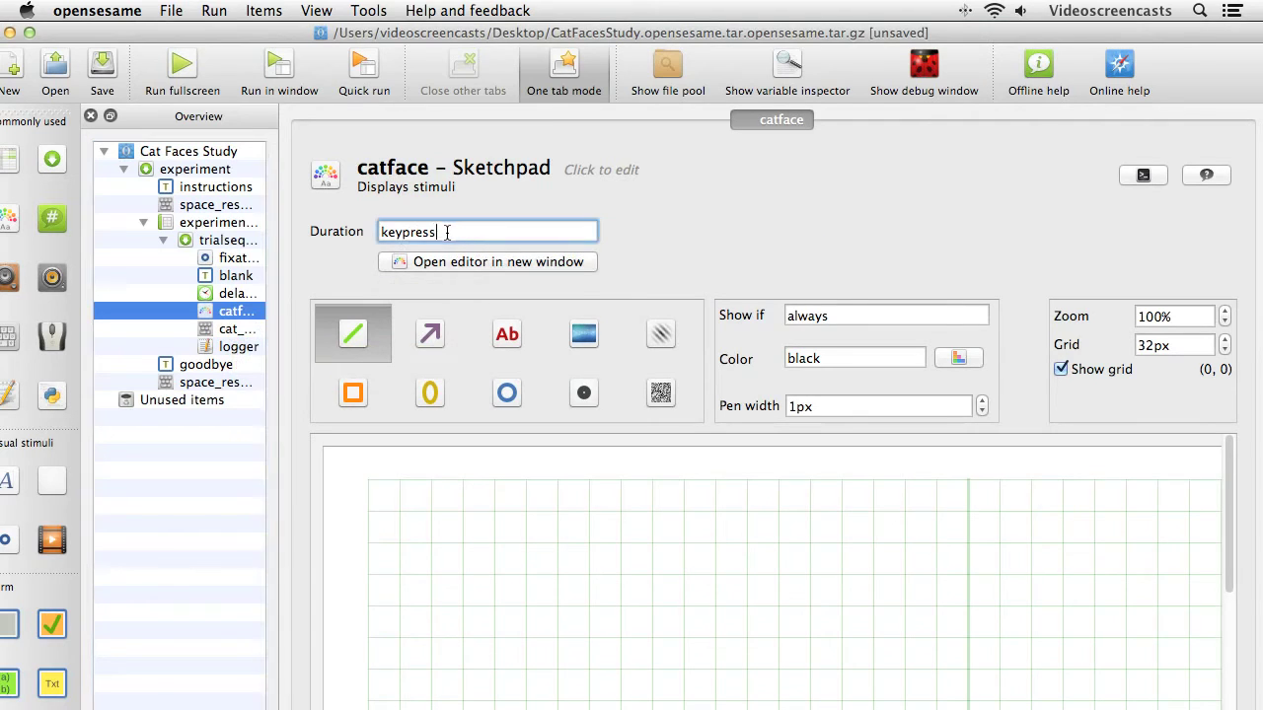
drag(449, 232, 347, 235)
text(0)
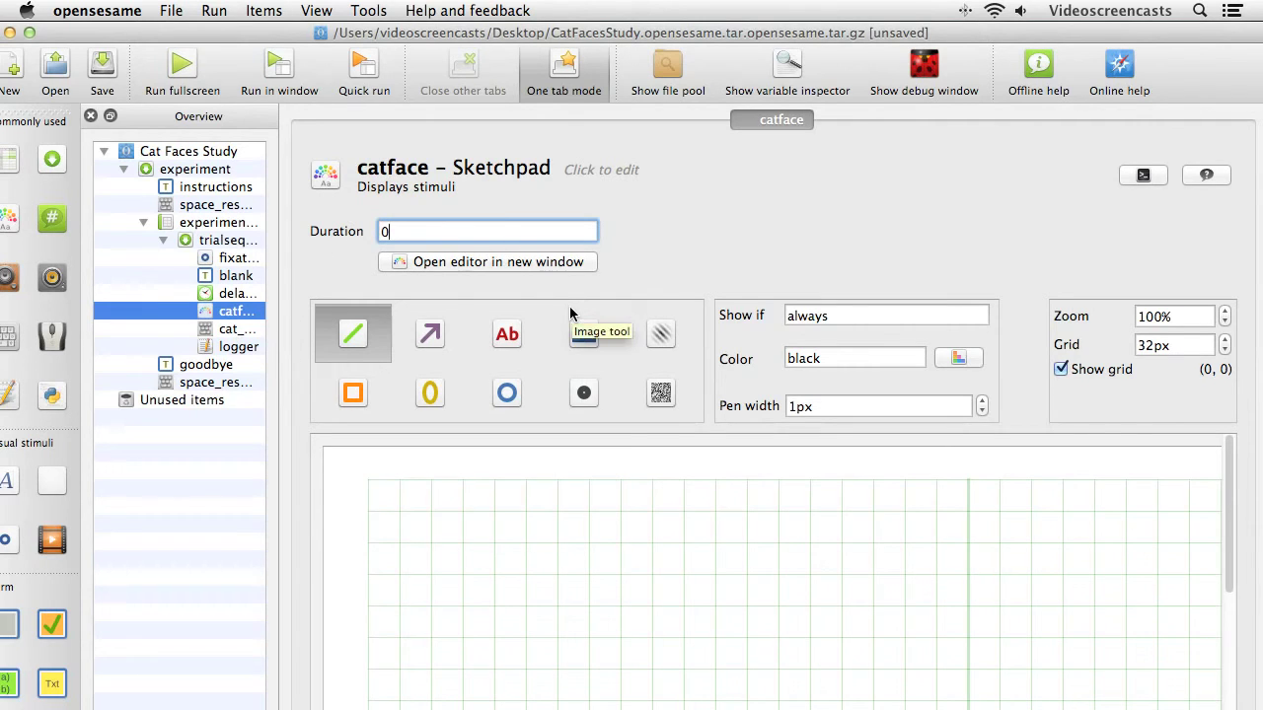
Start placing an image at the centre of the catface sketchpad grid with the Image tool
click(30, 33)
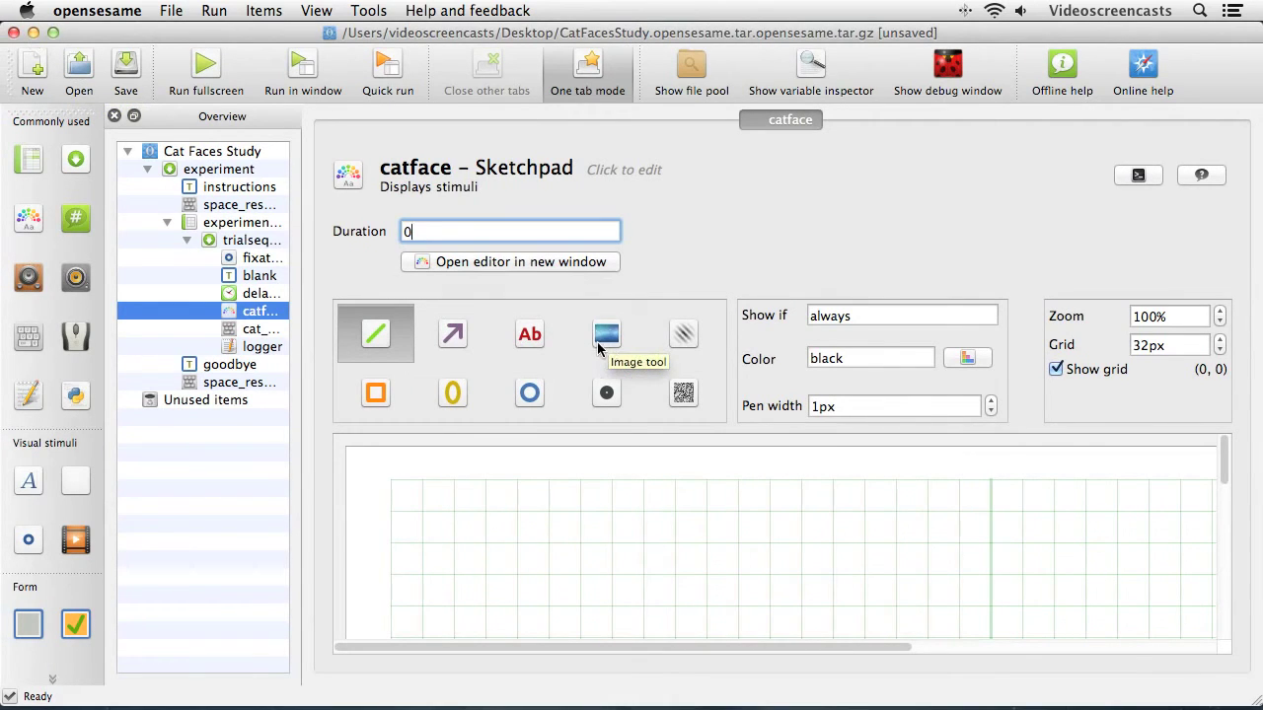
click(602, 341)
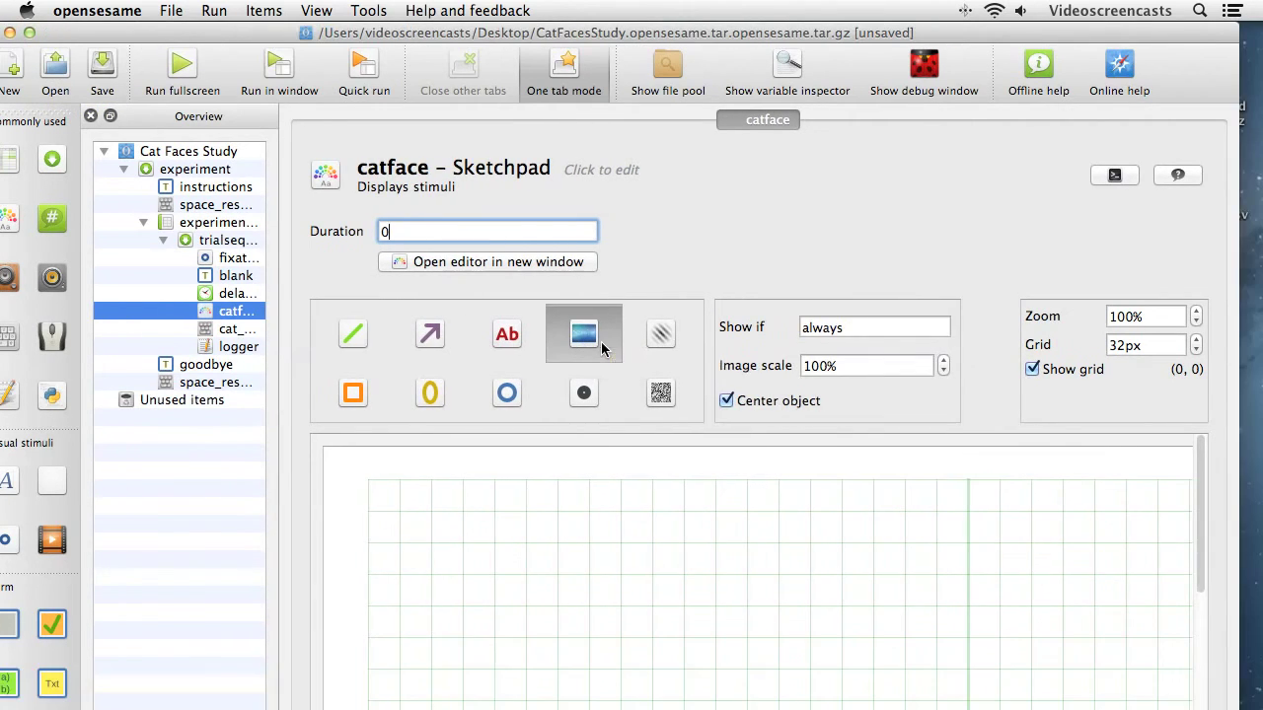
drag(1194, 490, 1193, 623)
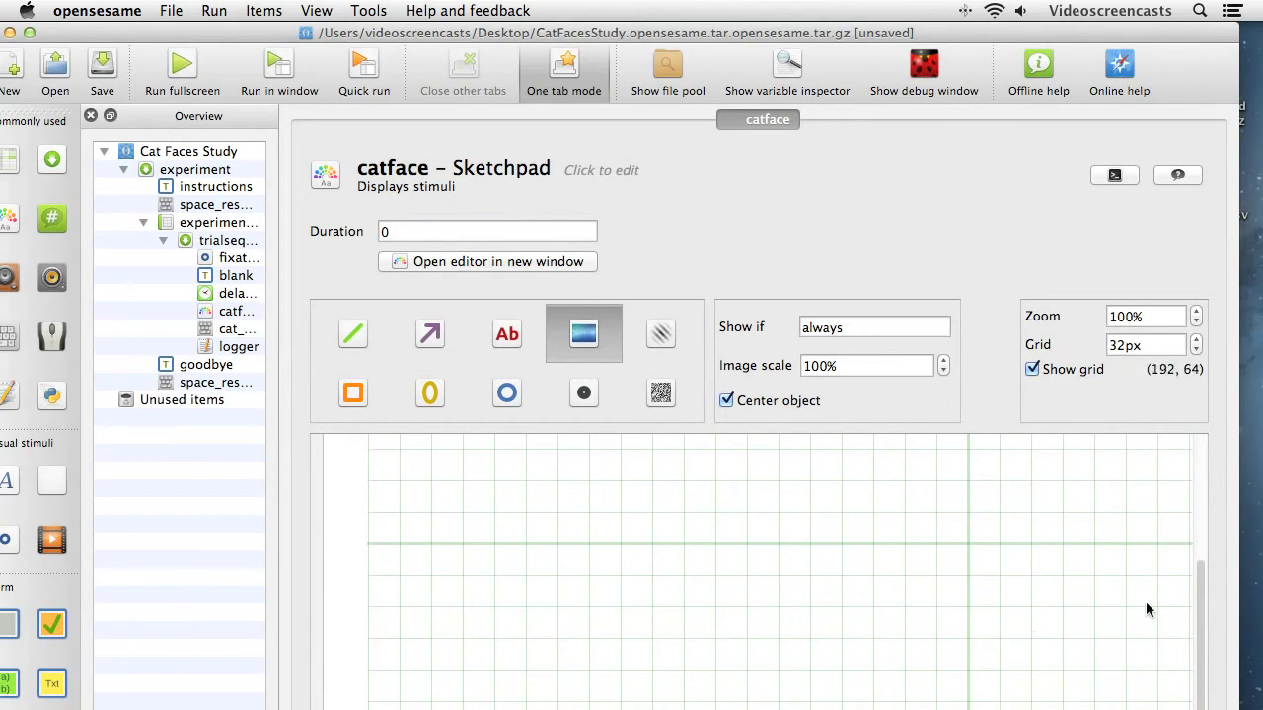
click(966, 550)
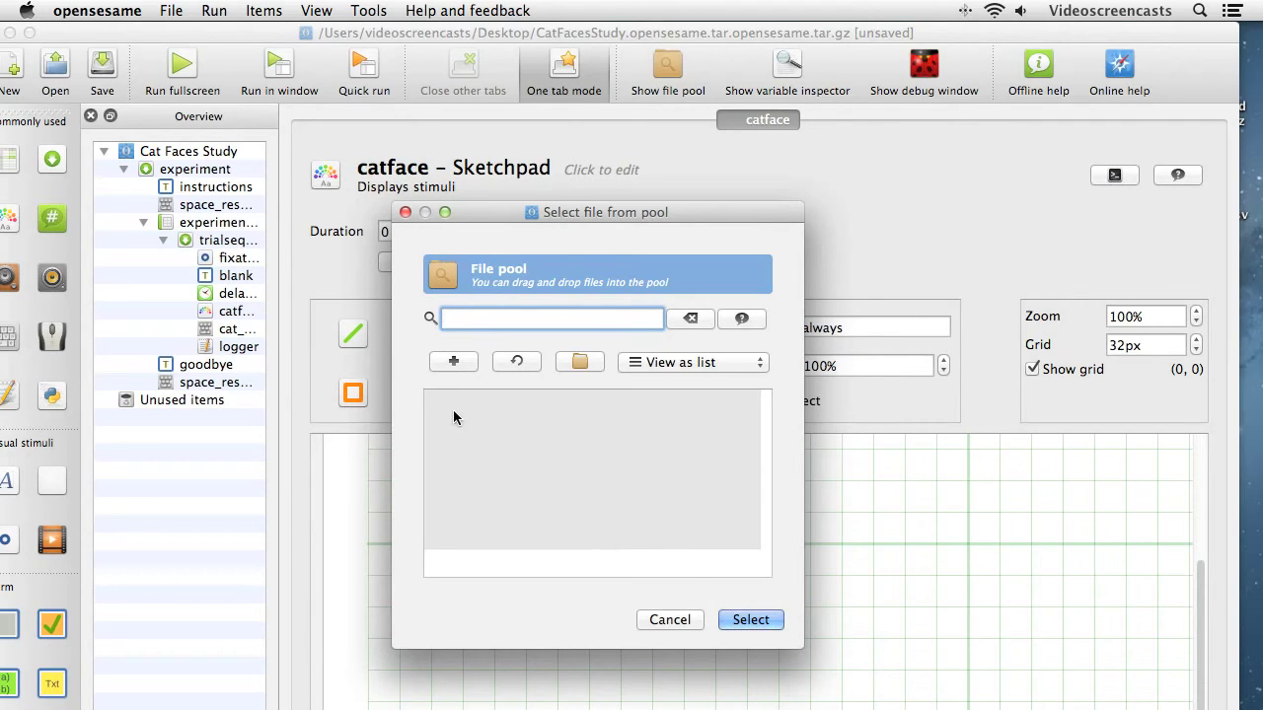
Add the images f01.bmp through m20.bmp from the Cat Face Experiment folder in Documents to the file pool
click(453, 362)
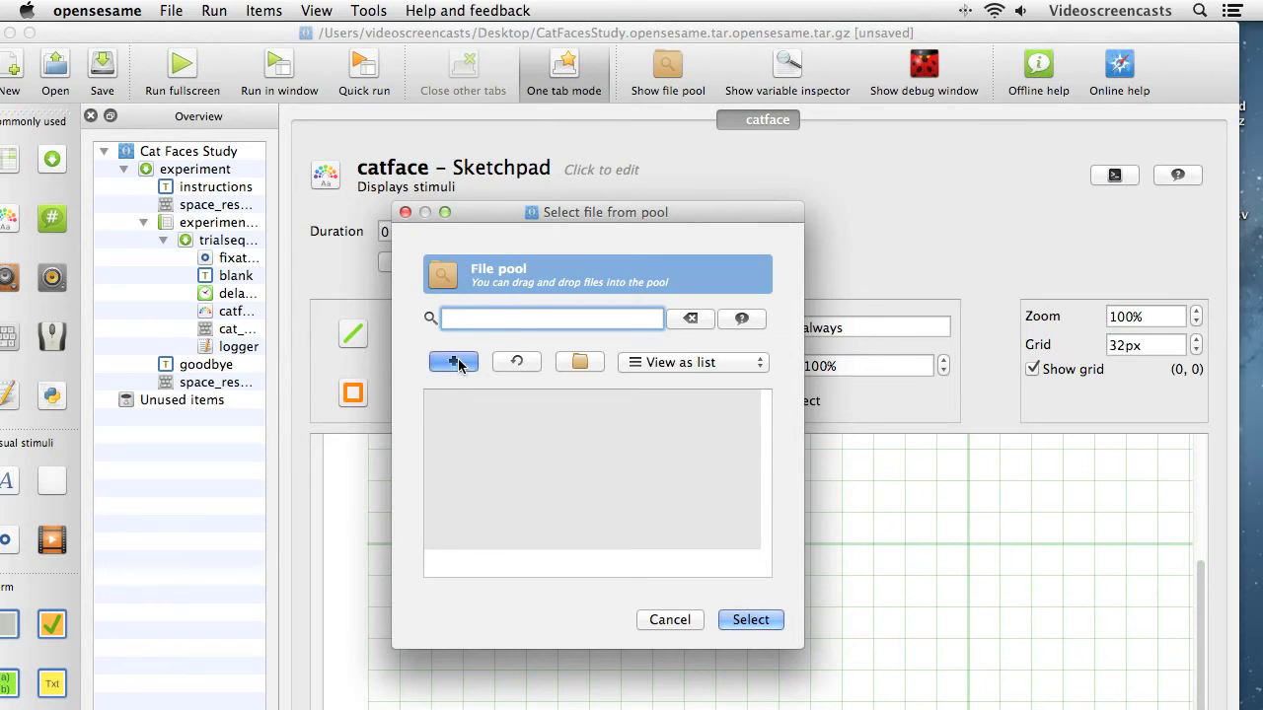
drag(608, 279, 540, 168)
click(482, 344)
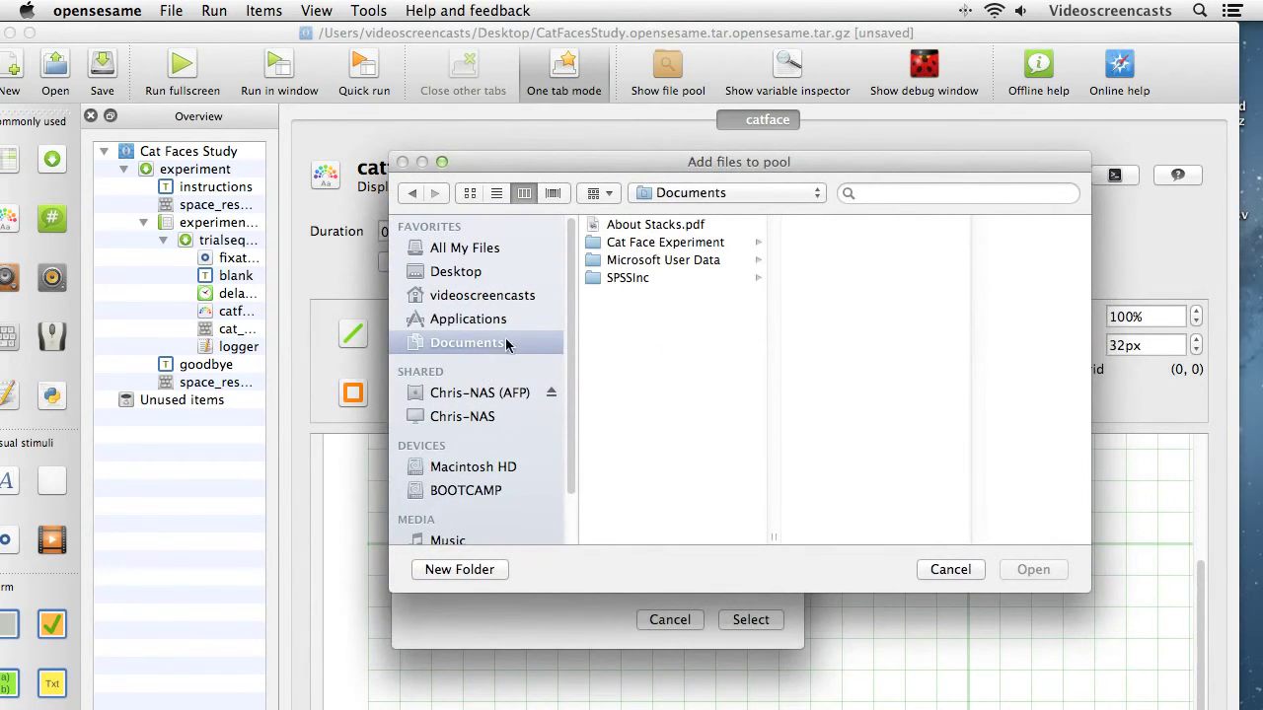
click(627, 248)
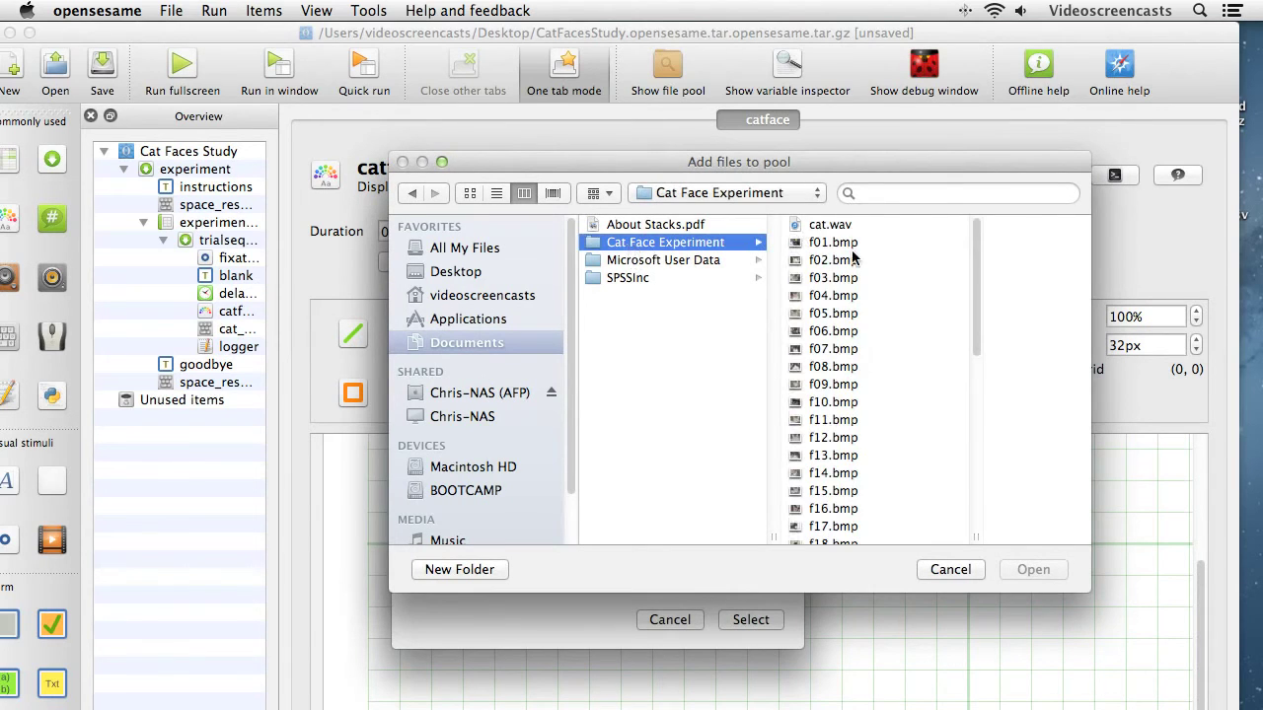
click(845, 244)
mouse_move(878, 268)
mouse_down()
mouse_move(881, 367)
mouse_move(880, 259)
mouse_up()
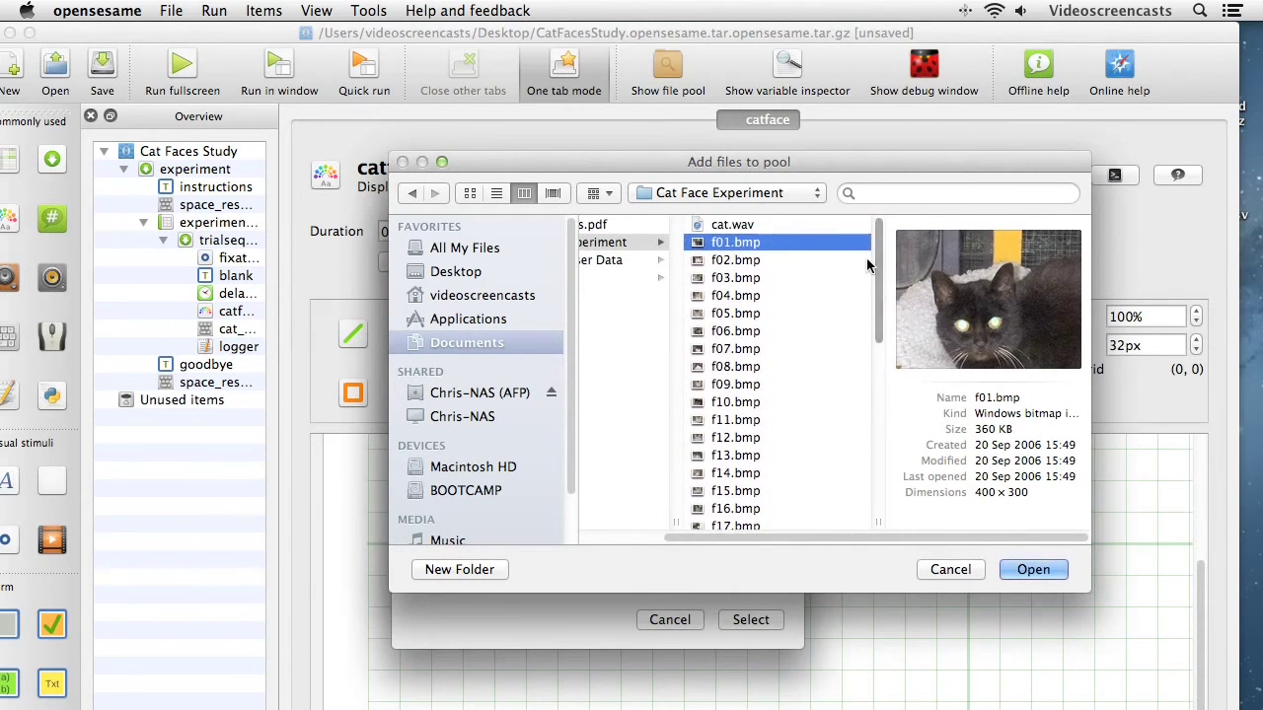
scroll(745, 414, down, 3)
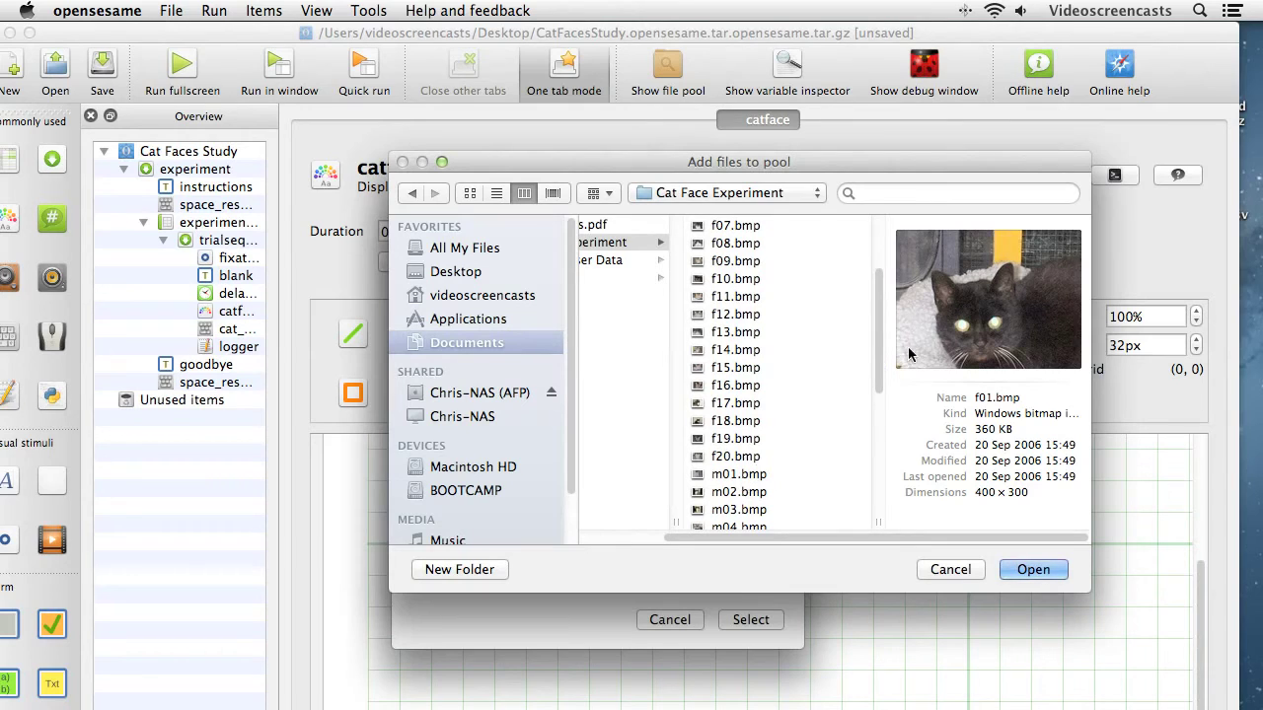
drag(879, 358, 856, 516)
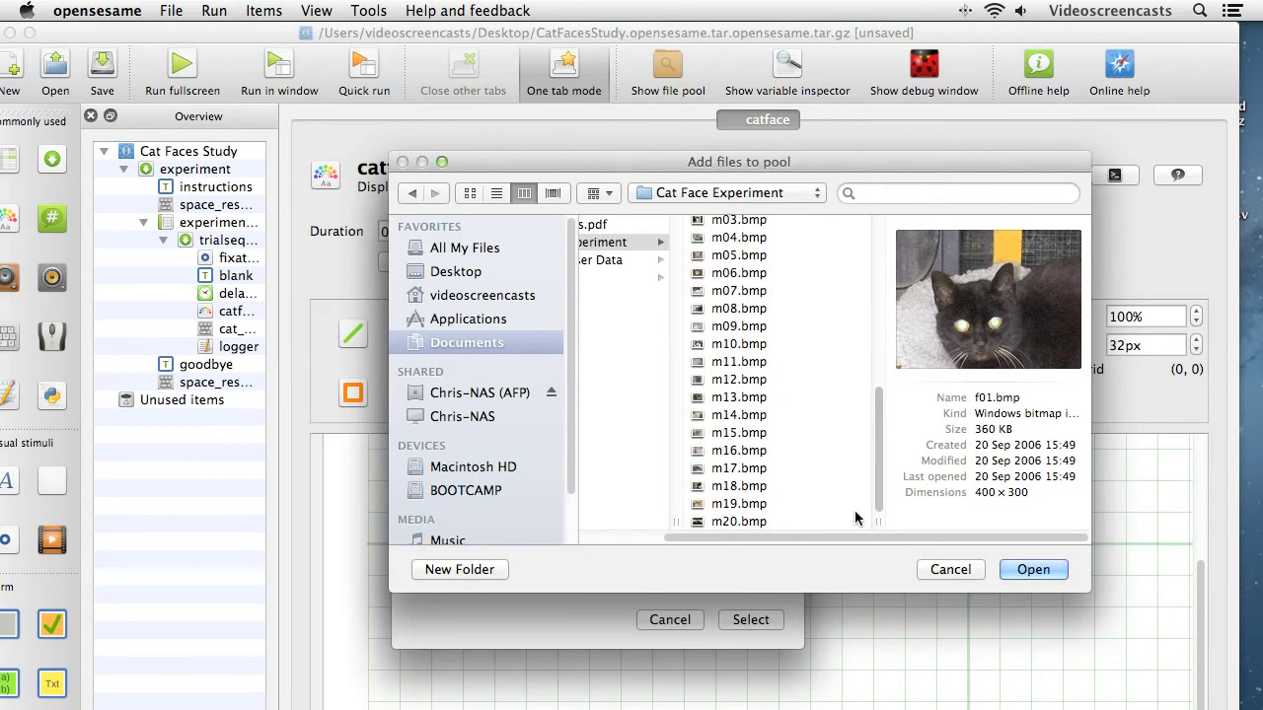
shift+click(740, 523)
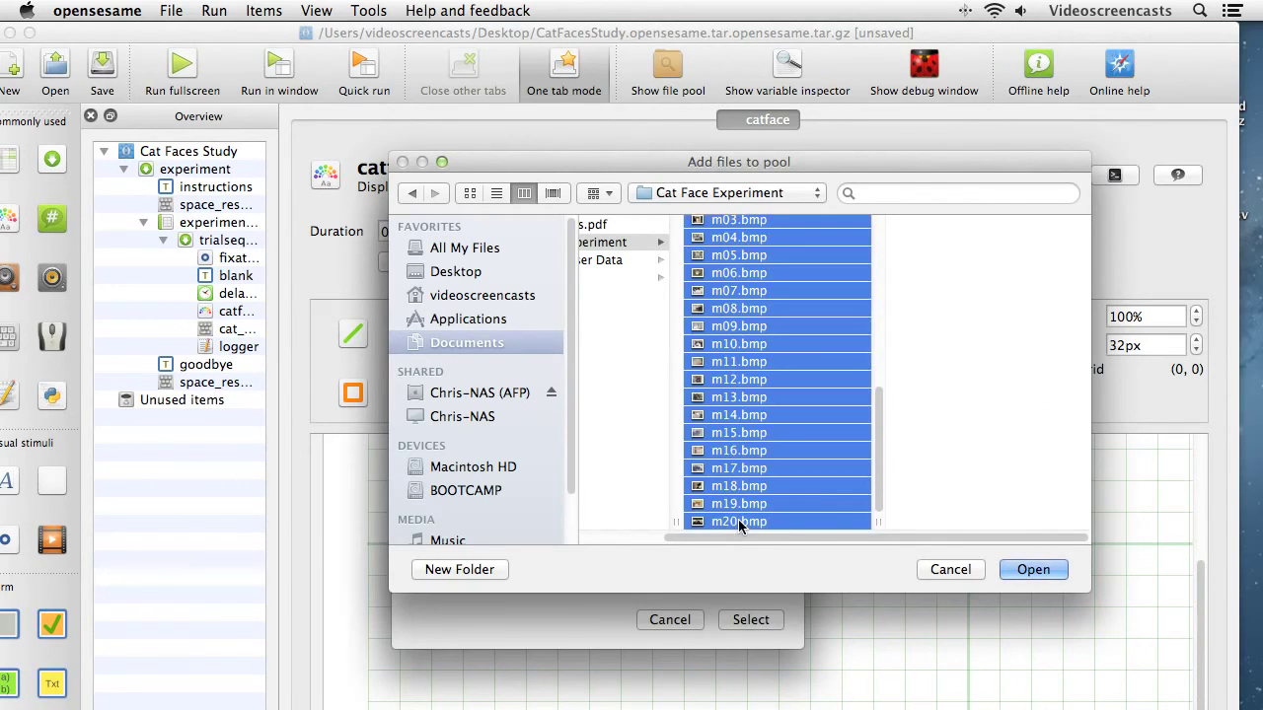
click(1022, 570)
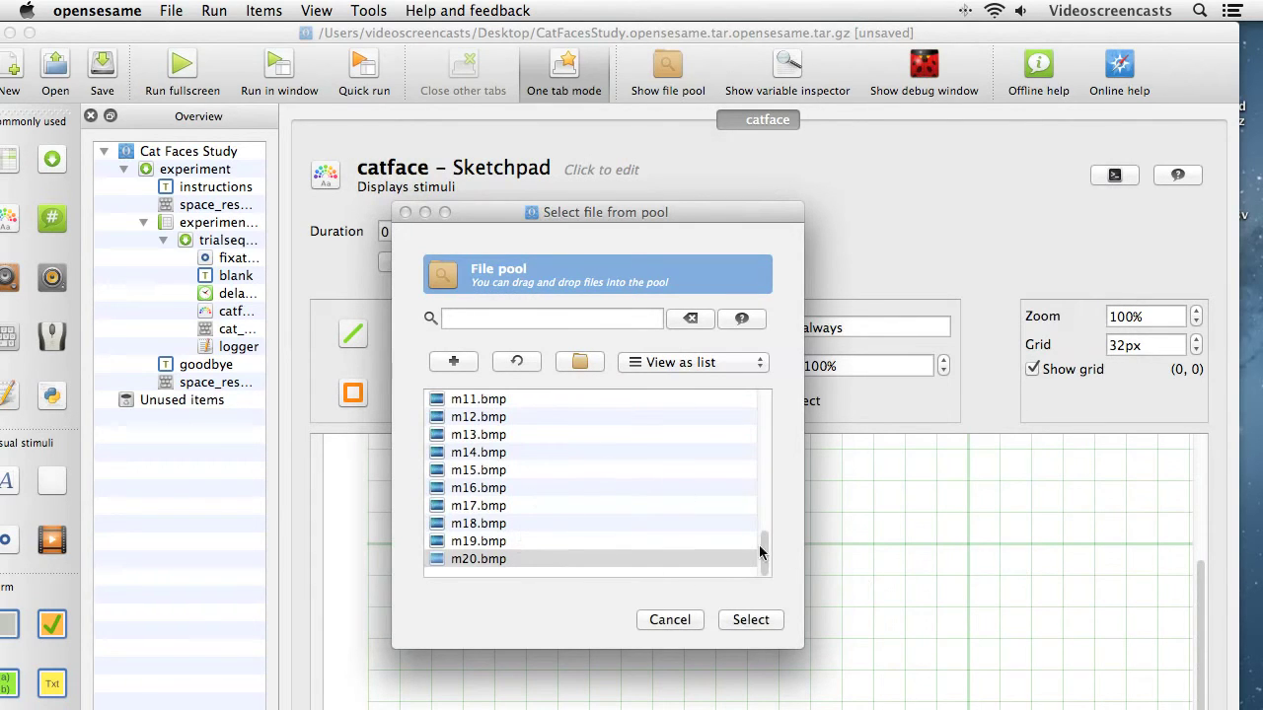
Choose f01.bmp from the file pool as the image on the catface sketchpad
drag(760, 556, 762, 427)
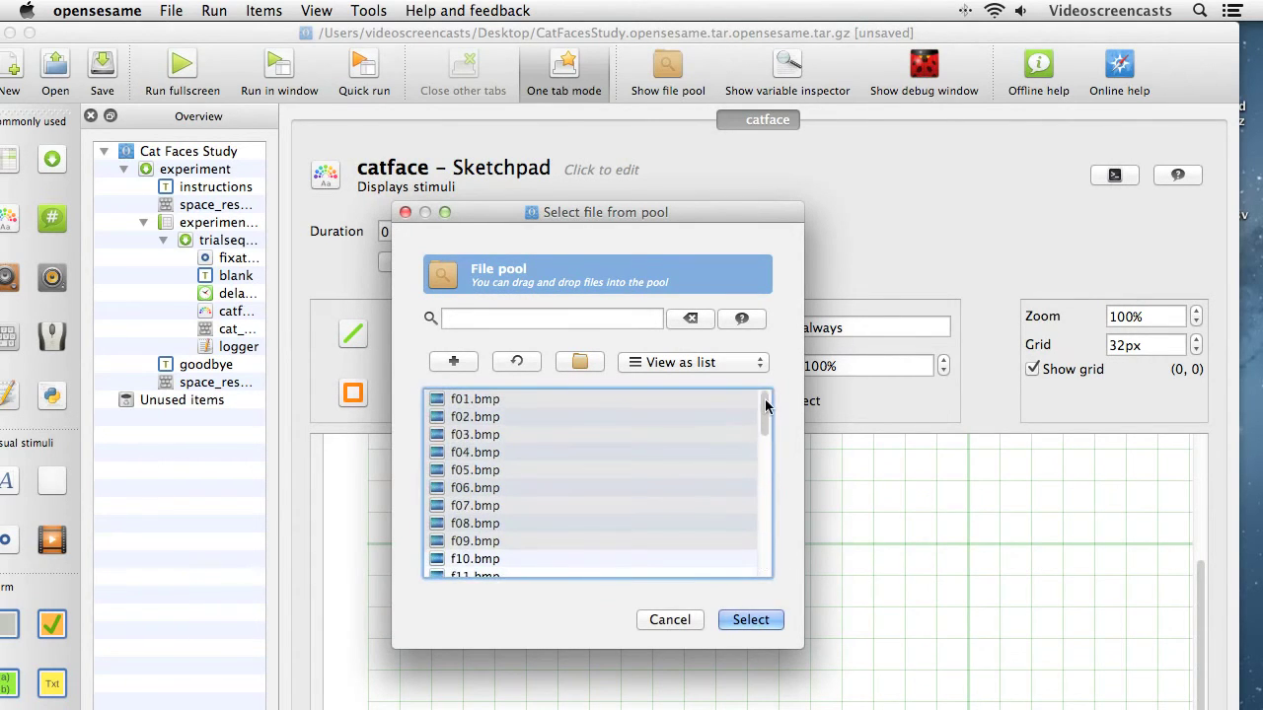
click(631, 474)
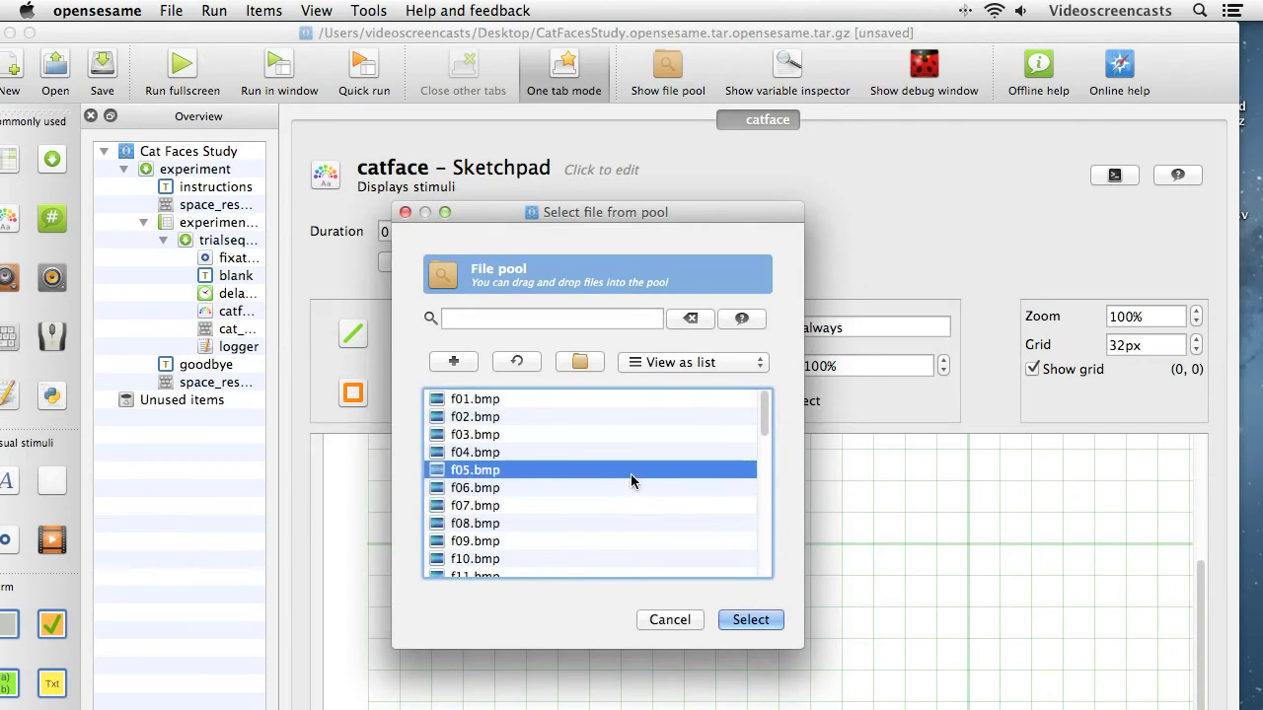
click(531, 398)
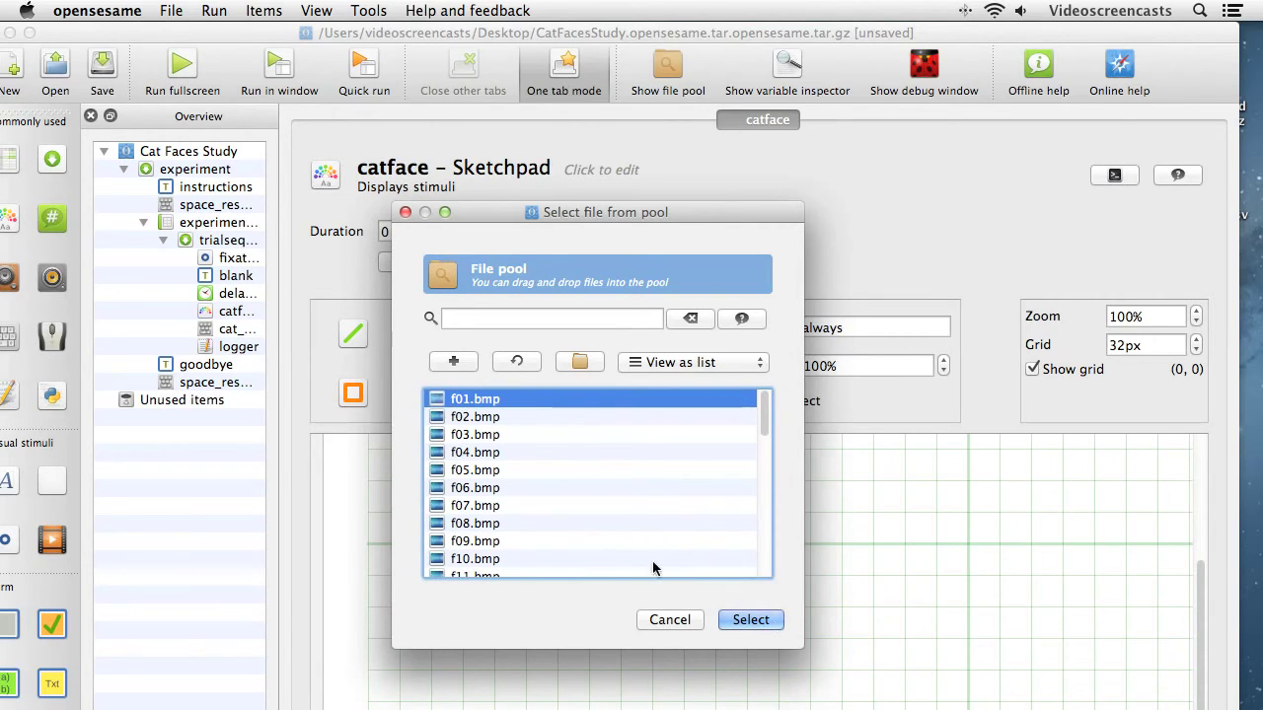
click(749, 620)
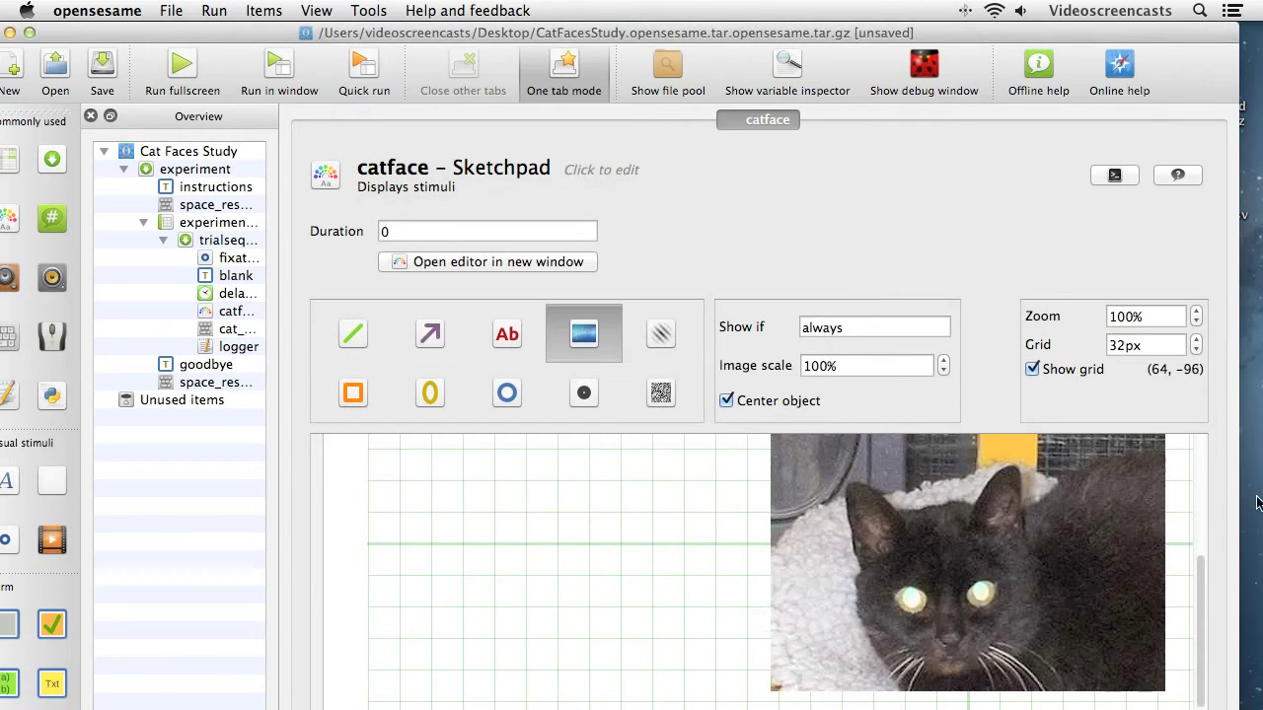
Set the allowed responses of the cat_response item to z;m
click(227, 330)
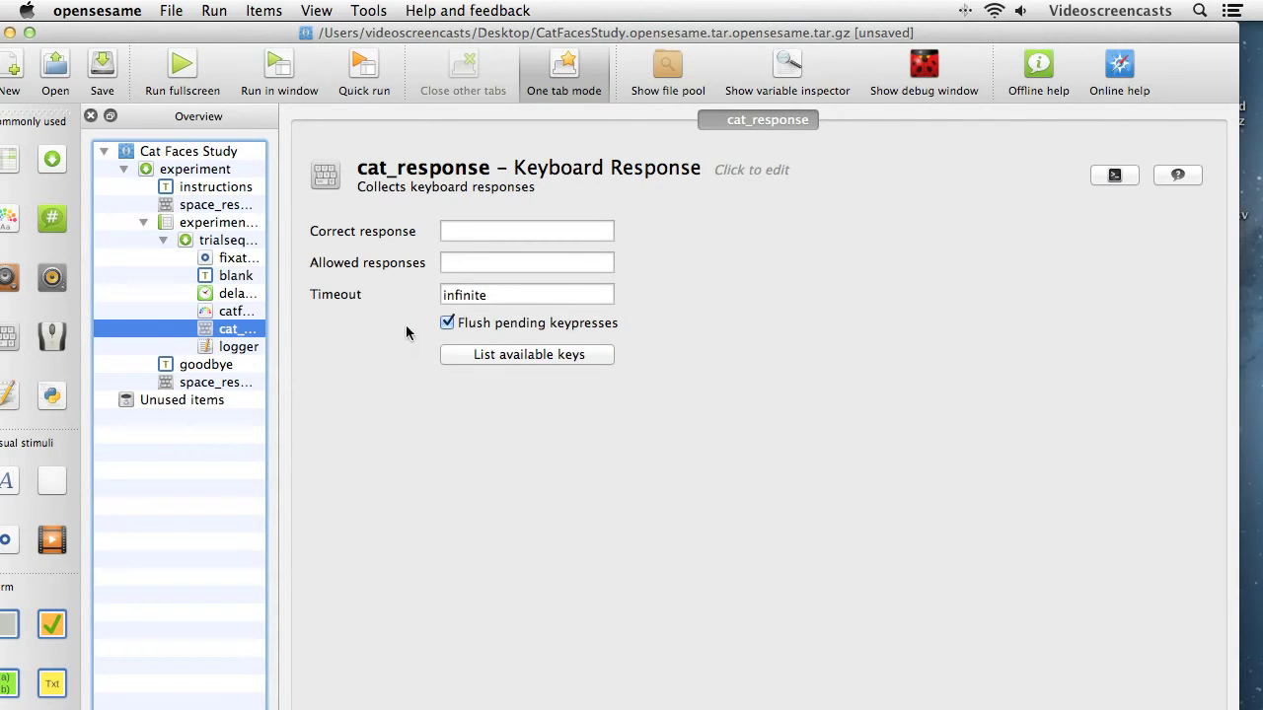
click(455, 232)
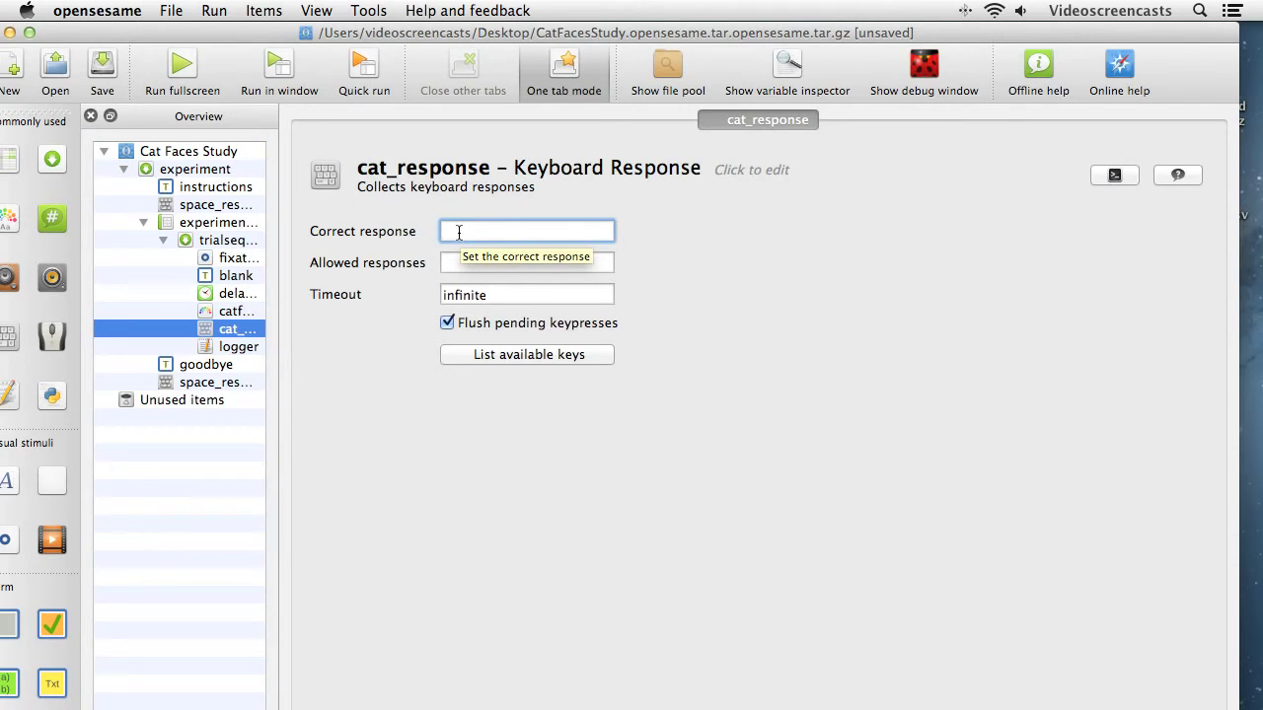
click(452, 262)
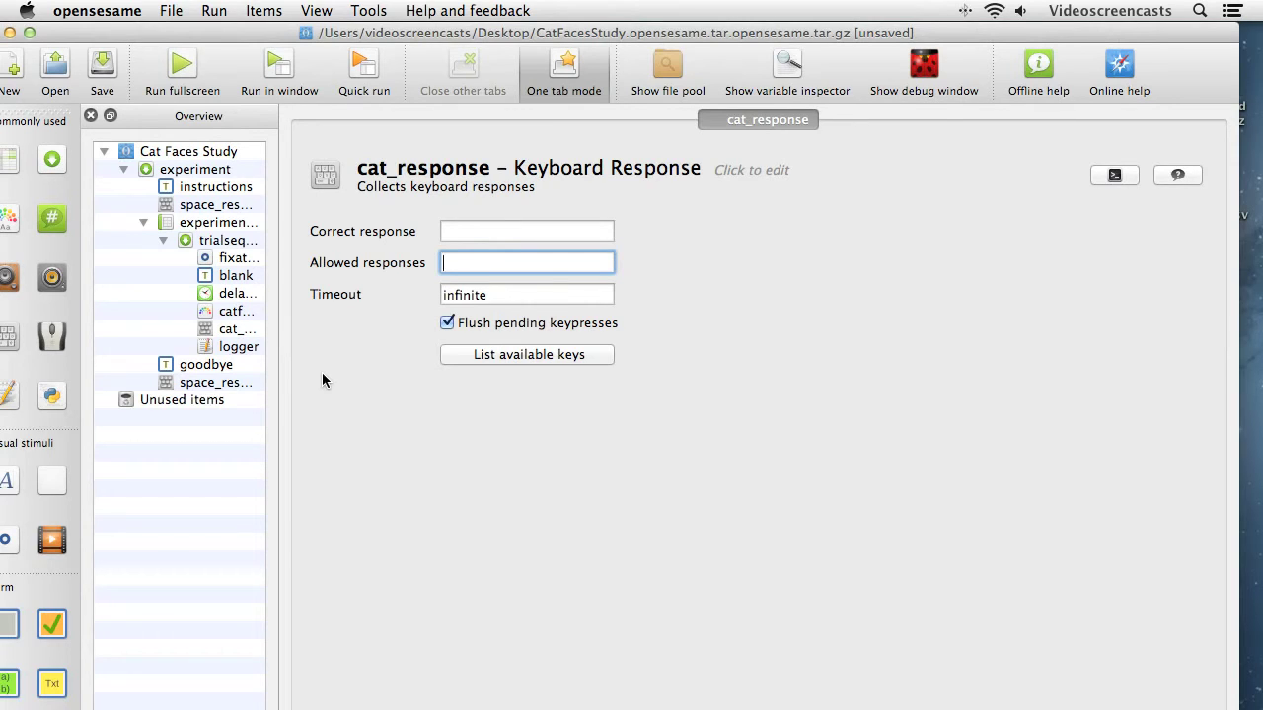
text(z;m)
click(513, 293)
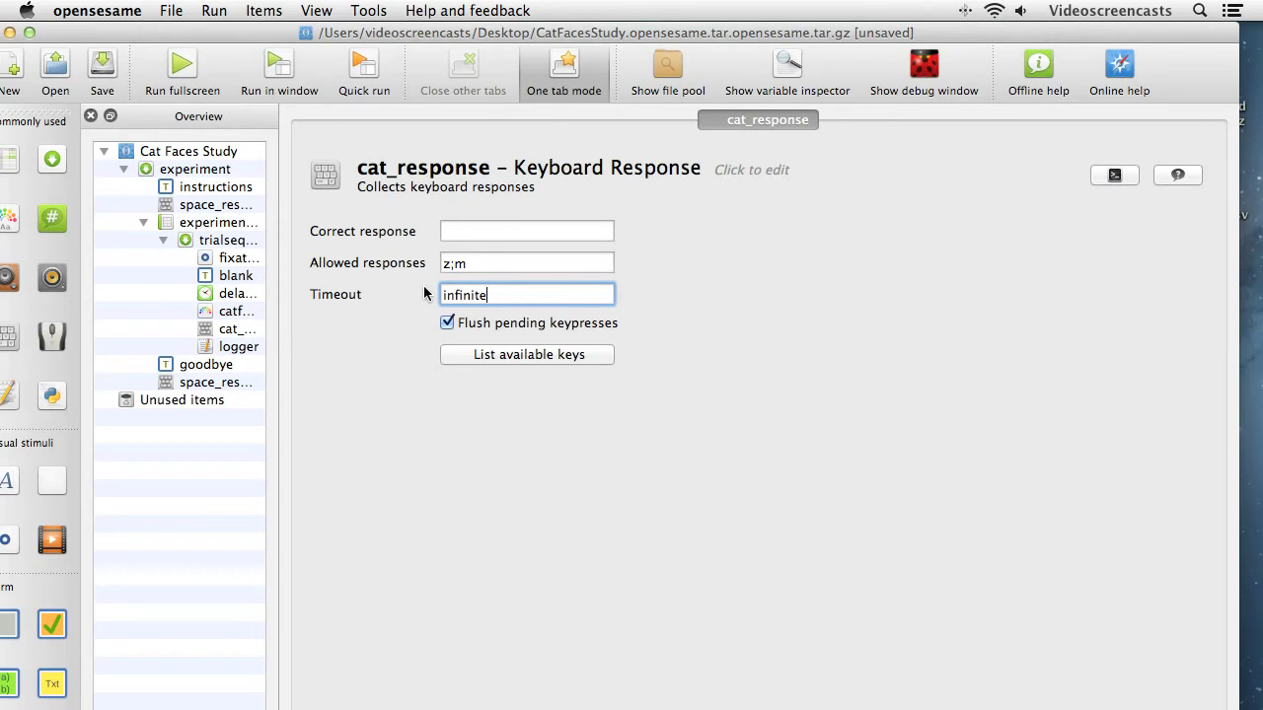
Set the number of cycles in experimentloop to 40
click(250, 347)
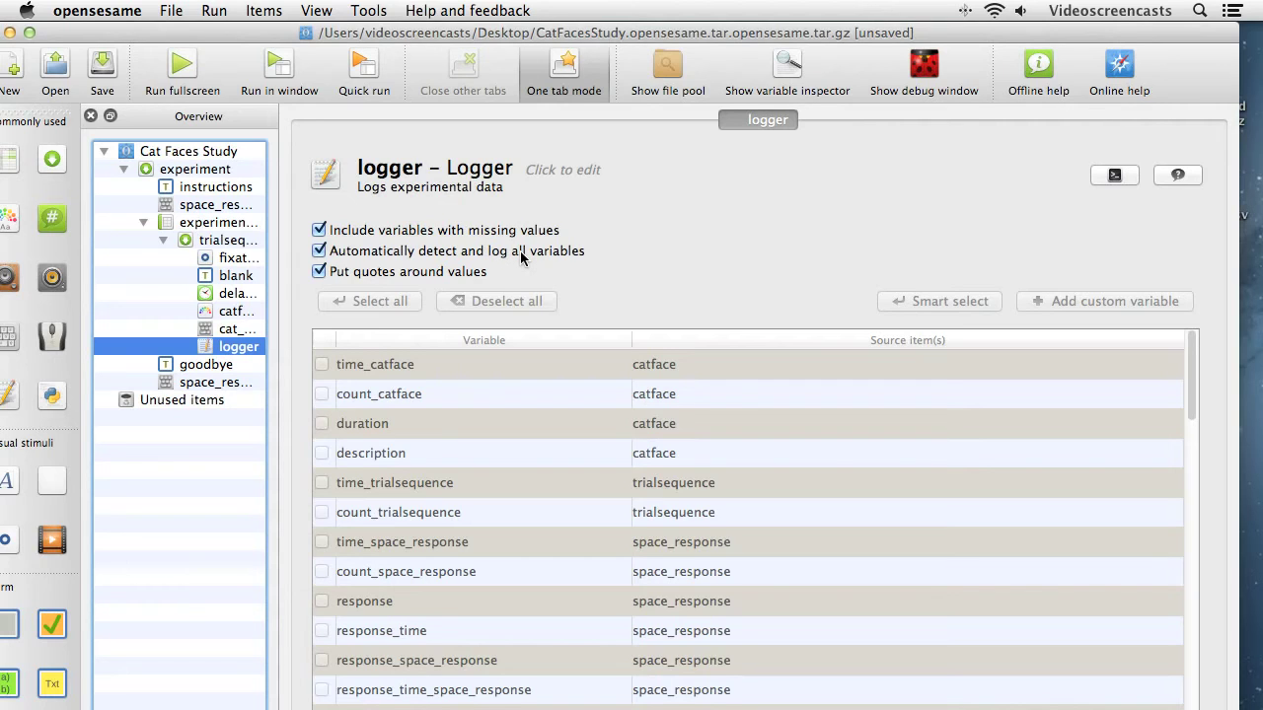
click(221, 226)
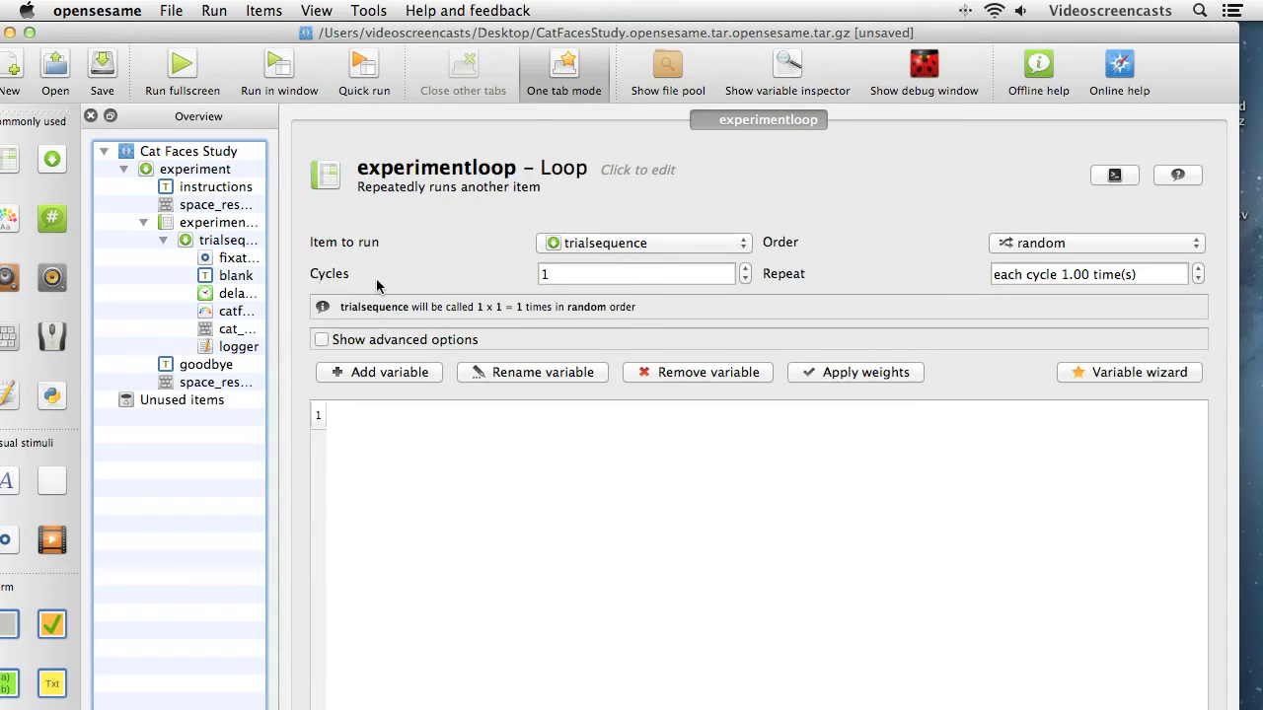
click(586, 276)
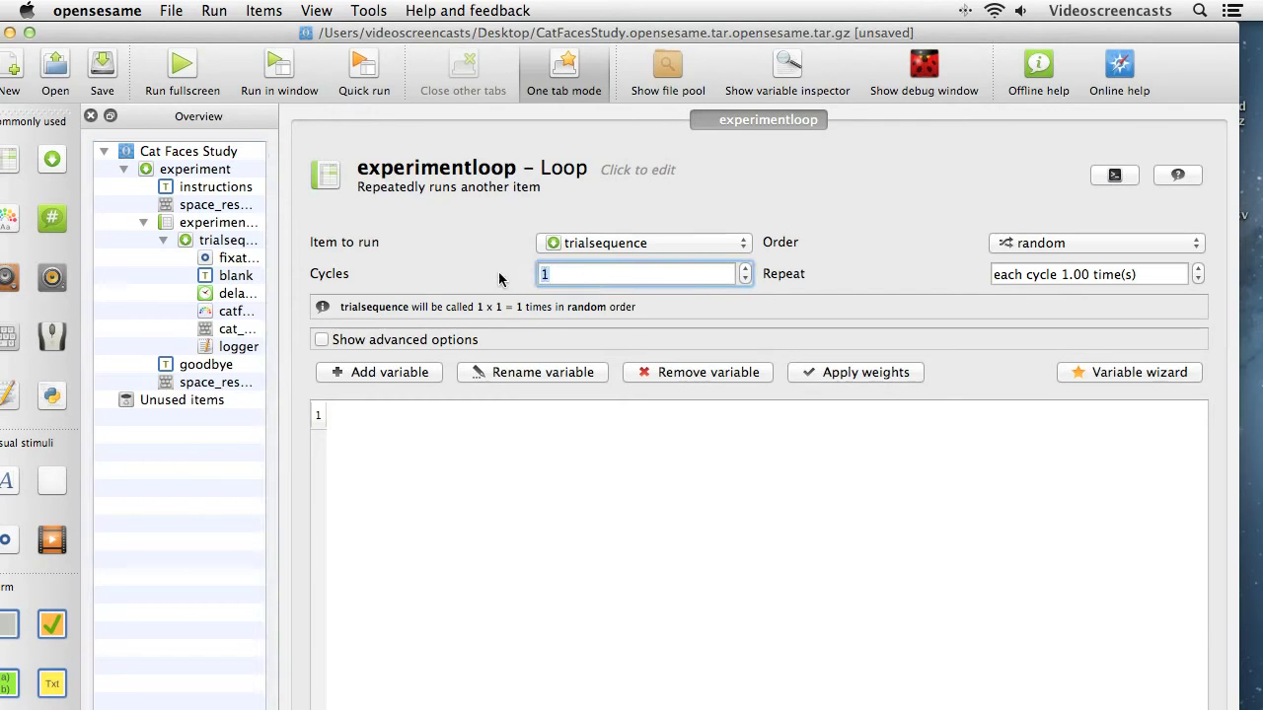
text(40)
key(Return)
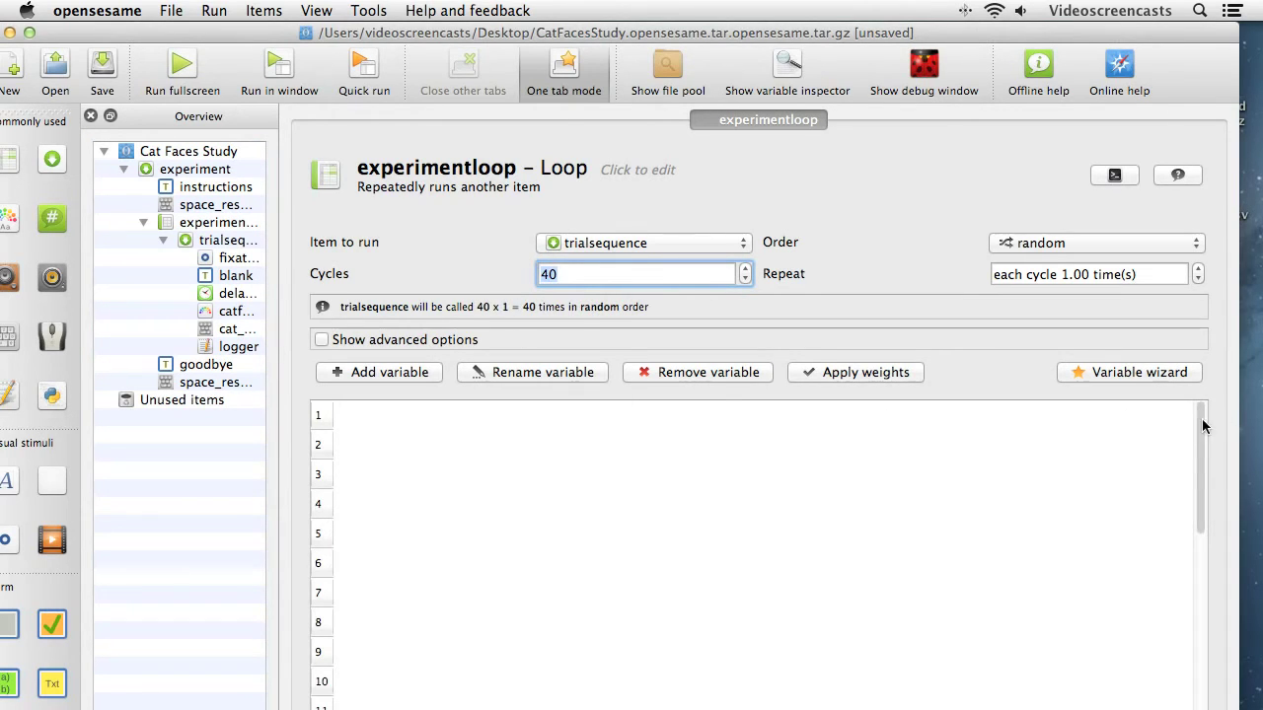
drag(1199, 424, 1168, 706)
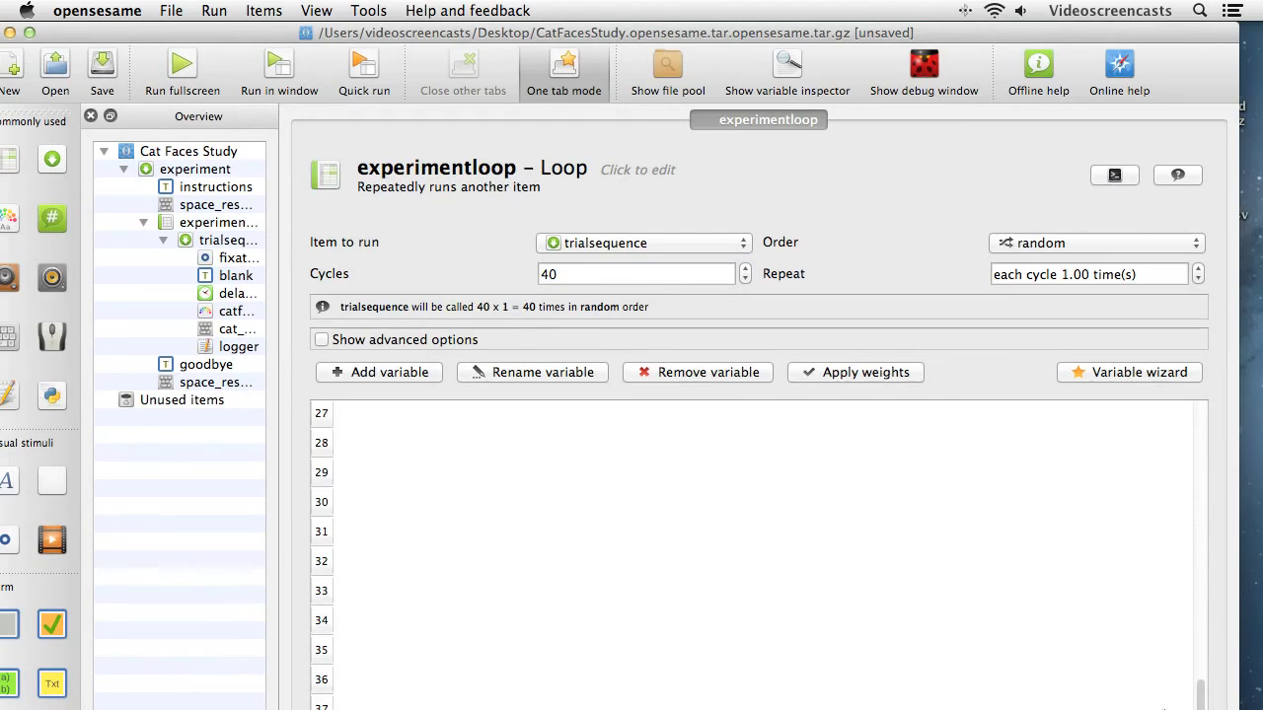
click(29, 32)
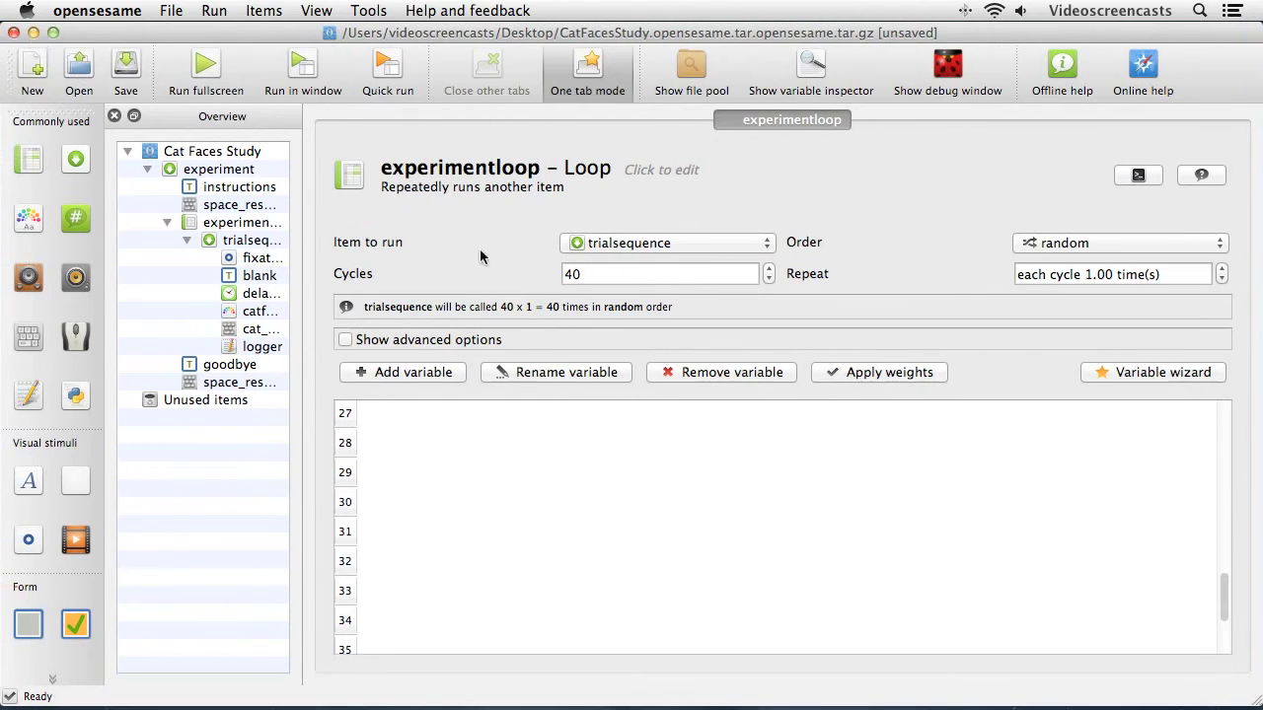
drag(1225, 591, 1223, 403)
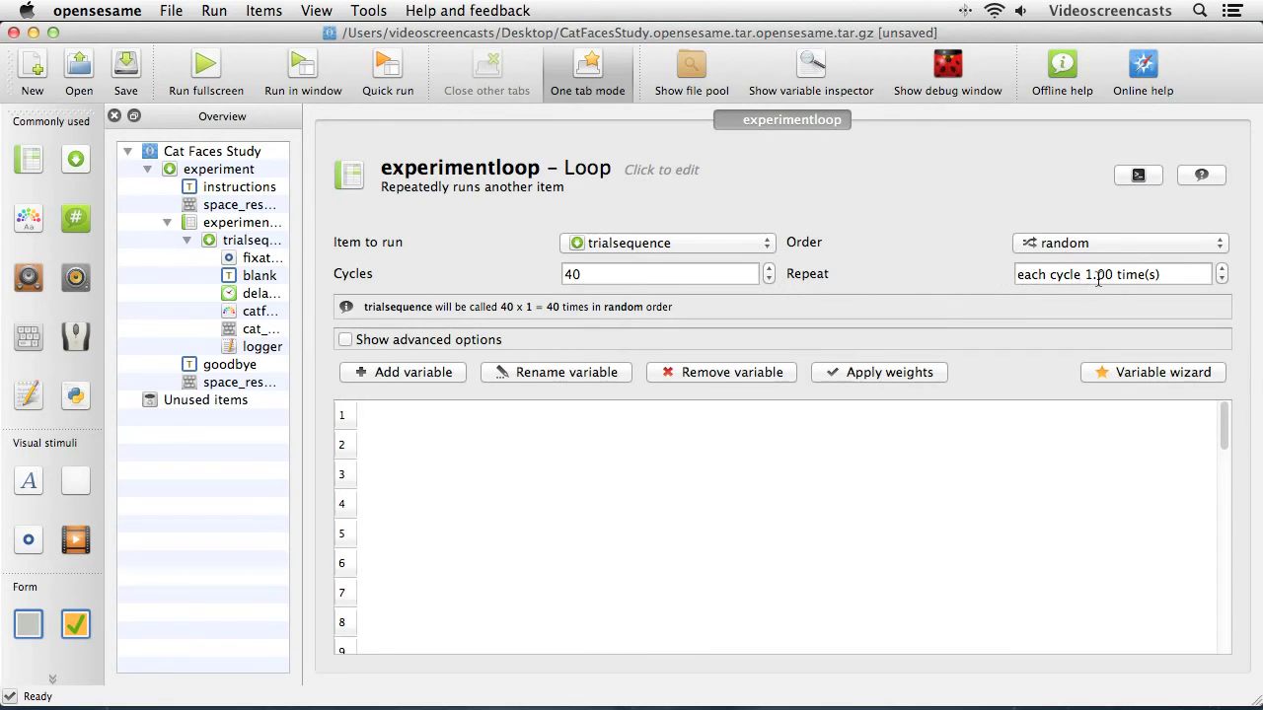
Try a repeat of 2.00 times per cycle in experimentloop and restore the repeat to 1.00
click(1223, 269)
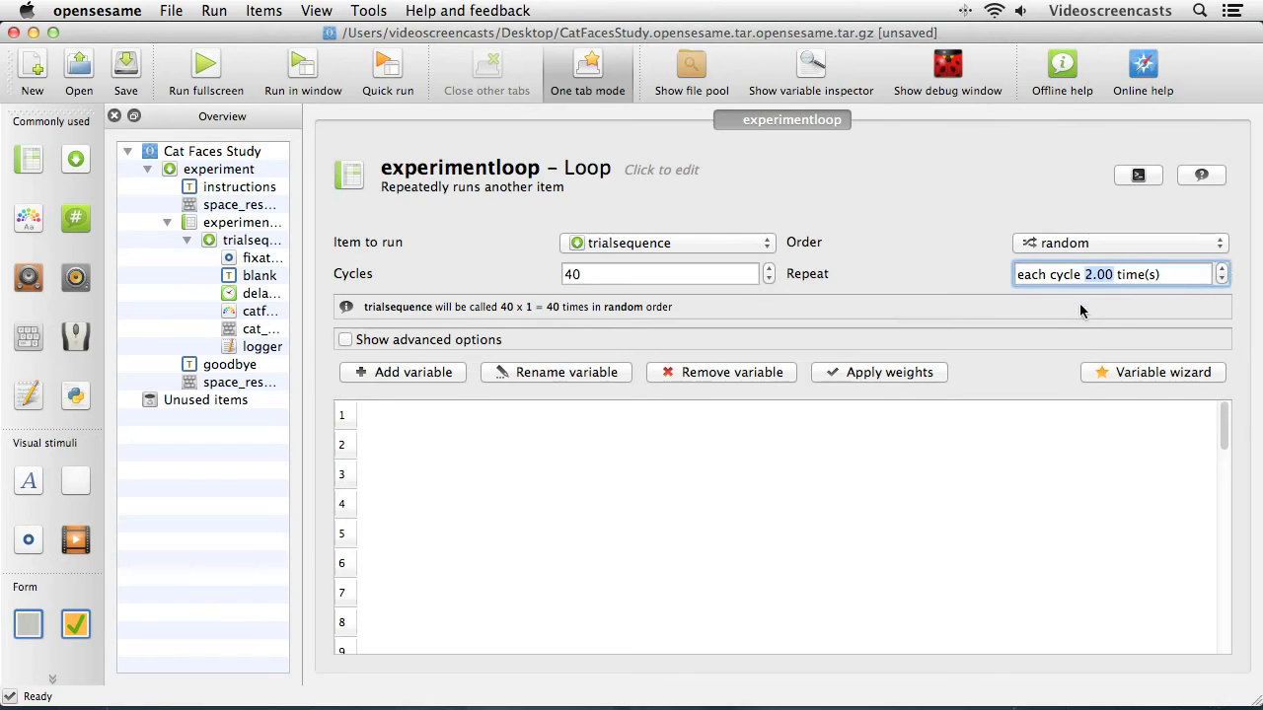
click(608, 282)
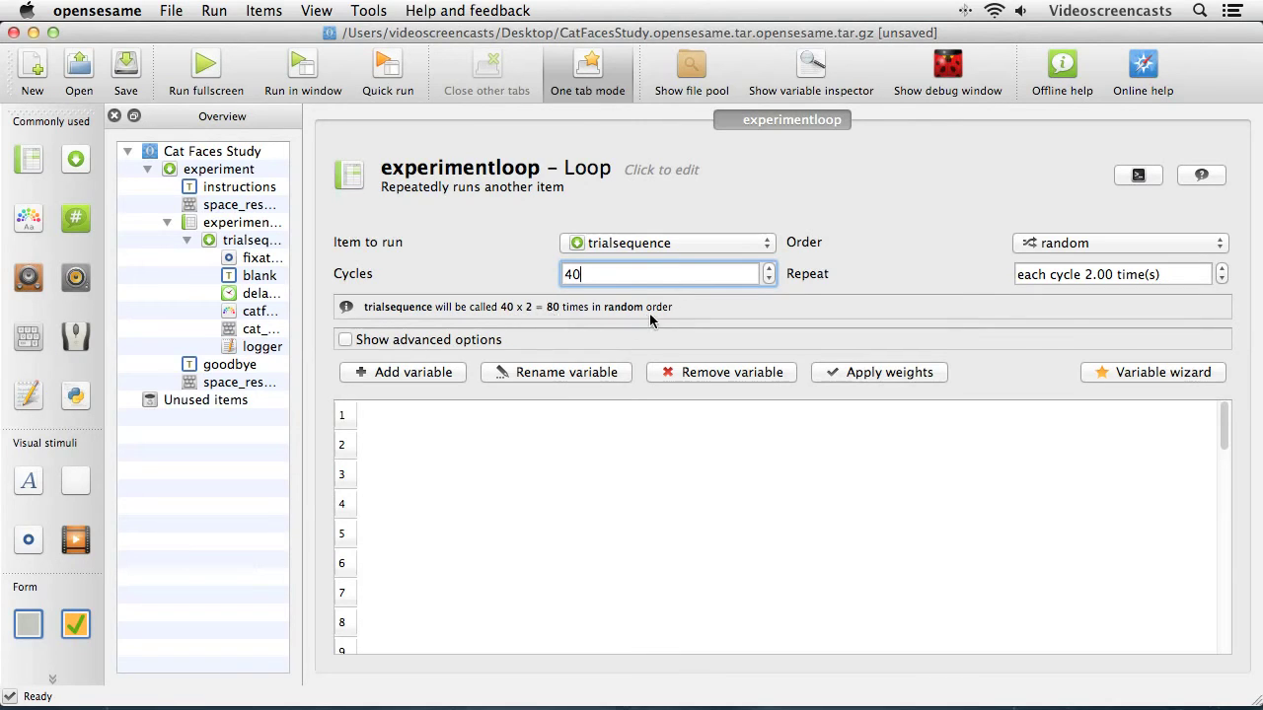
click(1223, 283)
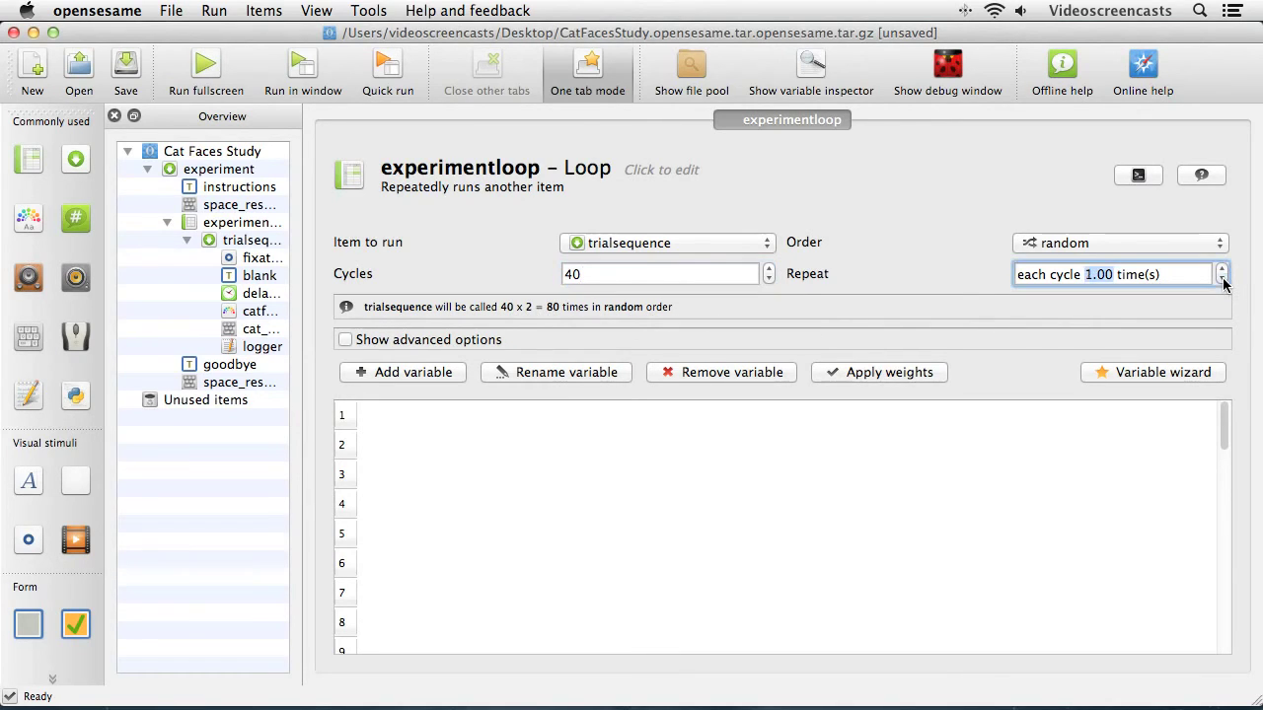
click(598, 279)
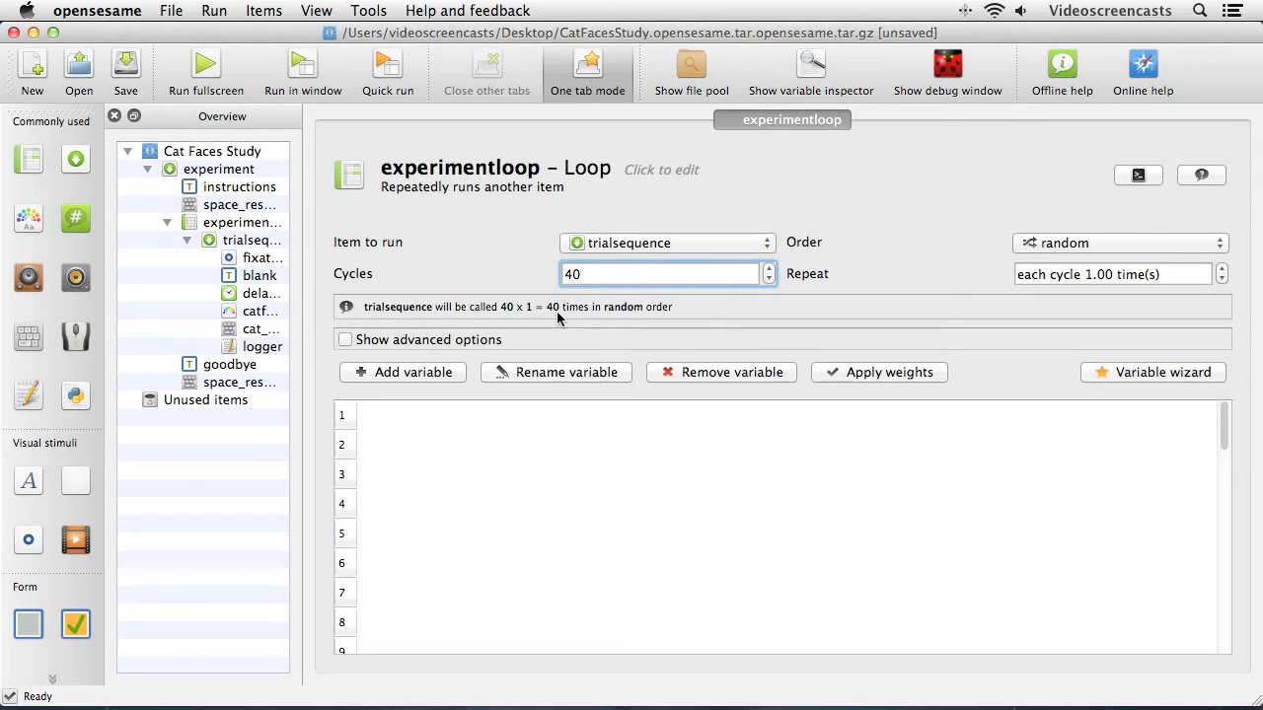
Add two variables named fname and cr to the experimentloop table
click(386, 374)
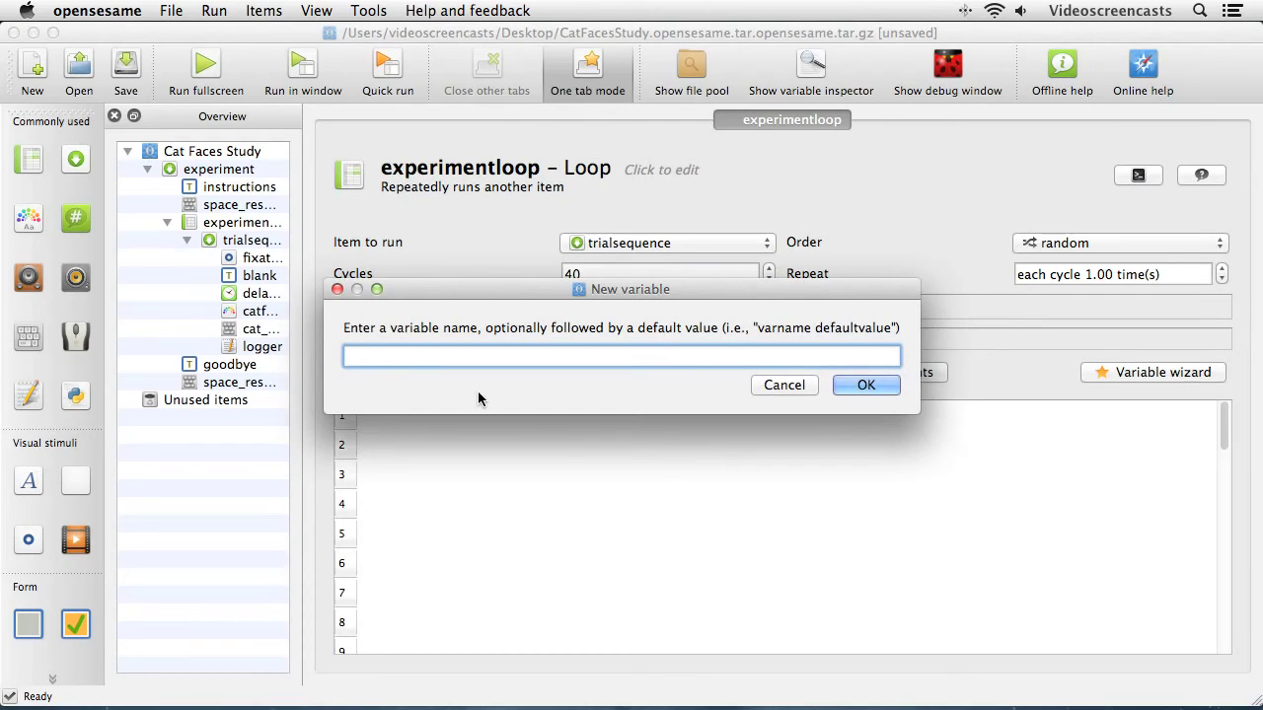
text(fname)
click(860, 384)
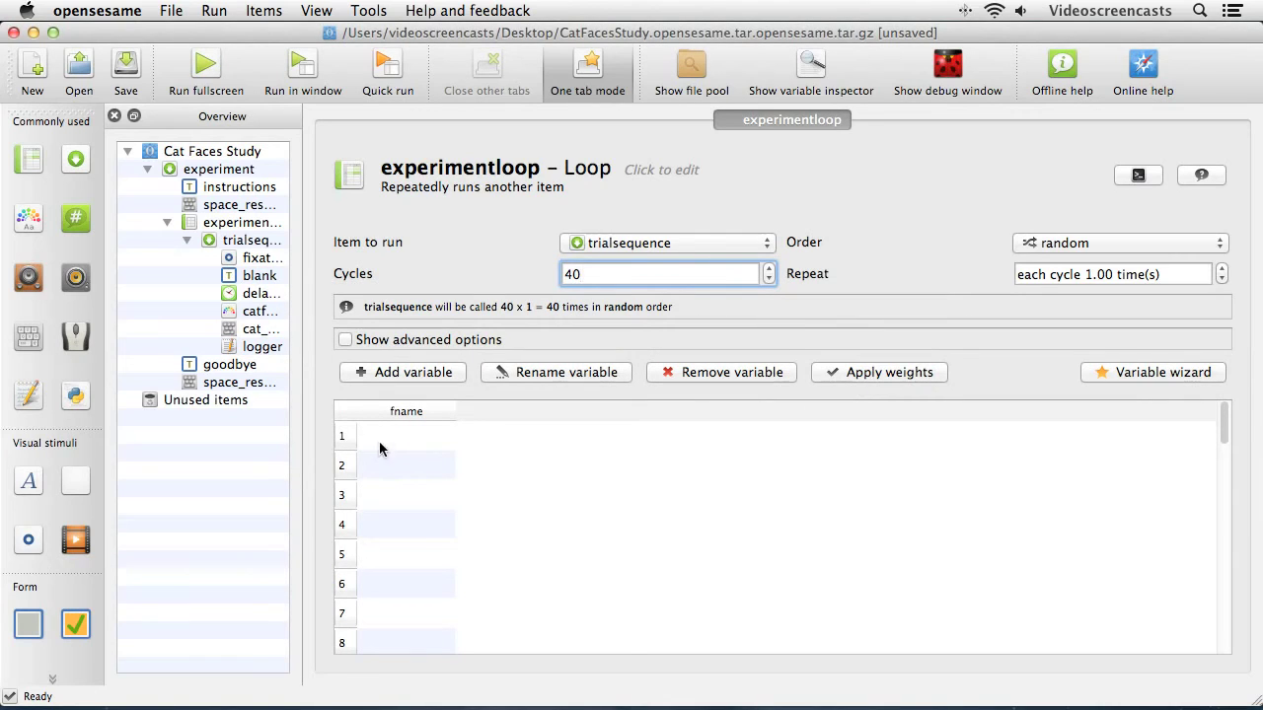
click(367, 375)
text(cr)
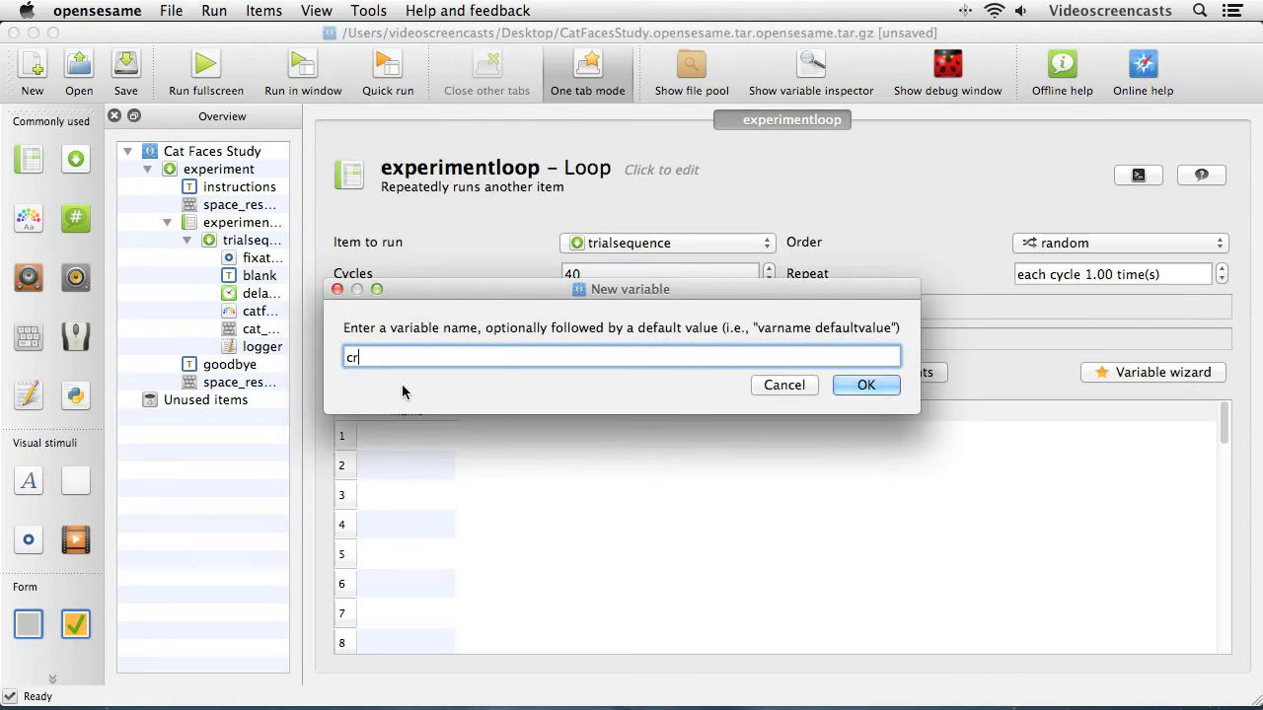
click(857, 385)
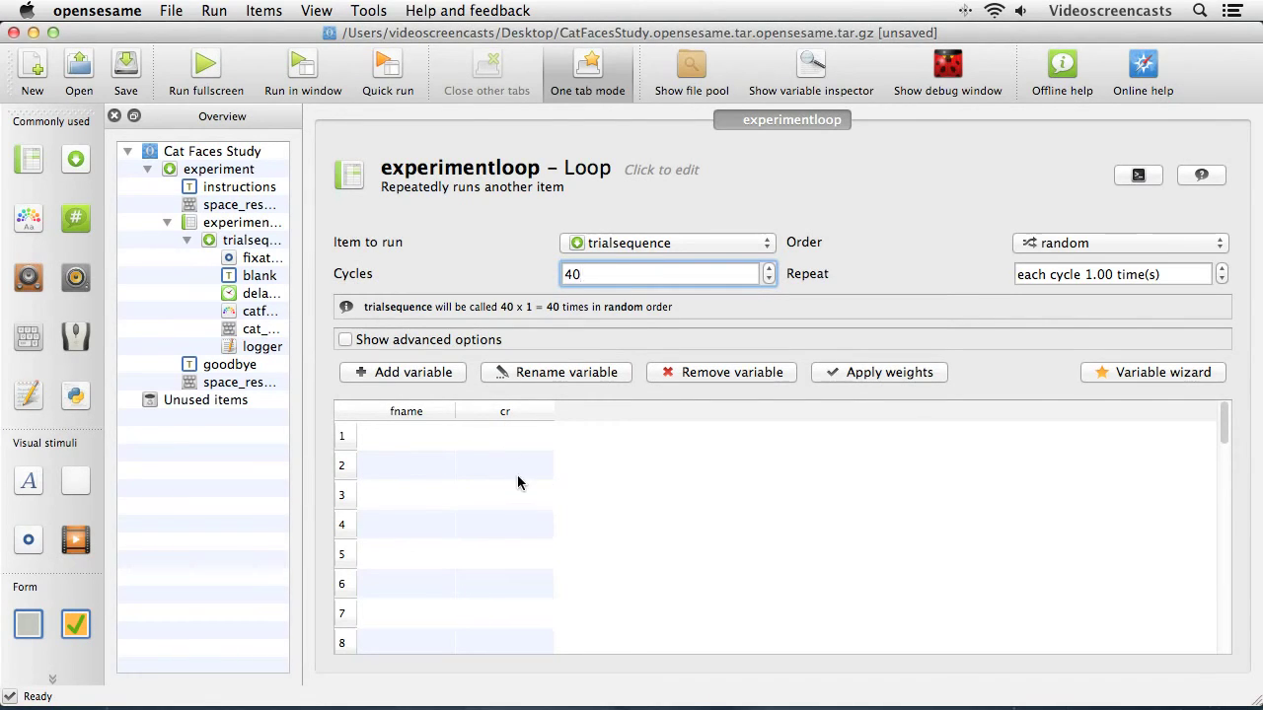
Fill the loop table with m01.bmp to m20.bmp paired with response z, and f01.bmp to f20.bmp paired with response m
drag(1219, 421, 1204, 391)
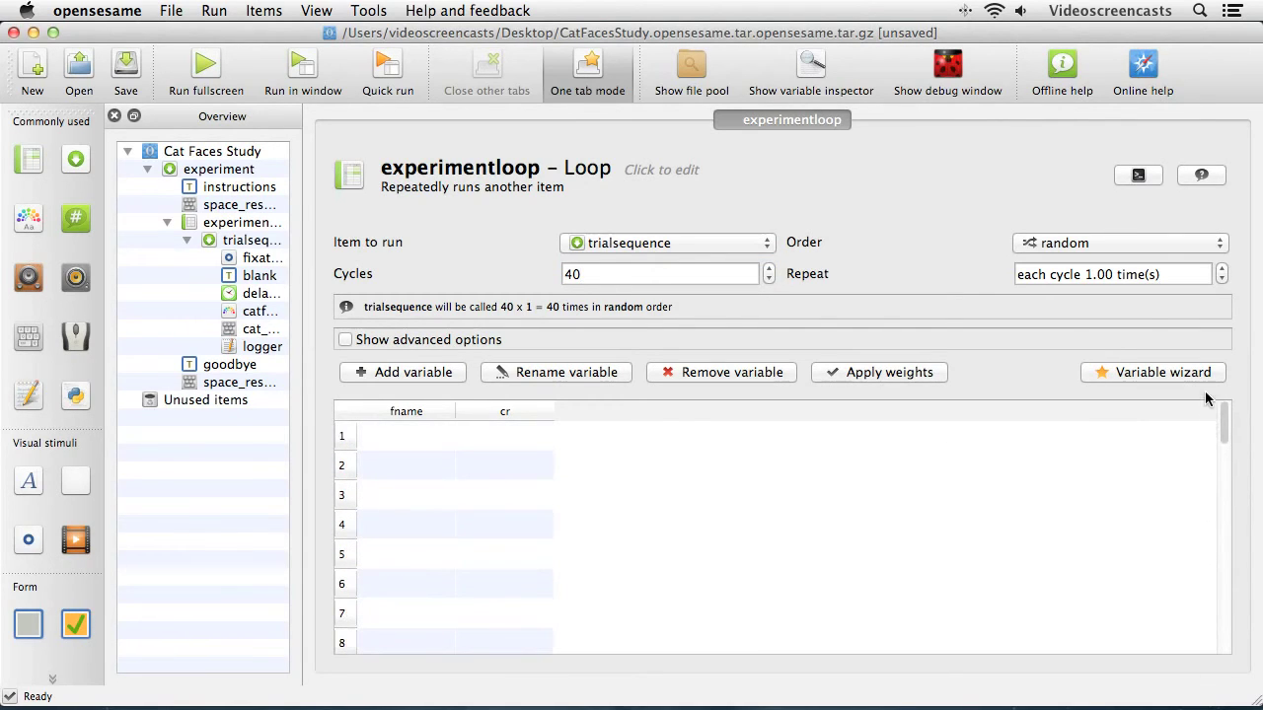
click(392, 435)
text(f0)
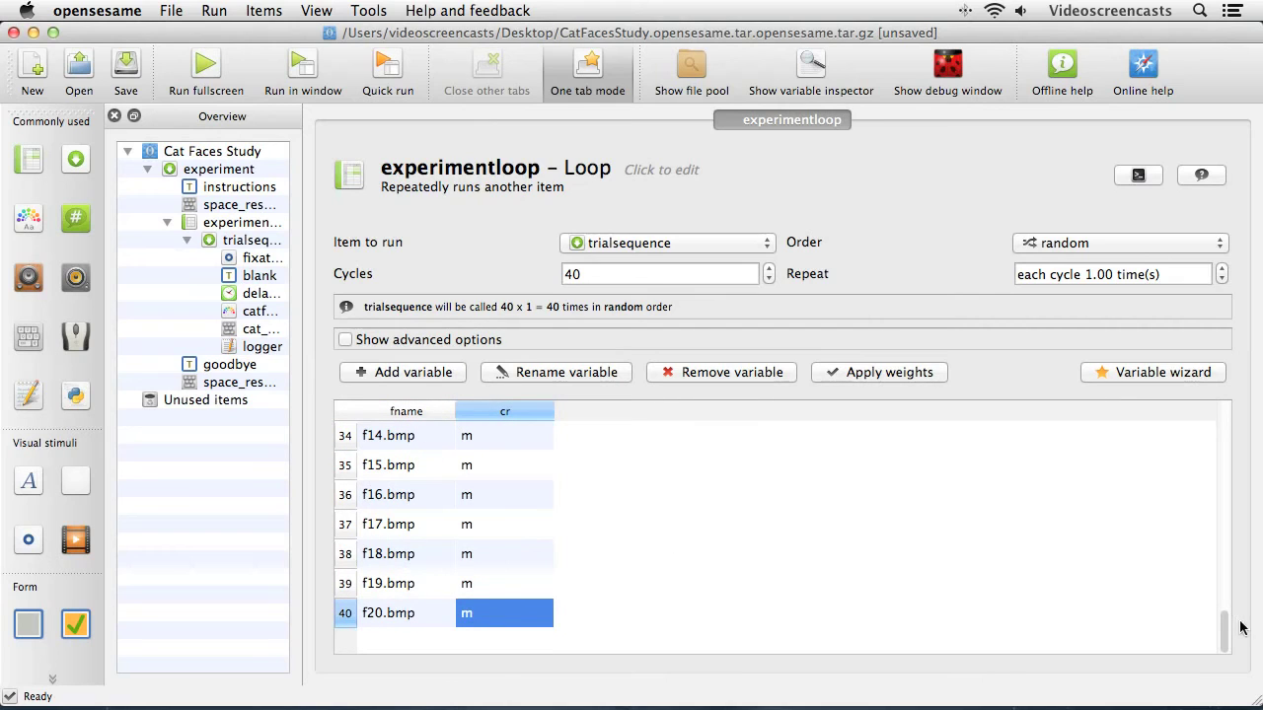
drag(1228, 634, 1227, 424)
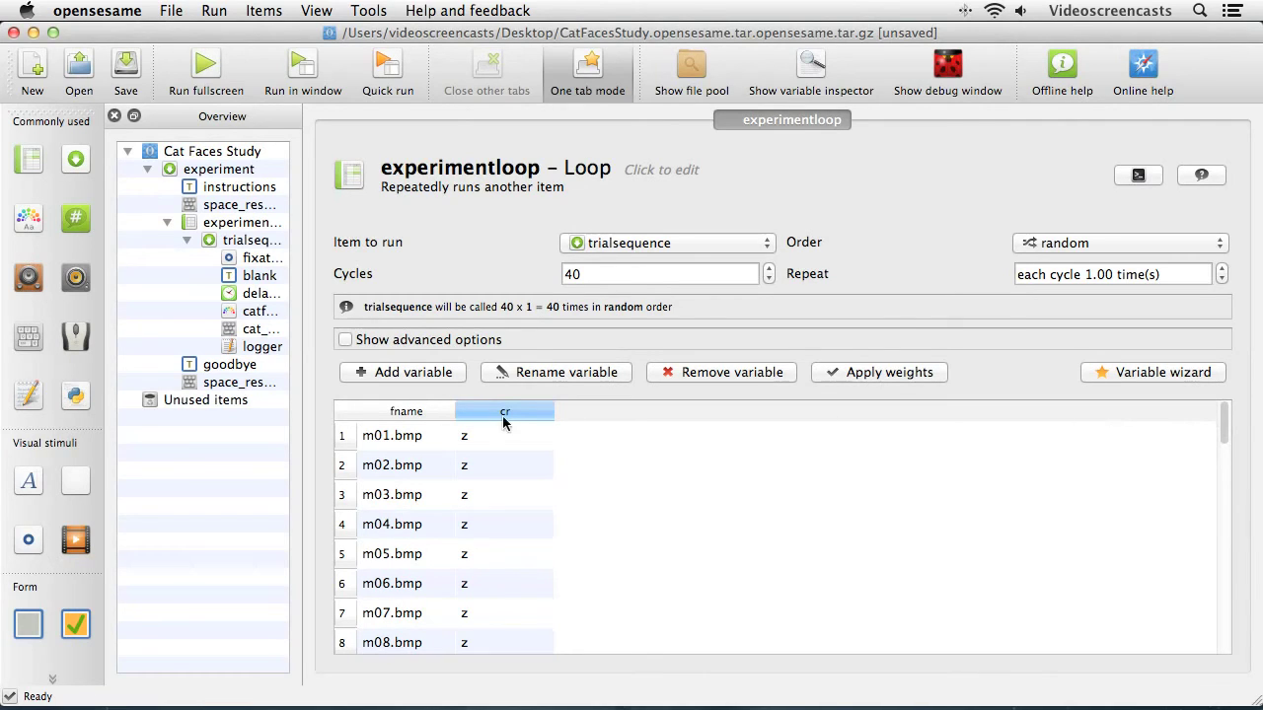
Replace the fixed file name f01.bmp in the catface image's element script with the variable [fname]
click(253, 316)
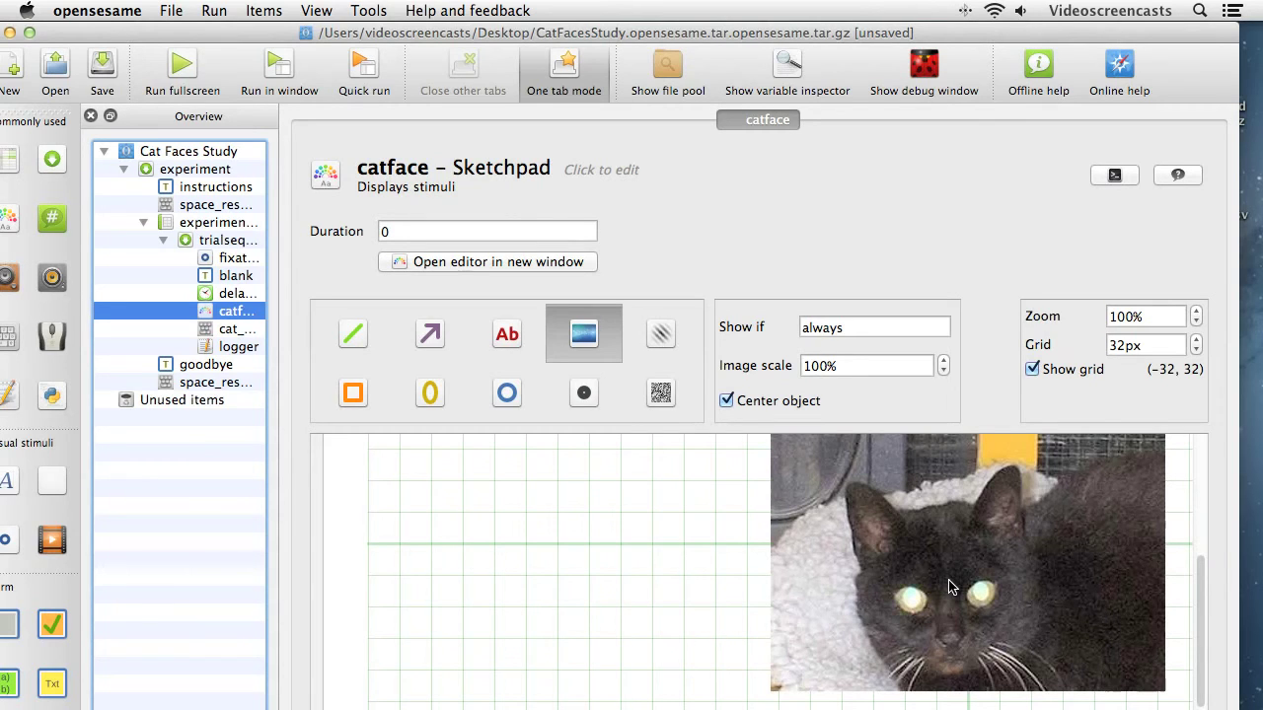
click(235, 224)
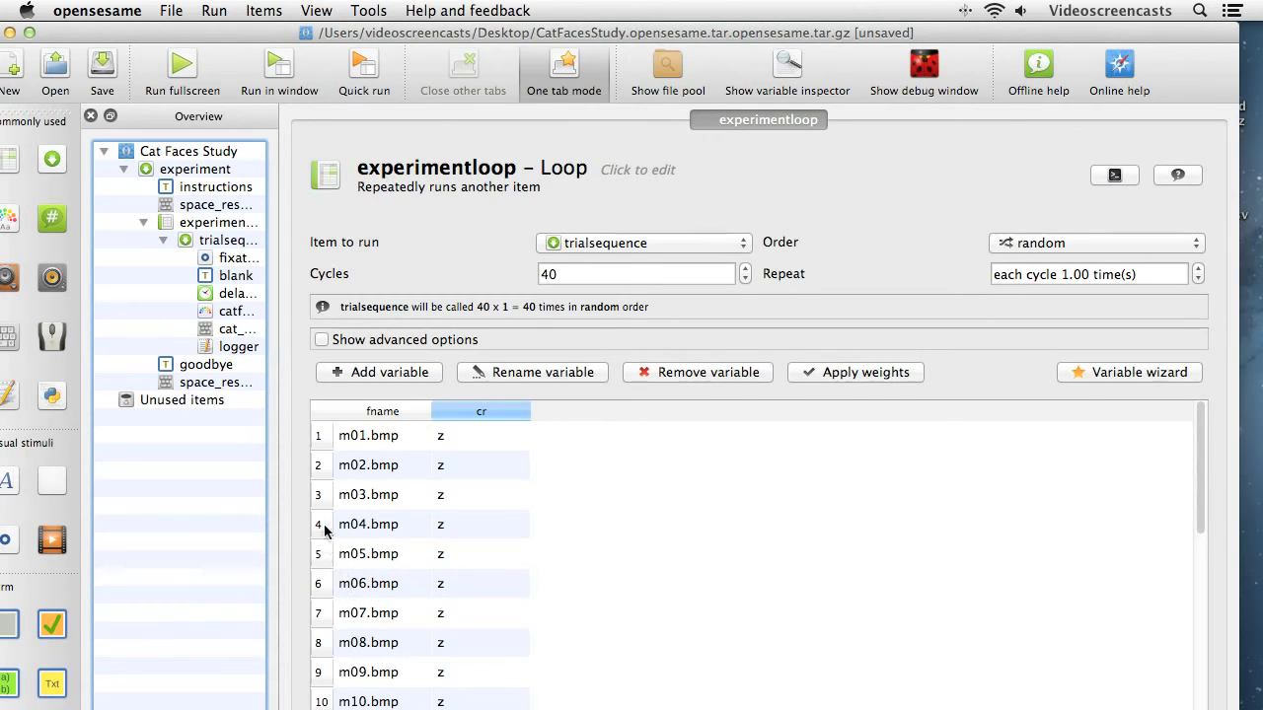
click(231, 314)
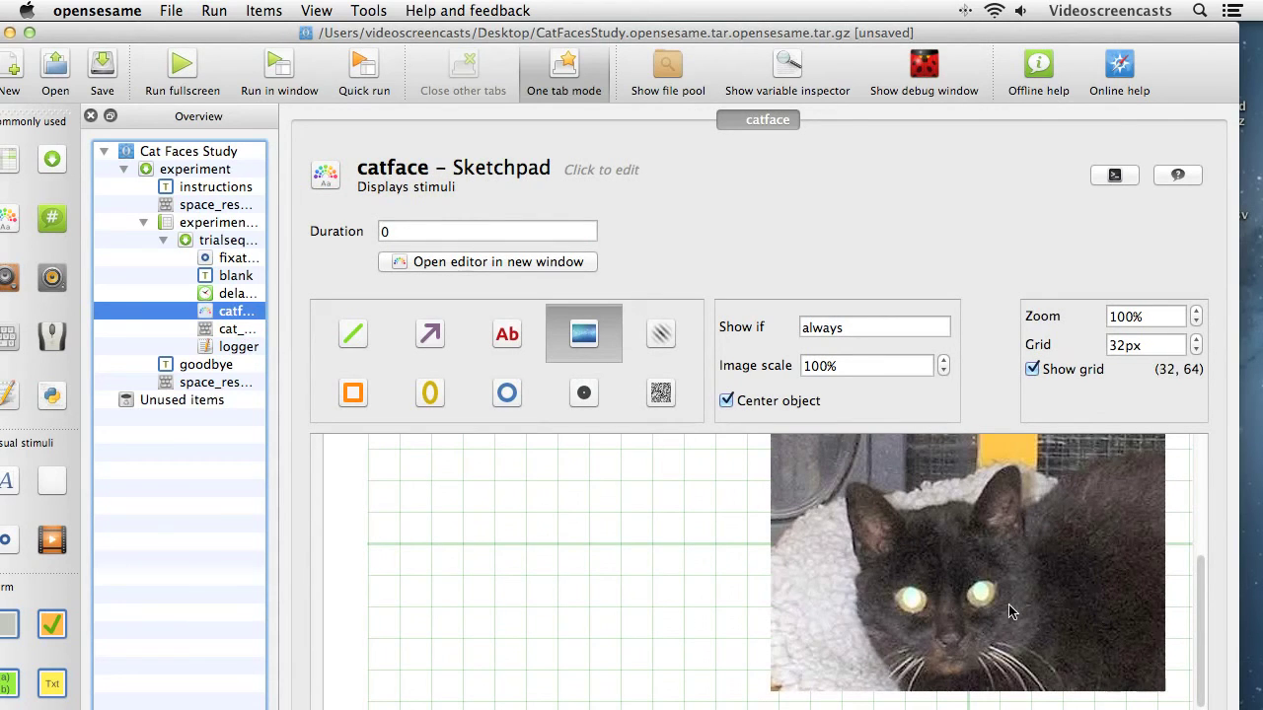
right_click(904, 526)
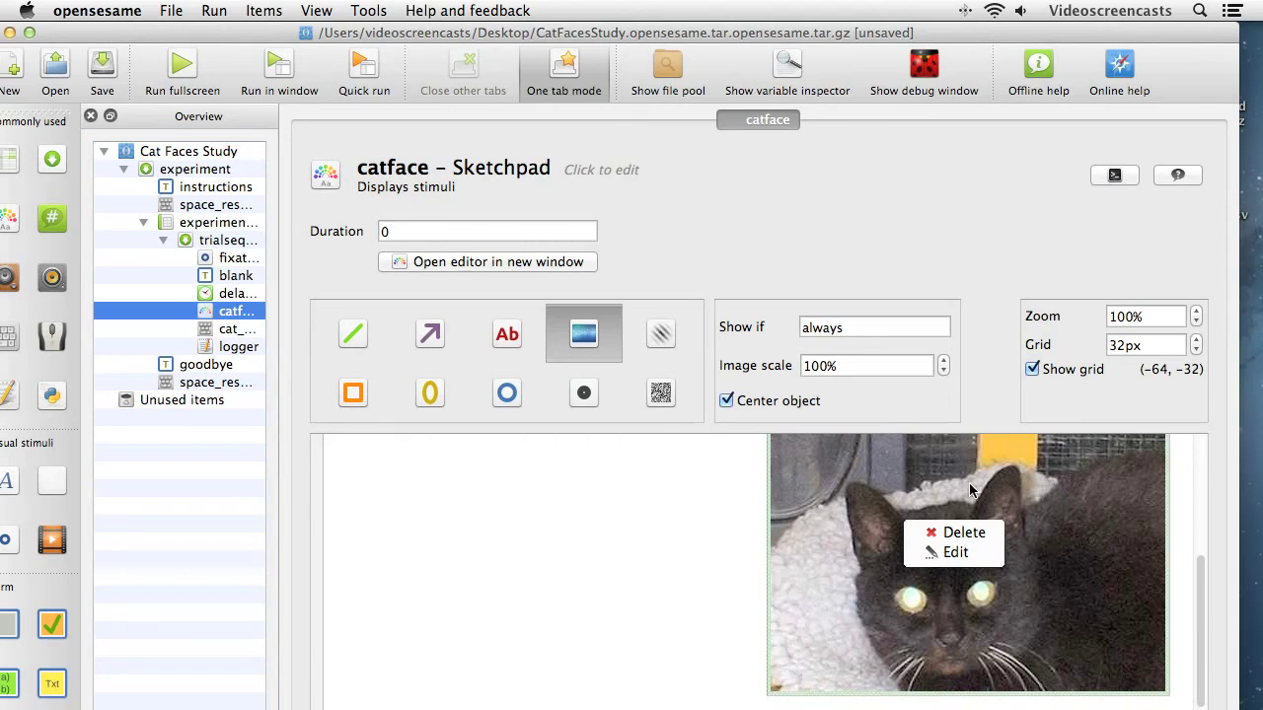
click(970, 553)
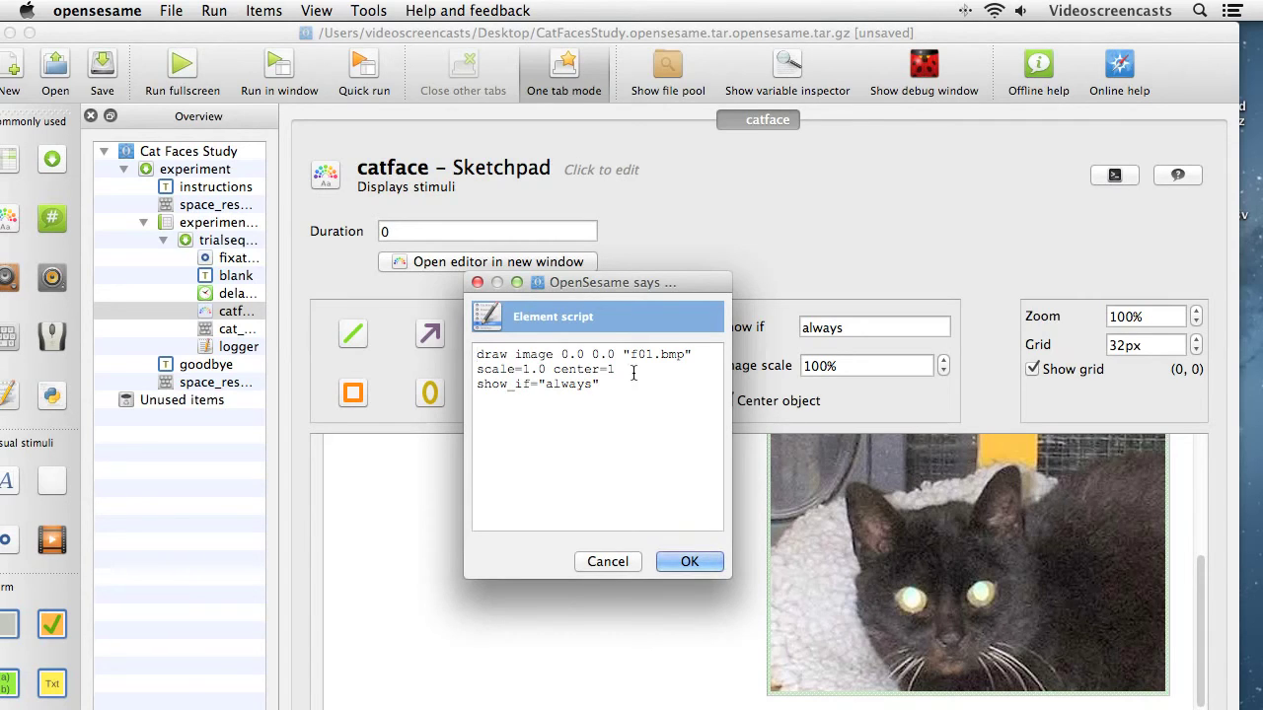
drag(633, 356, 686, 356)
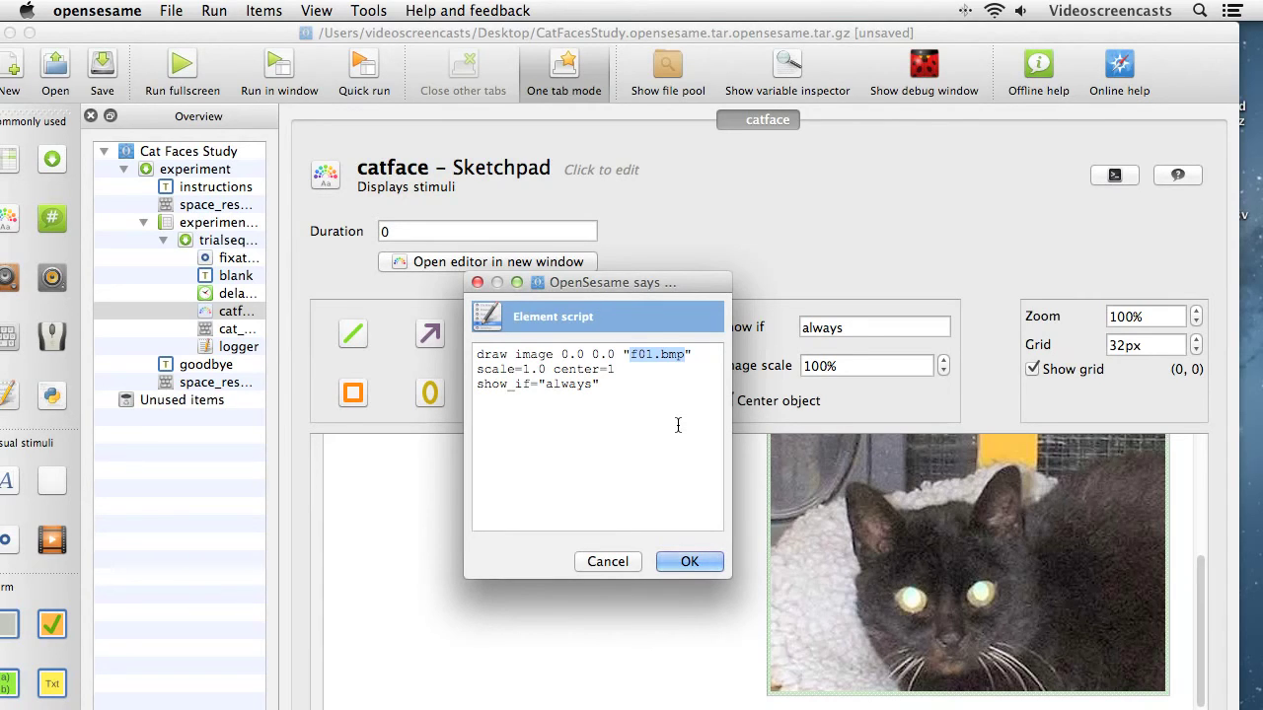
text(fname])
key(Left)
key(Left)
key(Left)
key(Left)
key(Left)
key(Left)
text([)
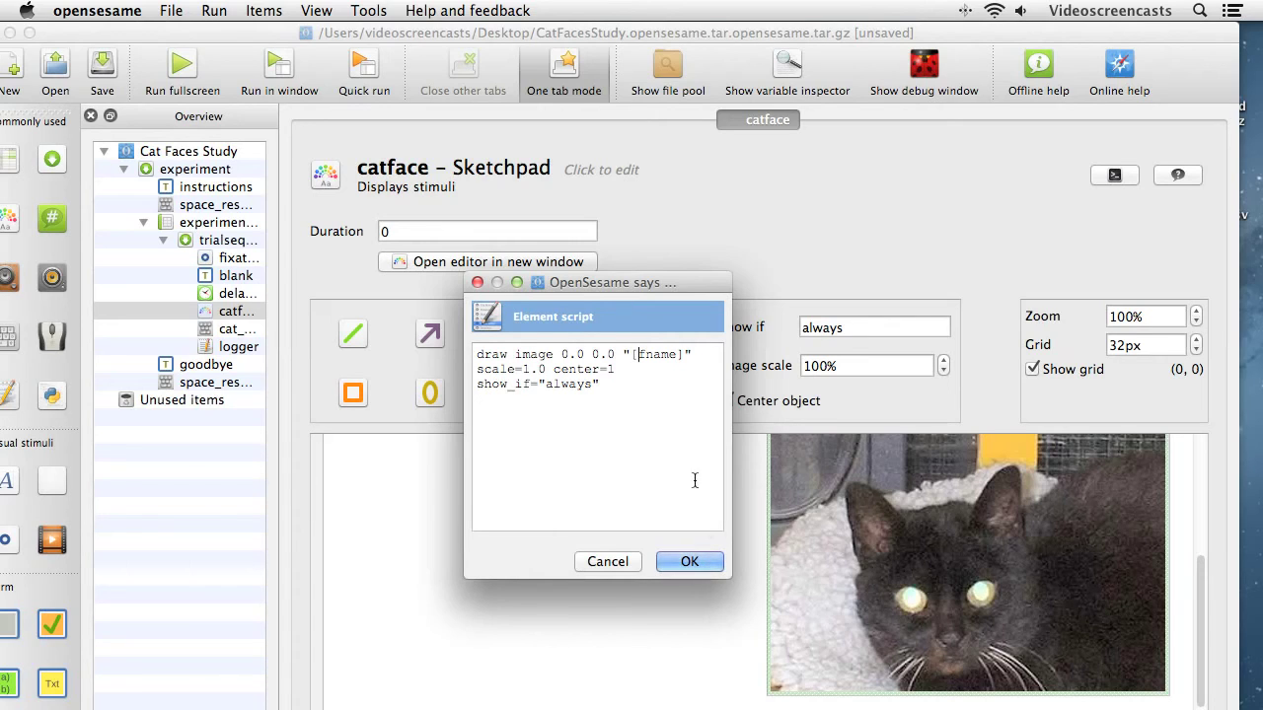
click(703, 565)
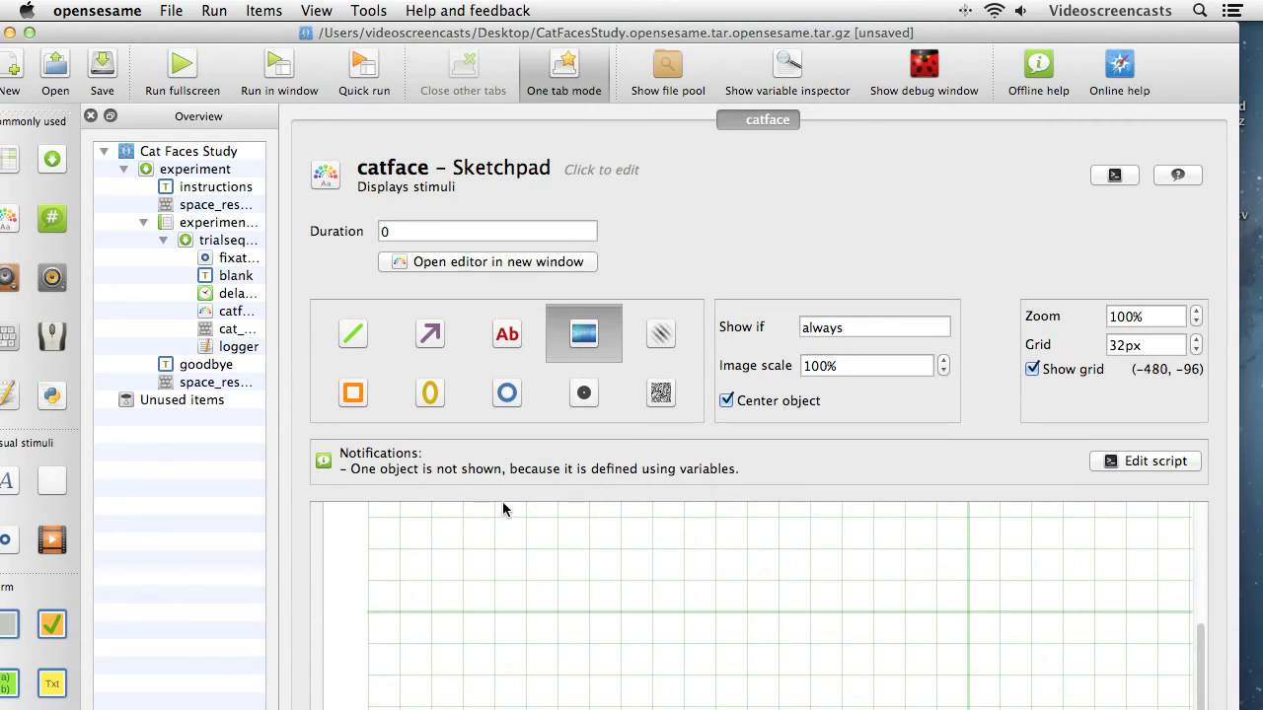
Set the correct response of the cat_response item to [cr] and save the experiment
click(228, 330)
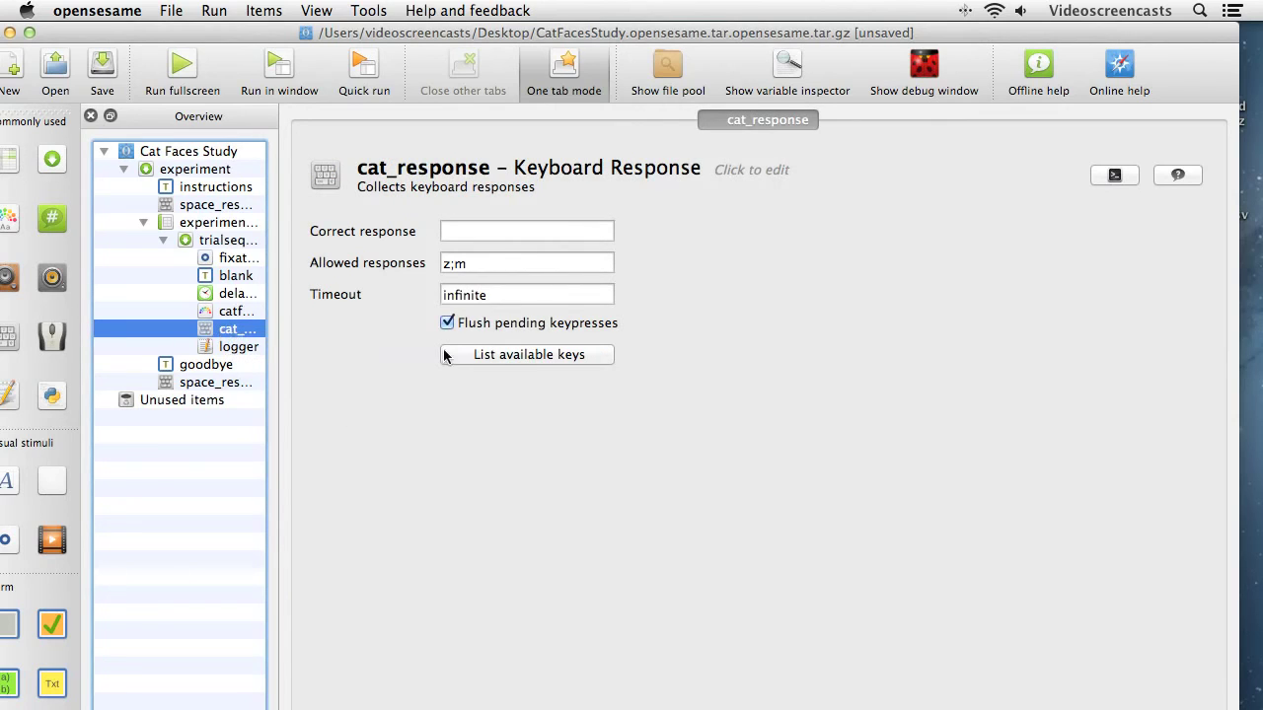
click(451, 231)
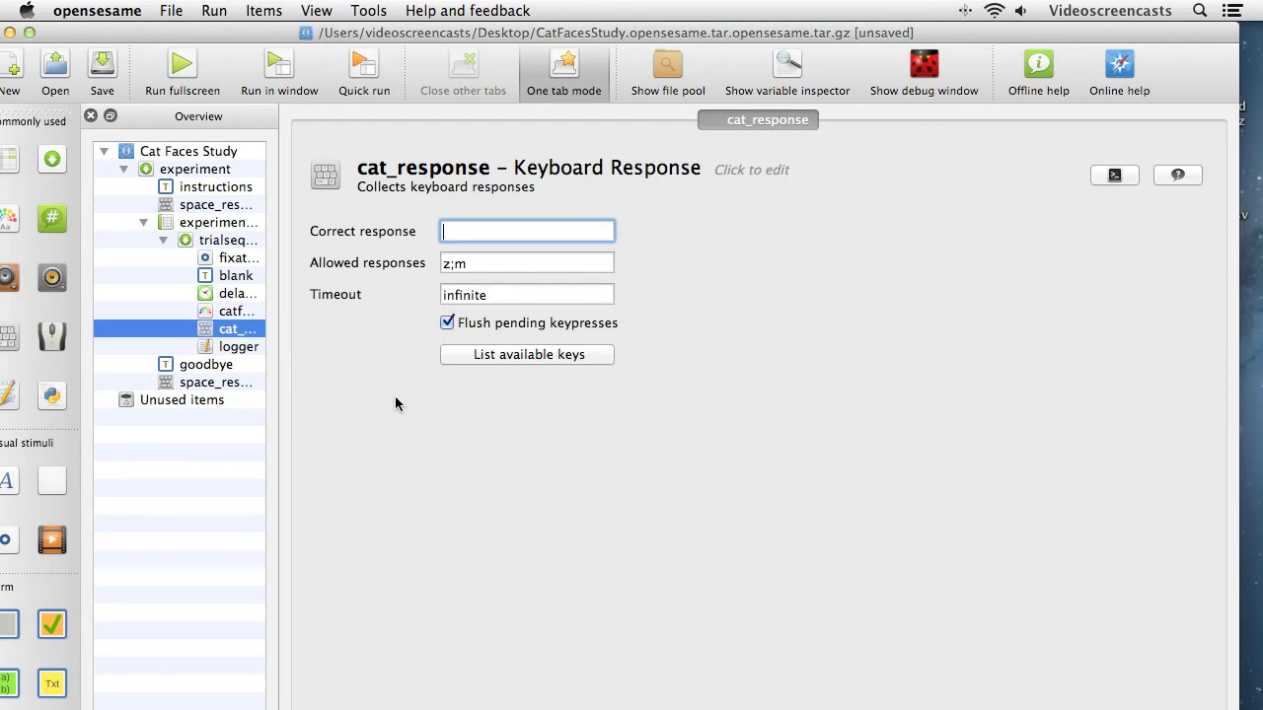
text(cr)
text(])
text([)
click(487, 260)
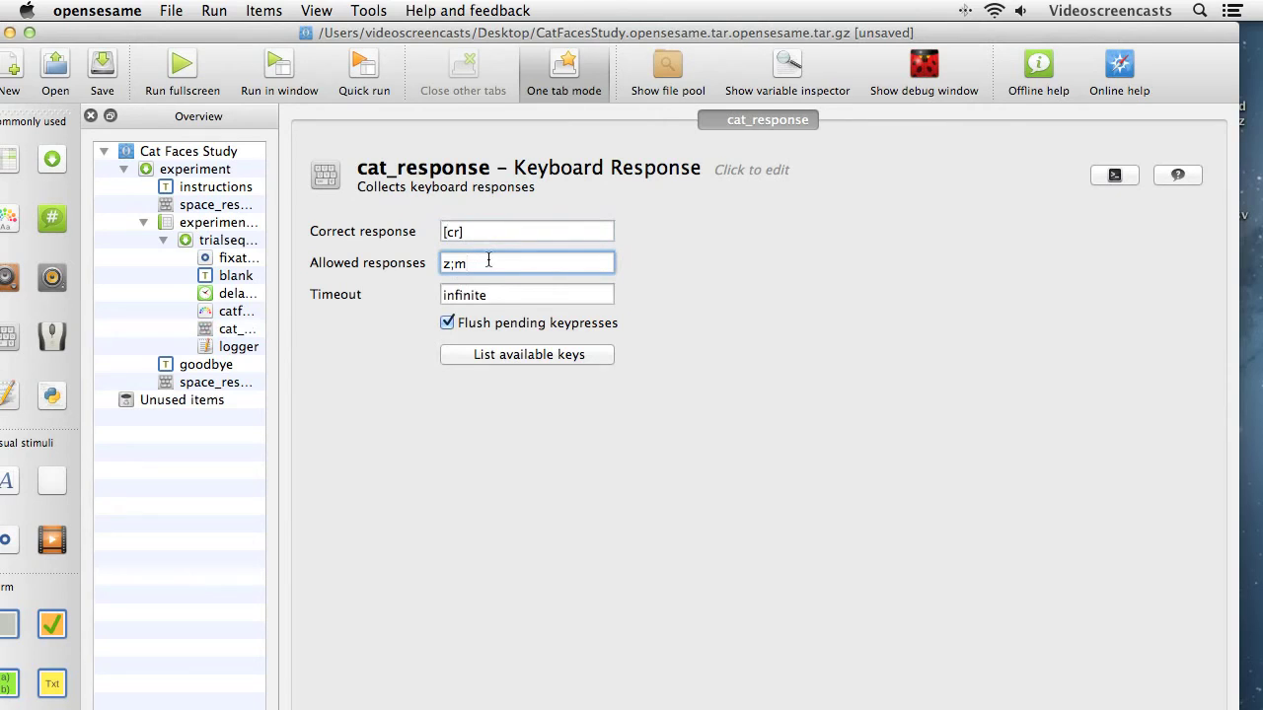
key(super+s)
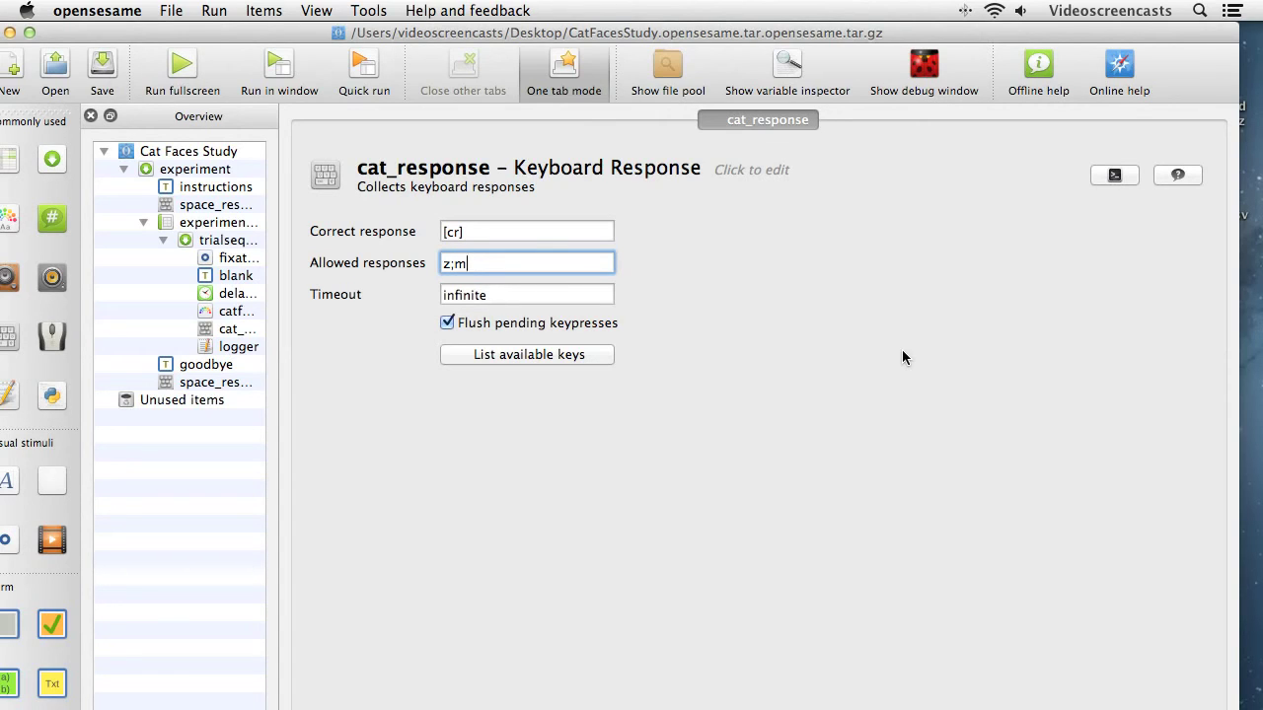
Test the experiment in fullscreen with subject number 0, starting the trials from the welcome screen and aborting the run
click(185, 67)
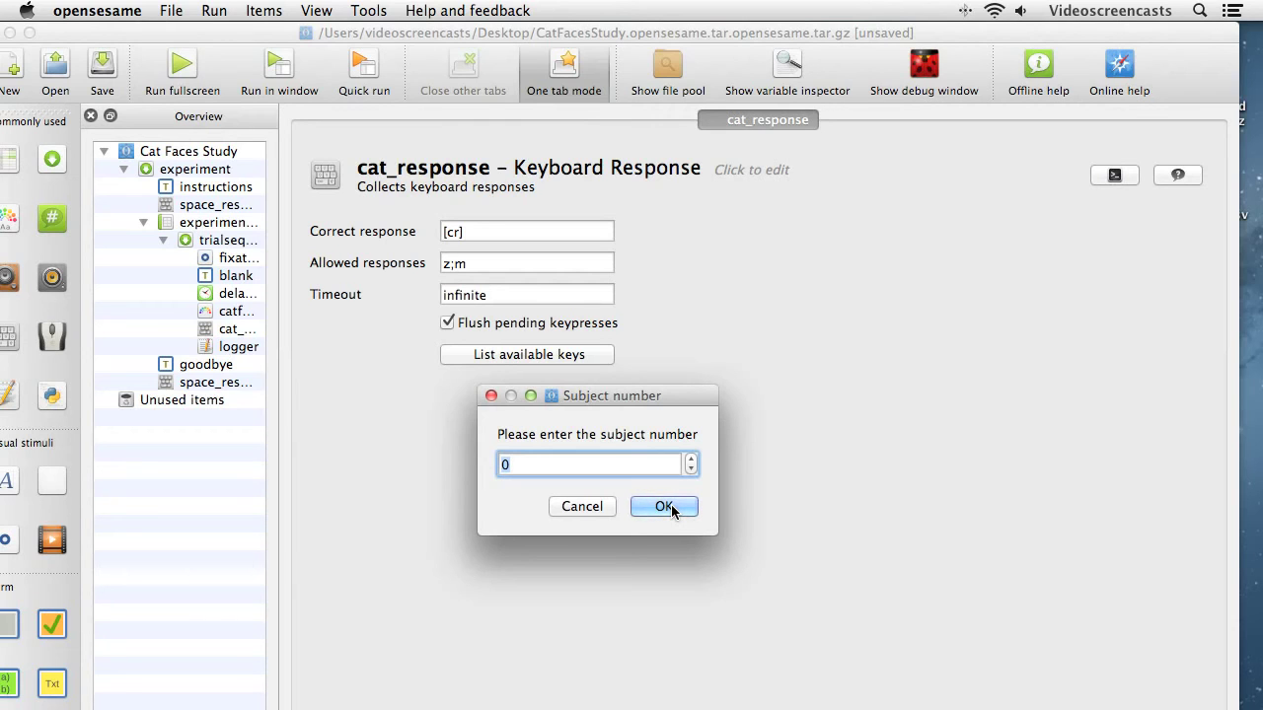
click(669, 508)
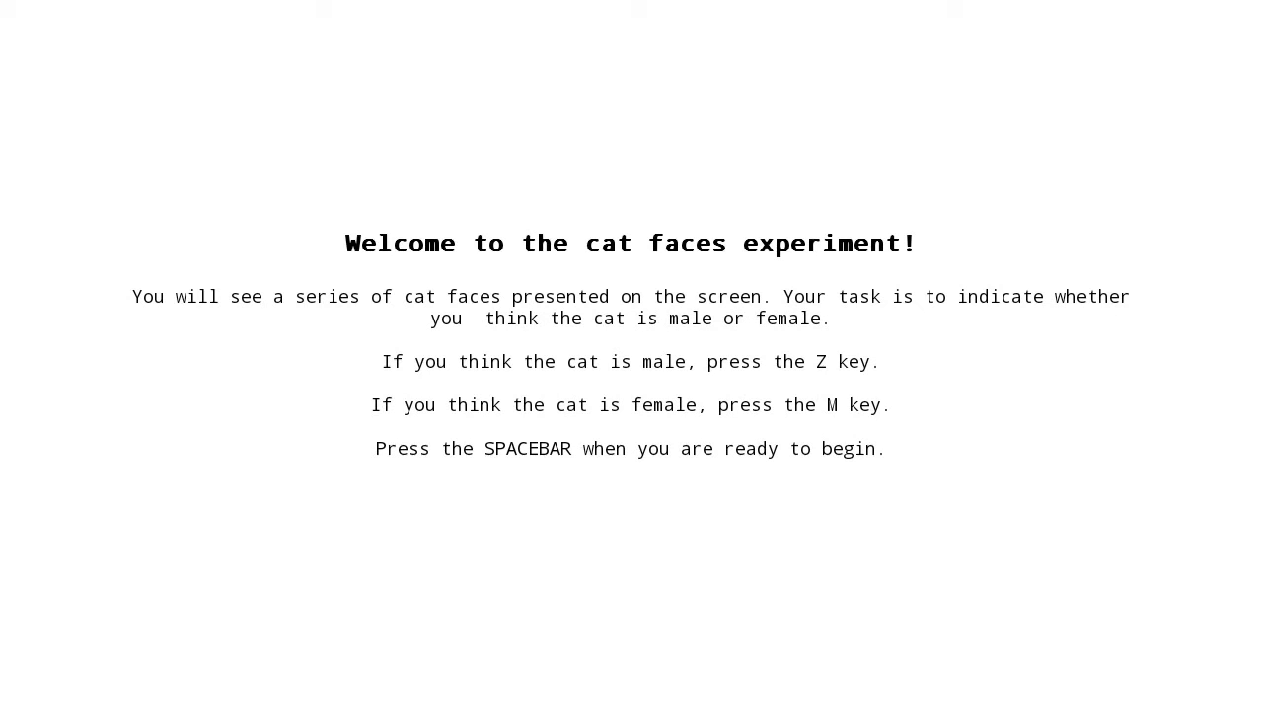
key(space)
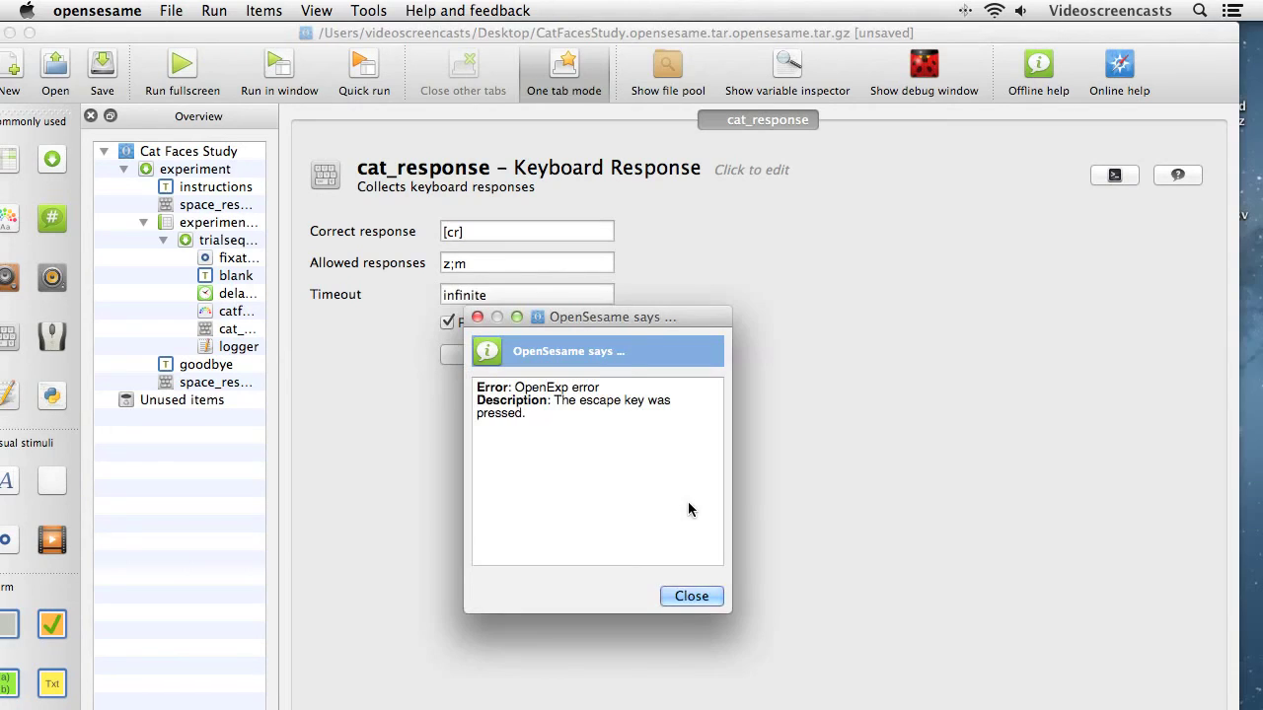
click(693, 595)
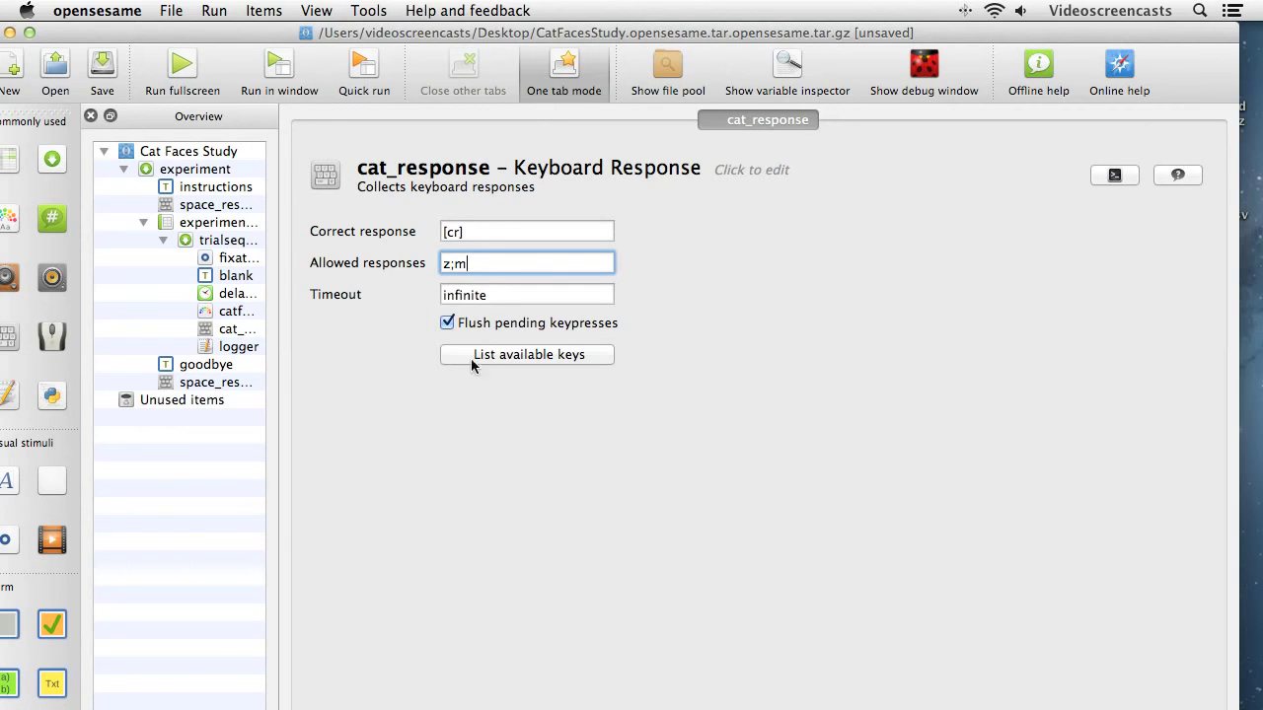
Append a new sampler item named meow to the trialsequence
click(234, 244)
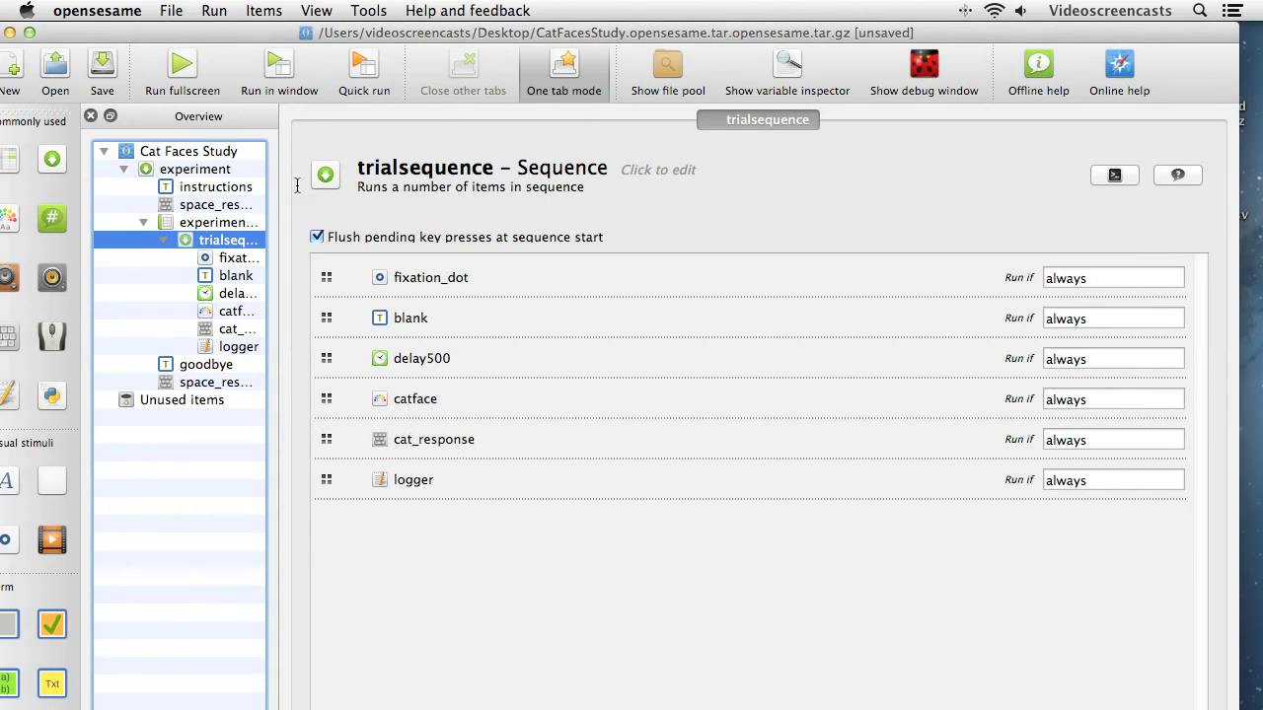
click(33, 34)
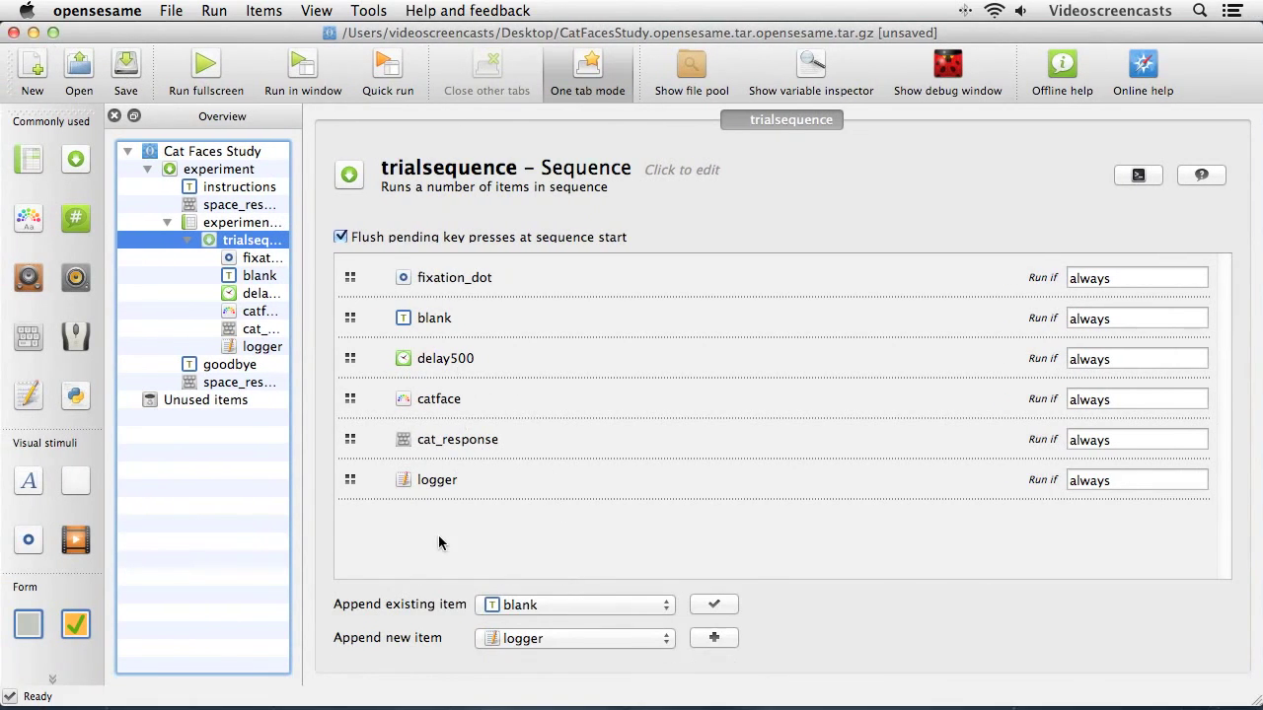
click(590, 636)
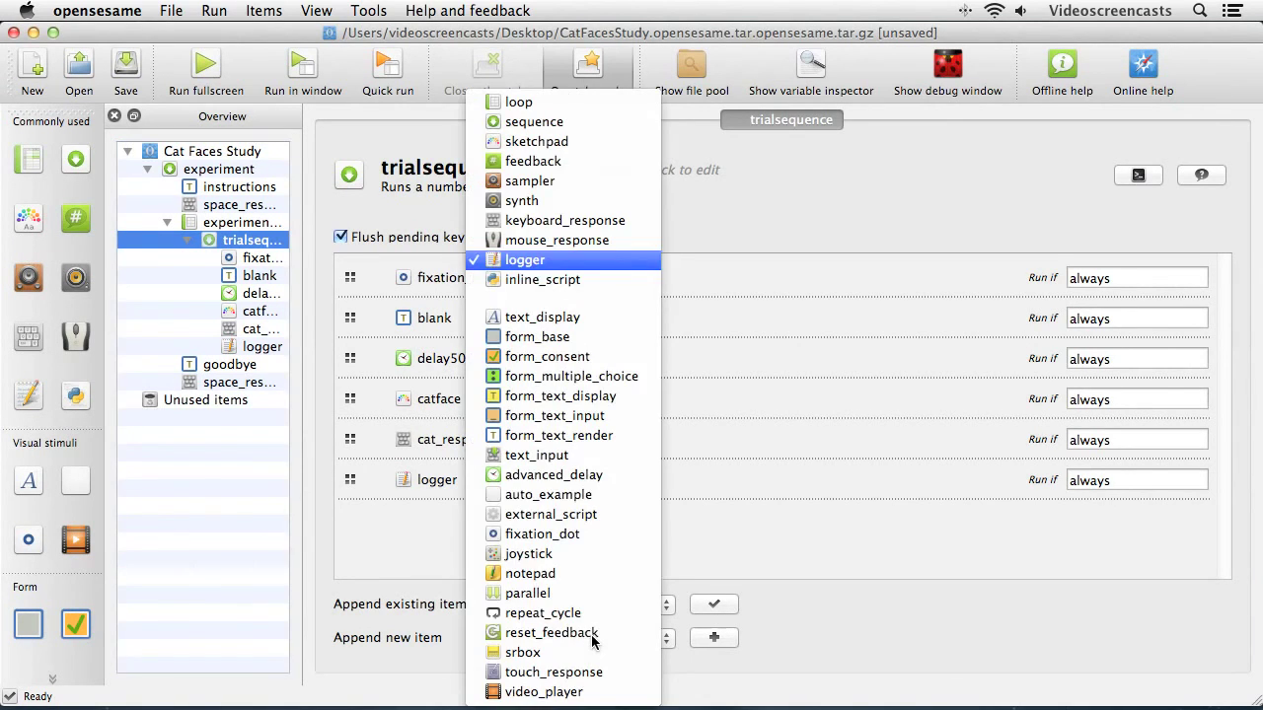
click(609, 184)
click(712, 639)
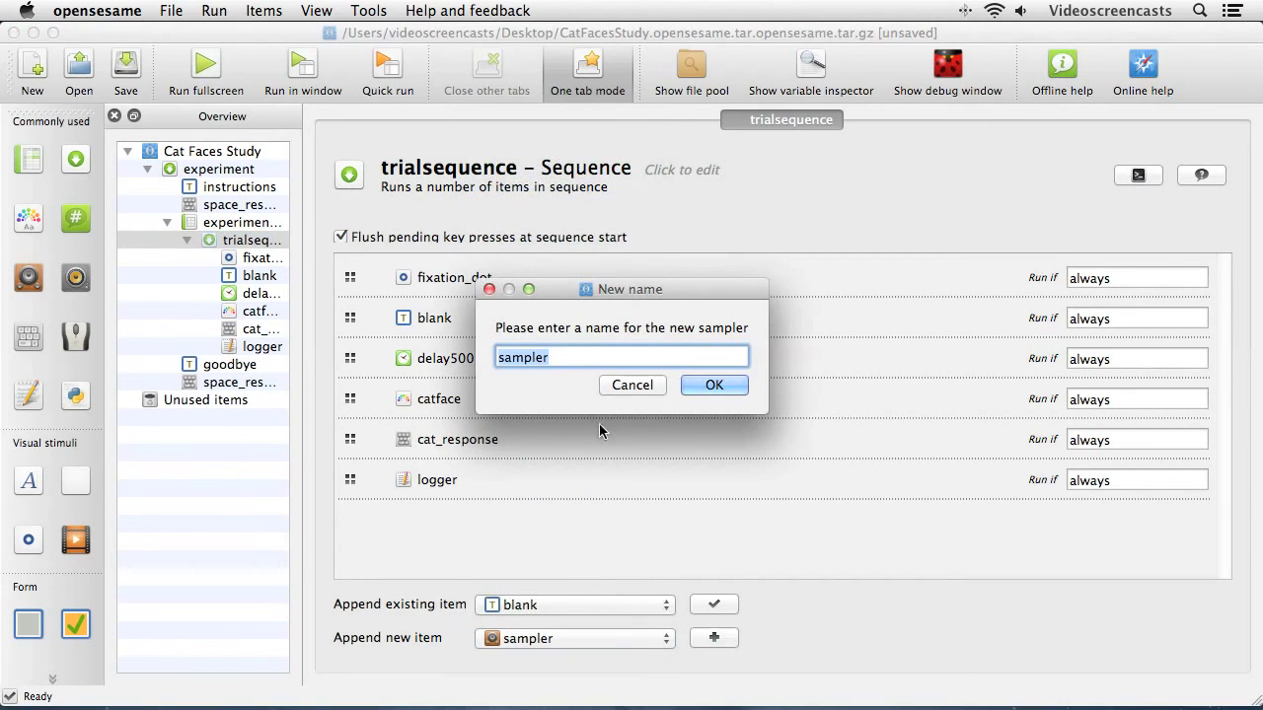
text(meow)
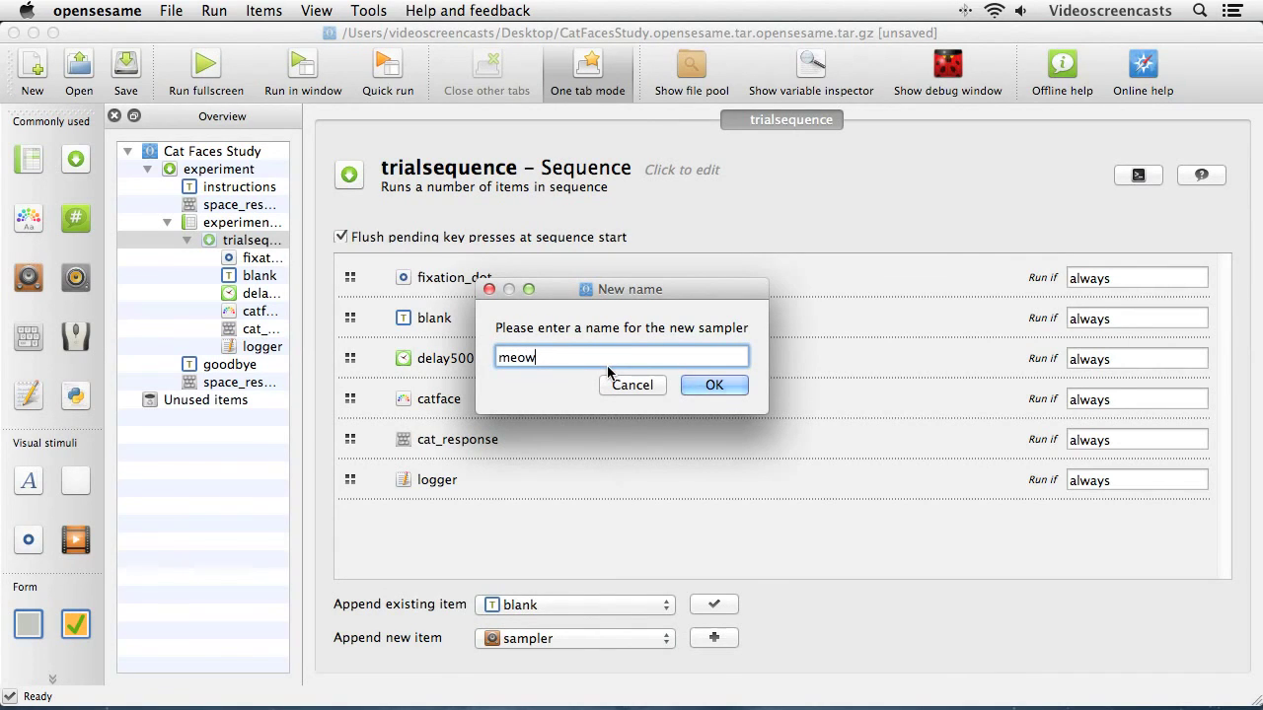
key(Return)
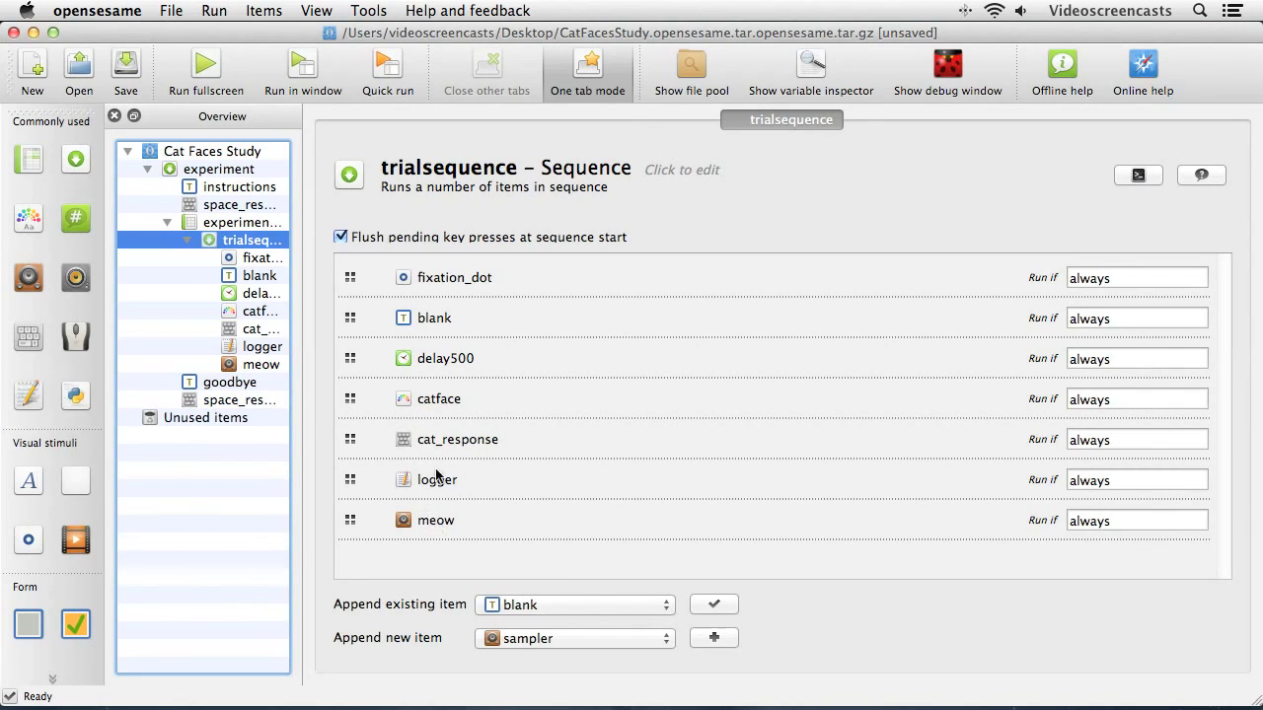
Reorder the trialsequence so that the meow sampler runs between cat_response and logger
click(345, 525)
drag(344, 525, 352, 480)
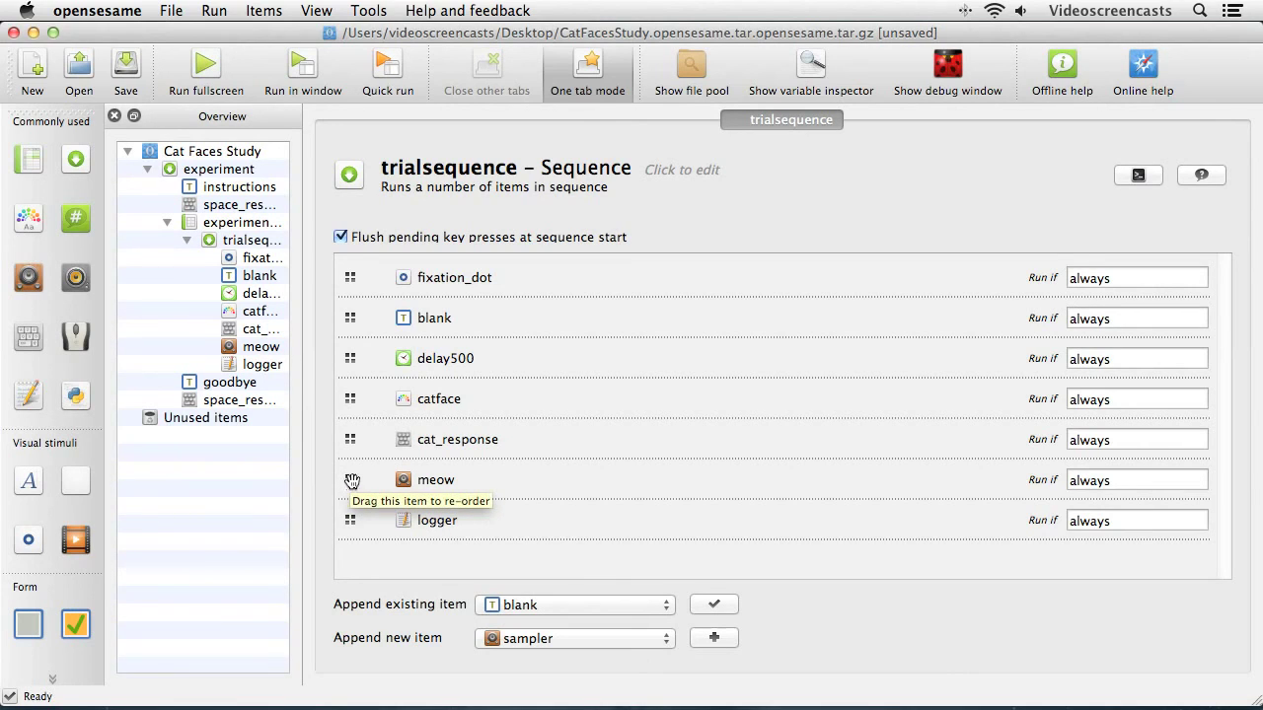
mouse_move(352, 482)
mouse_down()
mouse_move(353, 442)
mouse_move(351, 482)
mouse_up()
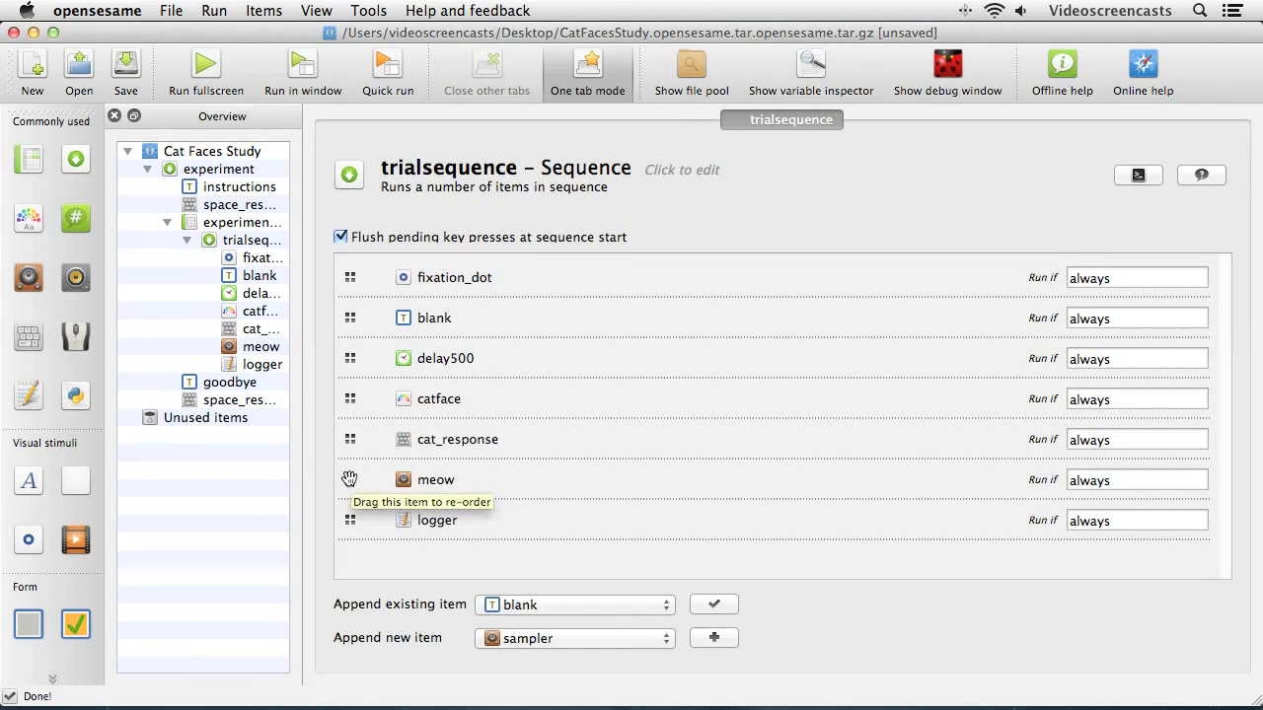
Add cat.wav from the Cat Face Experiment folder in Documents to the file pool and use it as meow's sound file
click(274, 349)
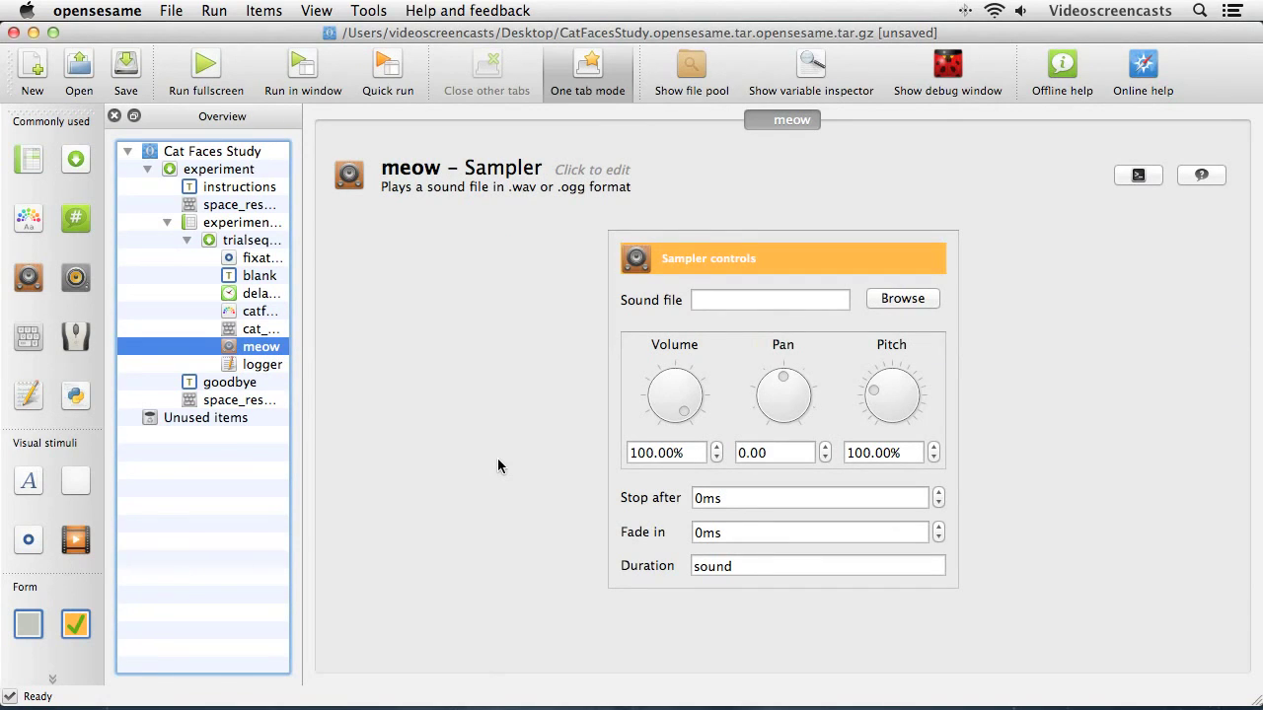
click(890, 304)
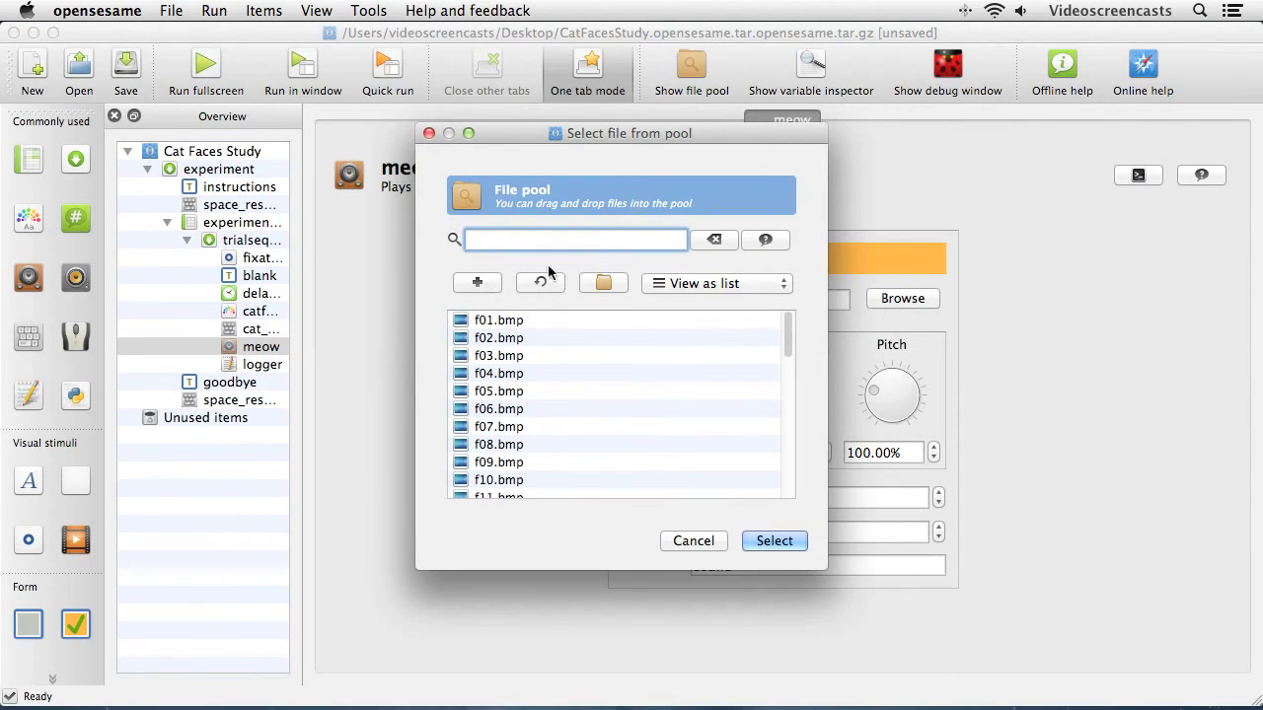
click(477, 283)
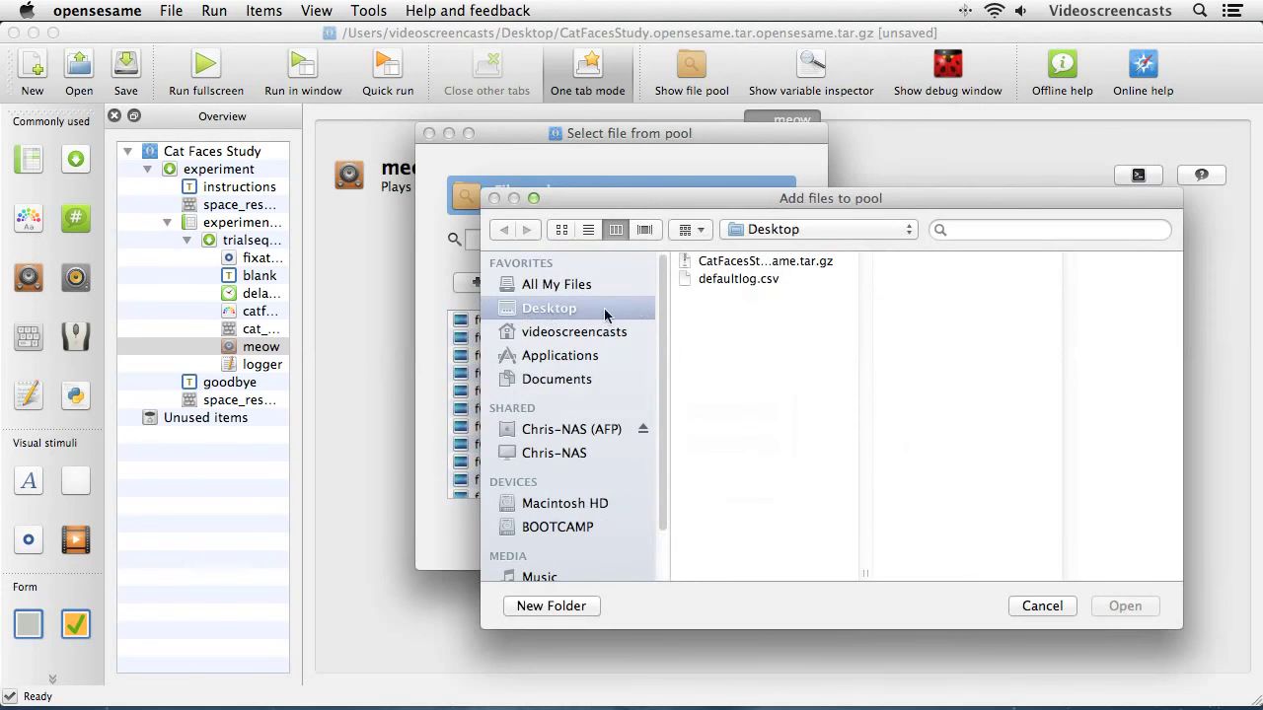
click(586, 379)
click(733, 279)
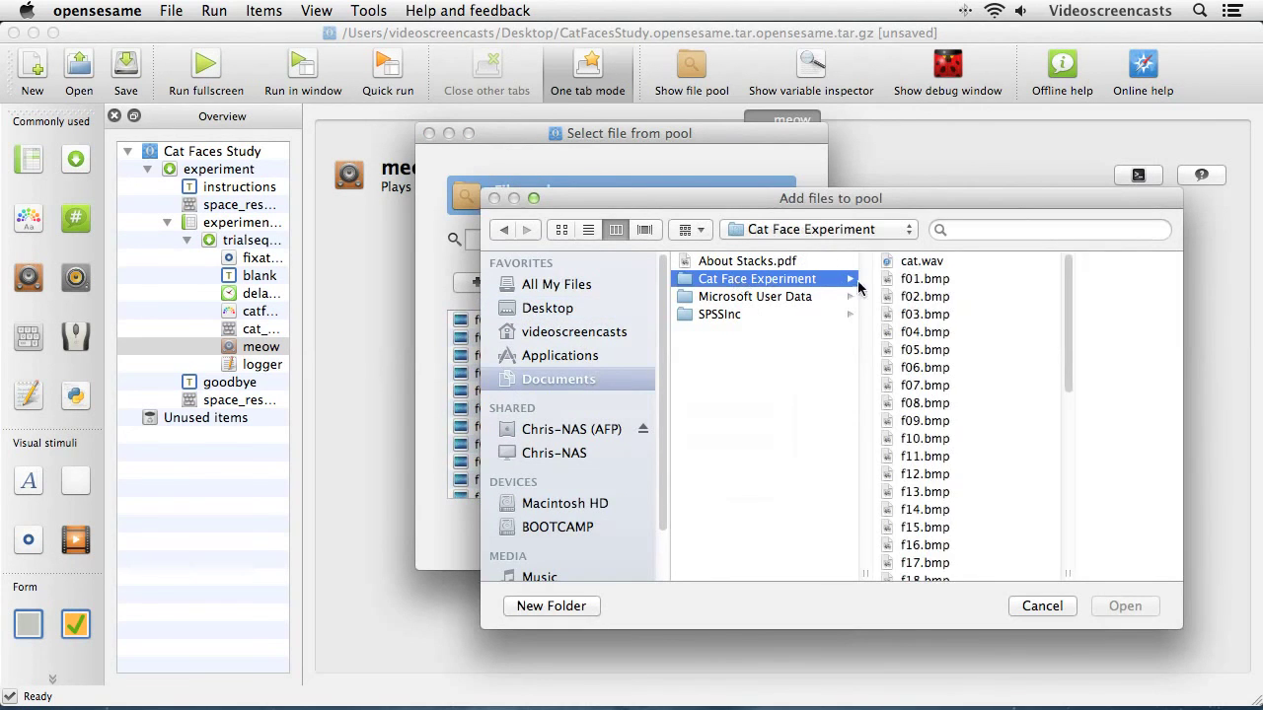
click(911, 262)
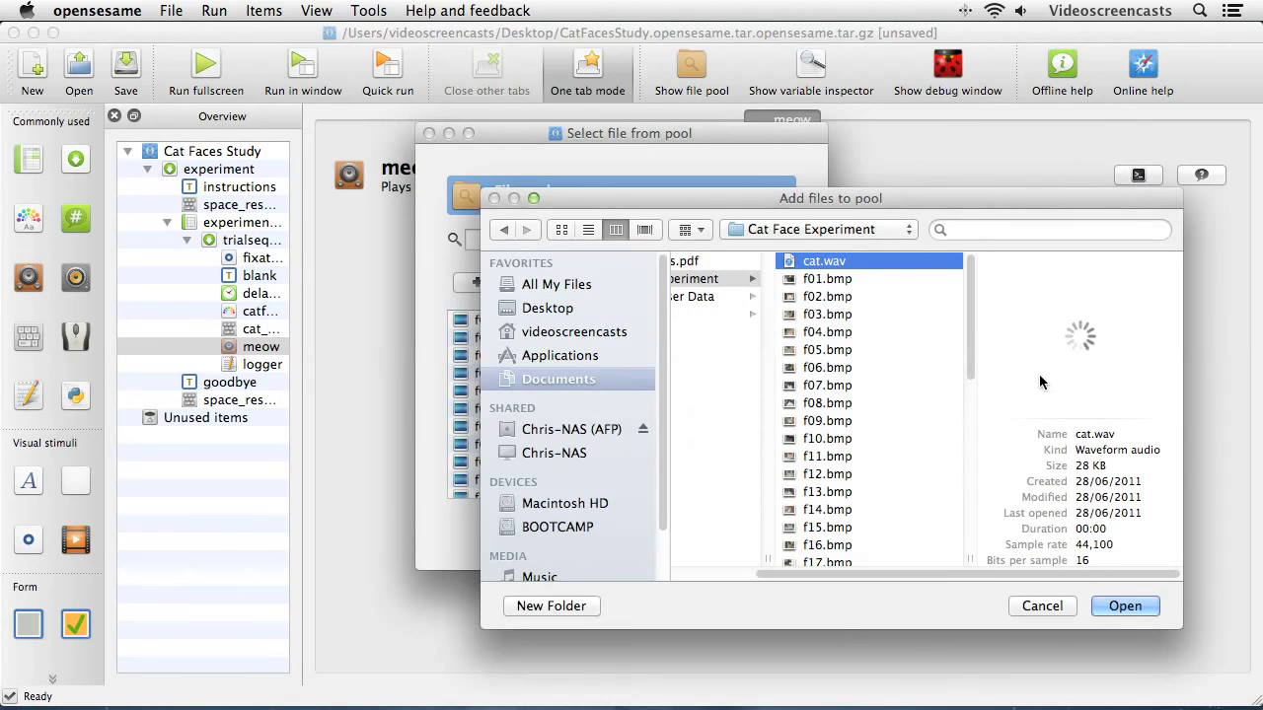
mouse_move(1080, 337)
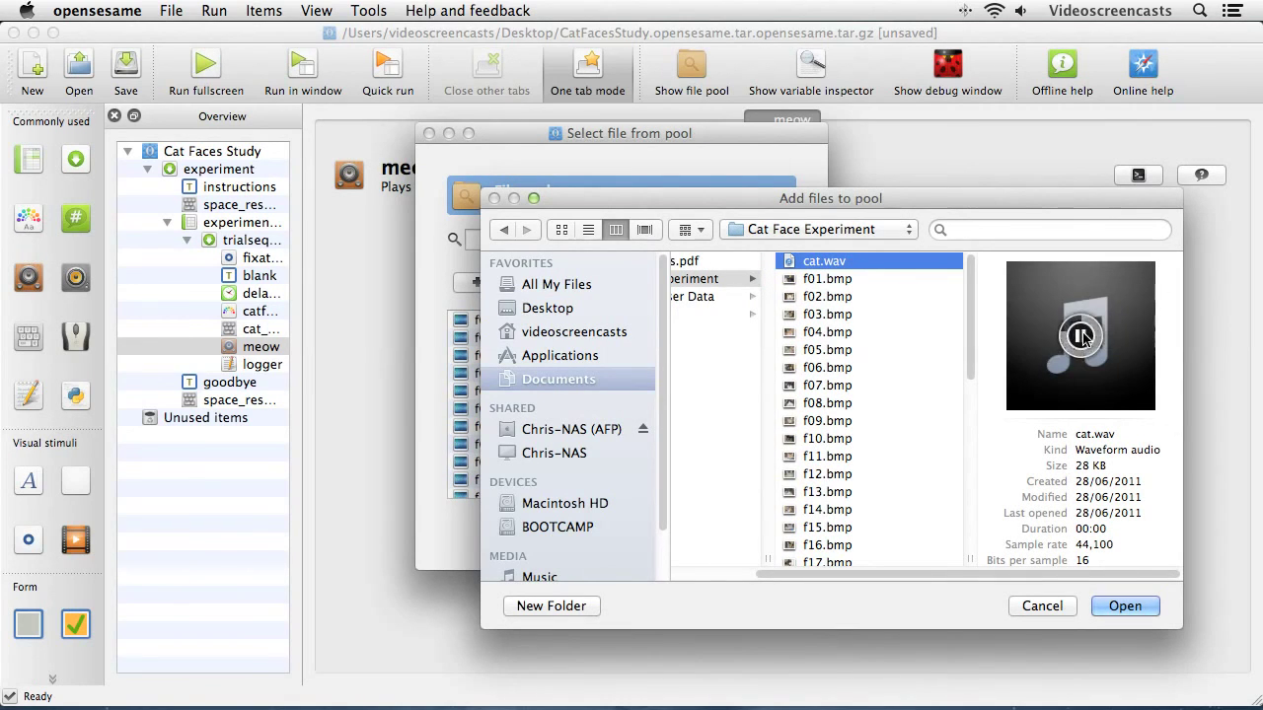
click(1124, 606)
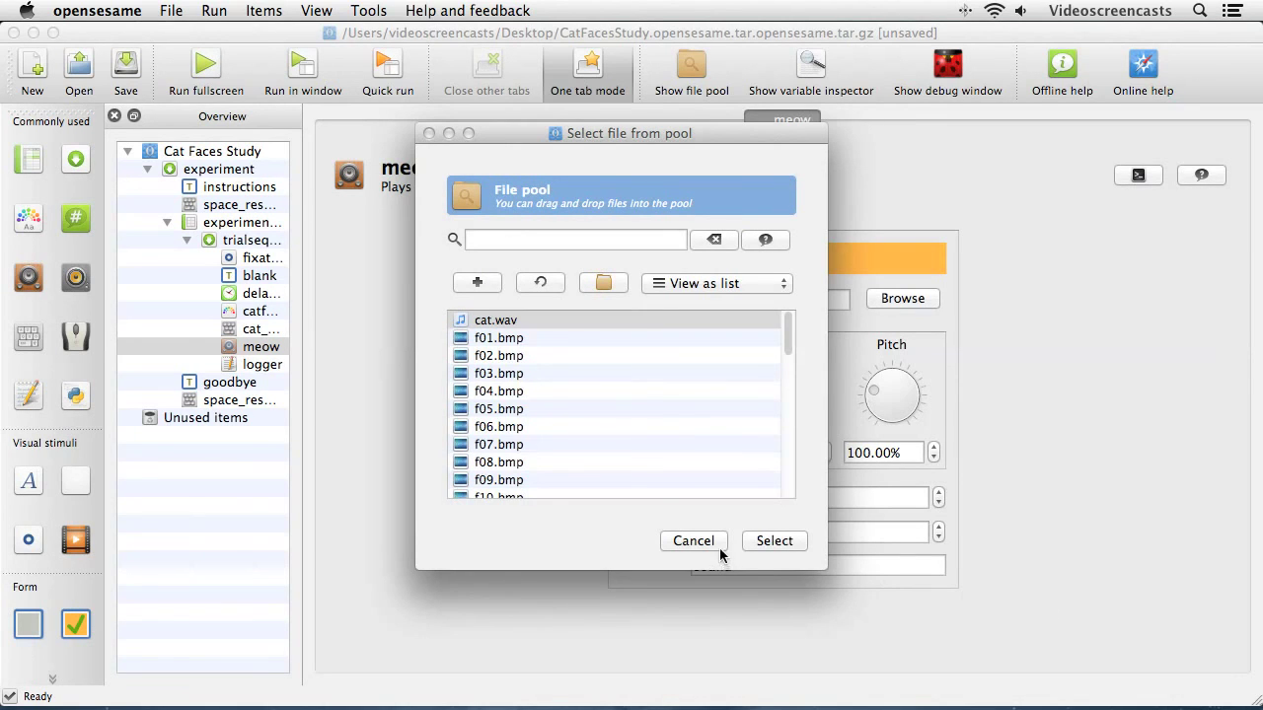
click(500, 324)
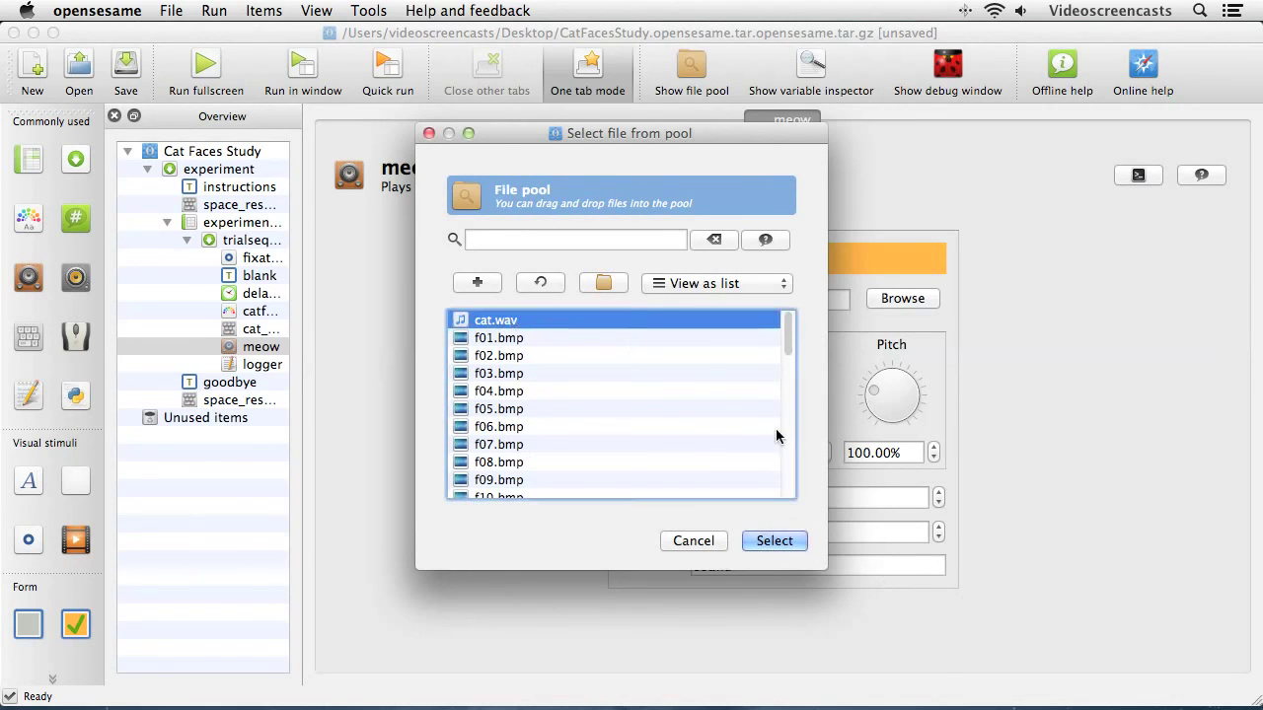
click(782, 543)
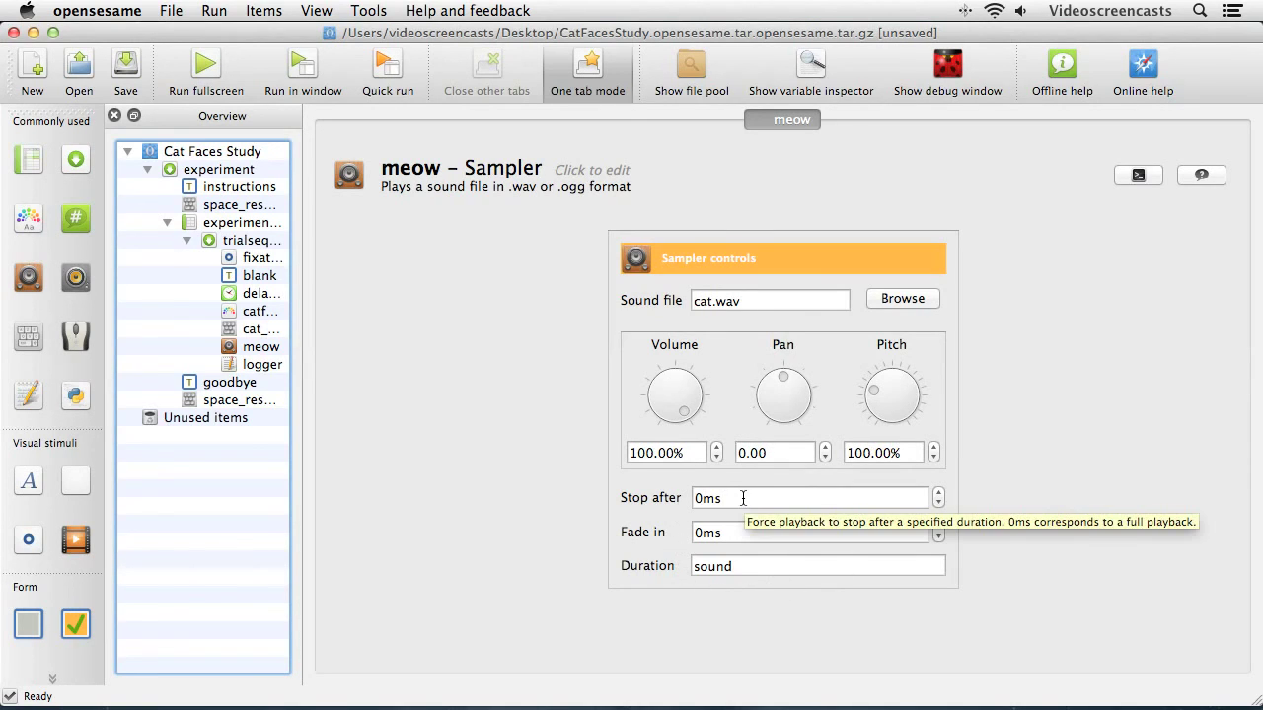
click(749, 566)
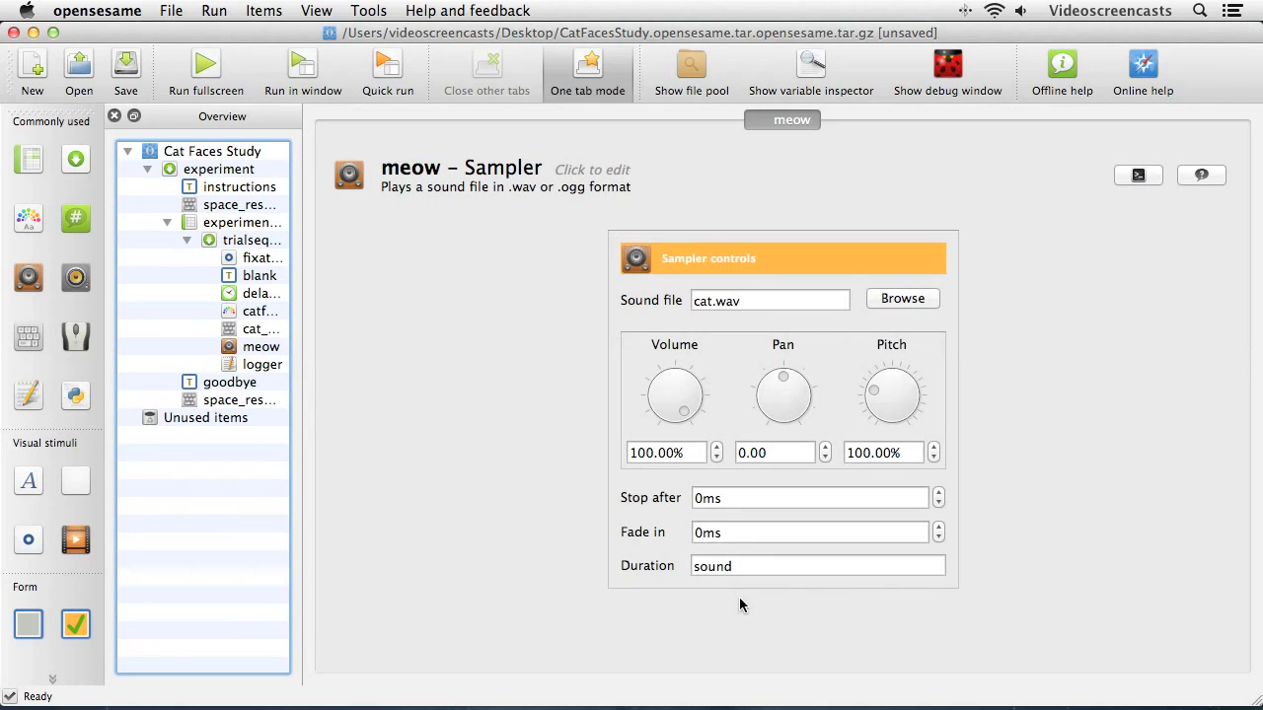
Show the variable inspector and look up the variable that holds whether the cat_response answer is correct
click(262, 241)
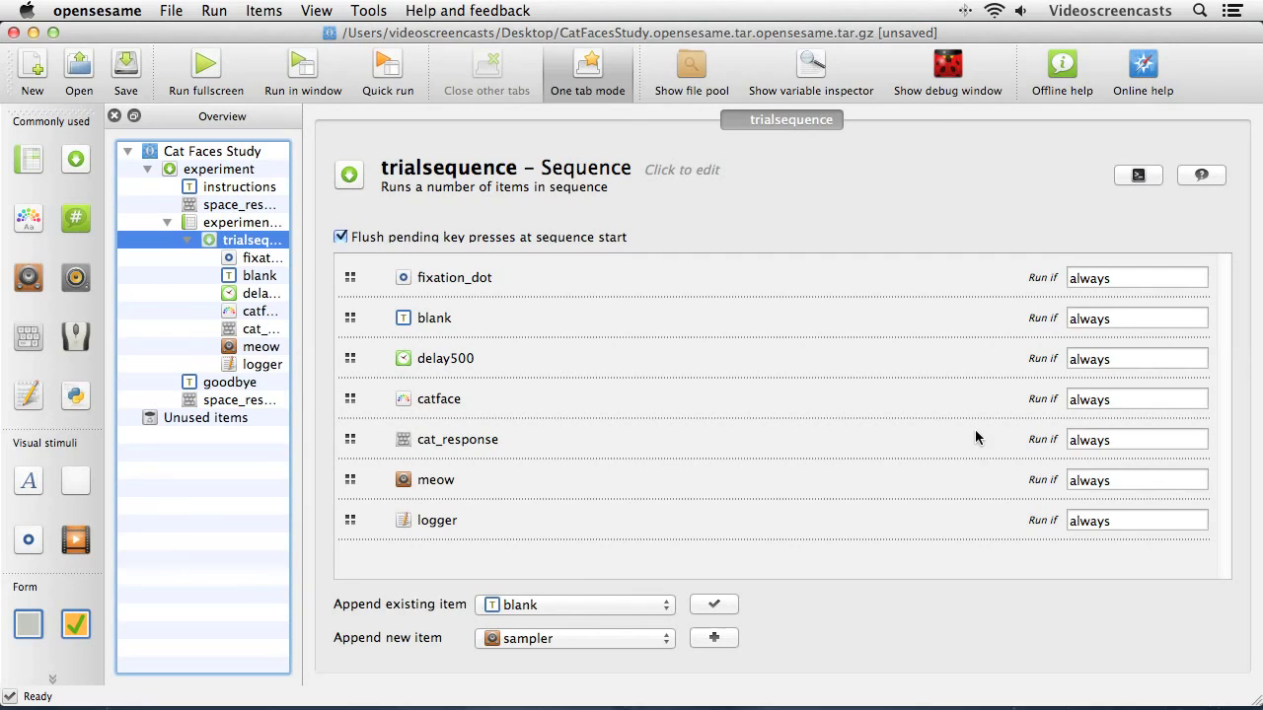
click(813, 67)
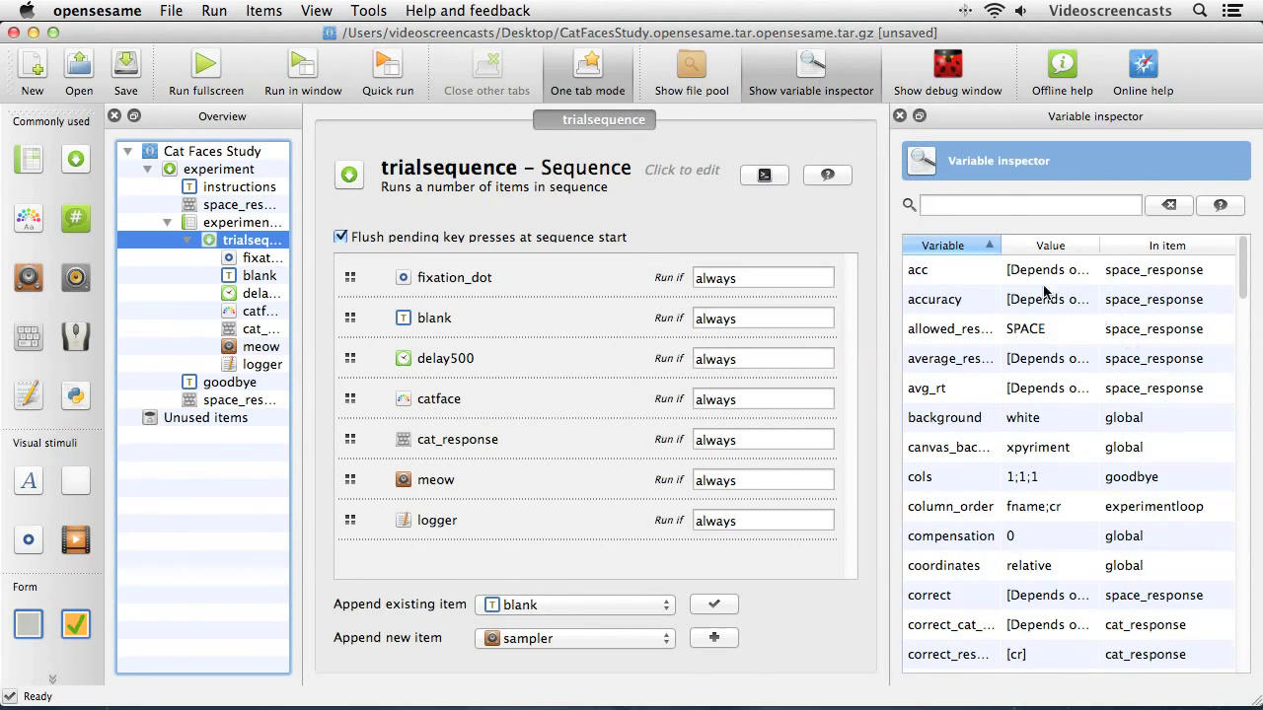
drag(999, 245, 1040, 243)
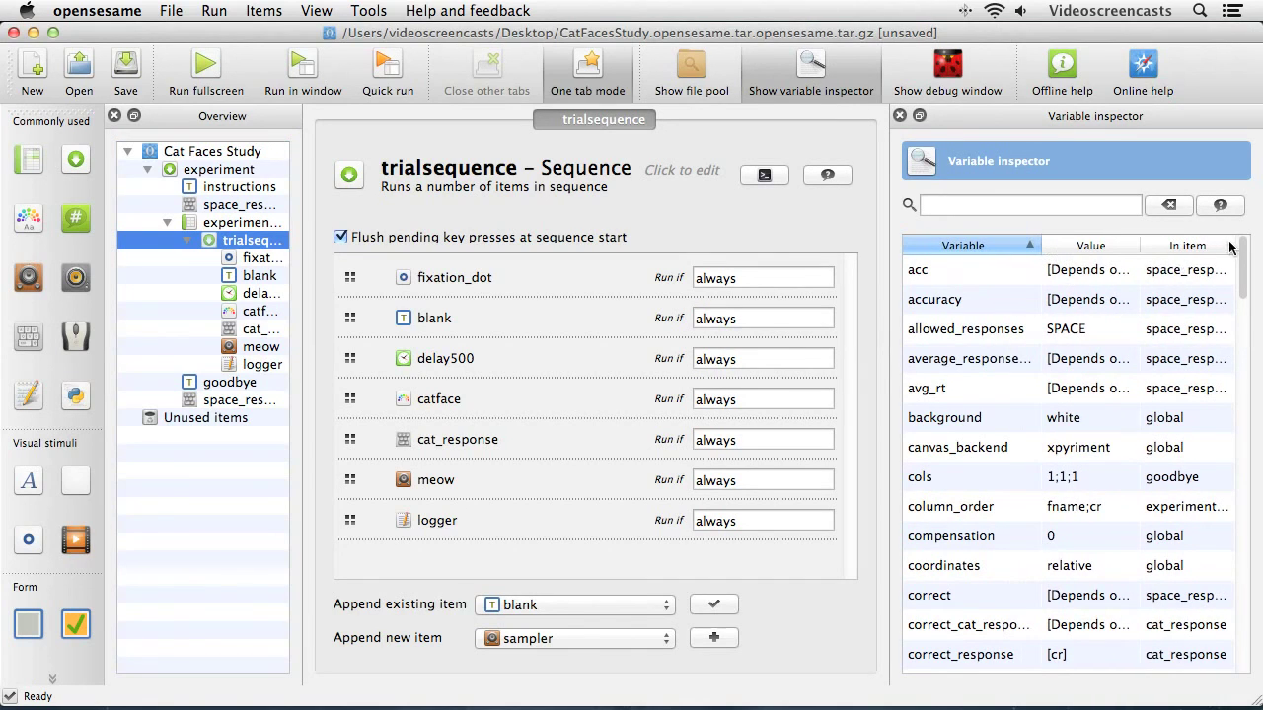
drag(1140, 245, 1192, 244)
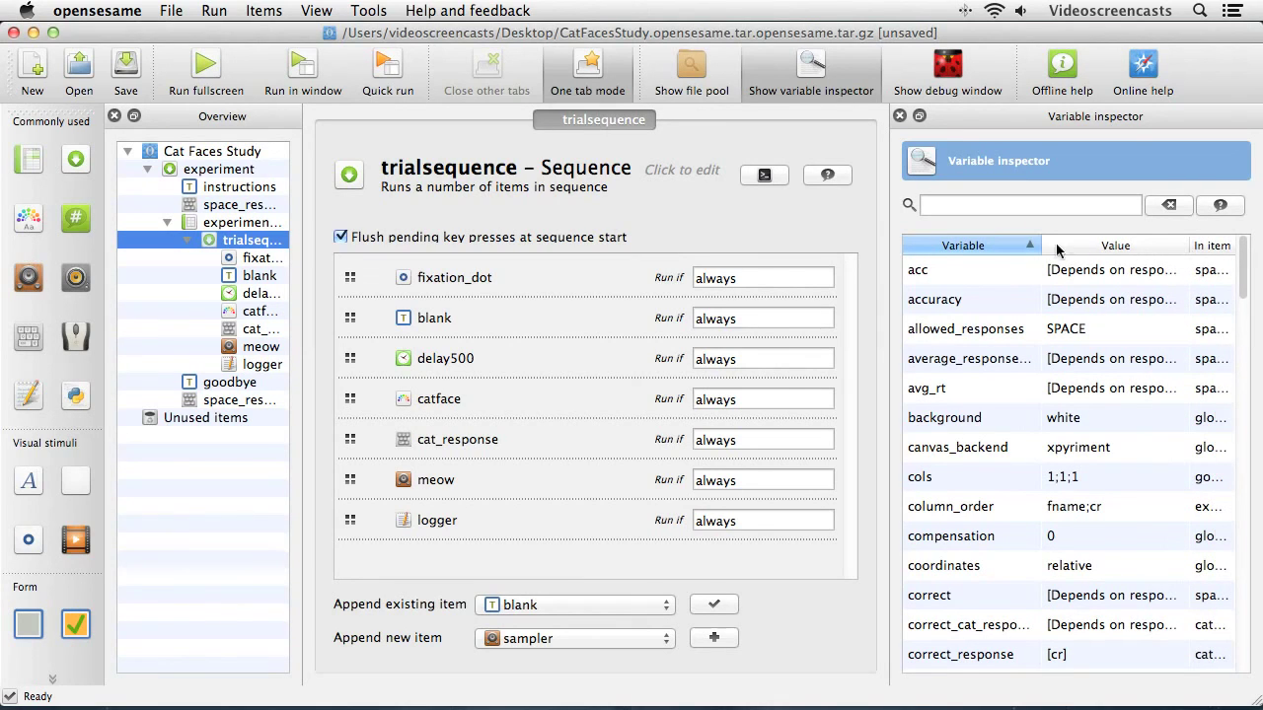
drag(1041, 244, 1055, 245)
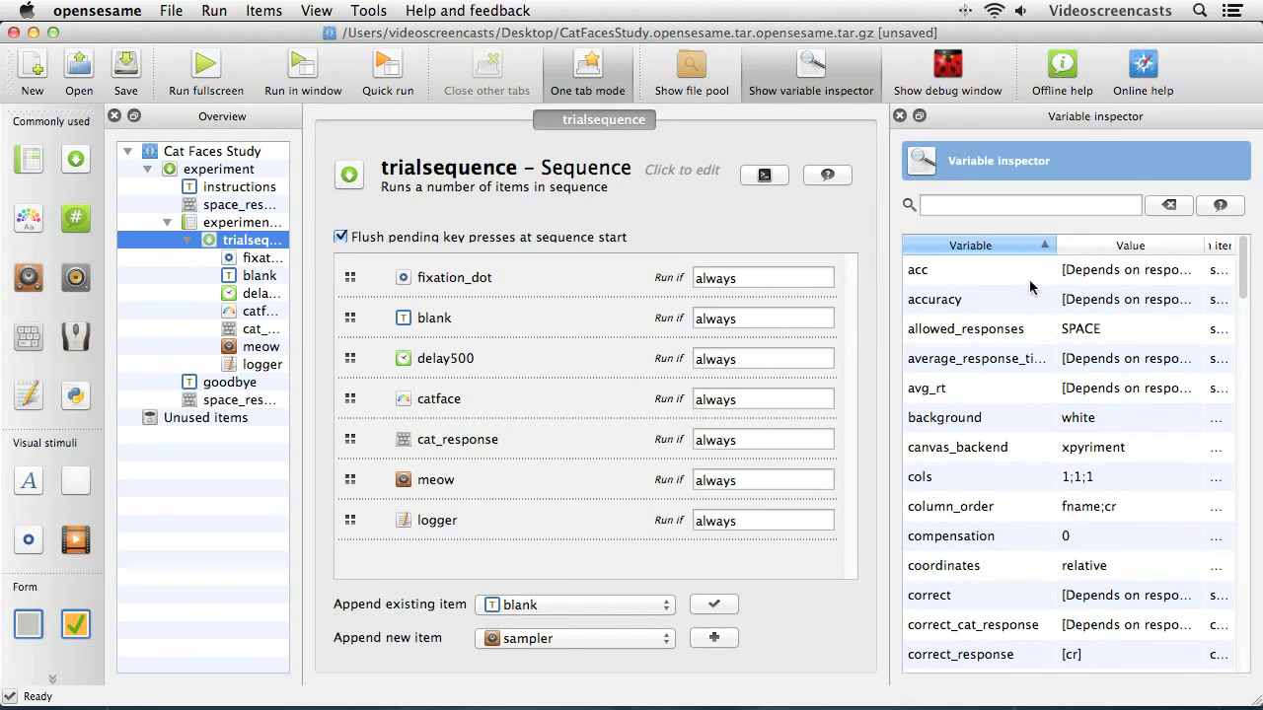
drag(1054, 245, 981, 244)
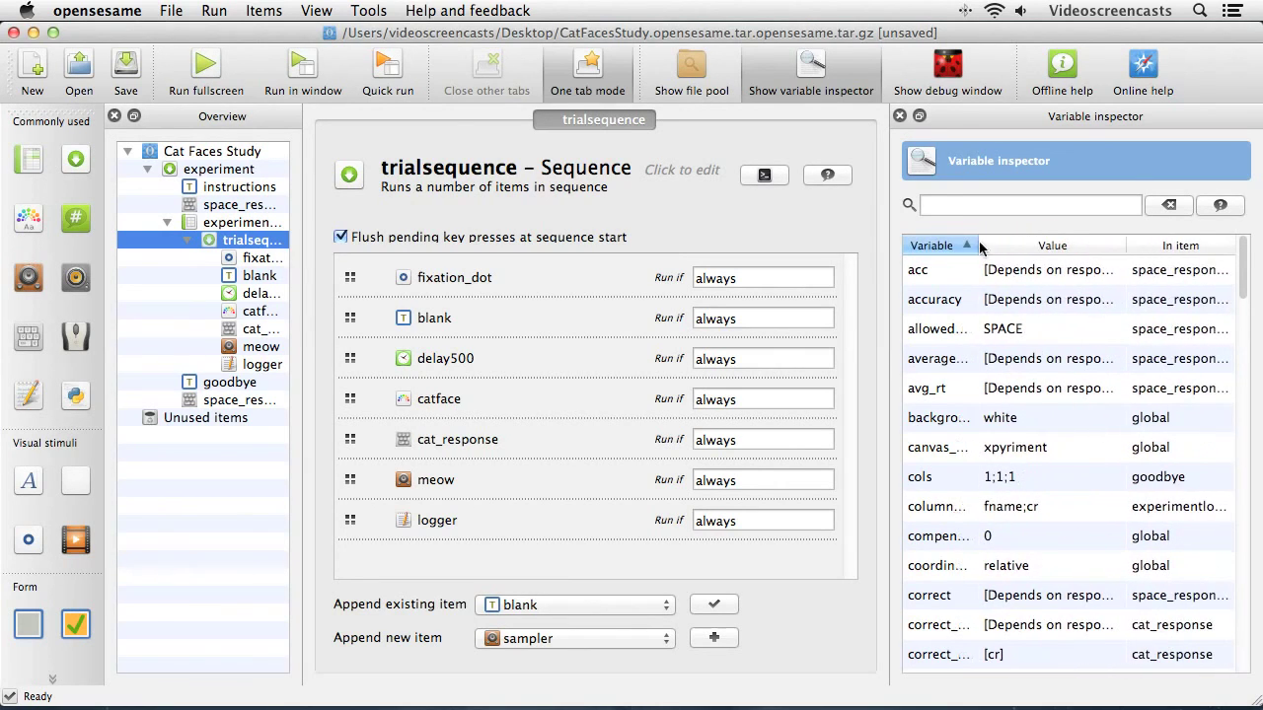
mouse_move(1126, 244)
mouse_down()
mouse_move(1209, 244)
mouse_move(1107, 243)
mouse_up()
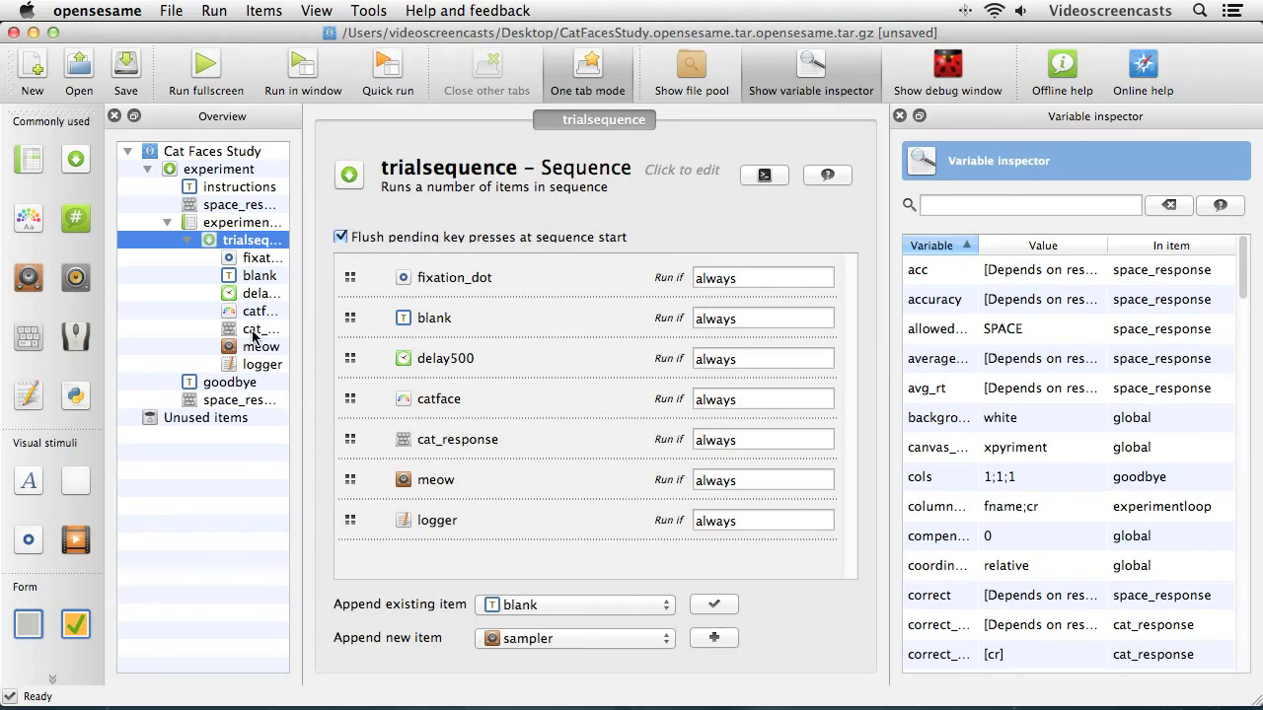
click(254, 331)
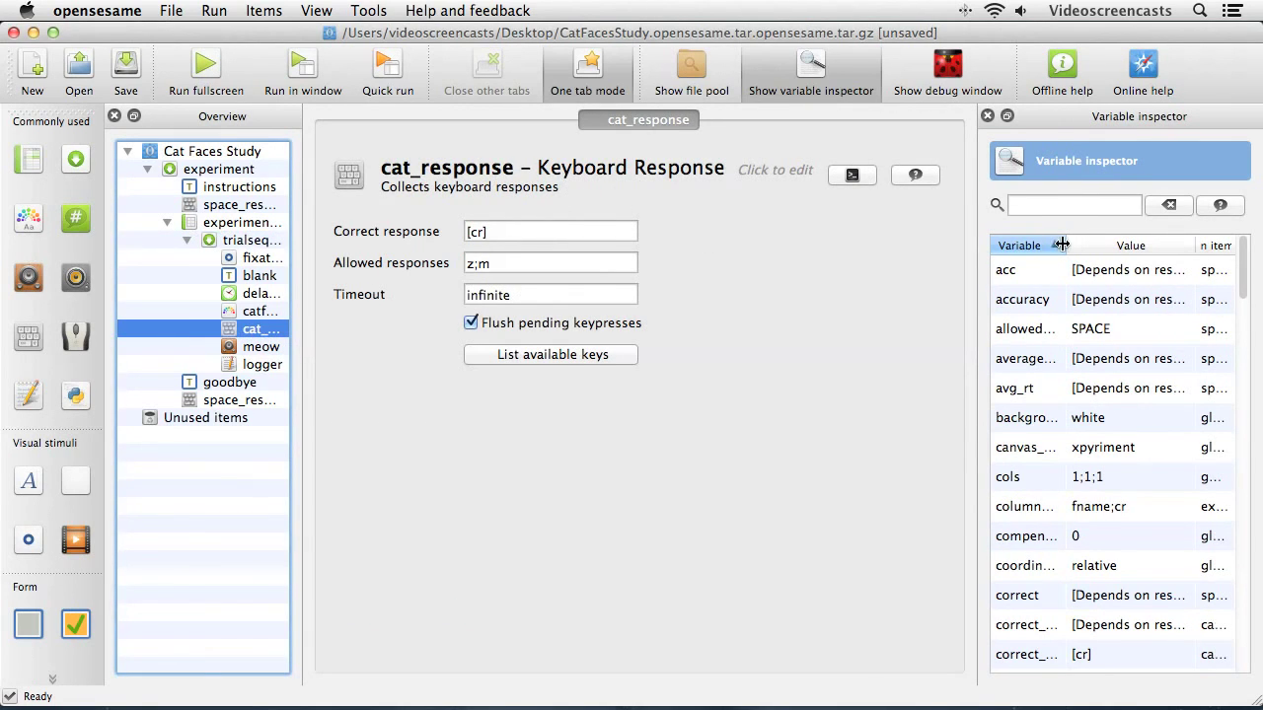
drag(1063, 245, 1147, 245)
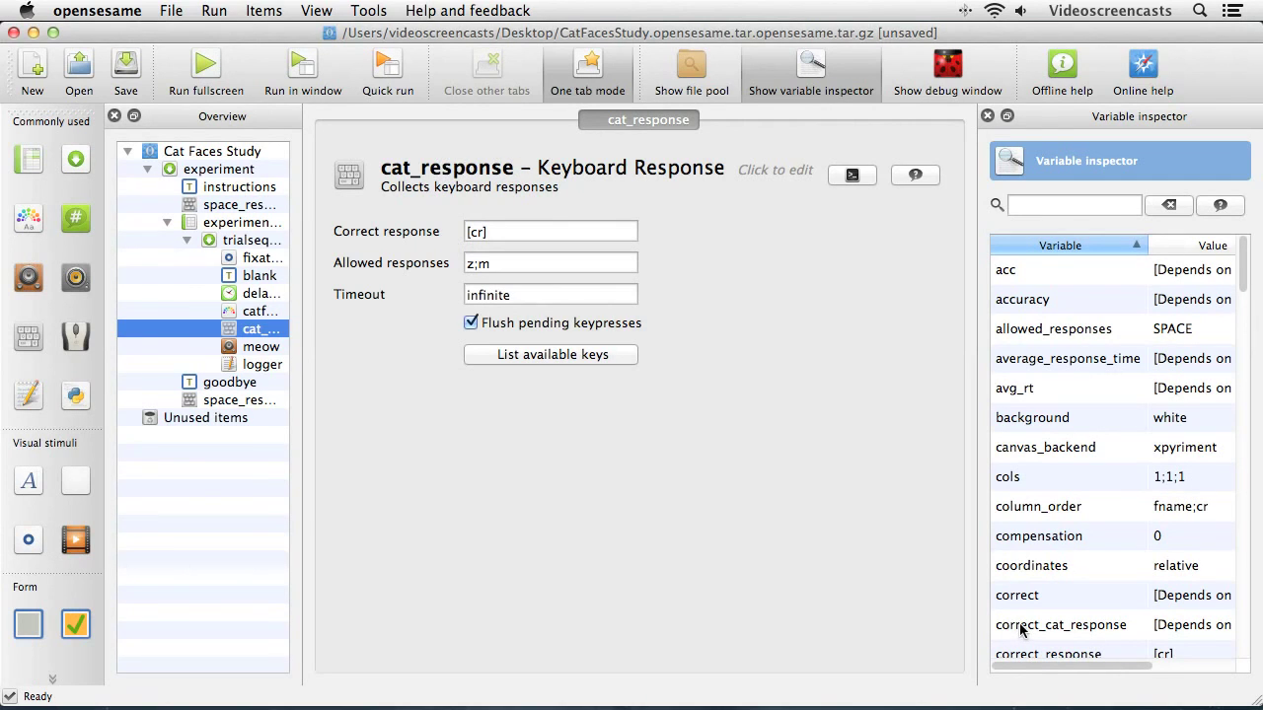
Set the run-if condition of the meow sampler in the trialsequence to [correct_cat_response] = 0
click(254, 242)
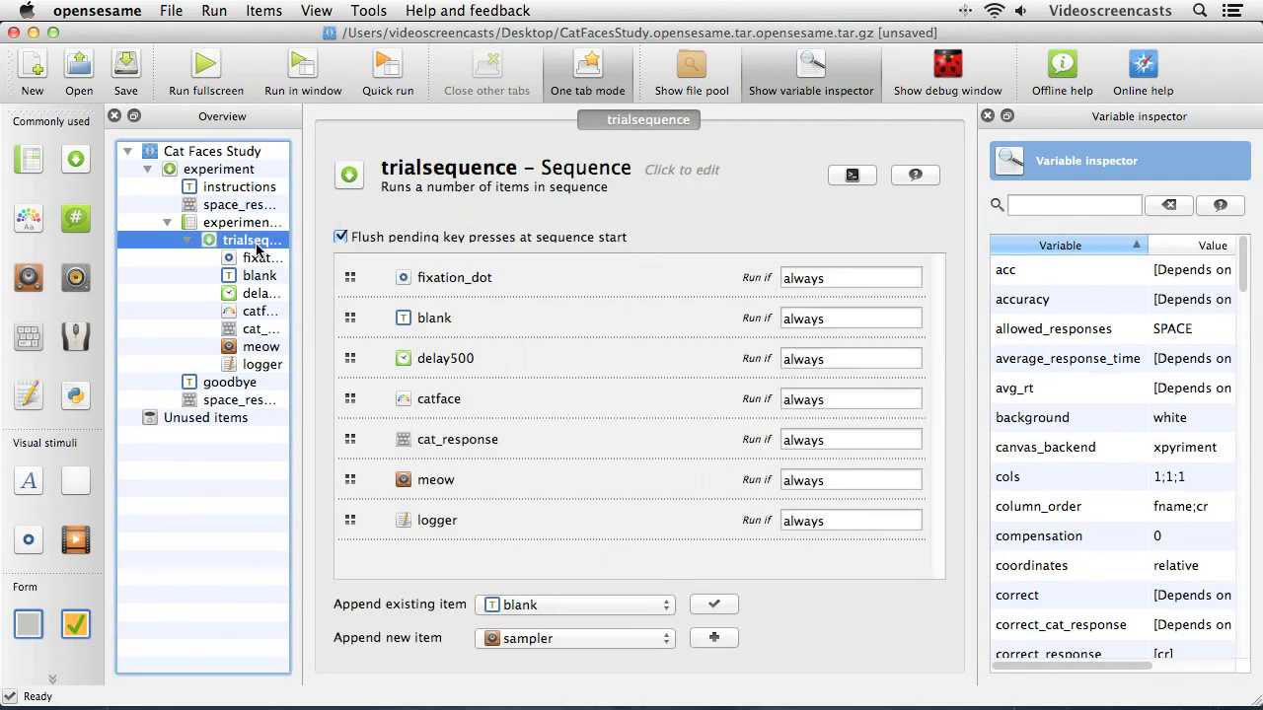
double_click(815, 481)
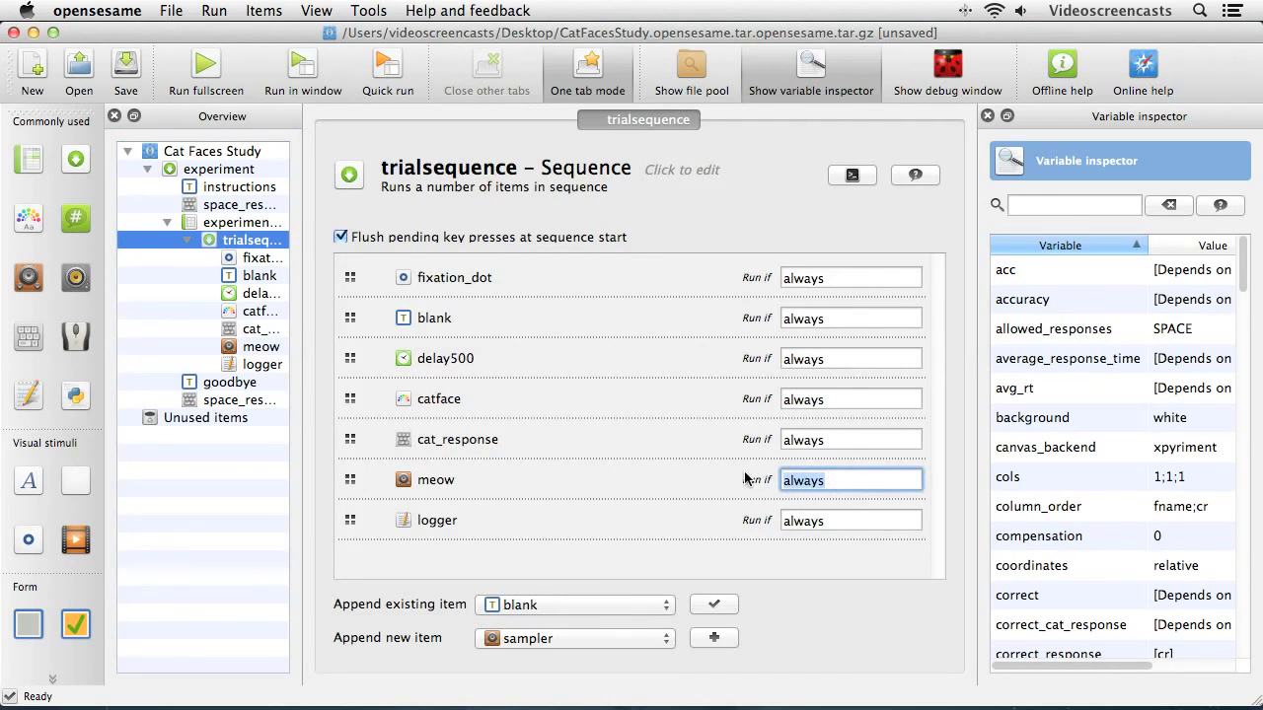
text([correct_cat_response])
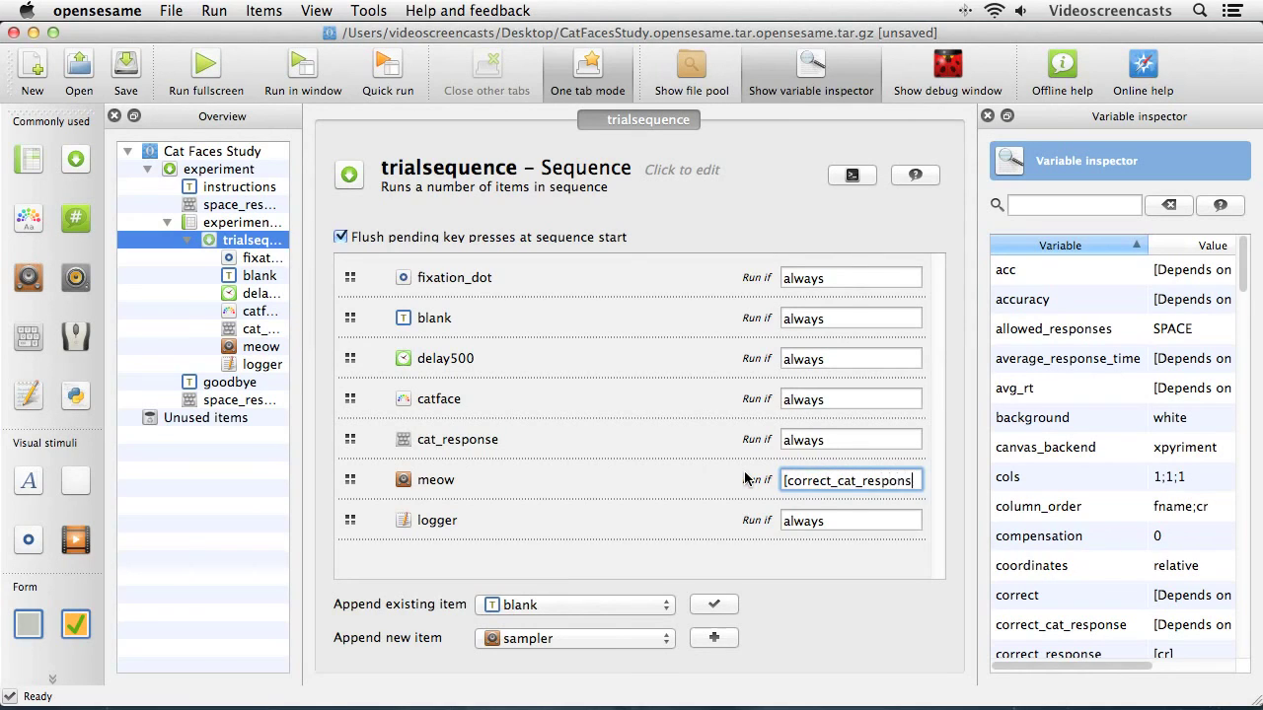
text( = 0)
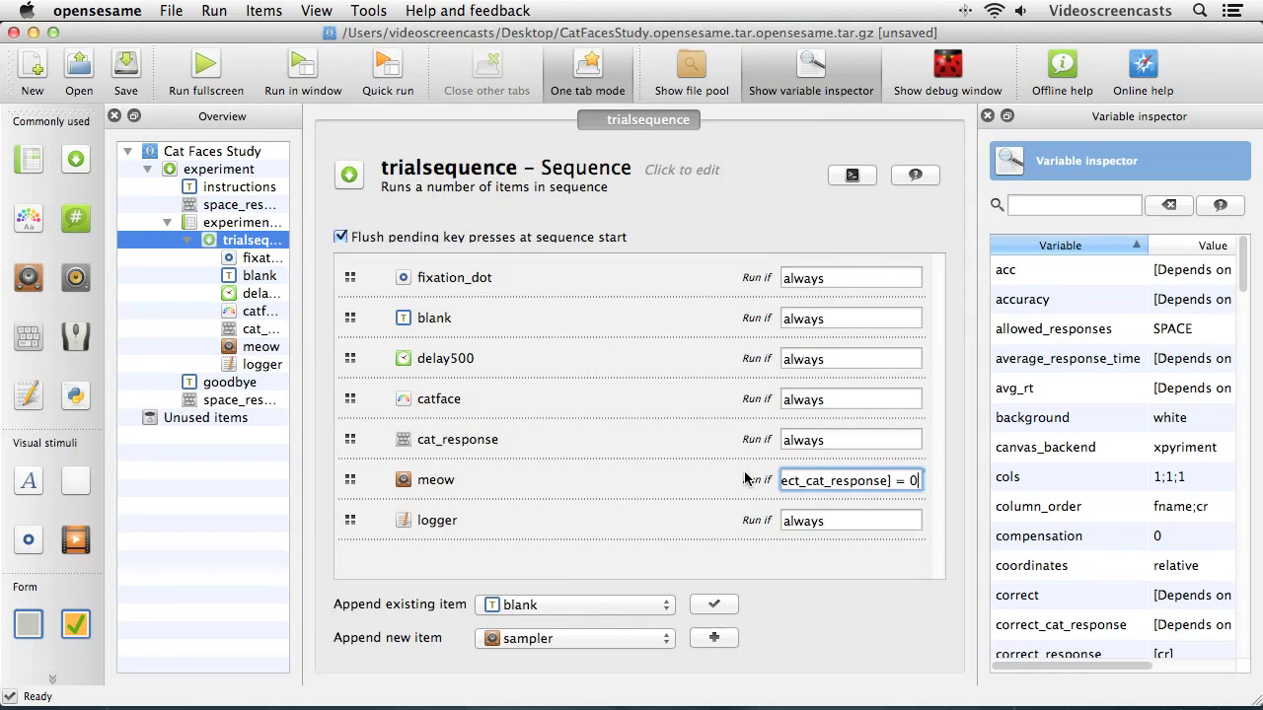
key(BackSpace)
text(1)
key(BackSpace)
text(0)
key(Return)
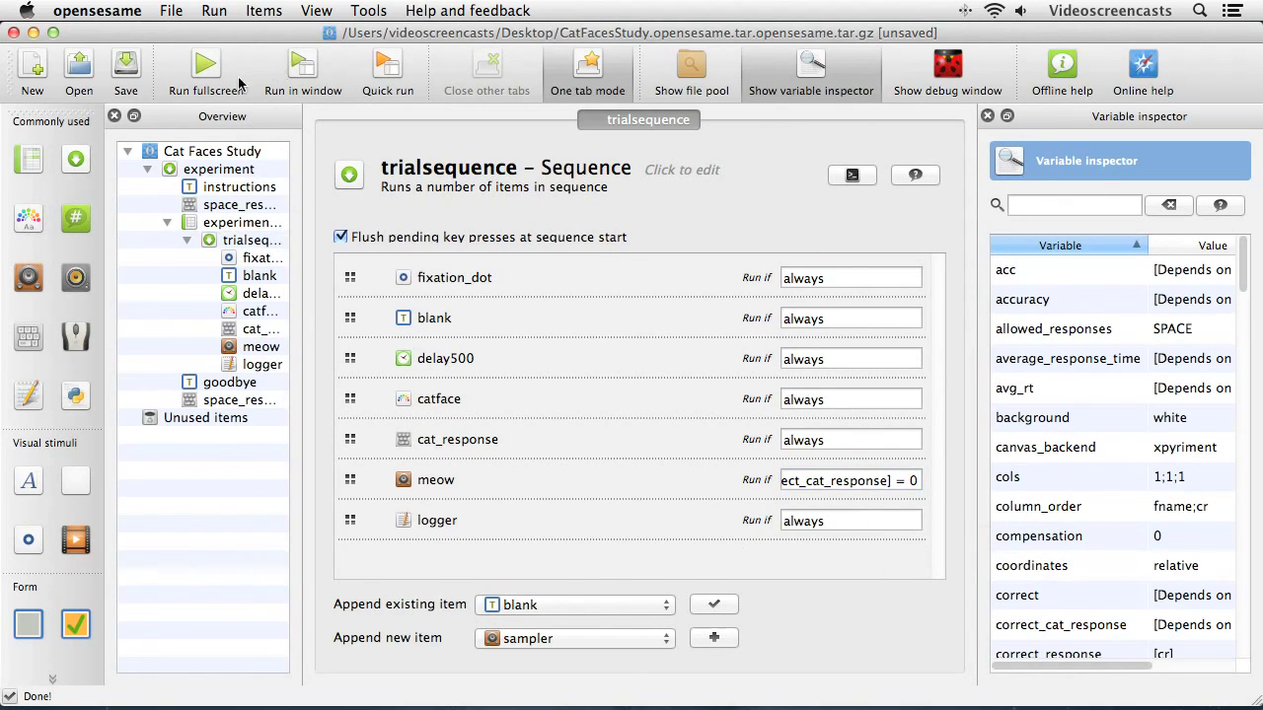
Run the experiment in fullscreen with the logfile subject-0.csv on the Desktop and start the trials from the welcome screen
click(206, 71)
key(Return)
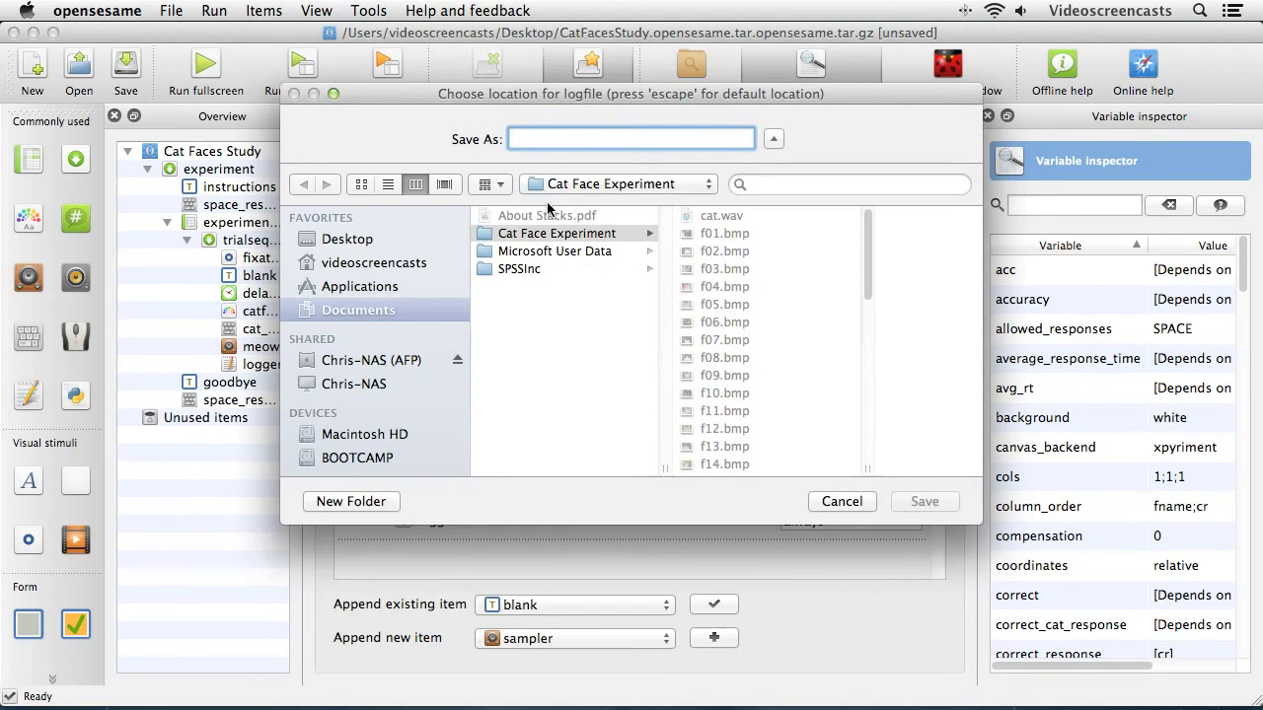
click(356, 246)
text(subject-0)
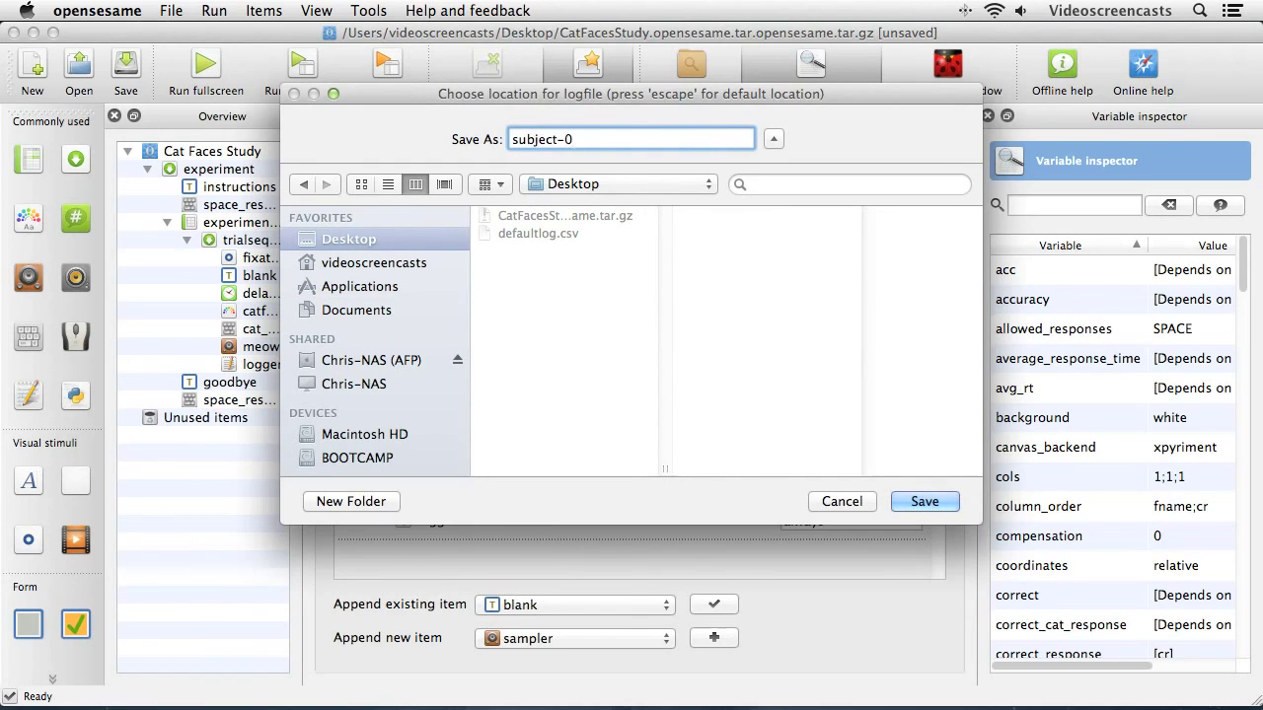
text(.csv)
key(Return)
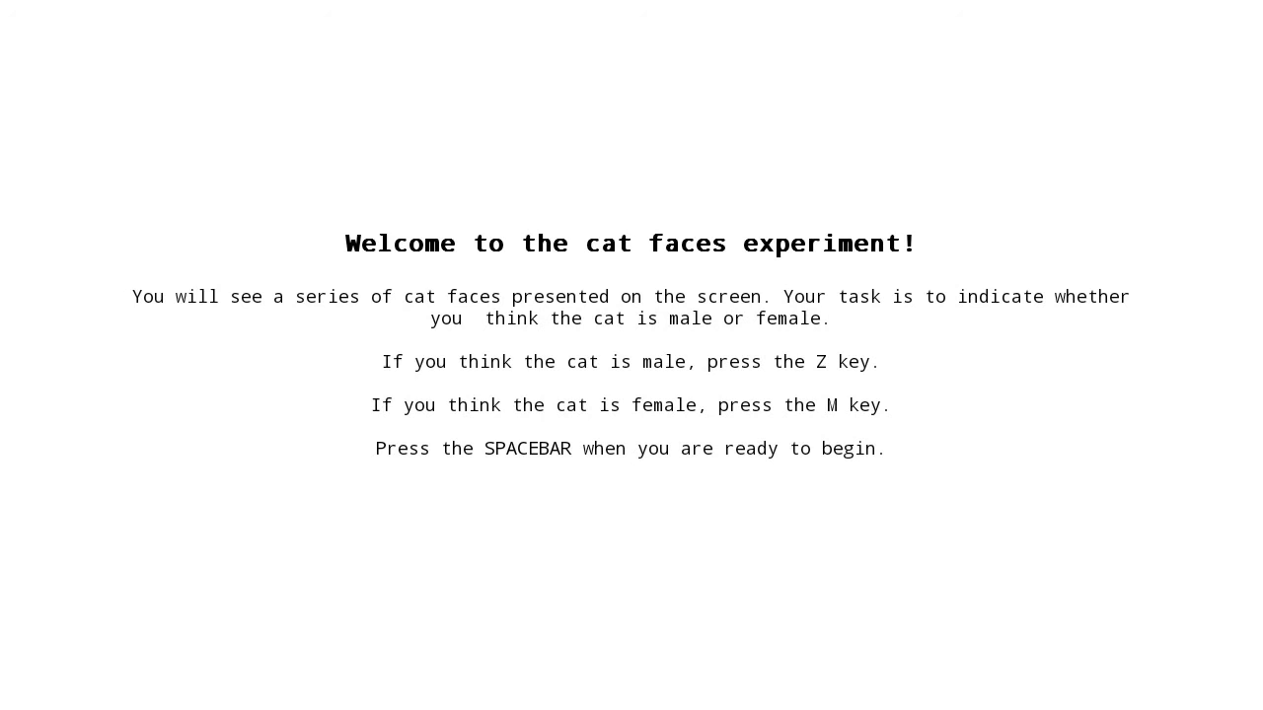
key(space)
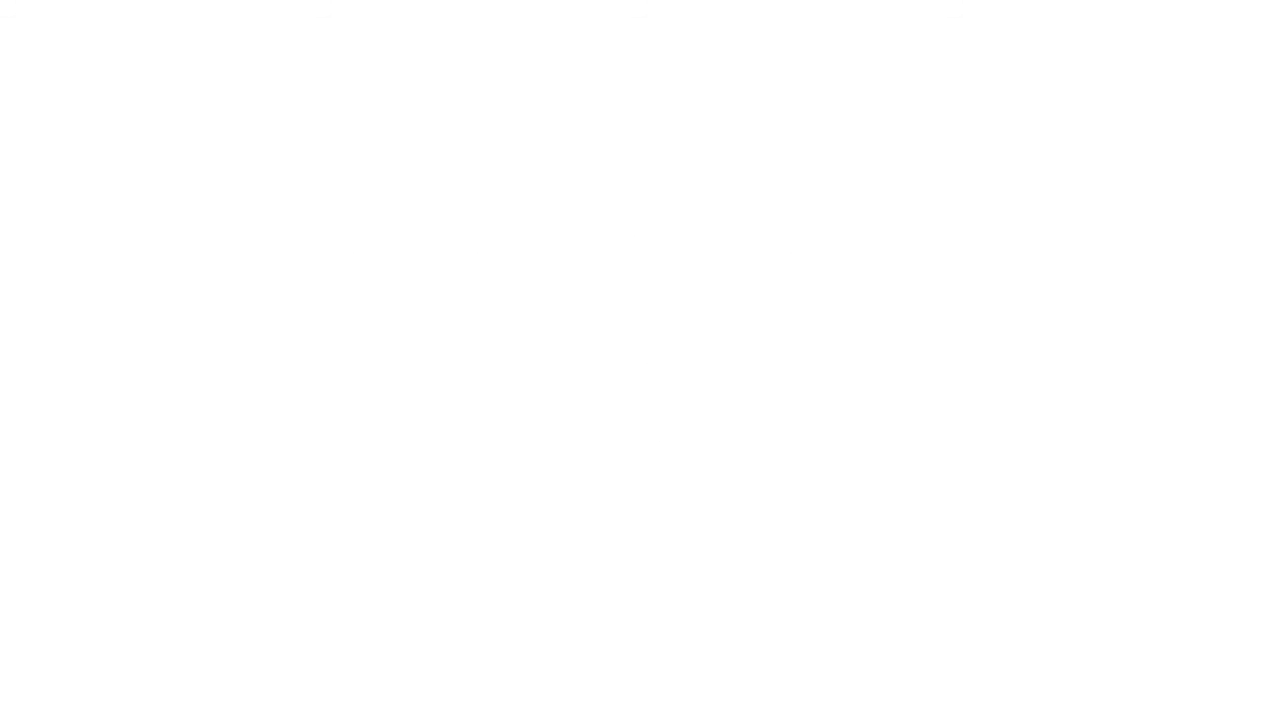